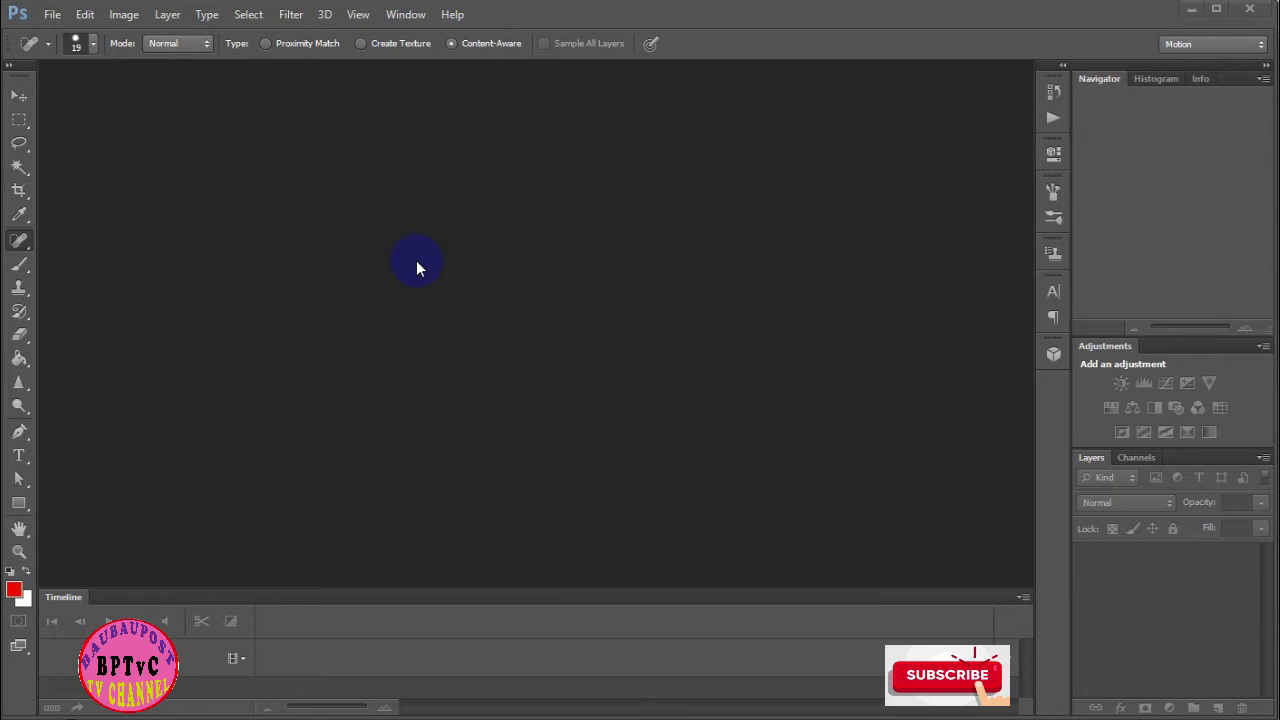
Tour the Eyedropper, Spot Healing, Brush and Clone Stamp tool groups, leaving Clone Stamp active
click(17, 216)
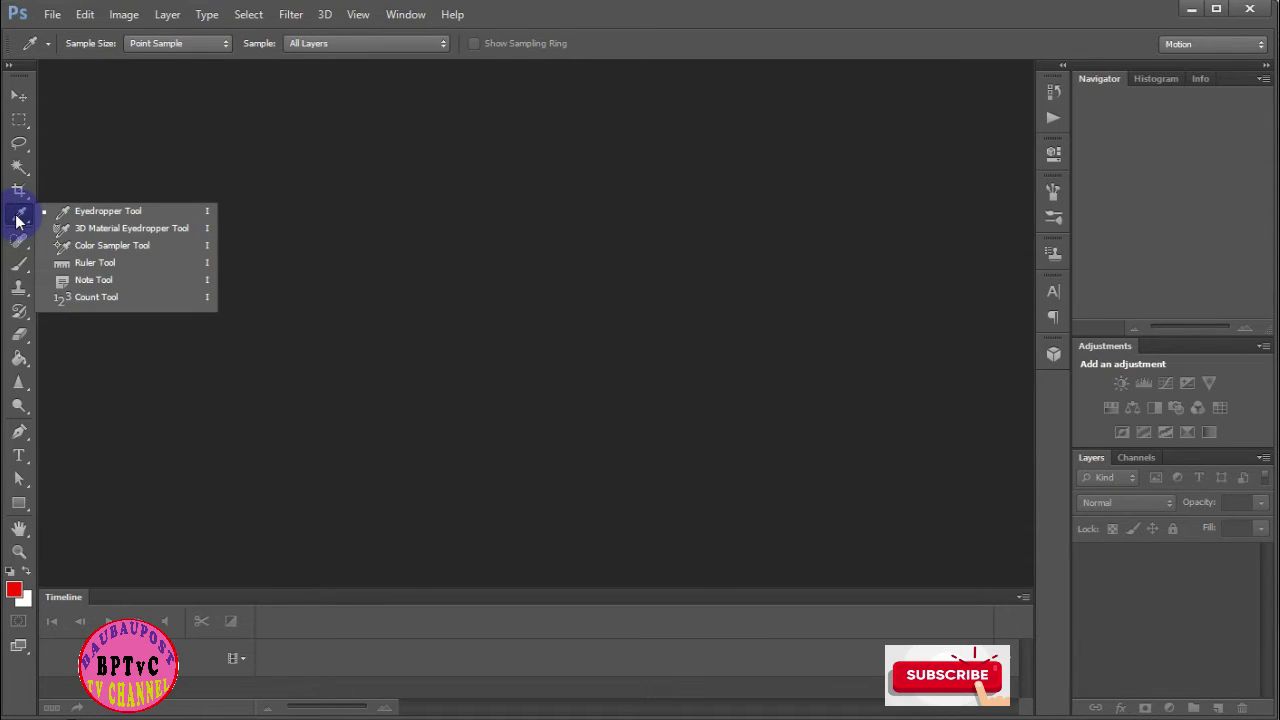
click(17, 216)
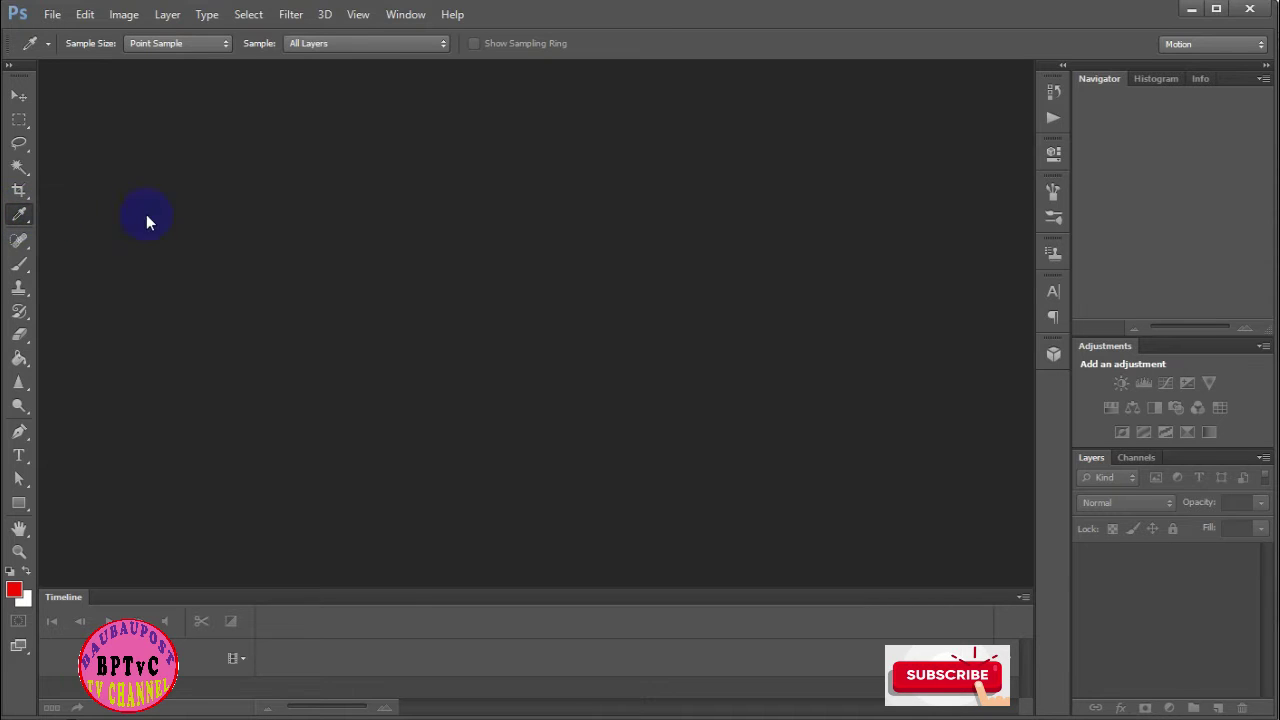
click(15, 247)
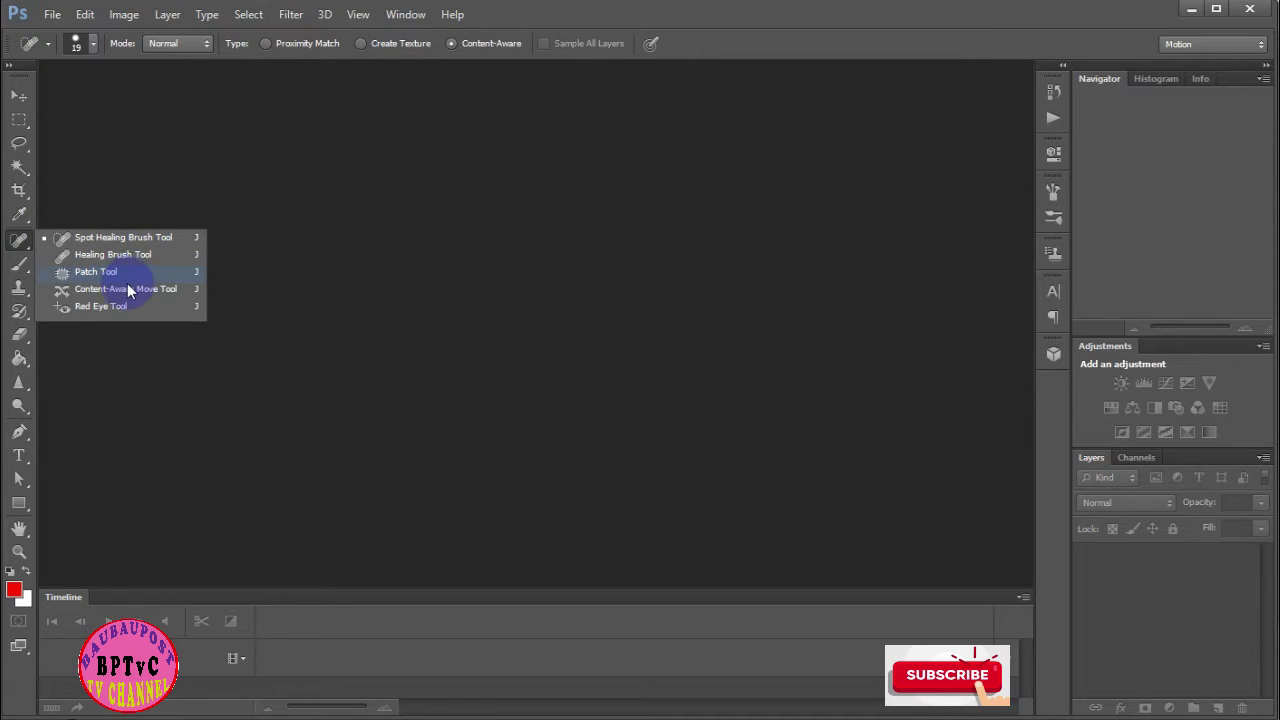
click(17, 268)
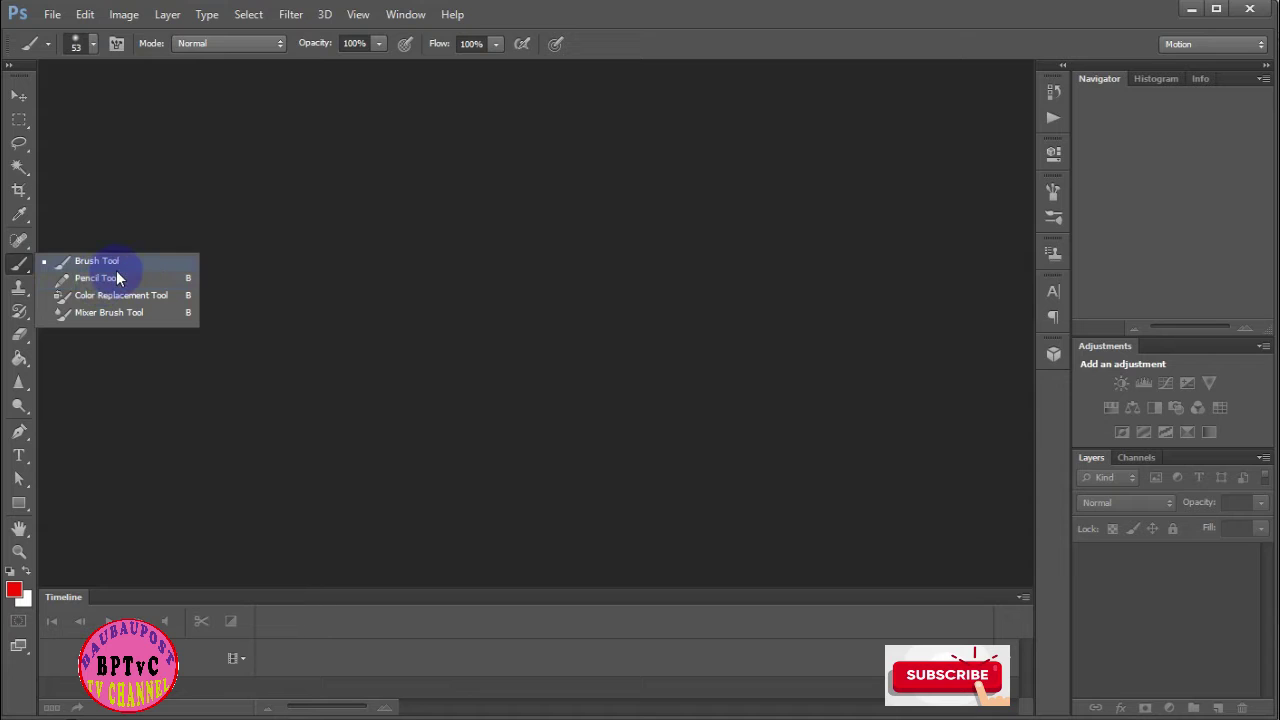
click(16, 292)
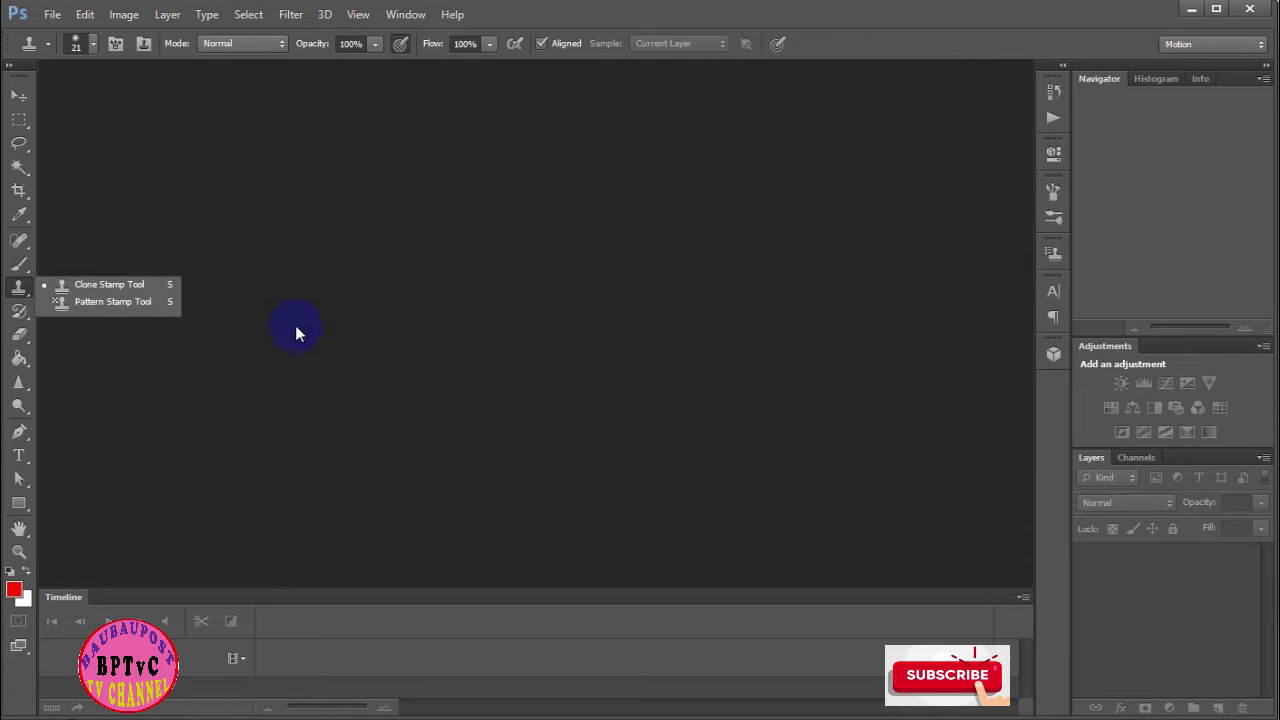
click(244, 334)
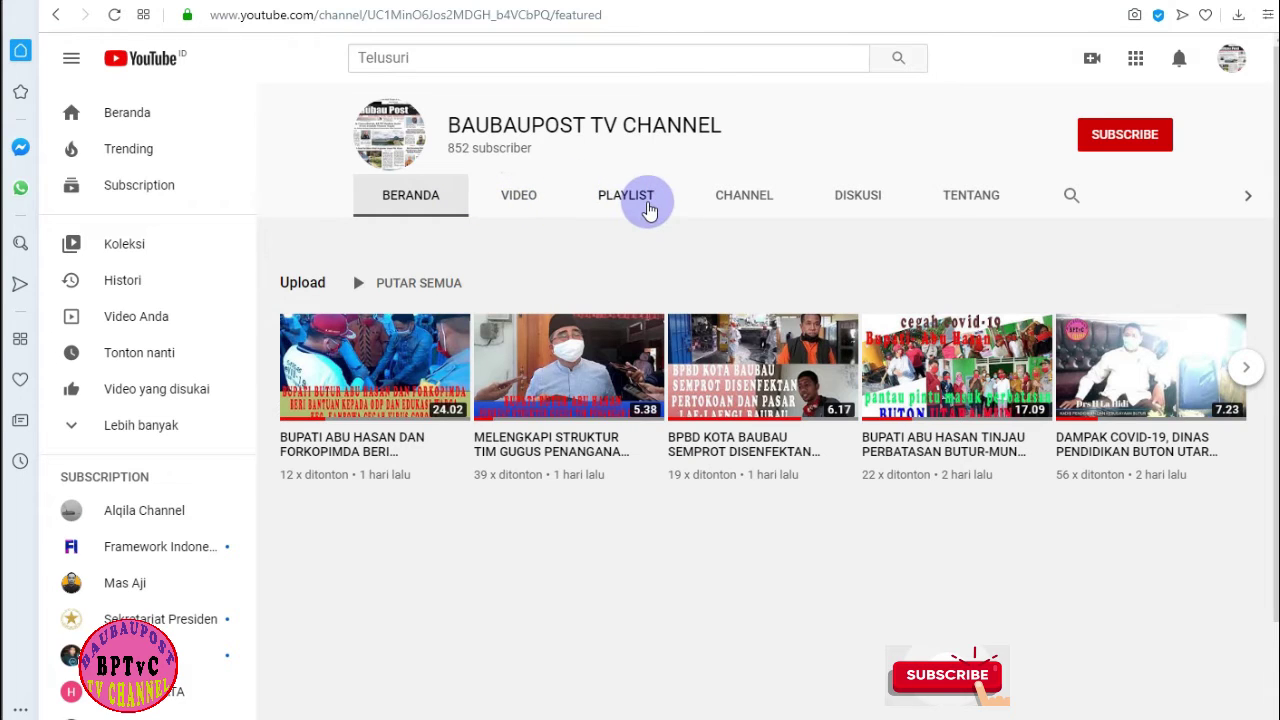
Browse the BAUBAUPOST TV CHANNEL playlists on YouTube, then return to Photoshop
click(630, 200)
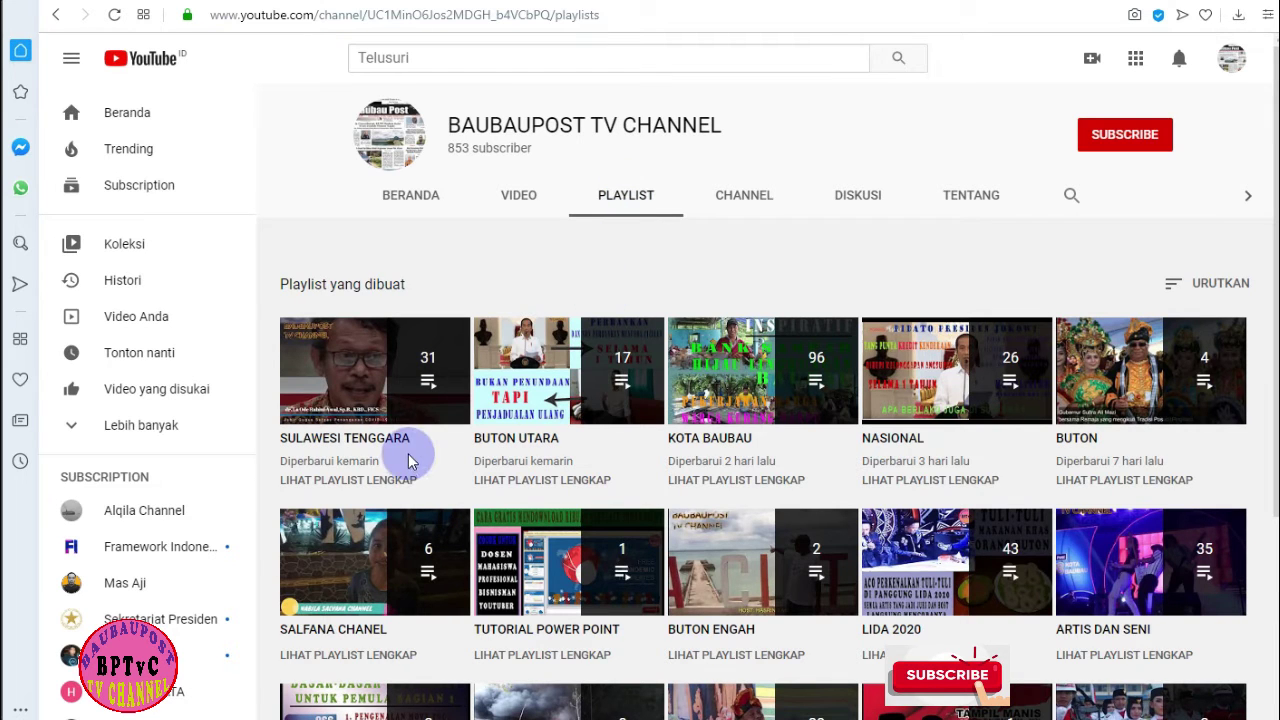
mouse_move(568, 371)
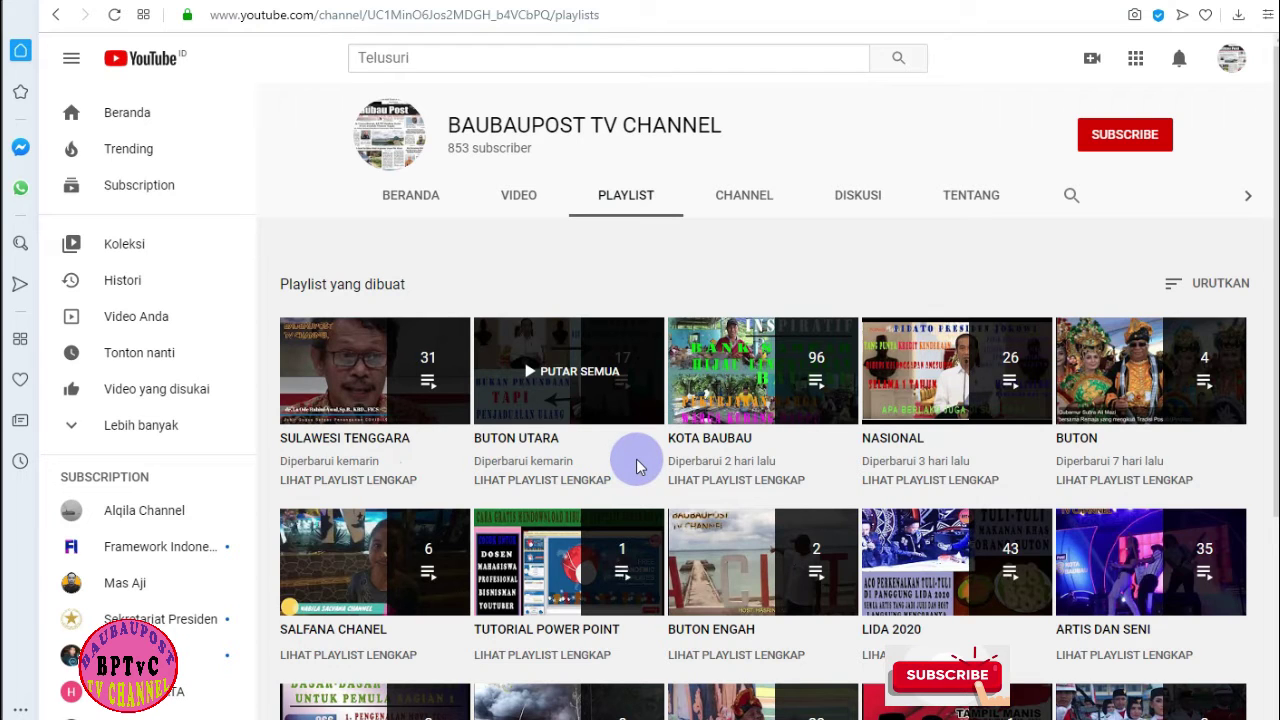
scroll(636, 466, down, 1)
scroll(636, 466, down, 2)
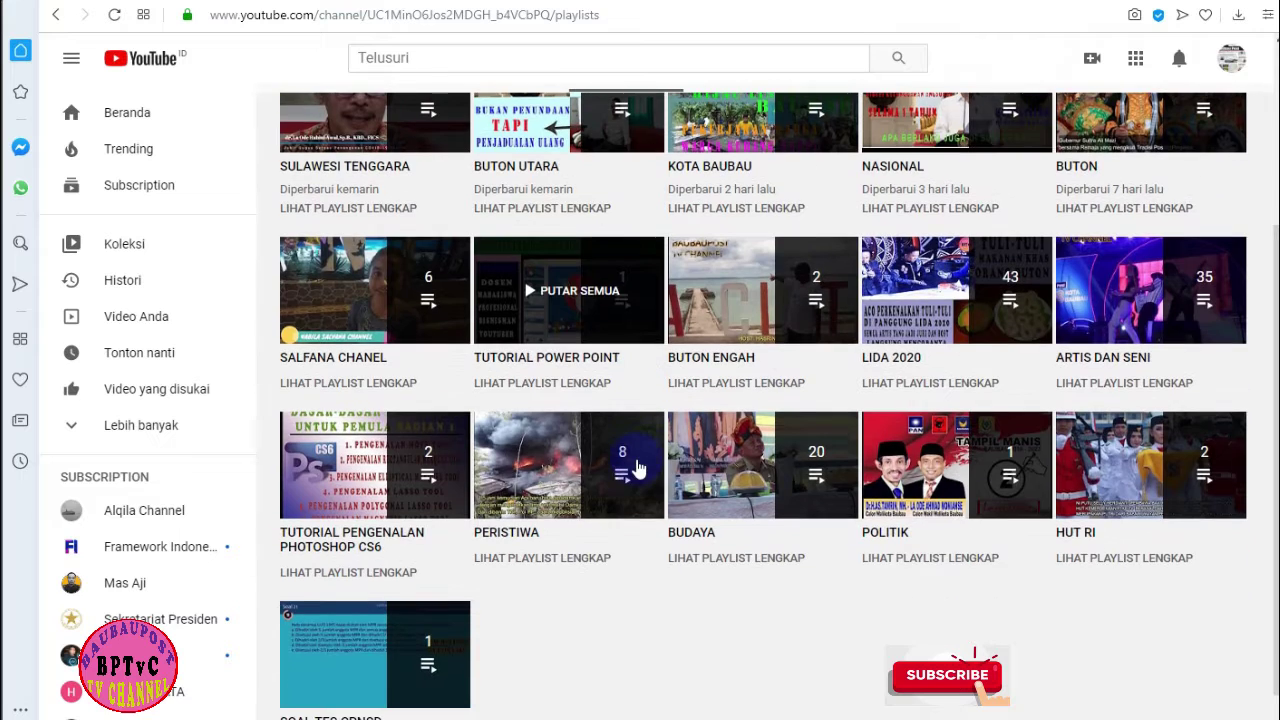
scroll(636, 466, down, 1)
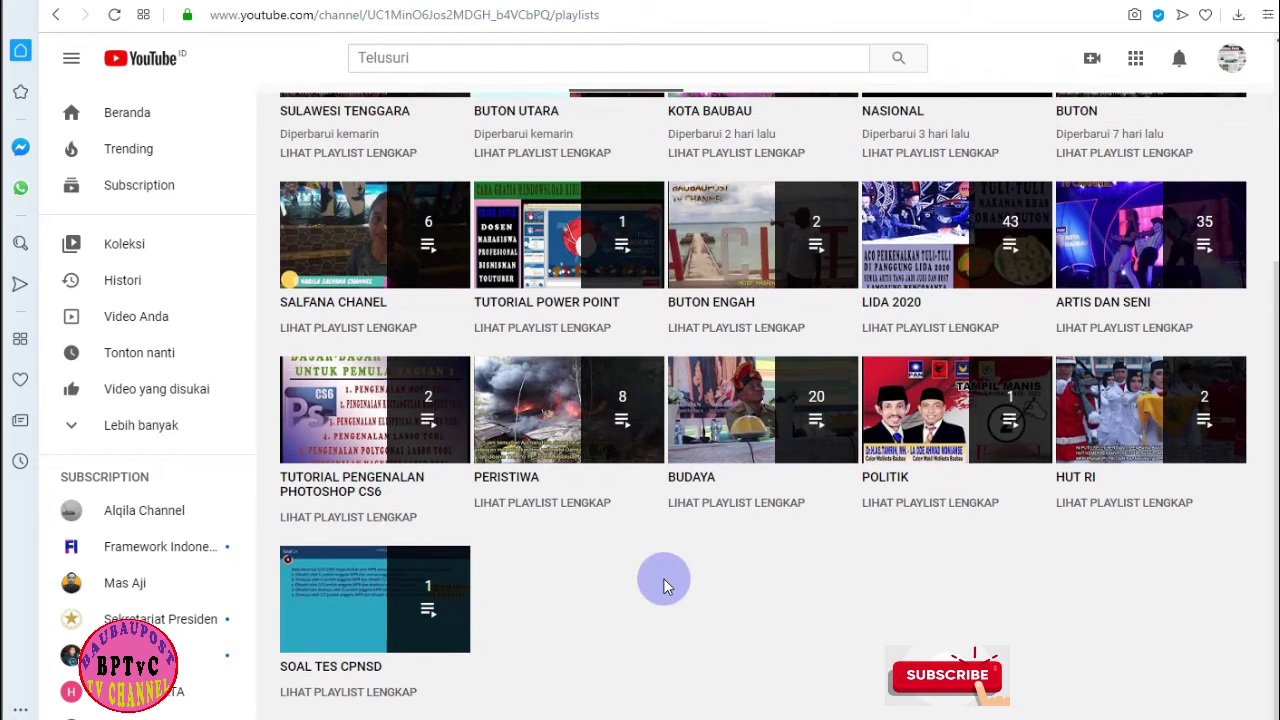
scroll(663, 578, up, 2)
scroll(640, 586, down, 2)
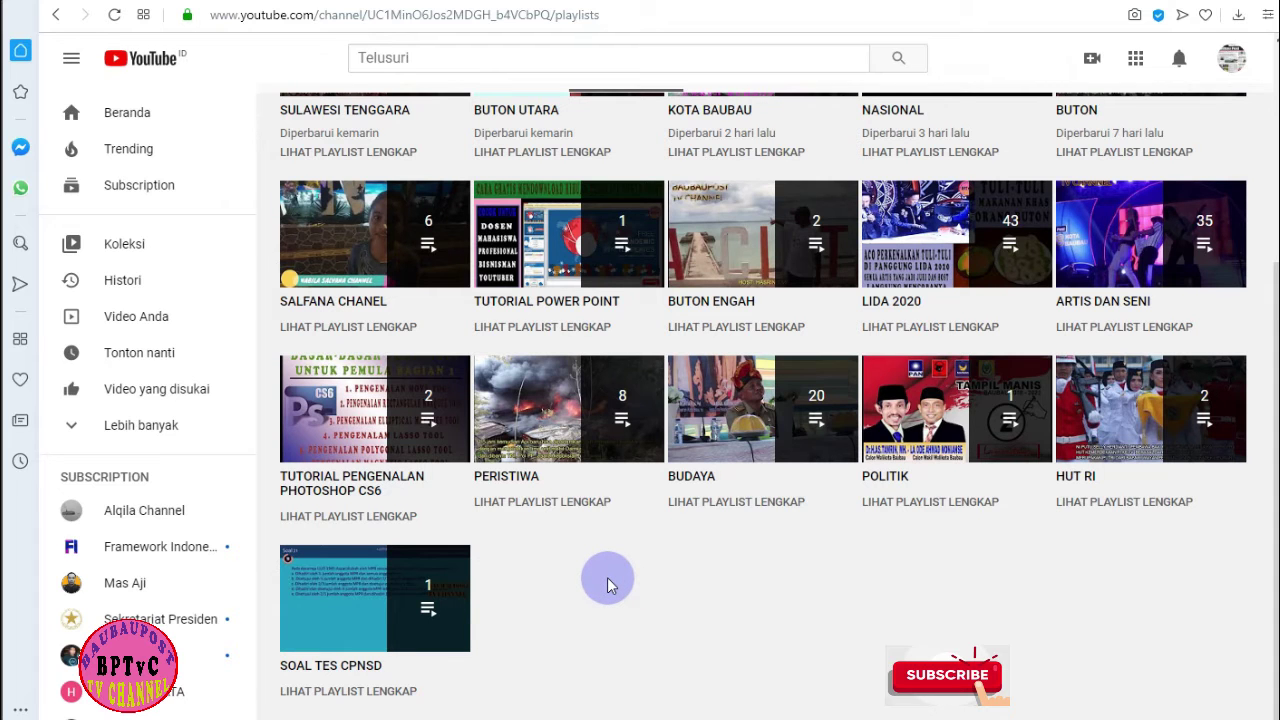
scroll(612, 585, up, 3)
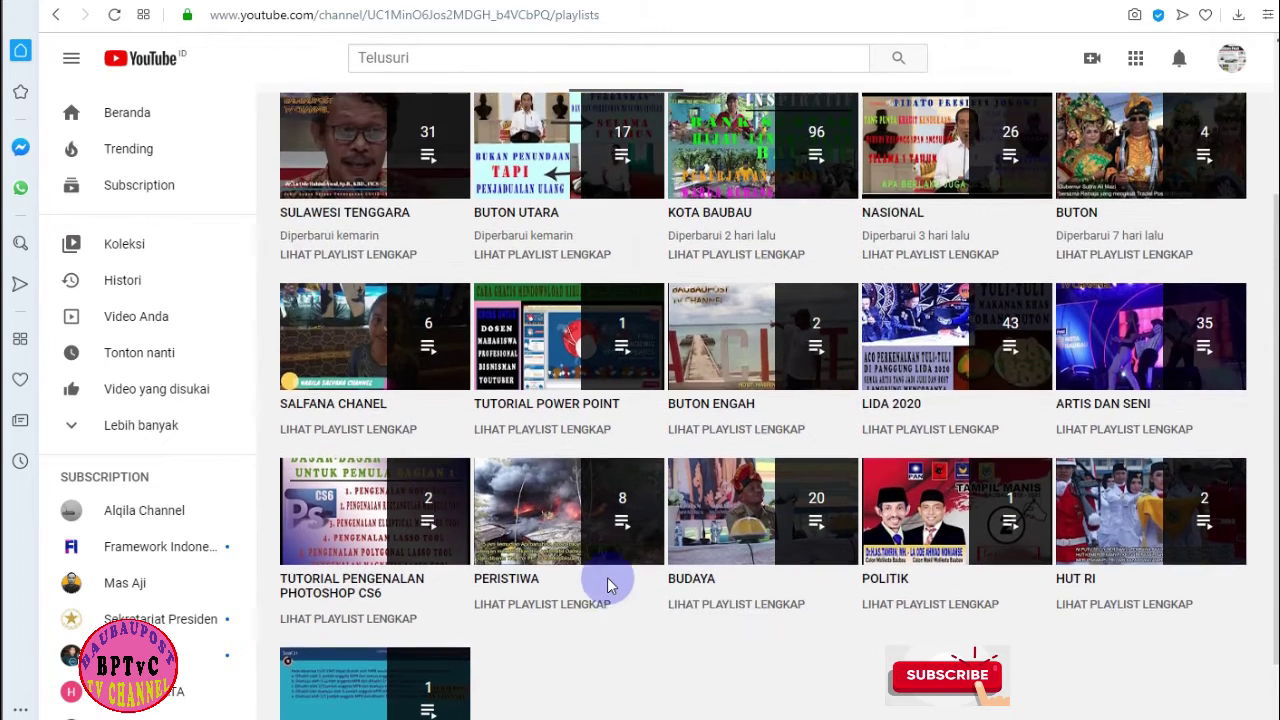
scroll(607, 585, up, 1)
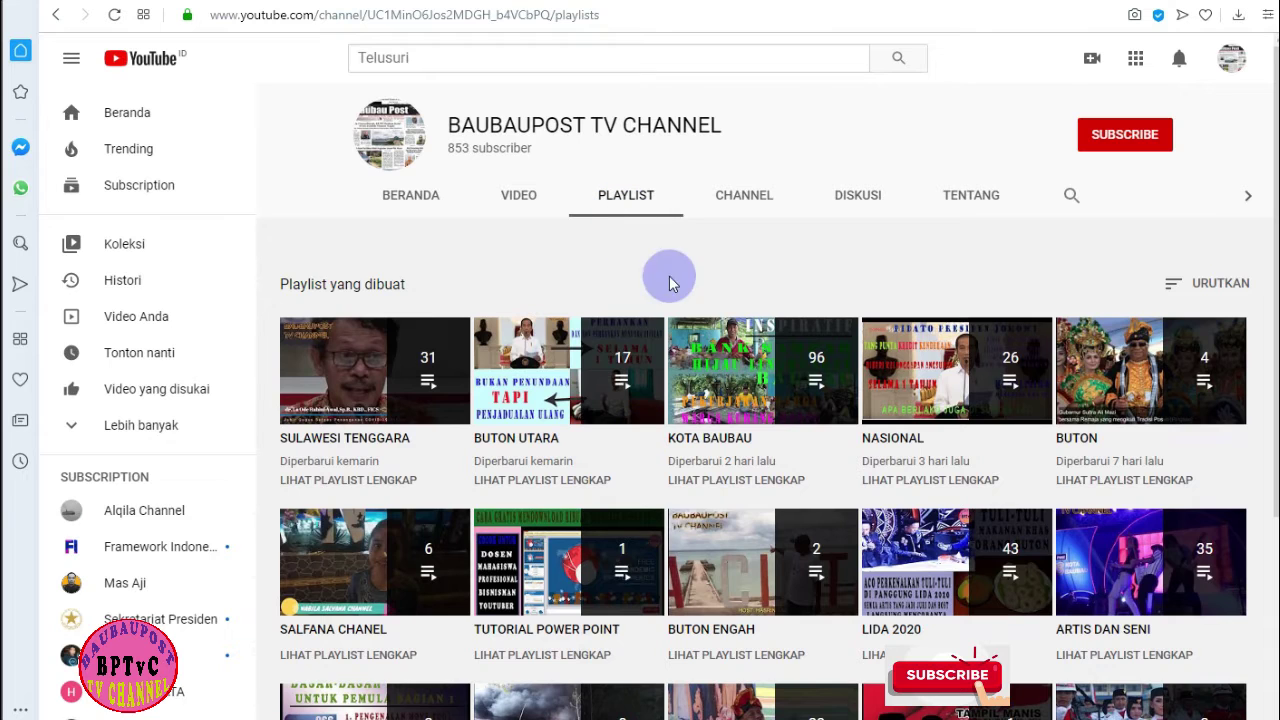
scroll(593, 511, down, 3)
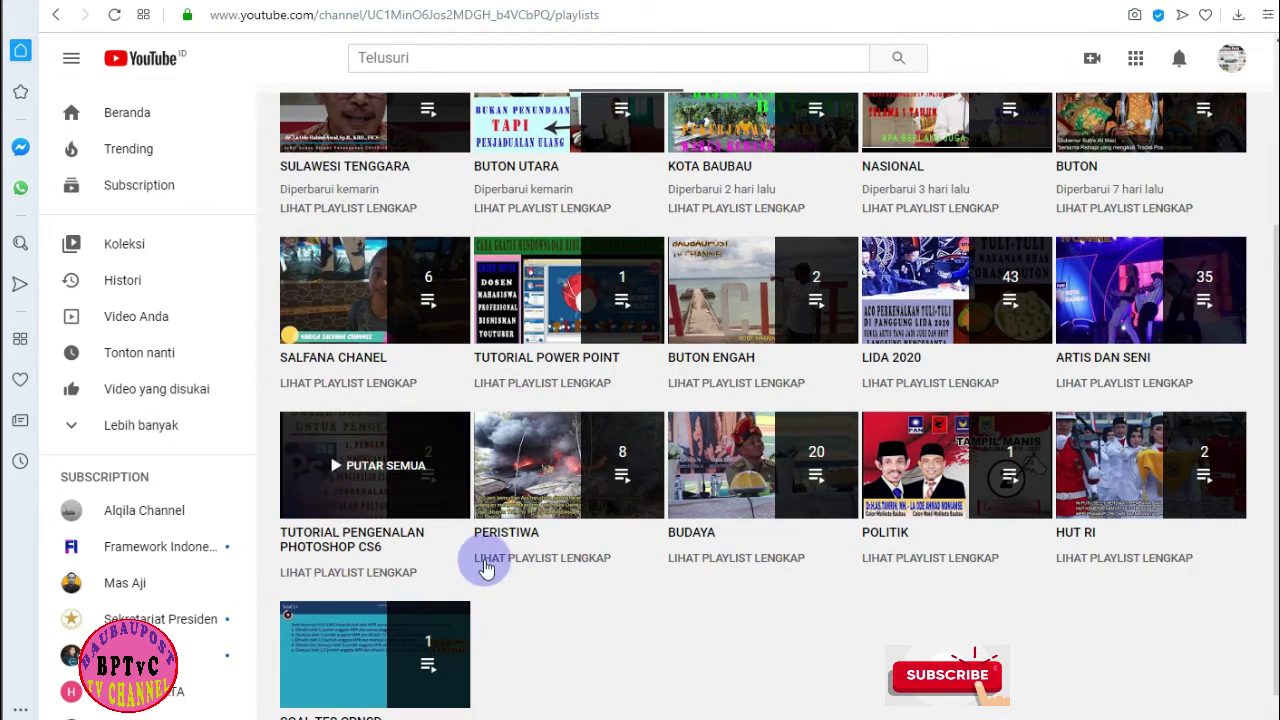
scroll(516, 574, down, 1)
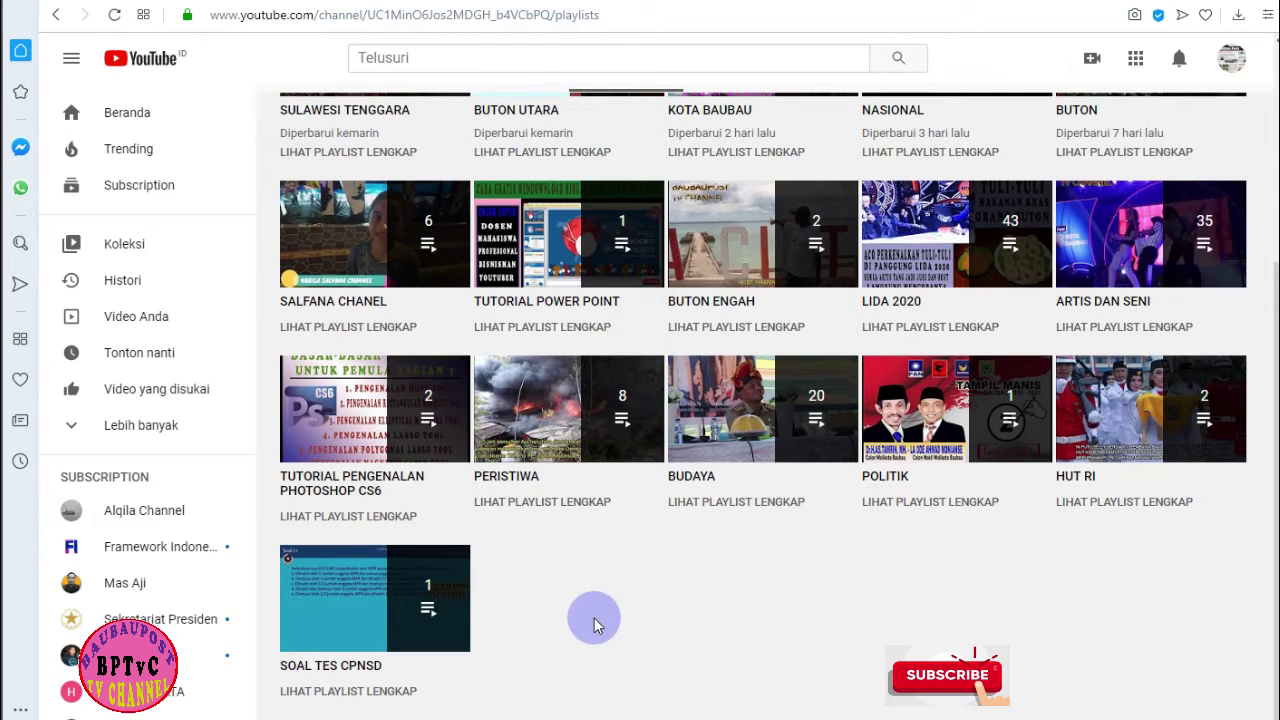
scroll(594, 617, up, 1)
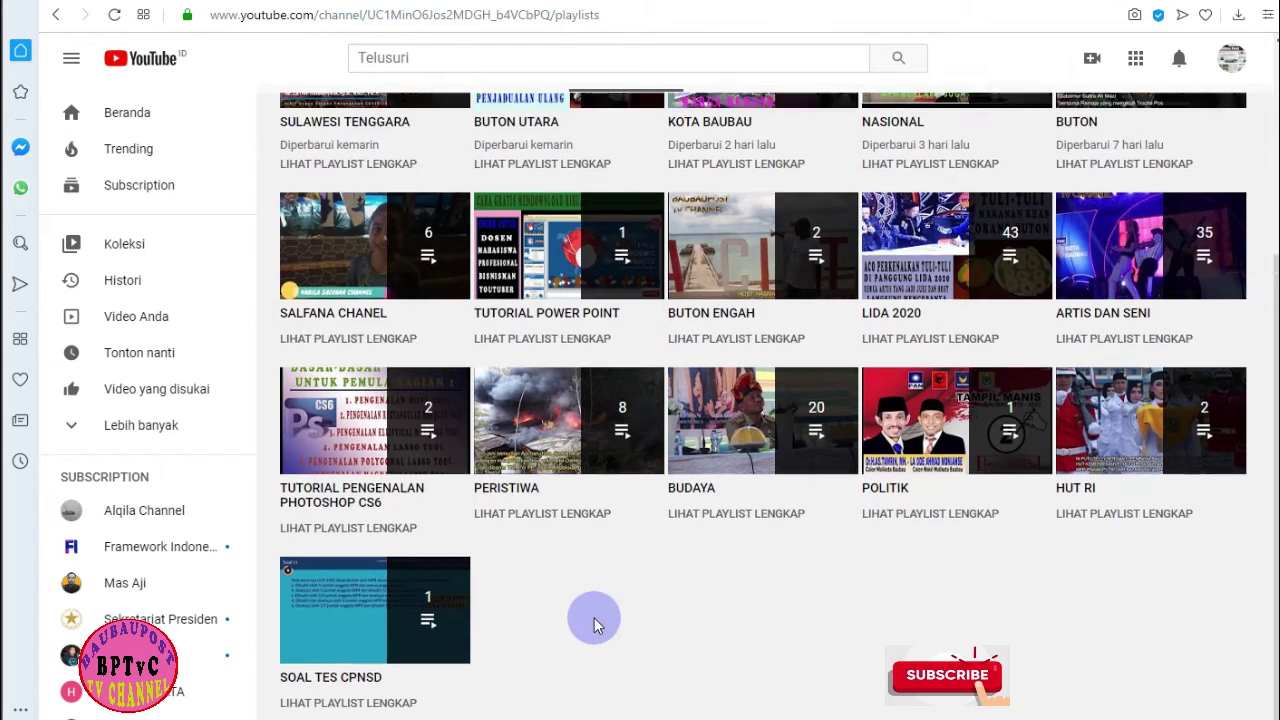
scroll(594, 622, down, 1)
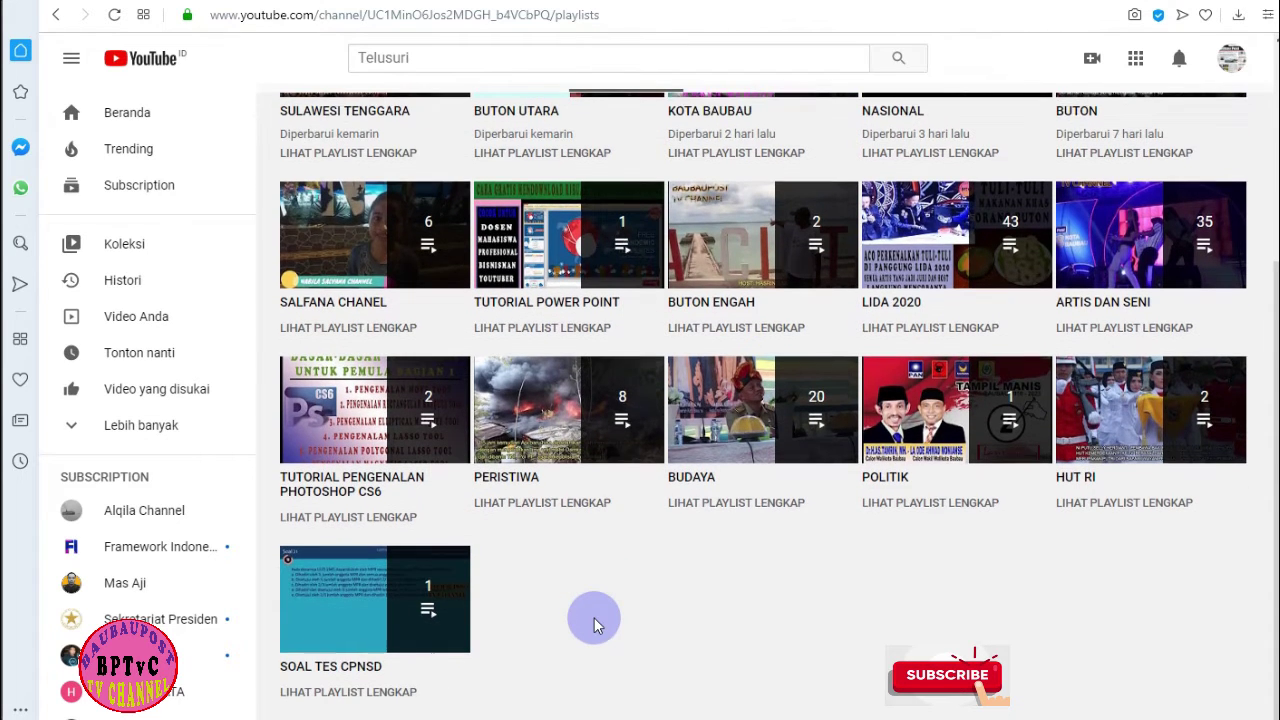
scroll(594, 617, up, 2)
scroll(594, 617, up, 1)
scroll(594, 625, up, 1)
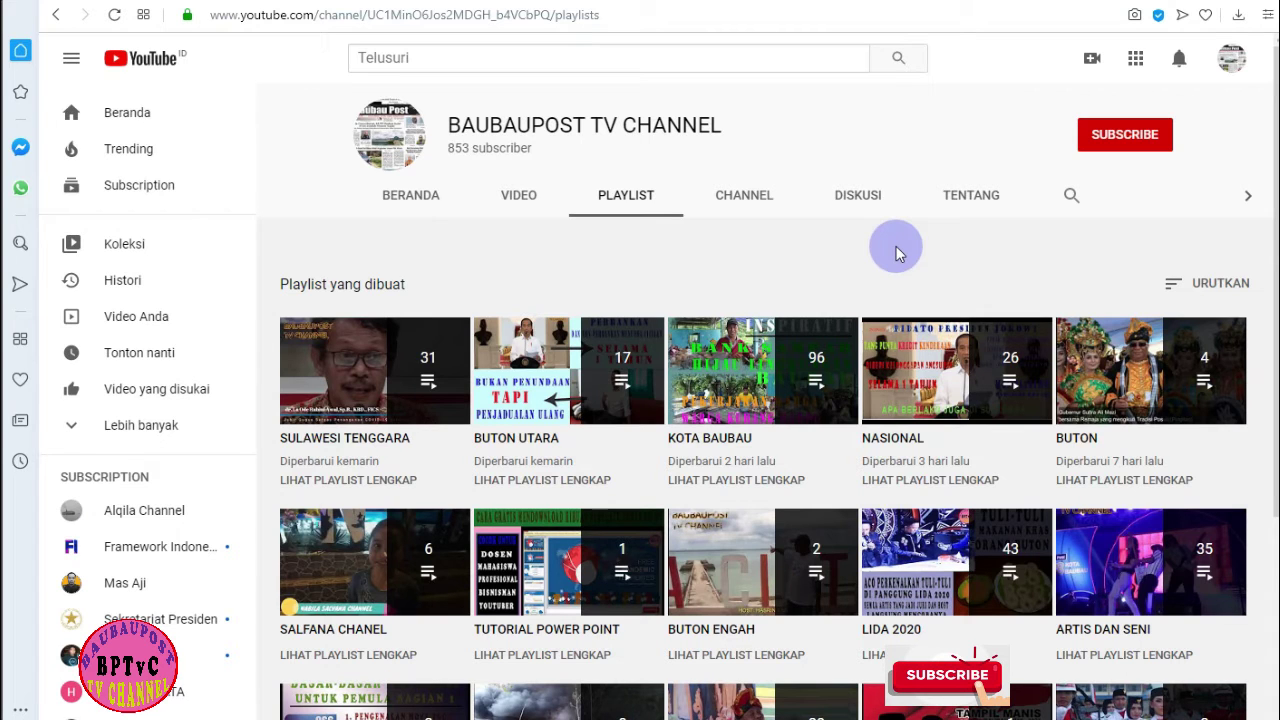
scroll(897, 253, down, 1)
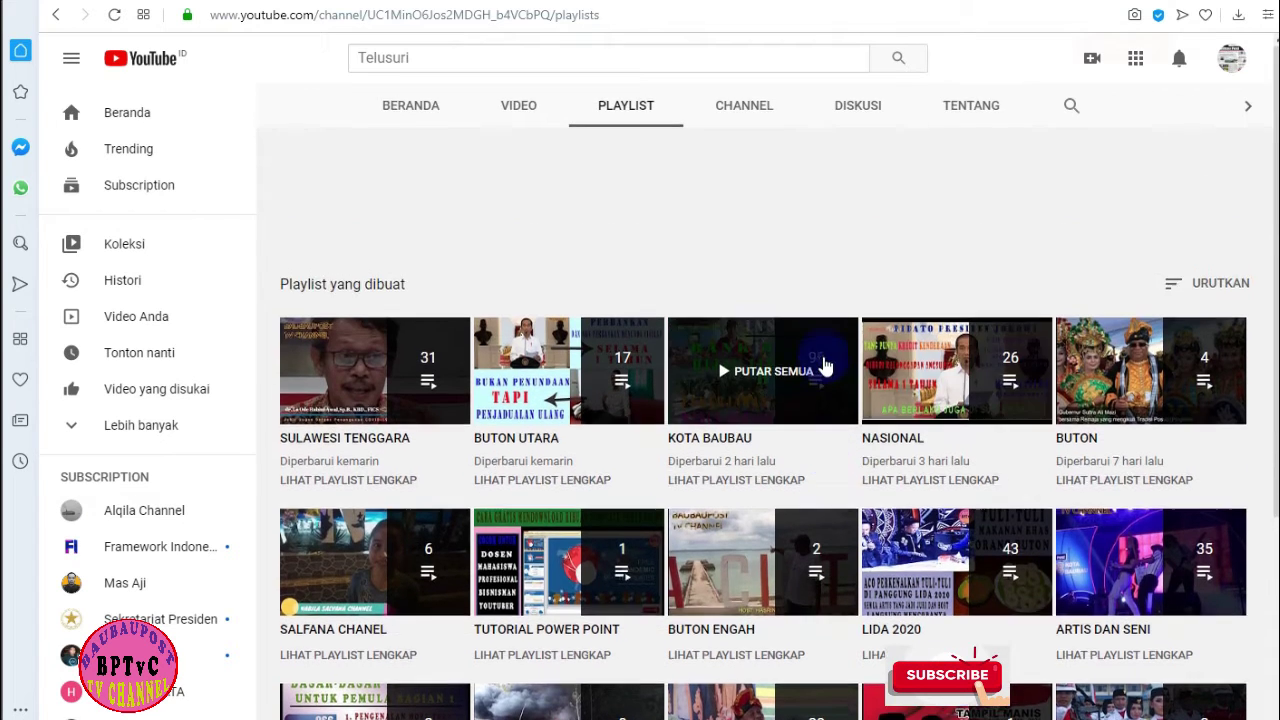
scroll(860, 290, up, 1)
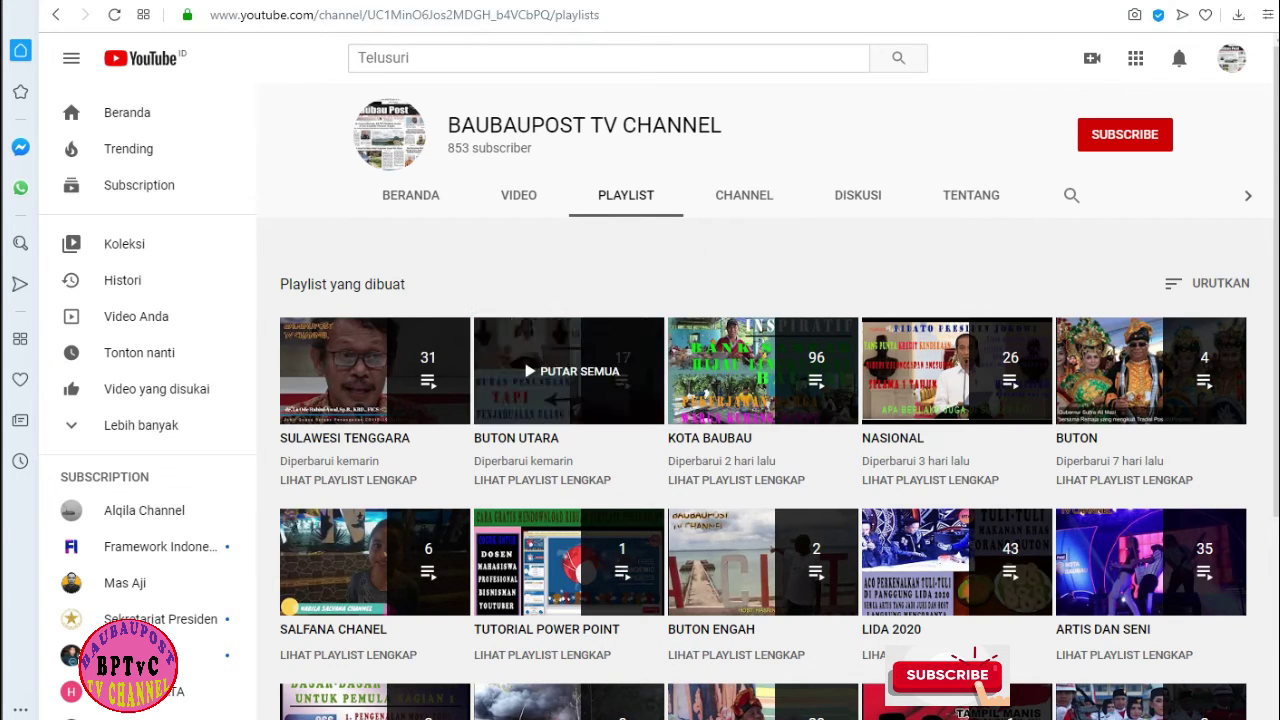
click(455, 650)
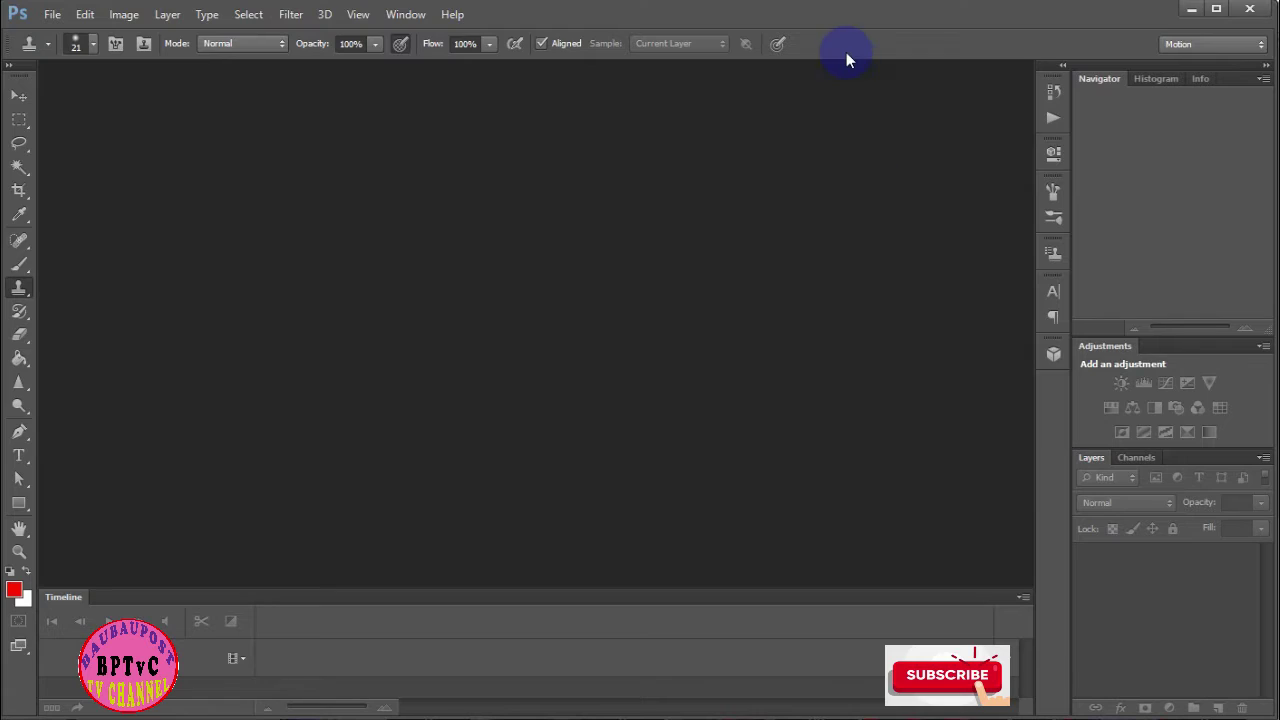
Make the Spot Healing Brush the active tool
key(v)
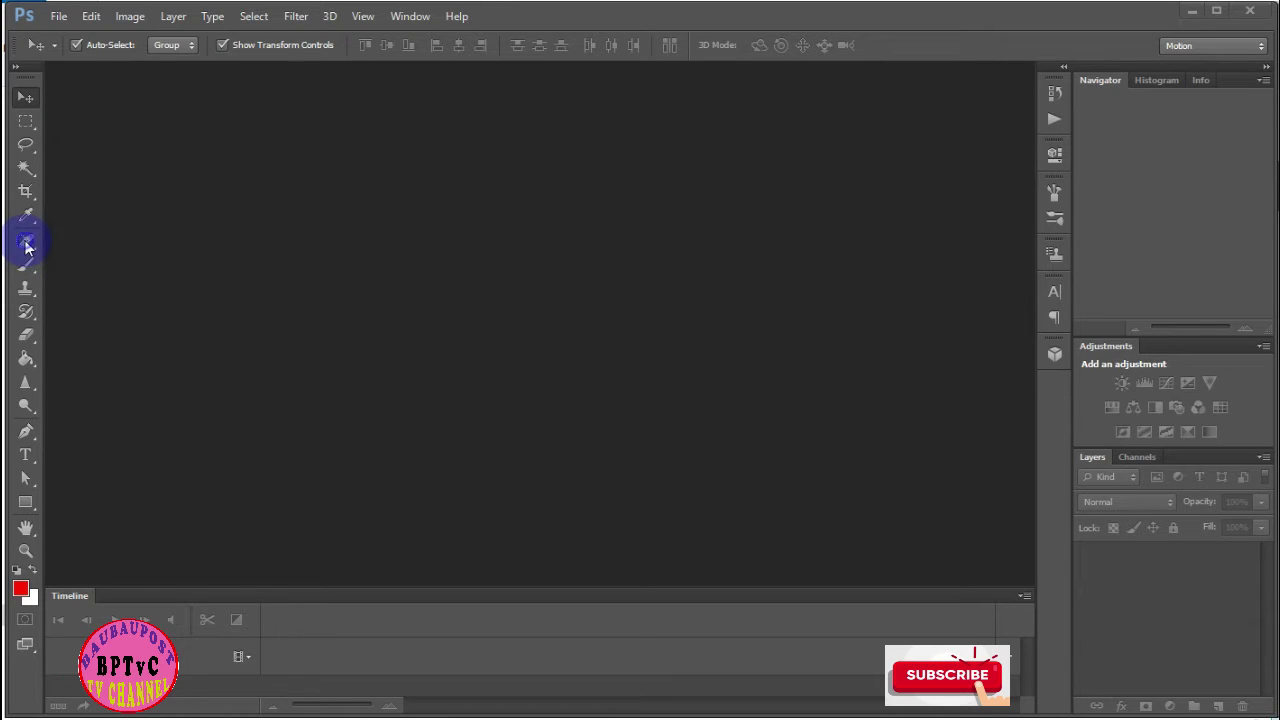
click(26, 244)
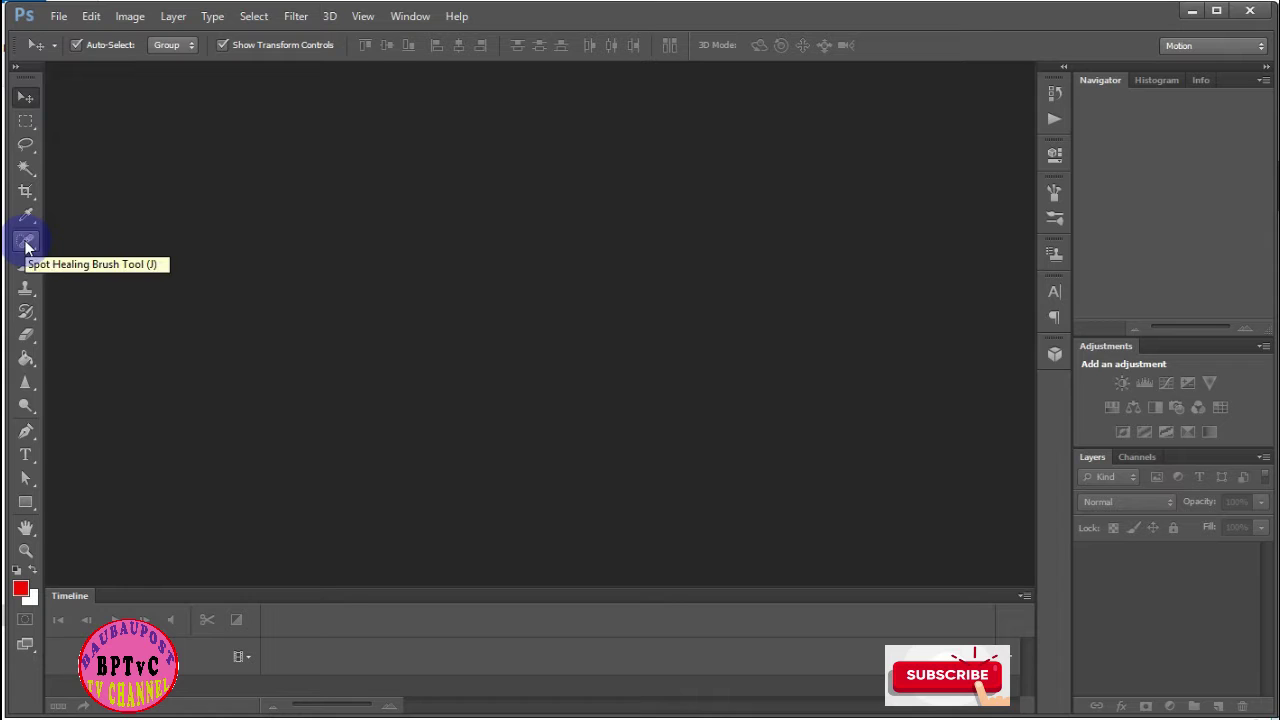
click(26, 244)
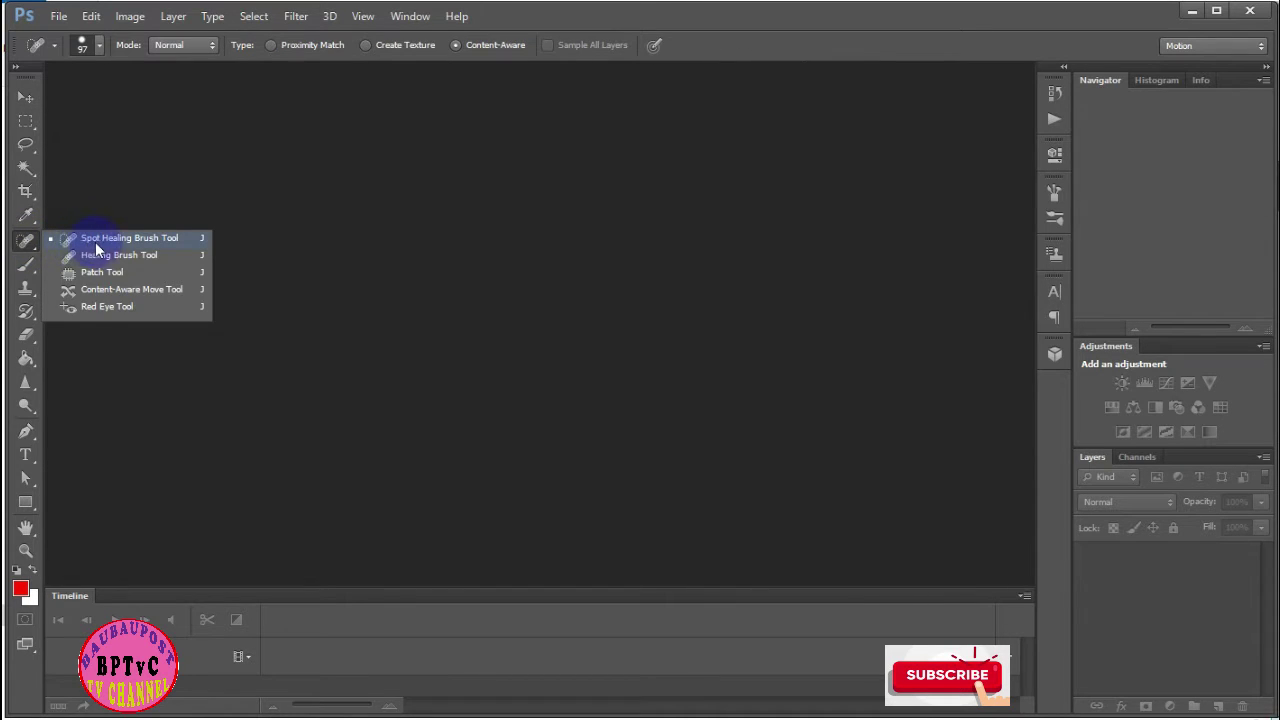
click(319, 248)
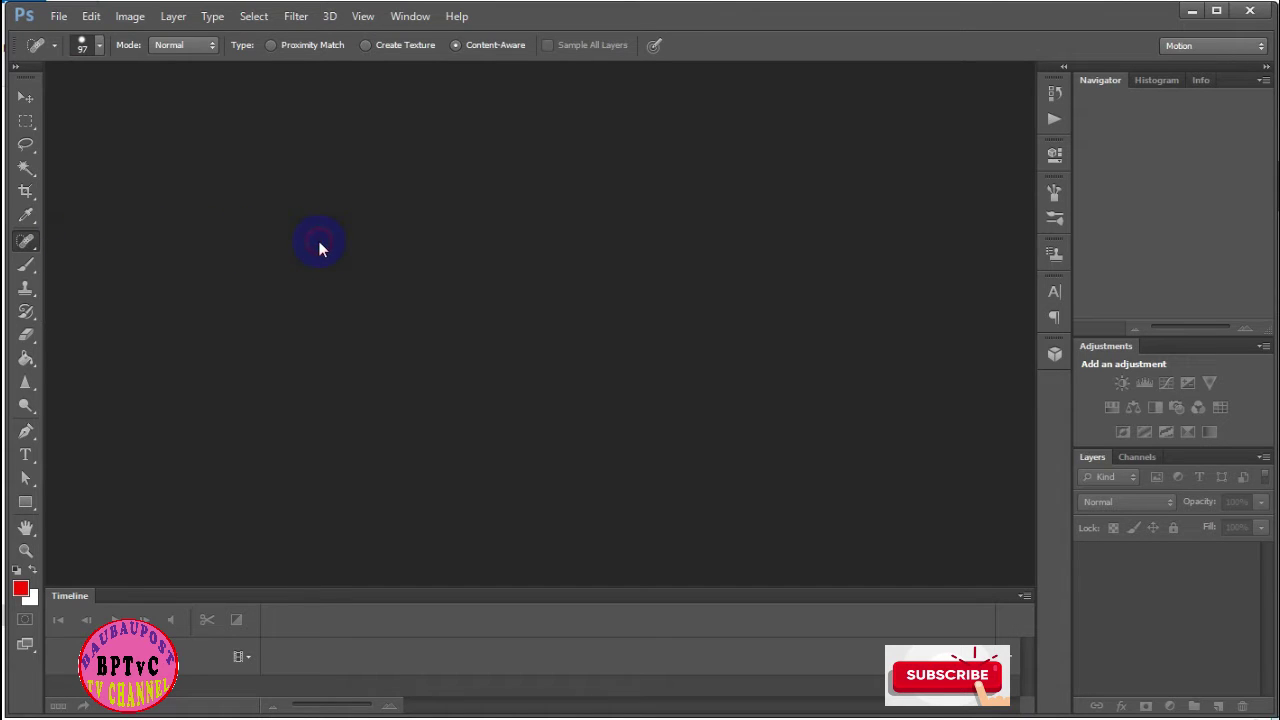
click(58, 18)
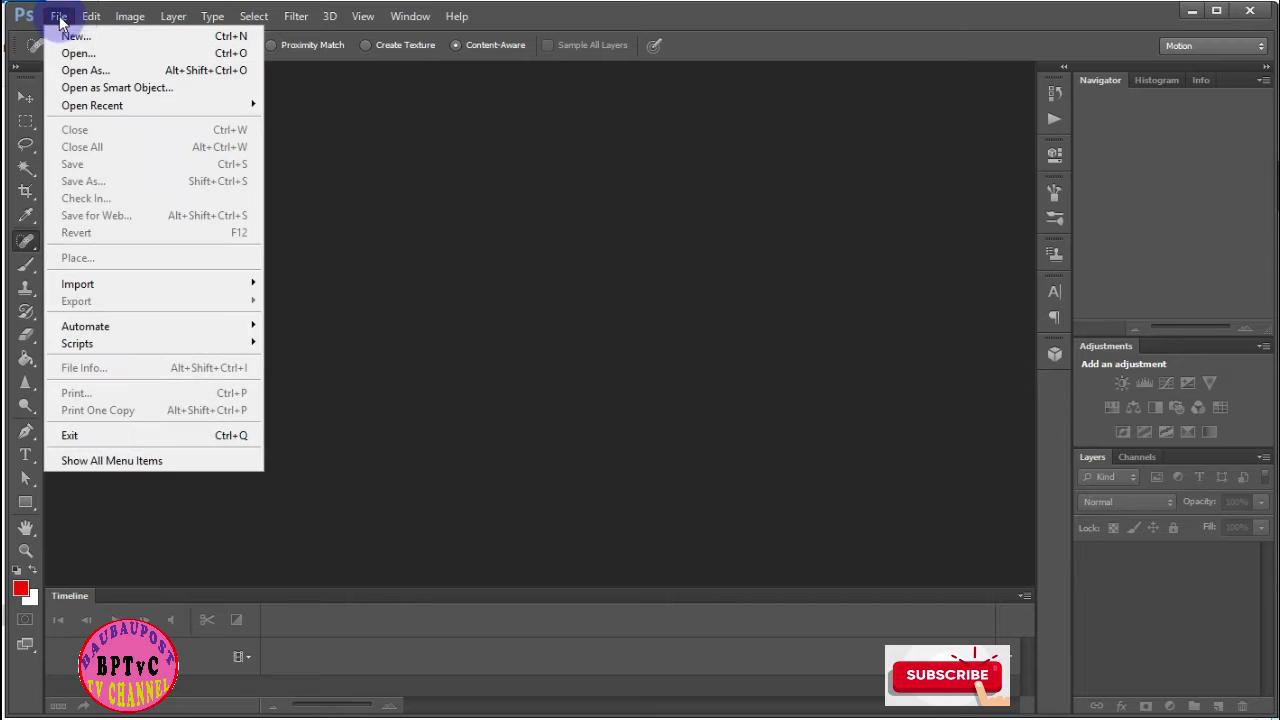
Open INI.jpg from the 03tutorialbag3 folder and move its window into the workspace
click(99, 55)
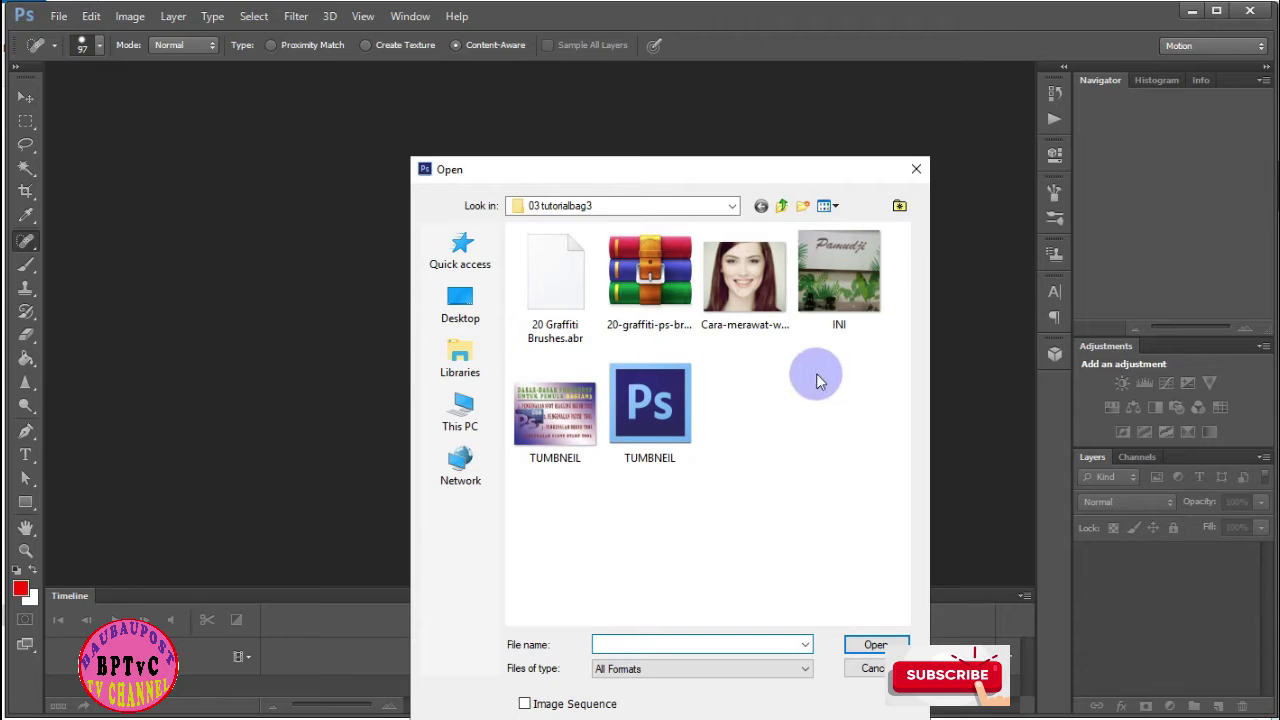
mouse_move(839, 272)
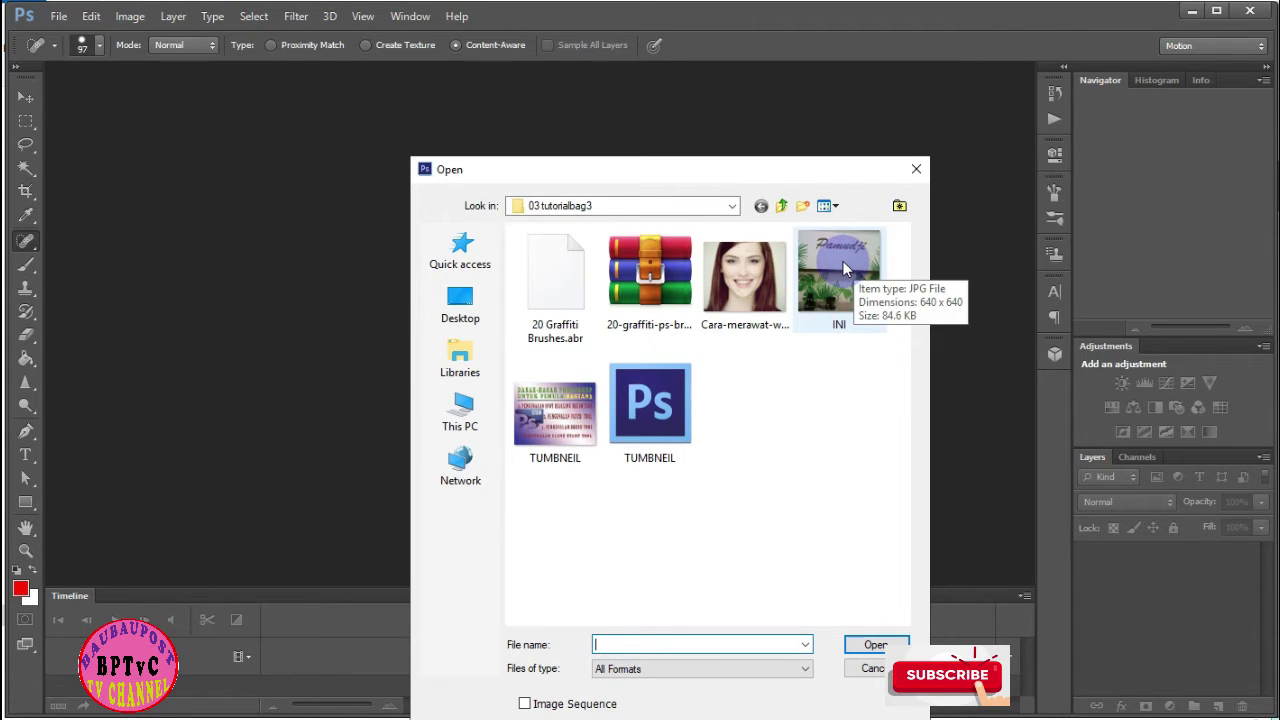
double_click(843, 261)
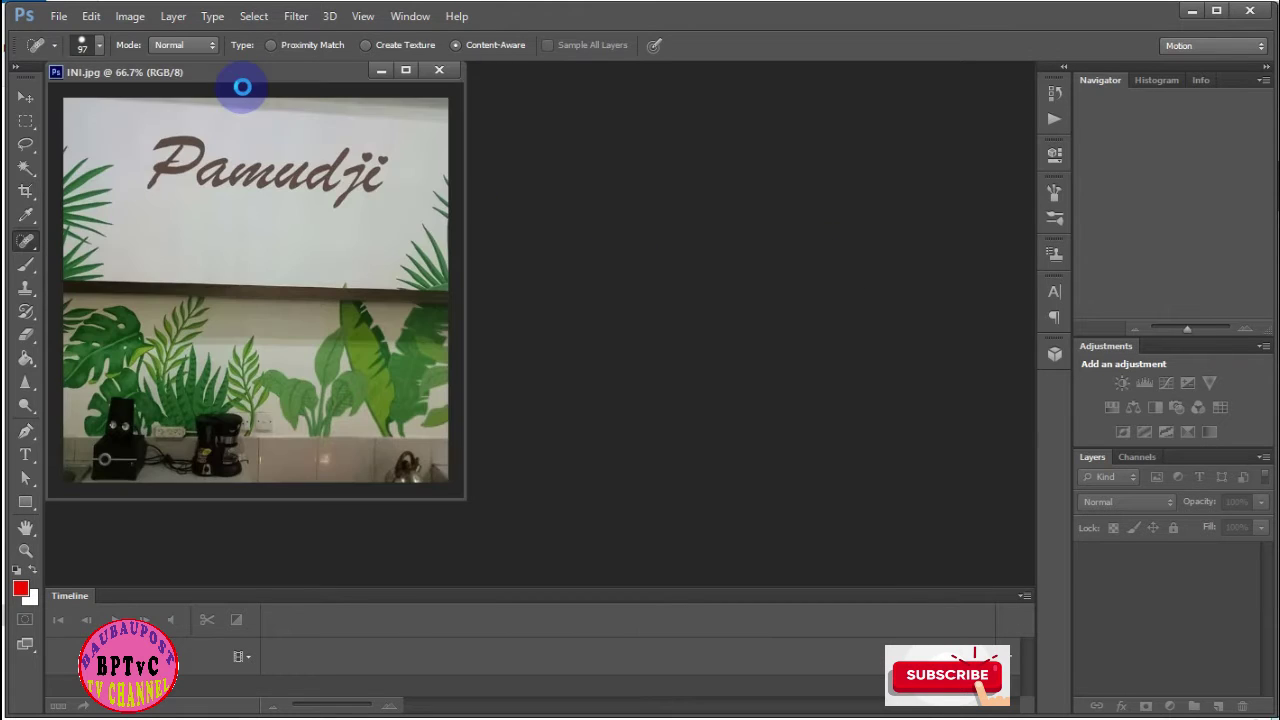
mouse_move(281, 71)
mouse_down()
mouse_move(538, 93)
mouse_move(552, 77)
mouse_up()
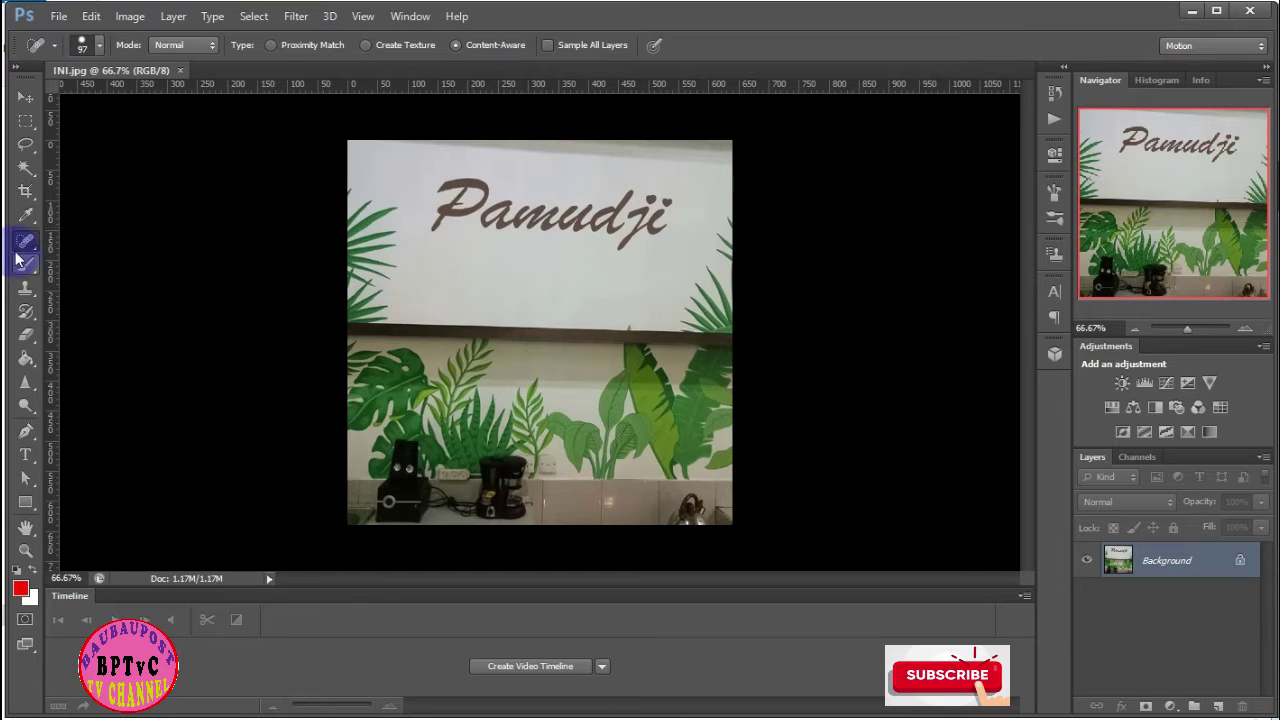
Select the Spot Healing Brush and show its 97 px brush settings
drag(25, 250, 183, 252)
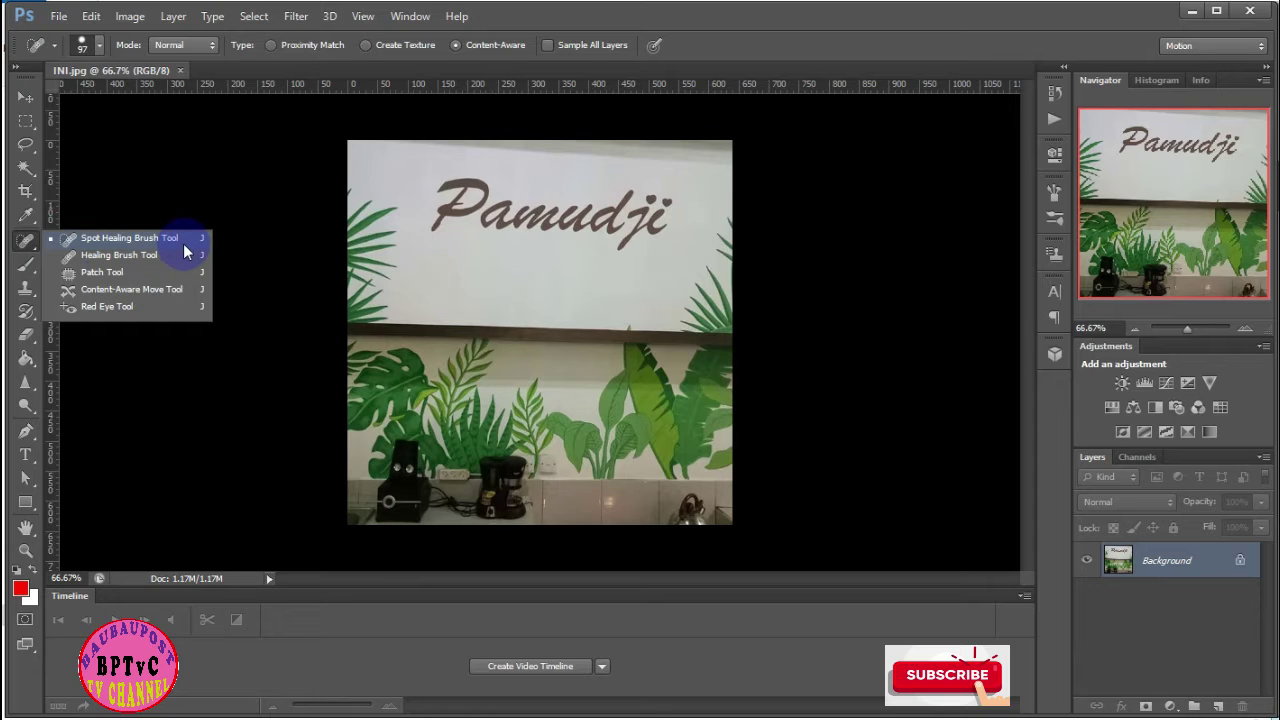
click(184, 242)
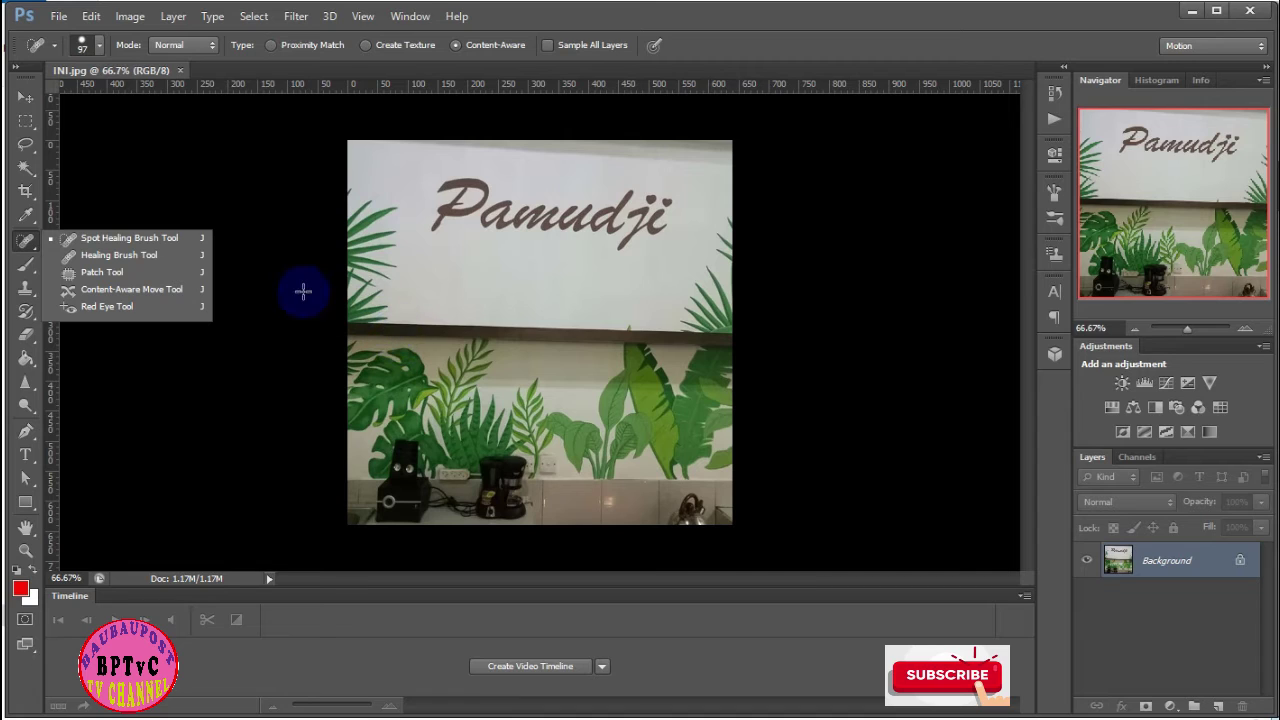
click(123, 241)
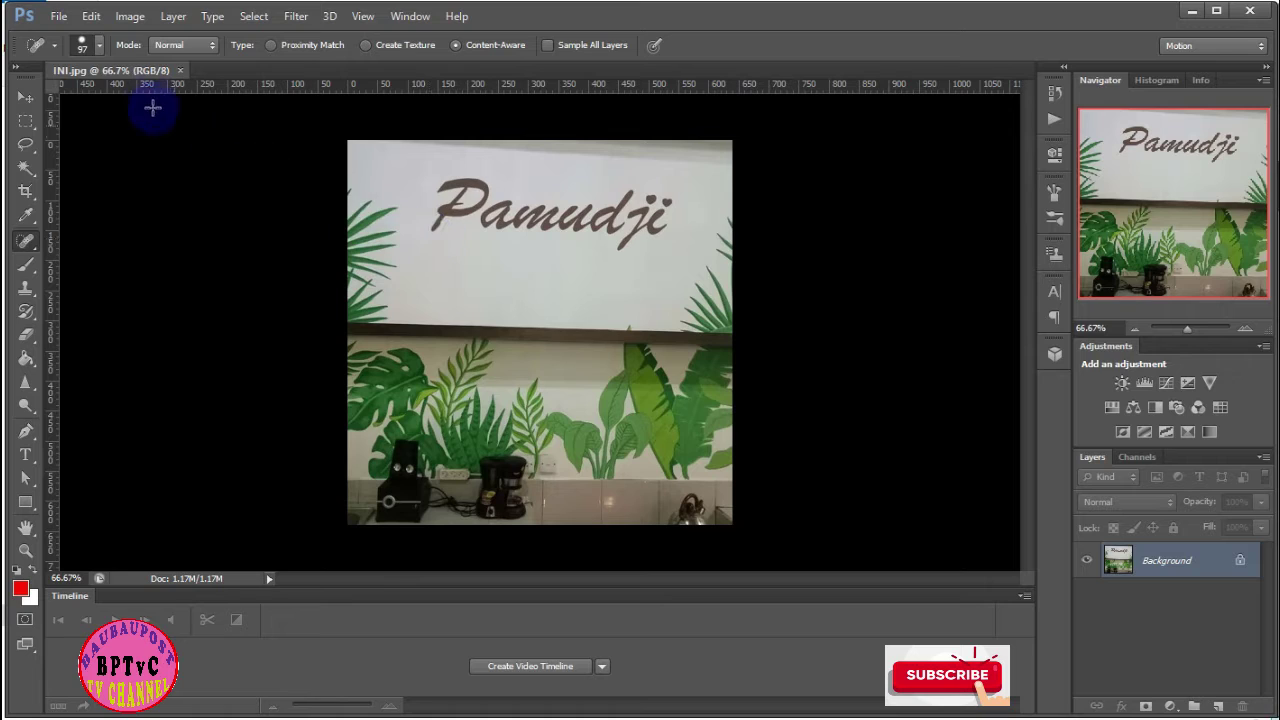
click(100, 46)
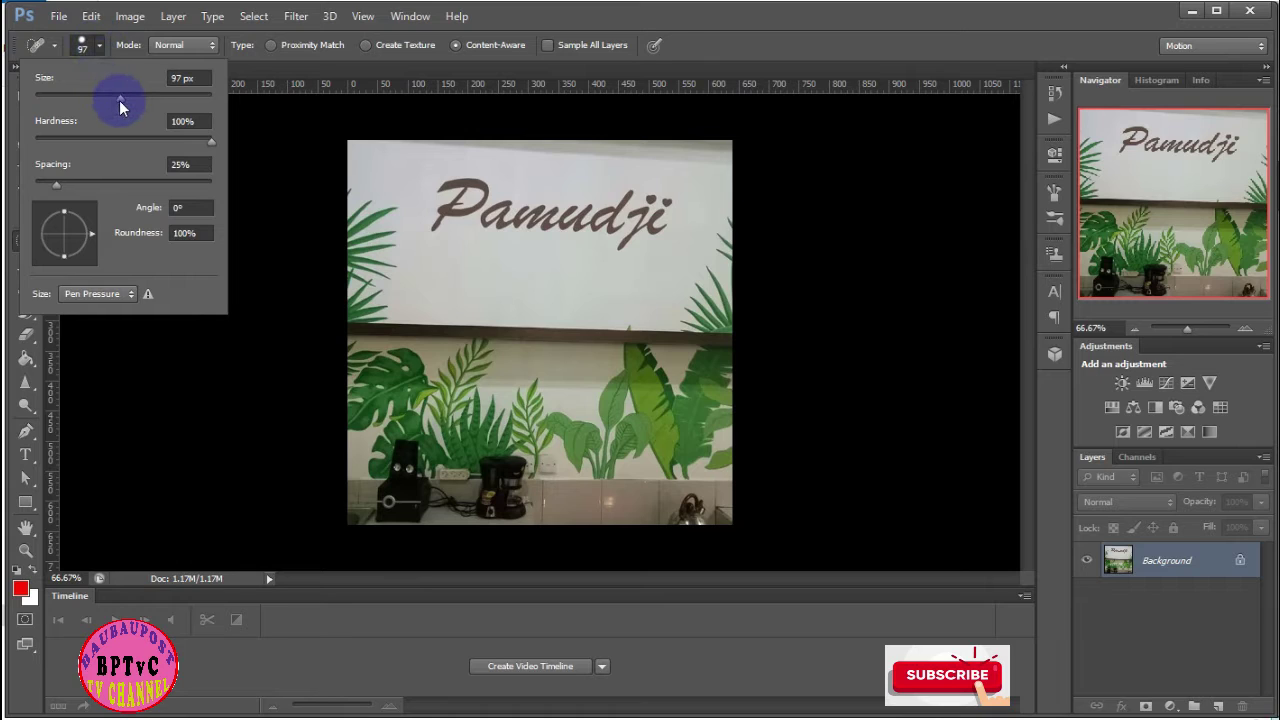
Tweak the brush size and zoom to 128.4% on the Pamudji lettering
drag(110, 105, 121, 107)
drag(116, 99, 110, 95)
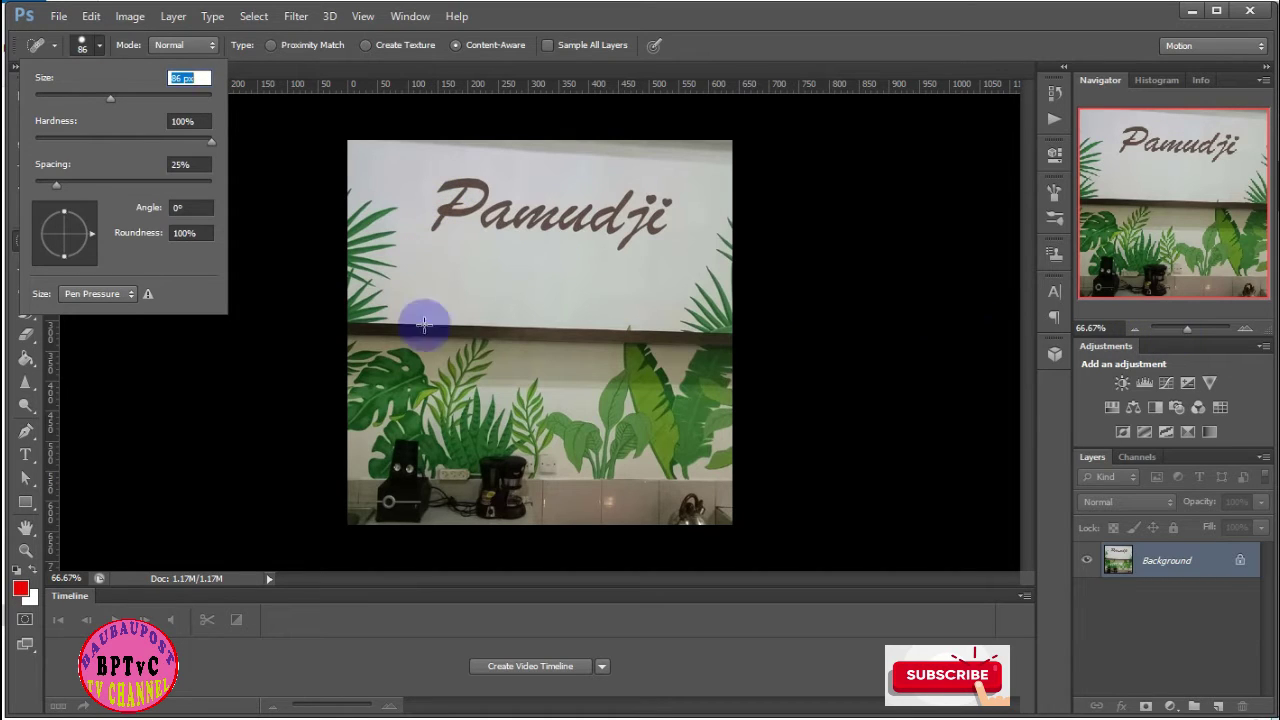
key(Return)
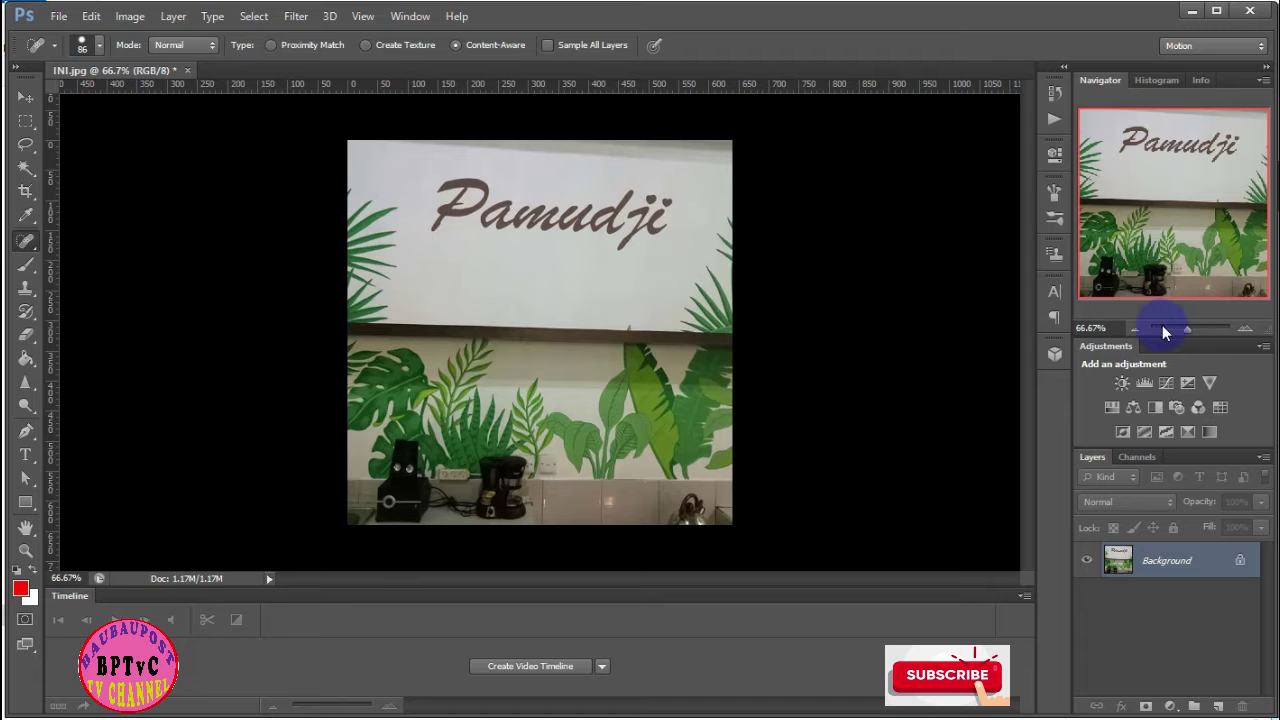
click(1185, 327)
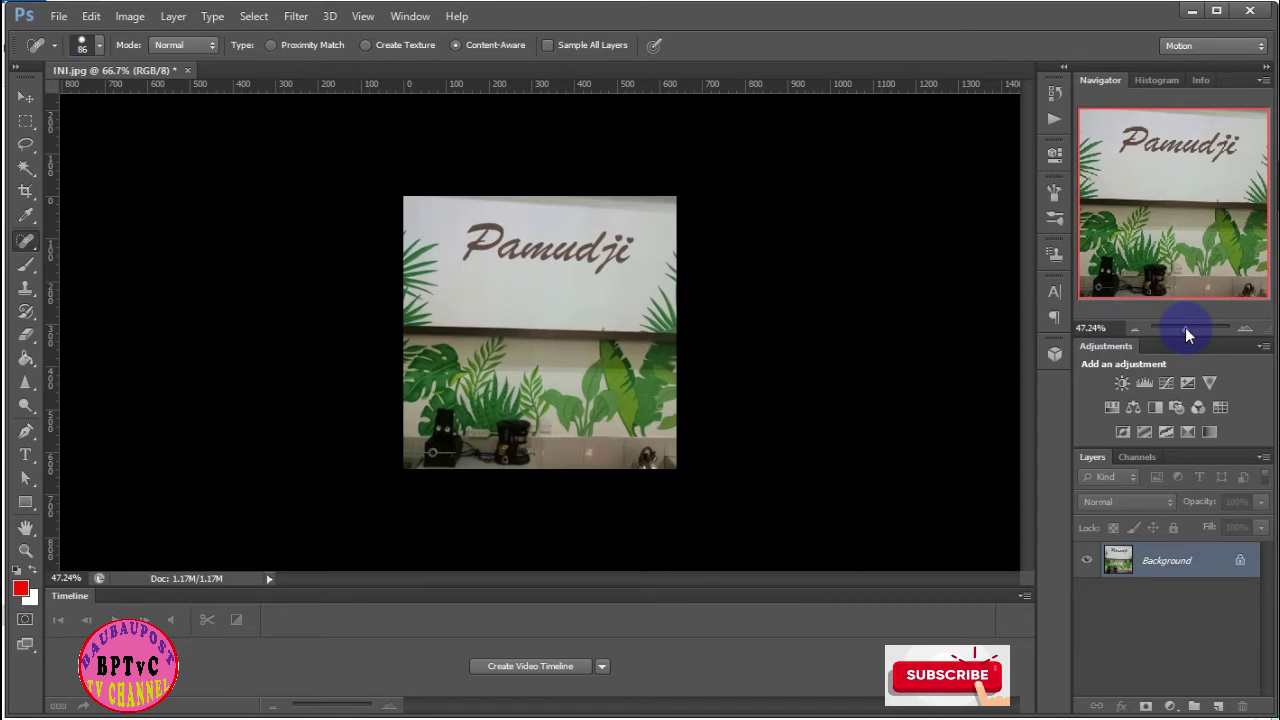
drag(1185, 327, 1193, 325)
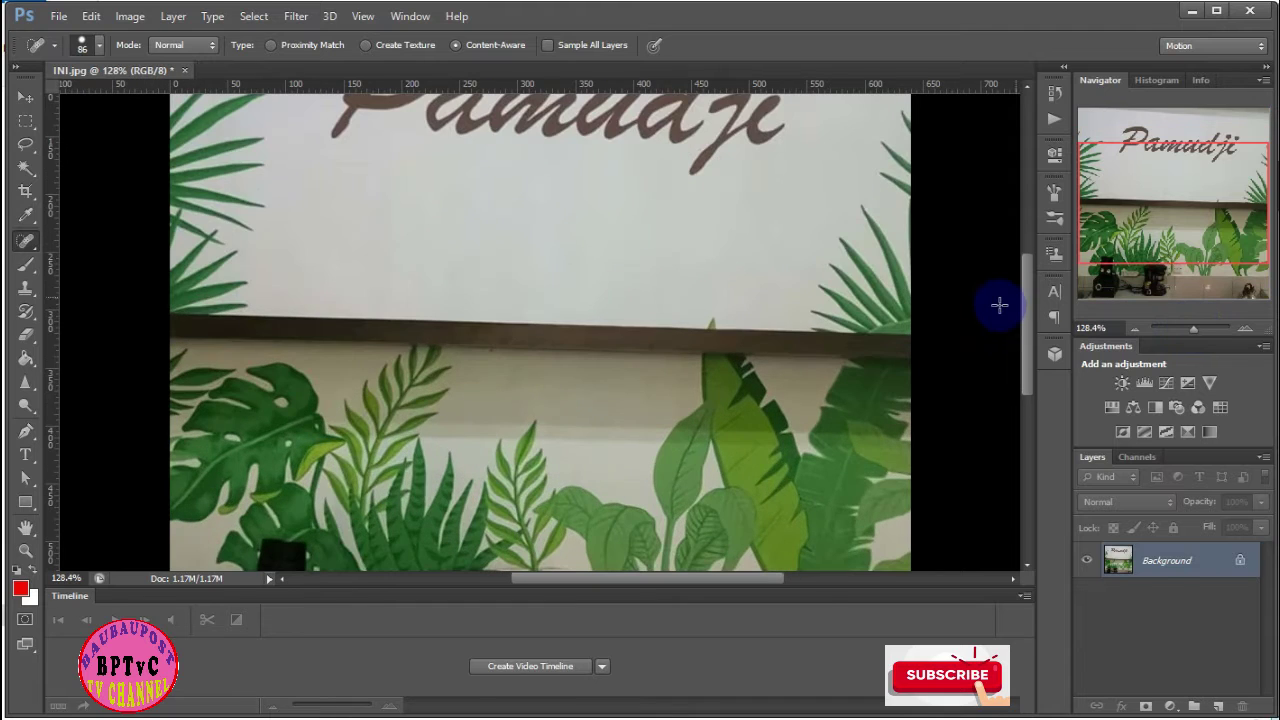
scroll(953, 314, up, 2)
scroll(953, 314, up, 1)
scroll(953, 314, up, 2)
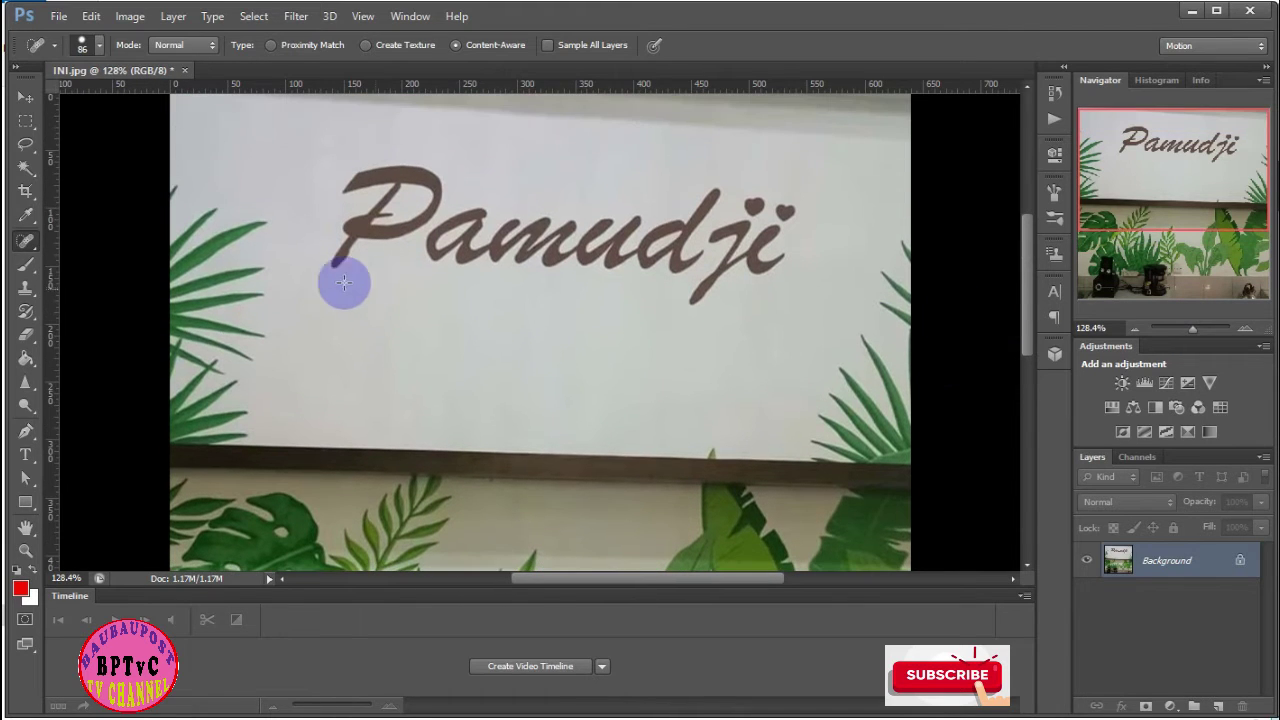
Set the Spot Healing brush size to 100 px
click(97, 48)
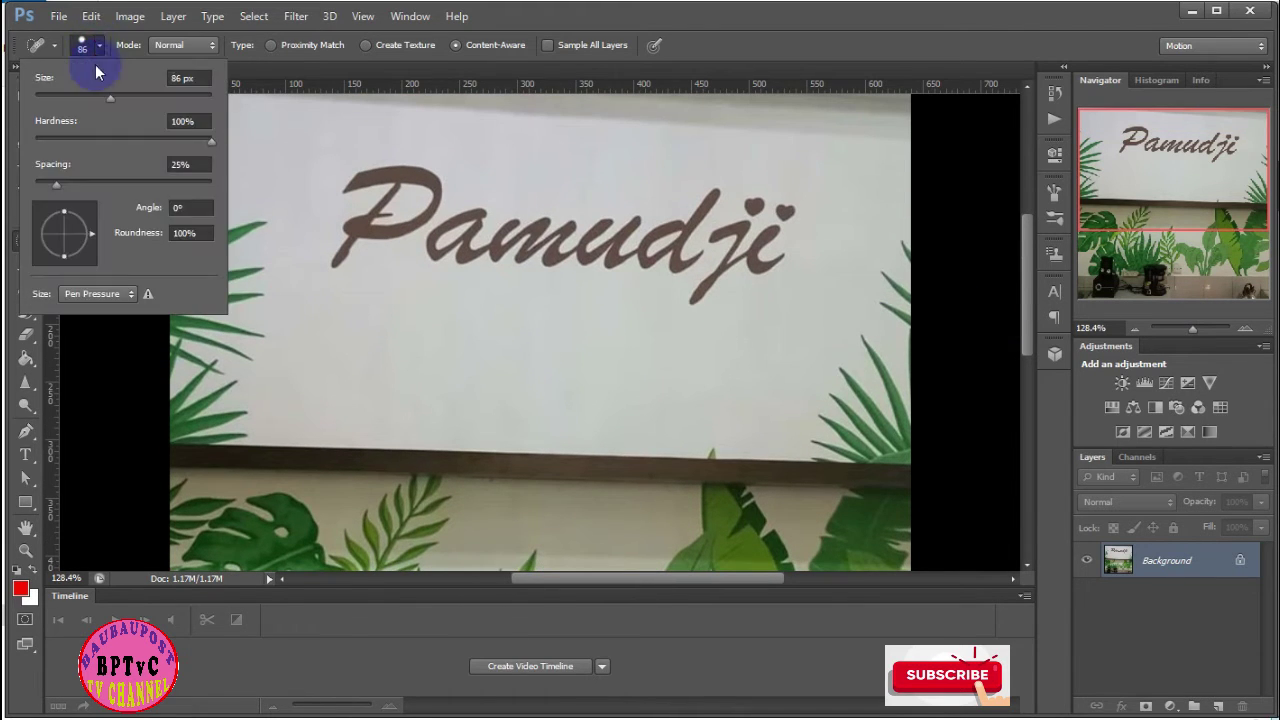
click(111, 97)
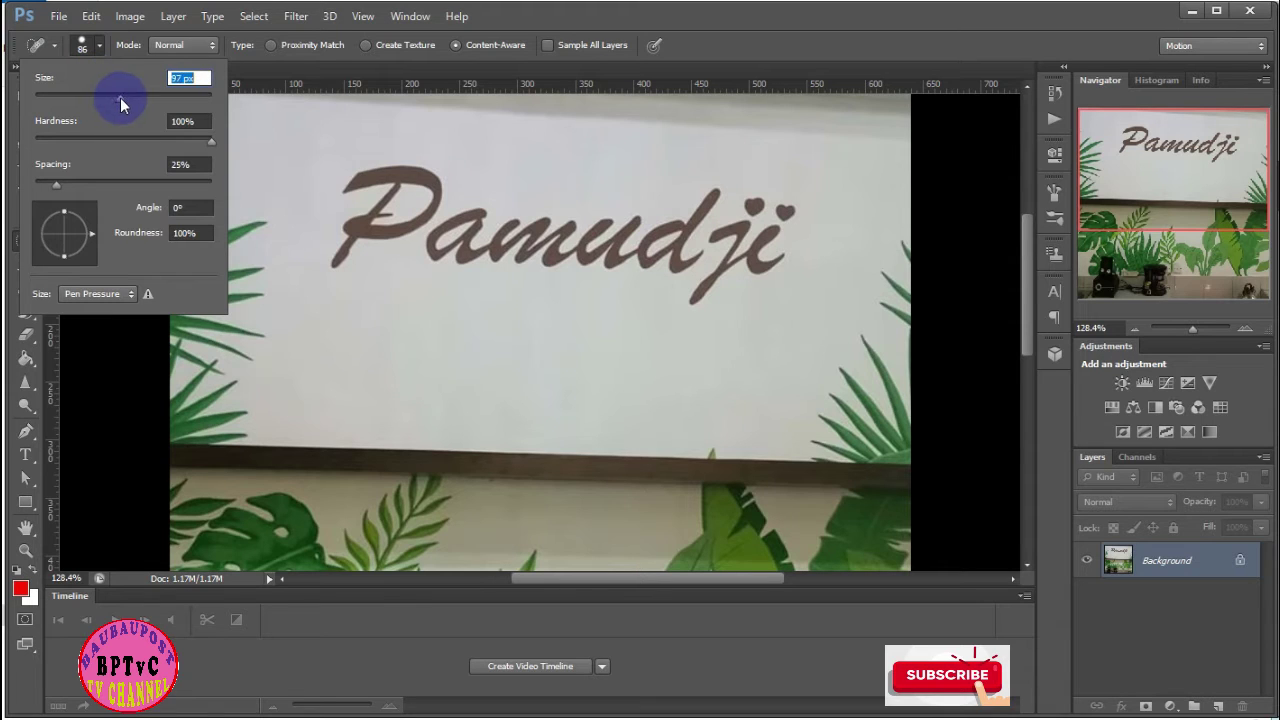
drag(120, 97, 123, 97)
click(85, 46)
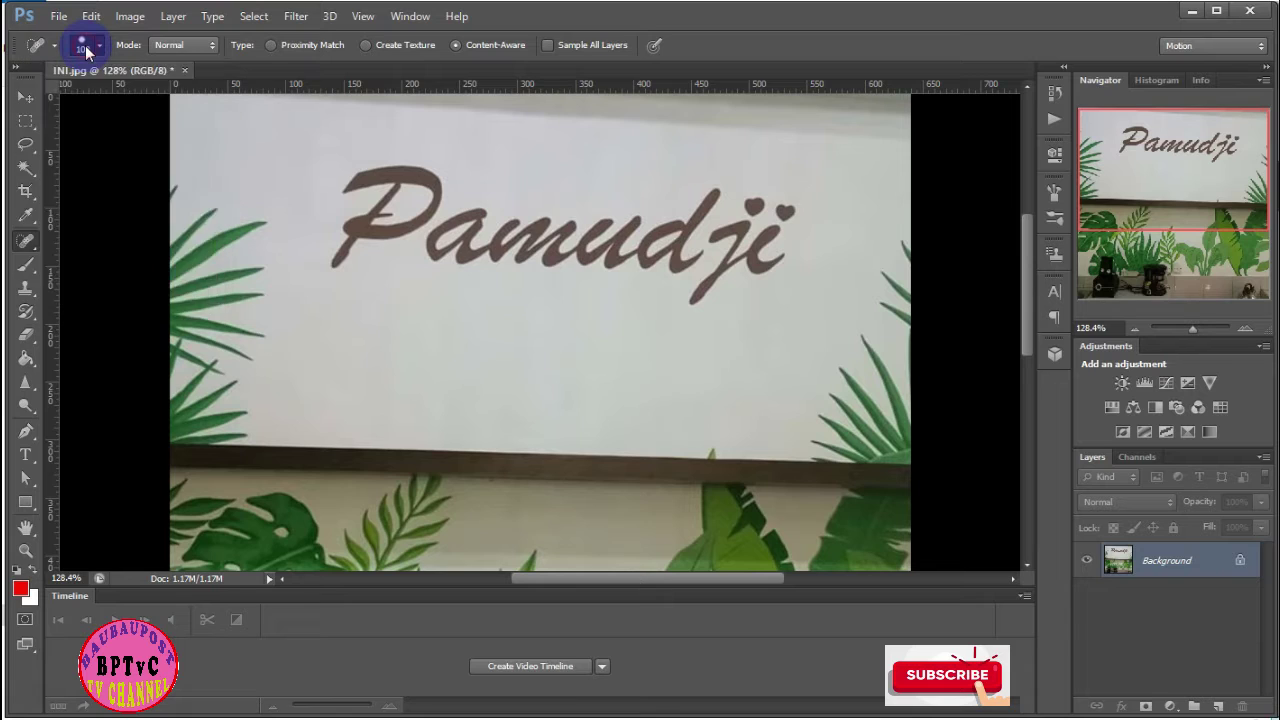
click(85, 46)
click(85, 45)
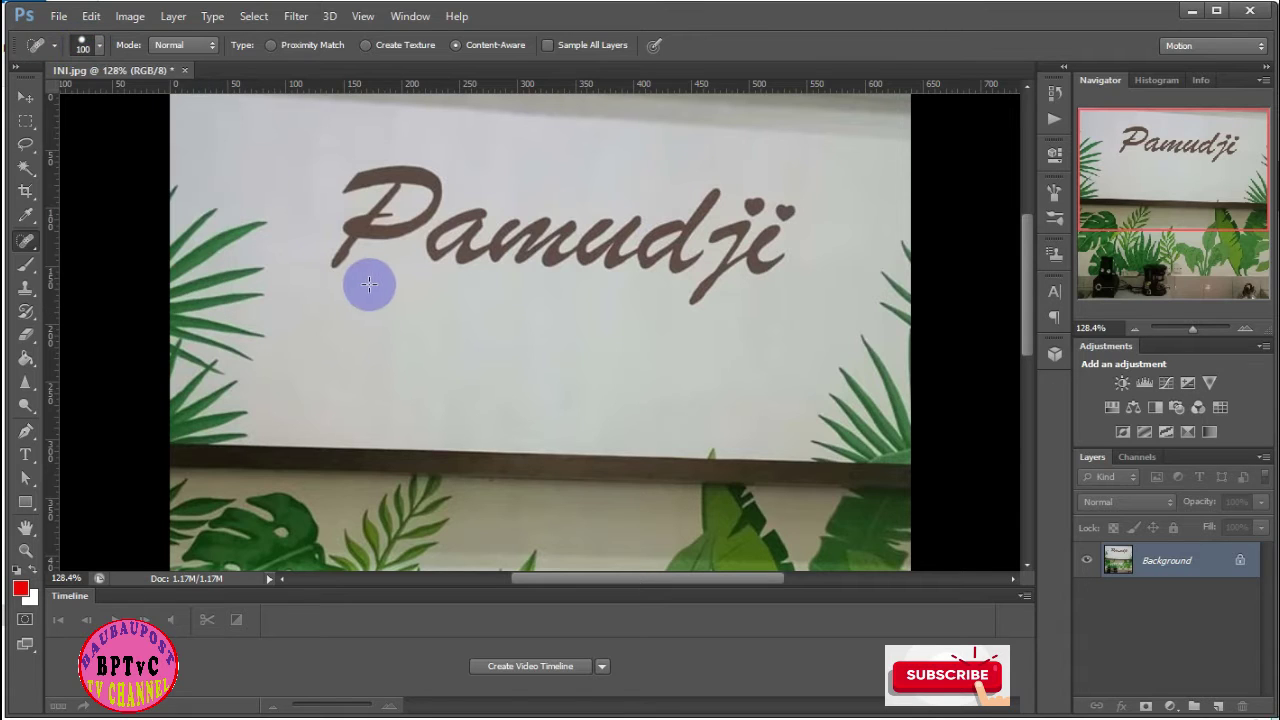
Shrink the brush to 51 px and heal away the letter P
click(334, 270)
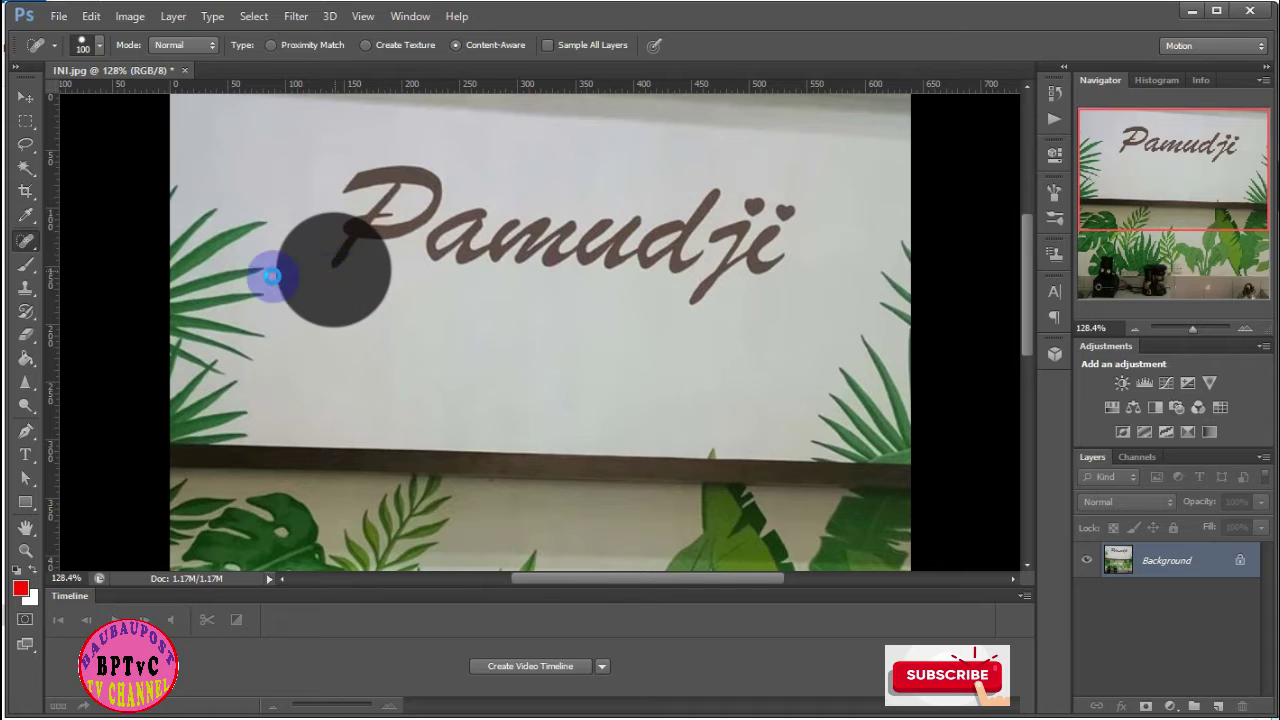
click(100, 48)
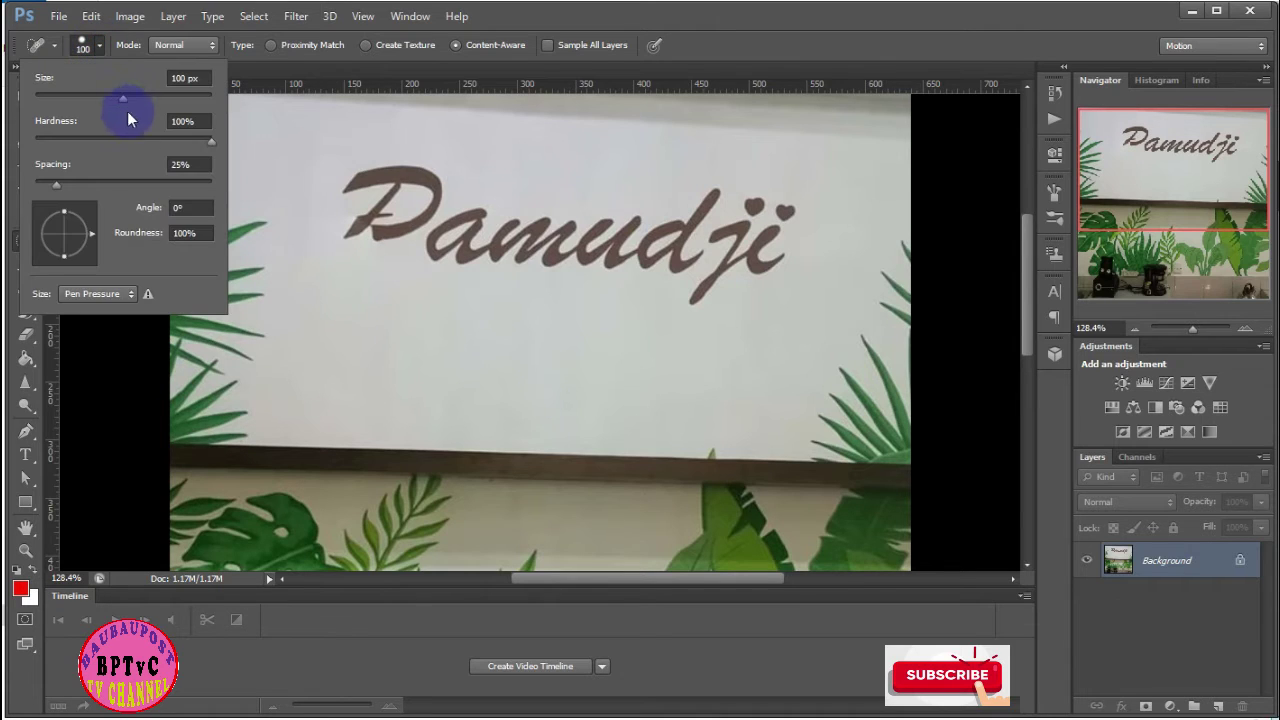
drag(123, 99, 80, 105)
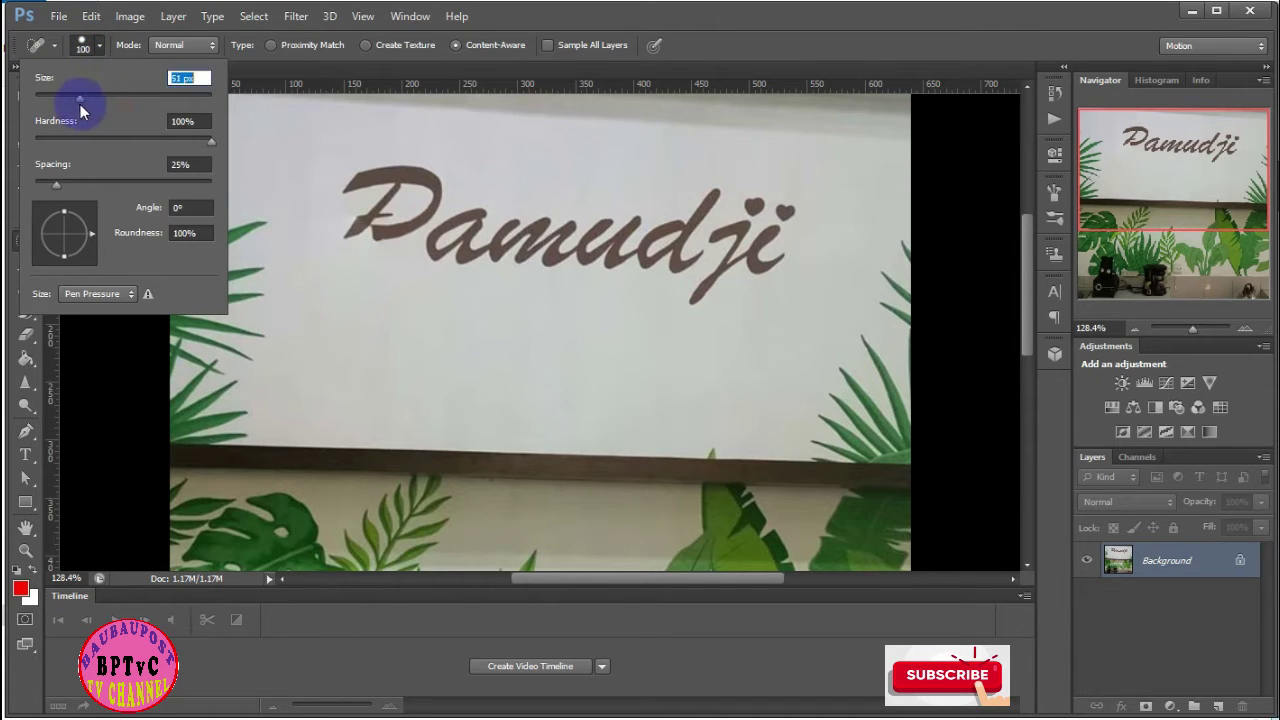
mouse_move(329, 247)
mouse_down()
mouse_move(368, 192)
mouse_move(406, 172)
mouse_up()
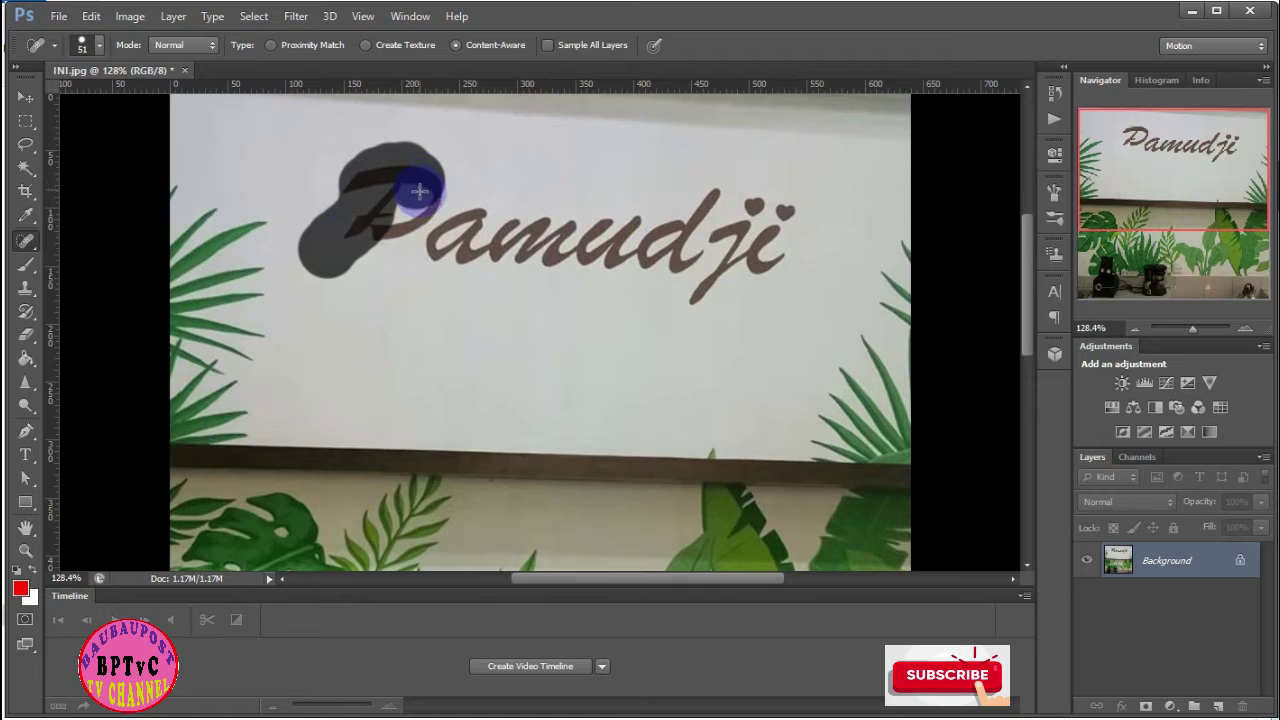
drag(419, 191, 419, 205)
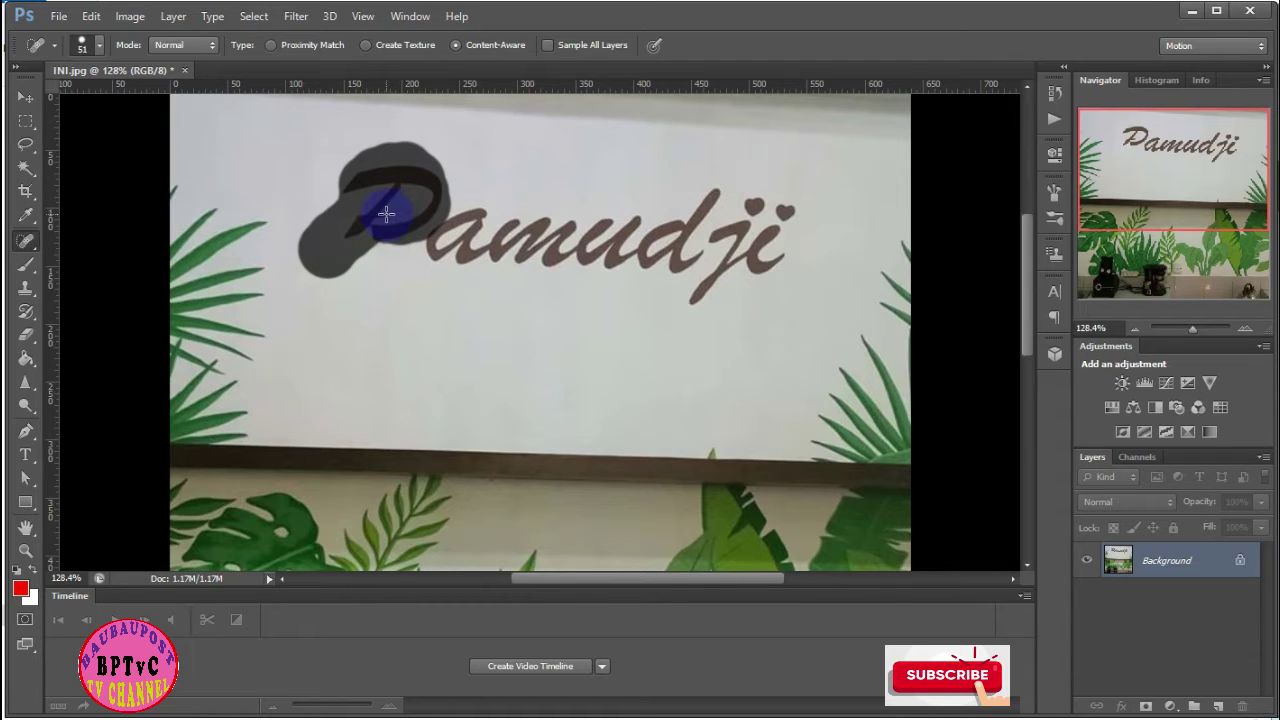
drag(386, 213, 386, 216)
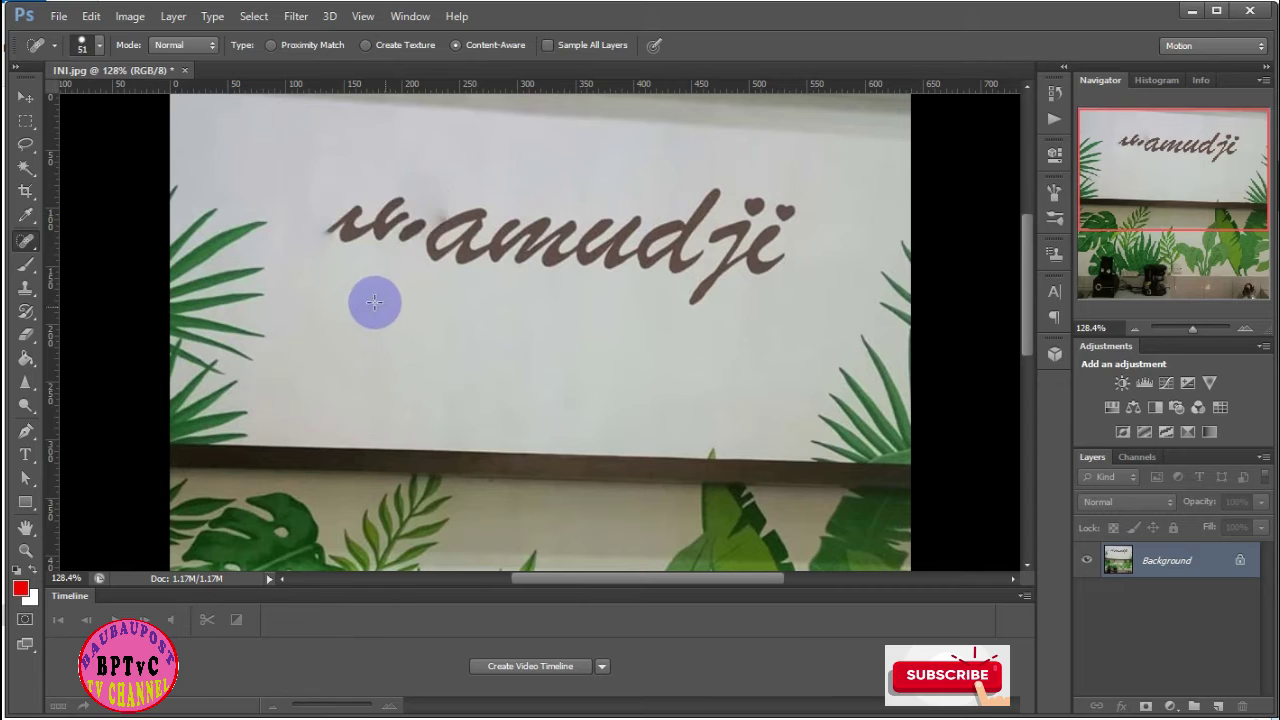
mouse_move(310, 252)
mouse_down()
mouse_move(388, 220)
mouse_move(406, 251)
mouse_move(394, 271)
mouse_up()
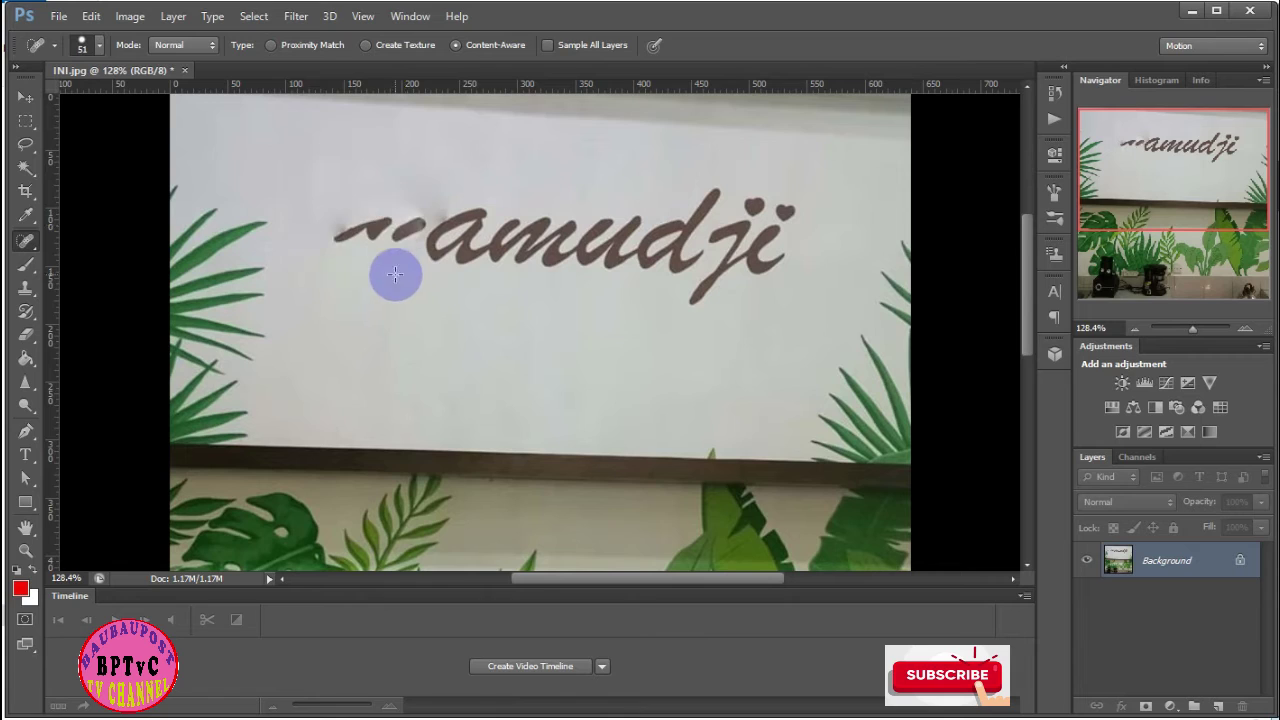
Set the brush to 31 px and heal the leftover marks plus letters a and m
click(97, 44)
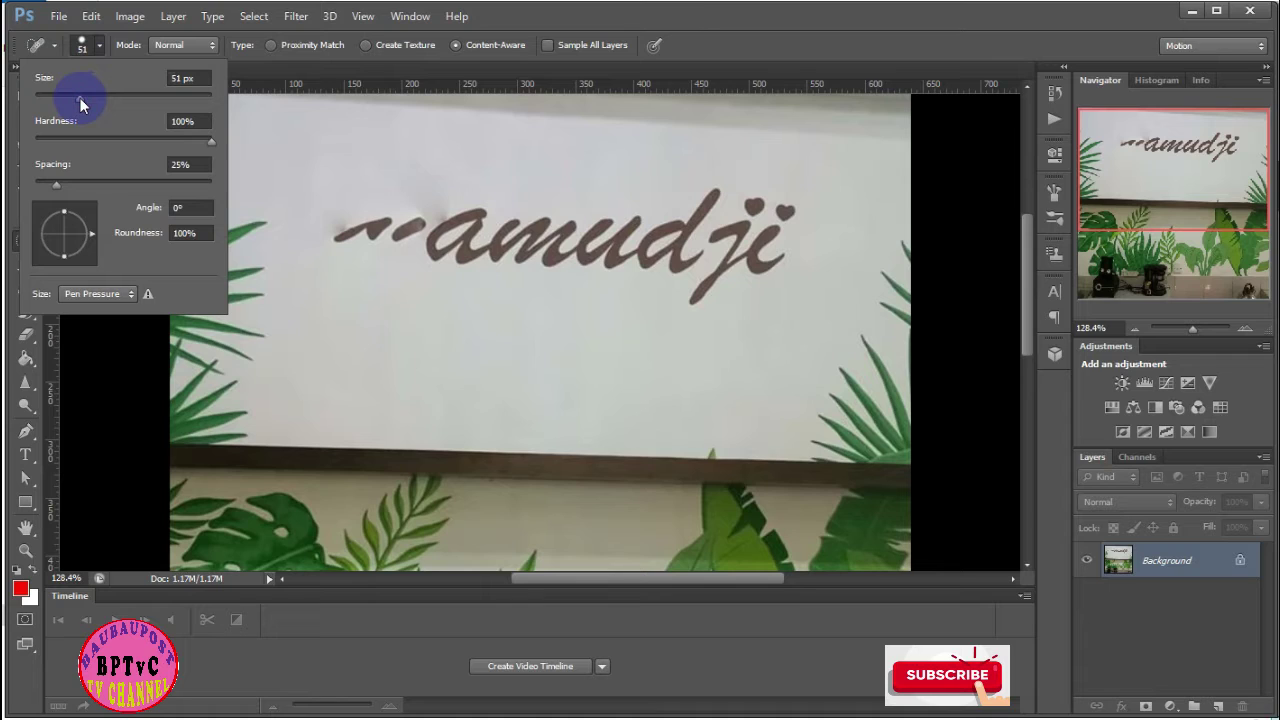
drag(79, 97, 61, 99)
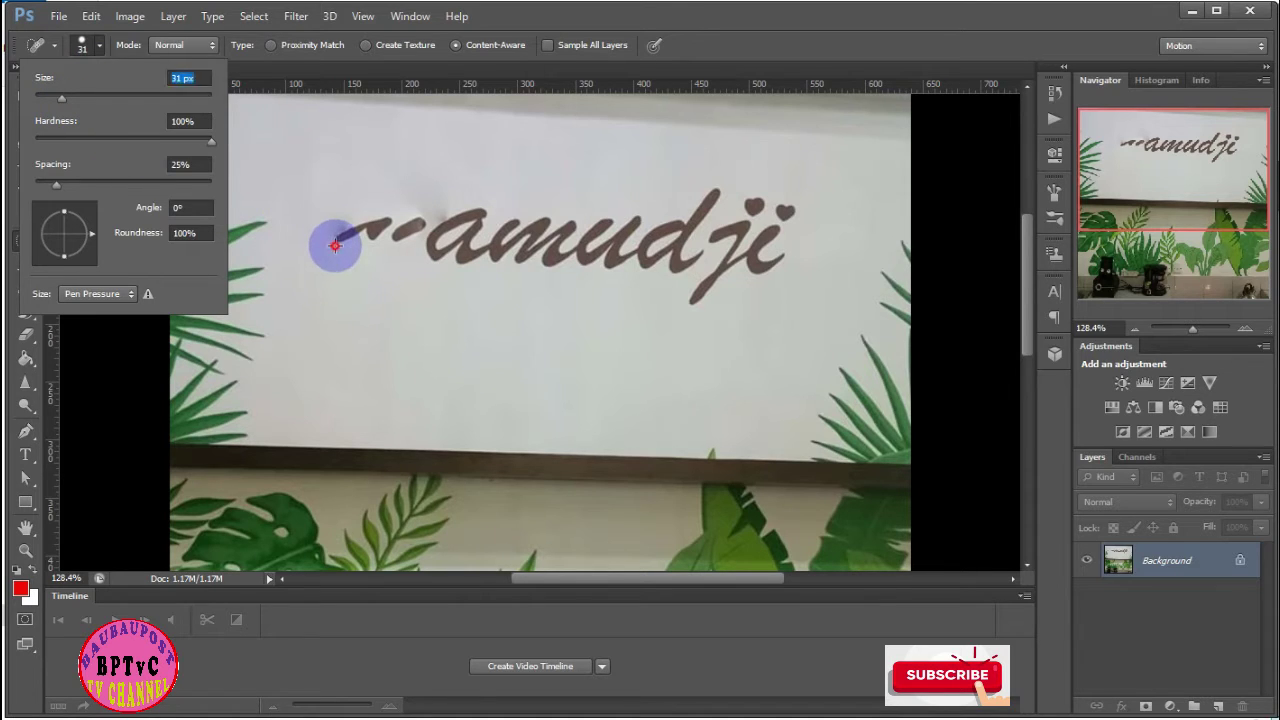
mouse_move(336, 244)
mouse_down()
mouse_move(411, 226)
mouse_move(409, 246)
mouse_move(475, 214)
mouse_move(439, 240)
mouse_move(441, 255)
mouse_up()
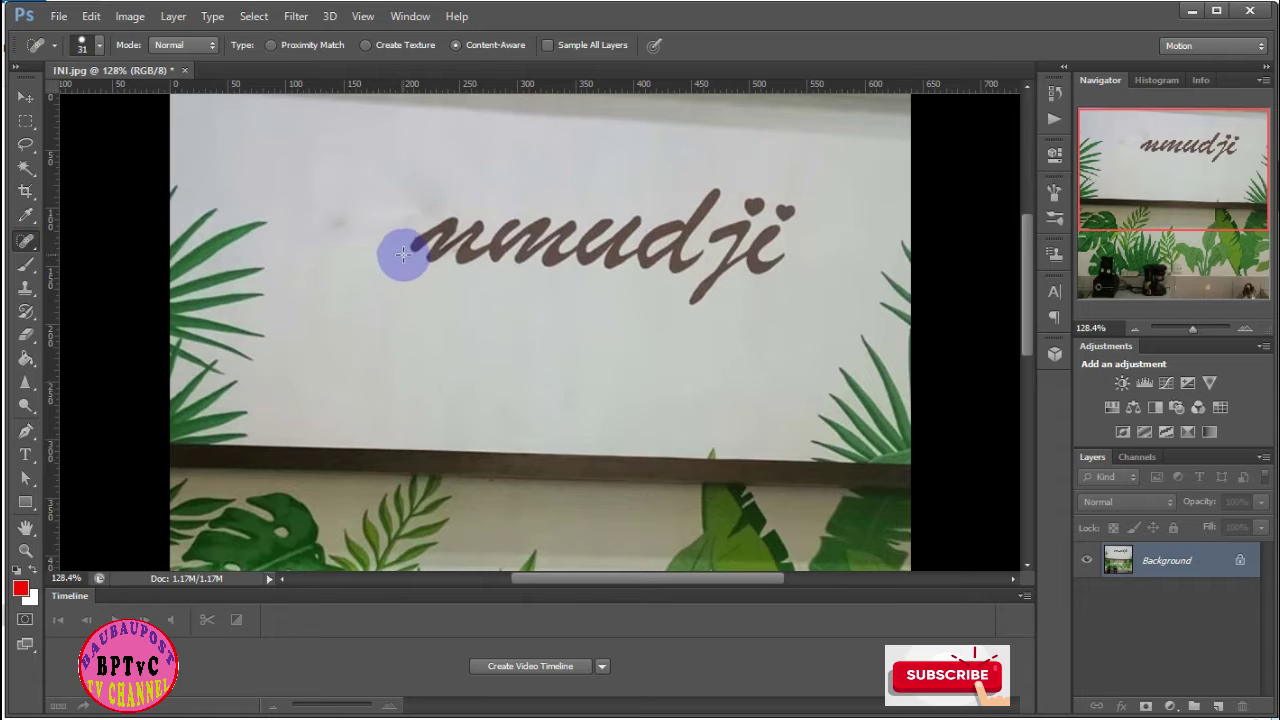
click(403, 255)
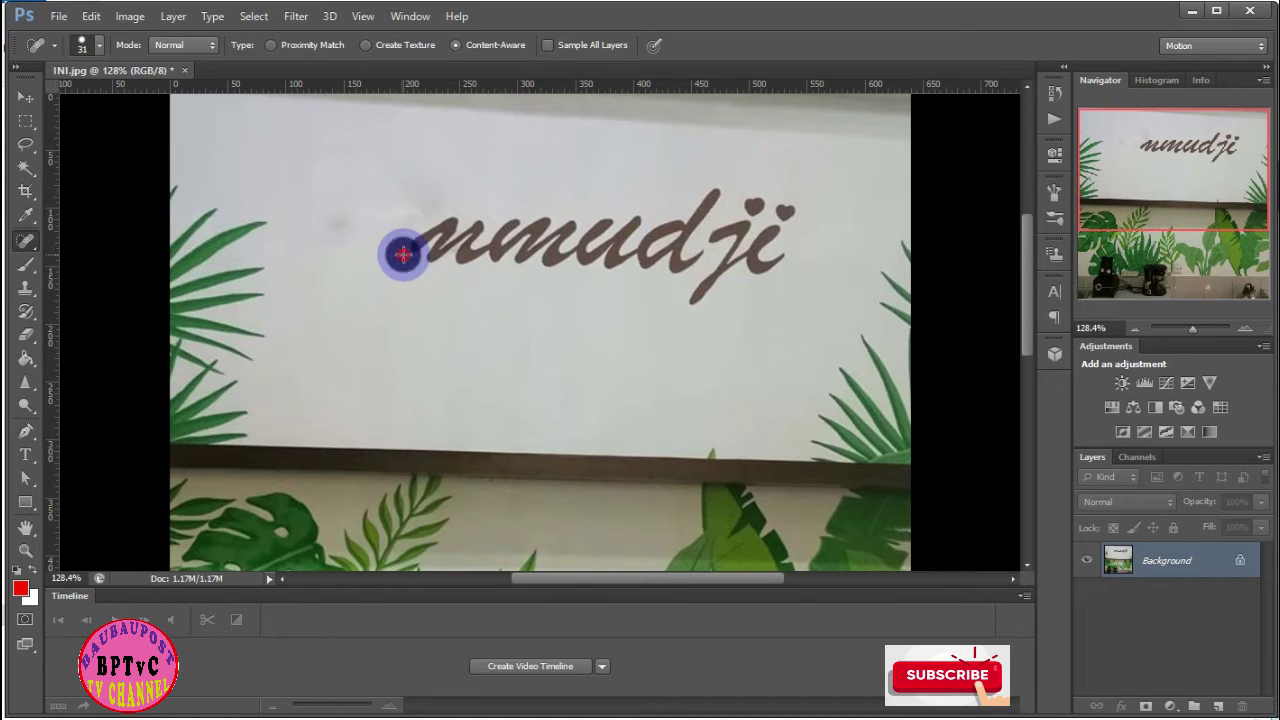
mouse_move(408, 252)
mouse_down()
mouse_move(444, 226)
mouse_move(537, 236)
mouse_move(577, 295)
mouse_up()
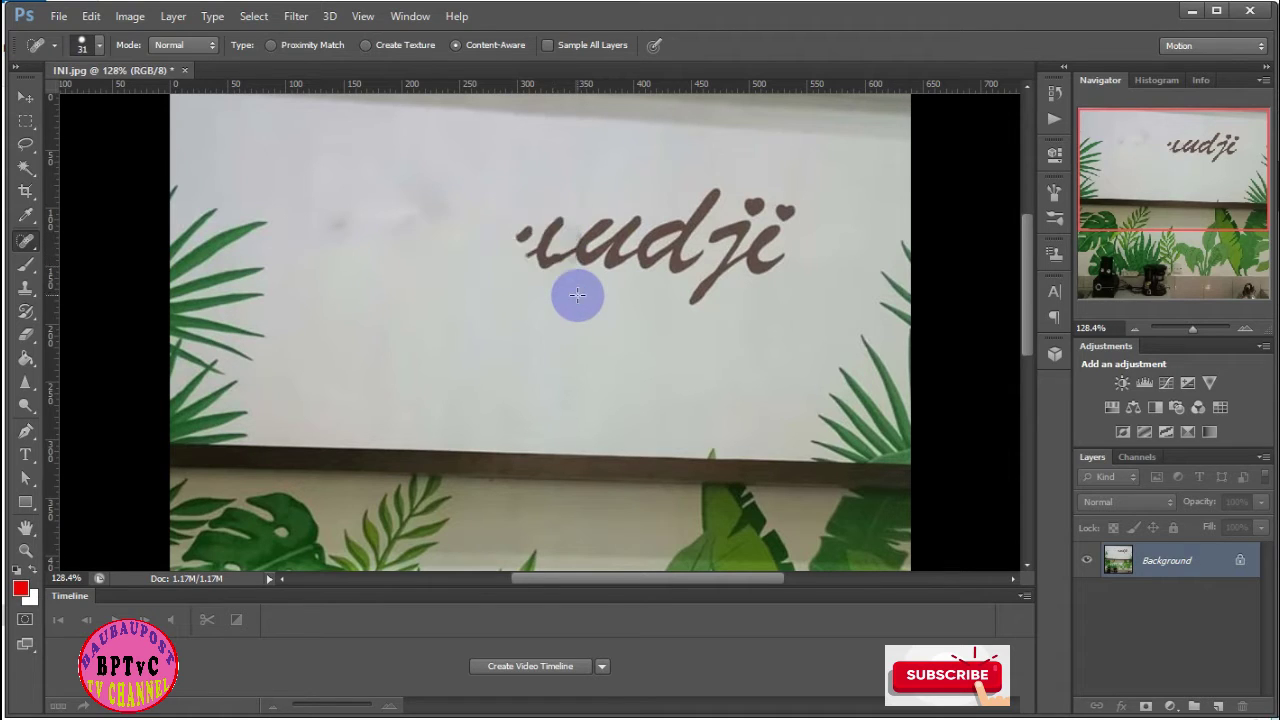
Heal away the letters udji and the two small hearts
mouse_move(509, 242)
mouse_down()
mouse_move(539, 218)
mouse_move(543, 257)
mouse_move(604, 228)
mouse_move(609, 262)
mouse_move(600, 257)
mouse_move(636, 220)
mouse_move(658, 235)
mouse_move(655, 262)
mouse_move(713, 189)
mouse_up()
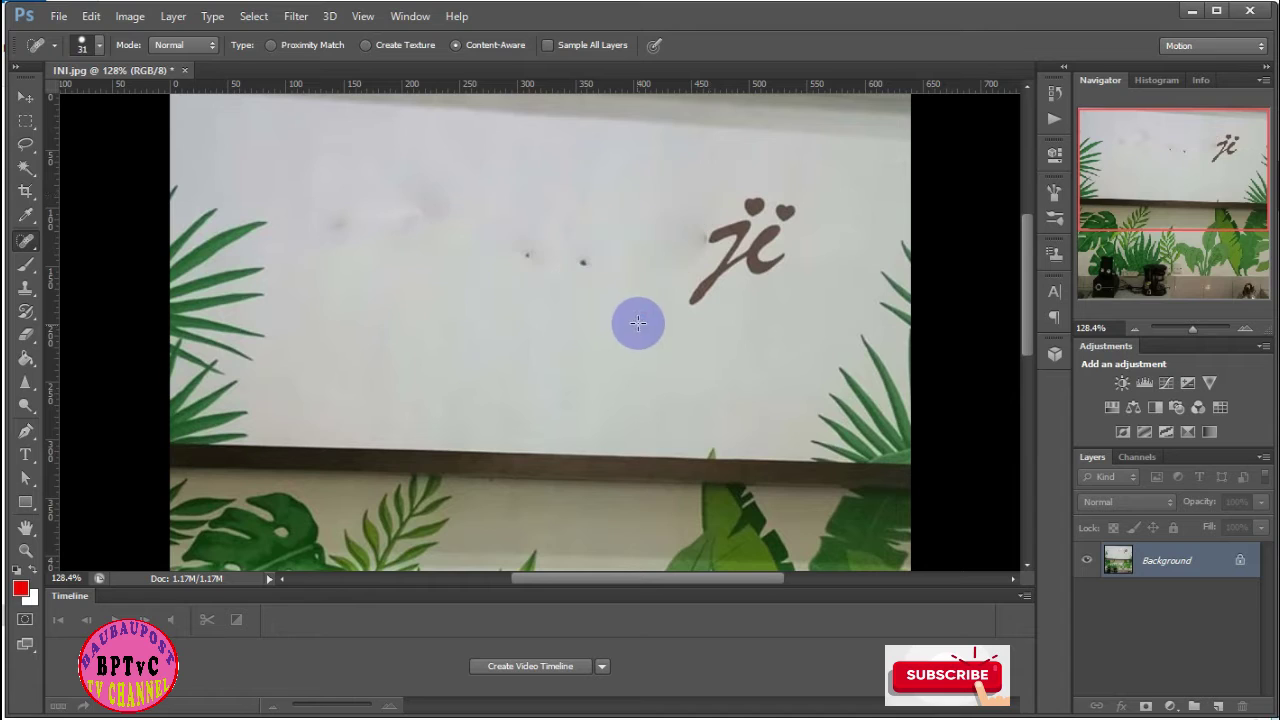
drag(517, 274, 586, 263)
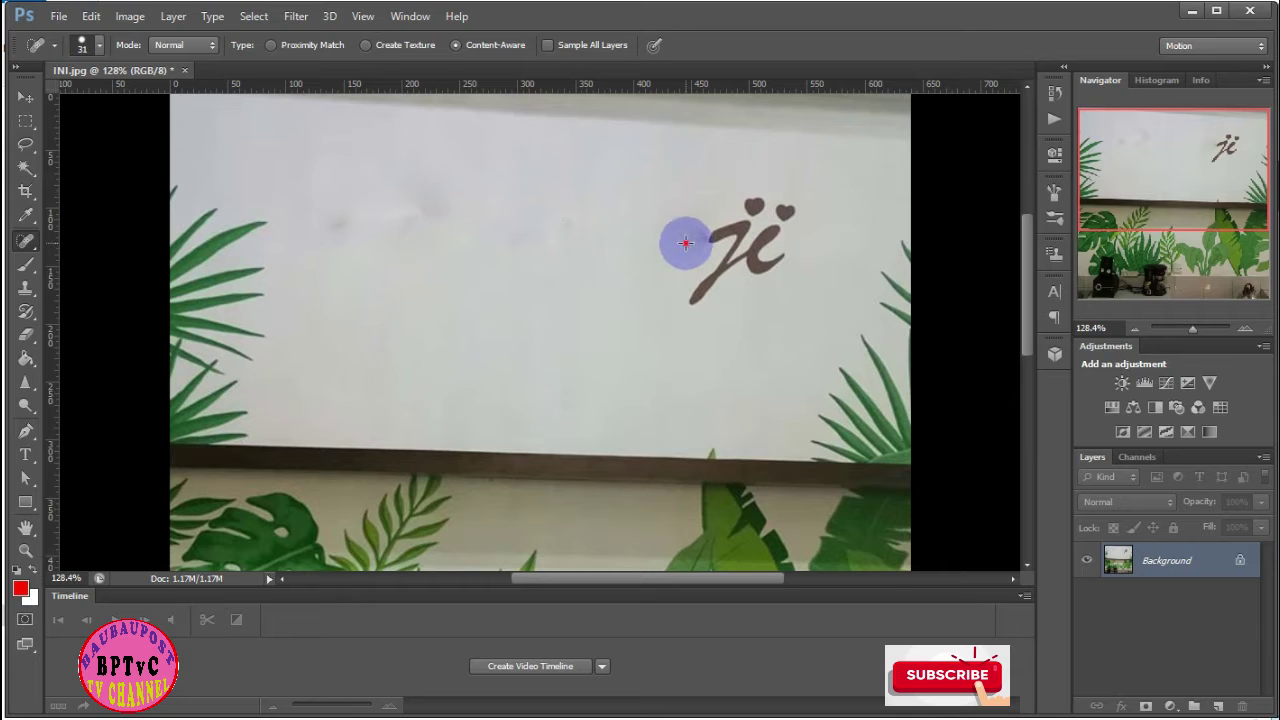
mouse_move(685, 243)
mouse_down()
mouse_move(697, 279)
mouse_move(683, 303)
mouse_move(737, 251)
mouse_move(775, 265)
mouse_move(766, 232)
mouse_move(786, 289)
mouse_up()
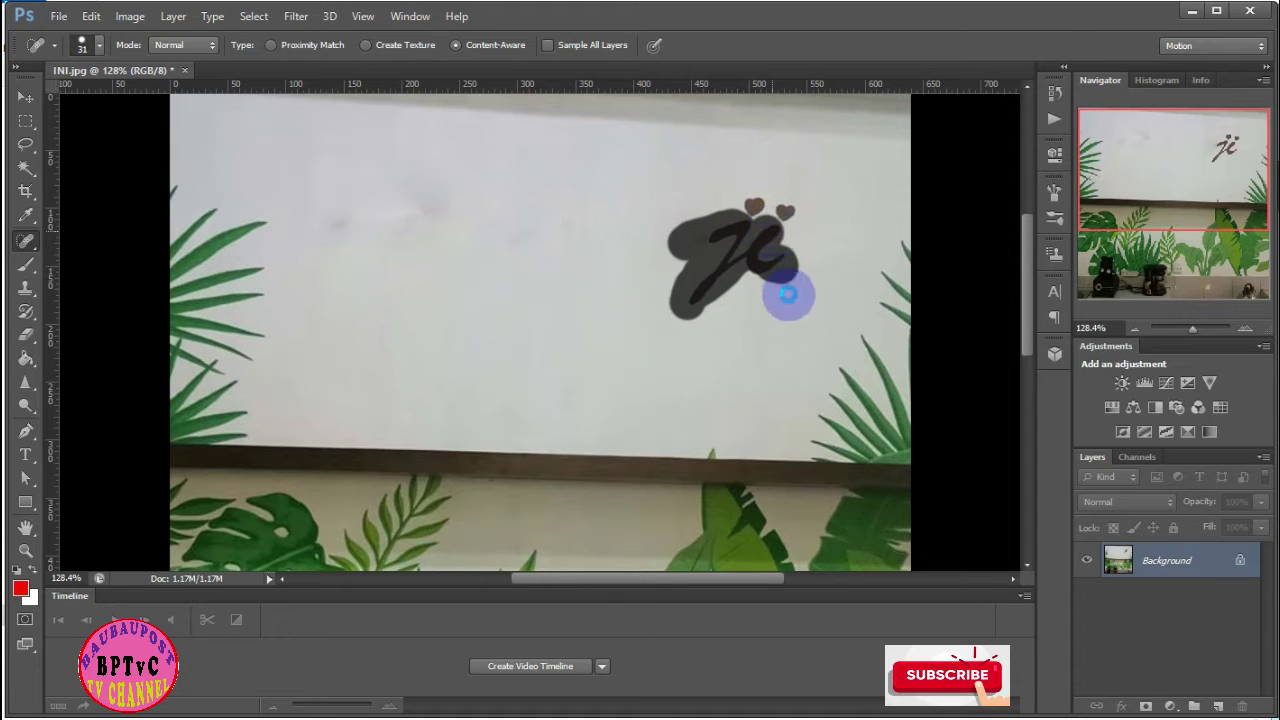
mouse_move(700, 215)
mouse_down()
mouse_move(789, 200)
mouse_move(808, 251)
mouse_up()
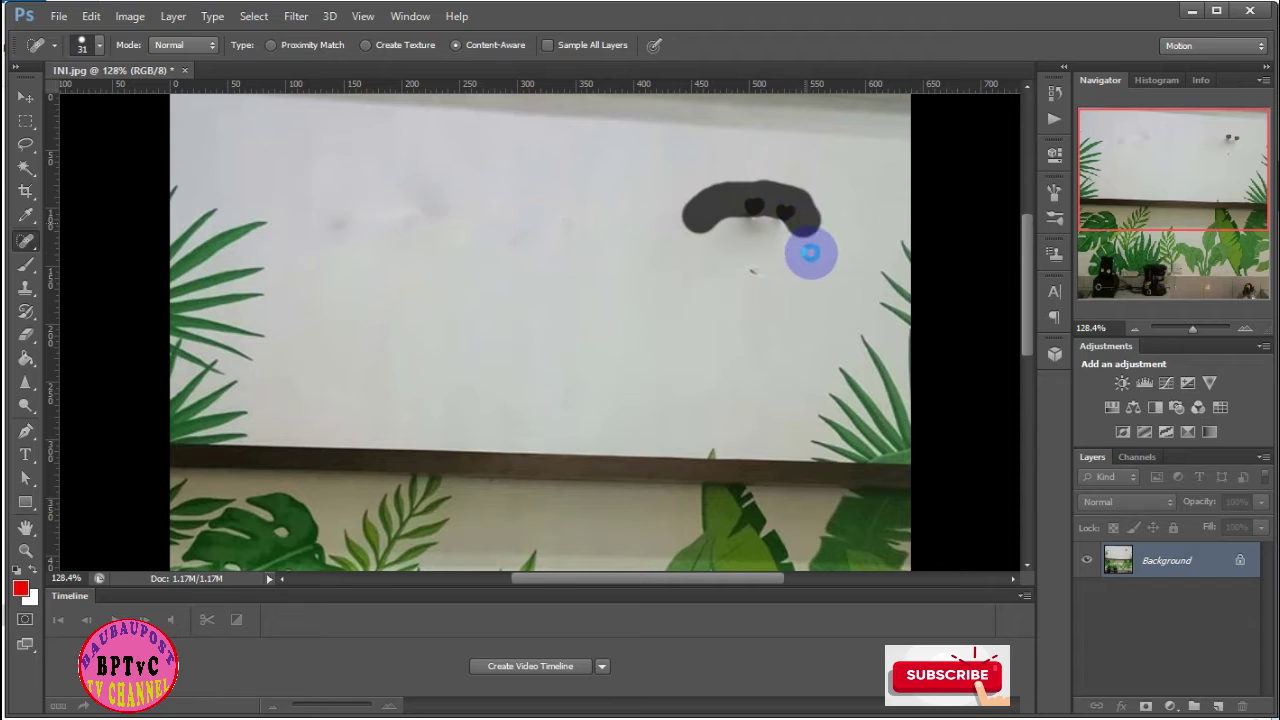
Clean up the remaining specks and smudges across the sign
mouse_move(767, 289)
mouse_down()
mouse_move(734, 263)
mouse_move(806, 240)
mouse_move(766, 217)
mouse_move(718, 217)
mouse_up()
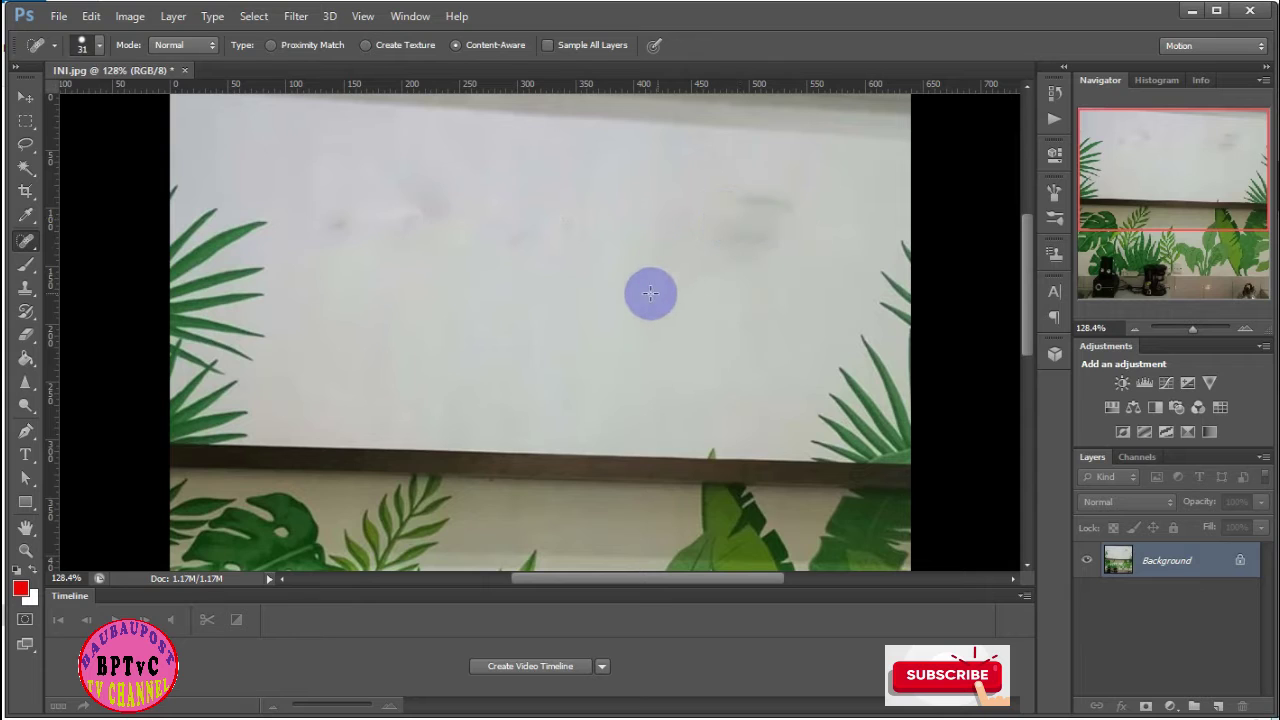
mouse_move(332, 257)
mouse_down()
mouse_move(332, 230)
mouse_move(360, 200)
mouse_up()
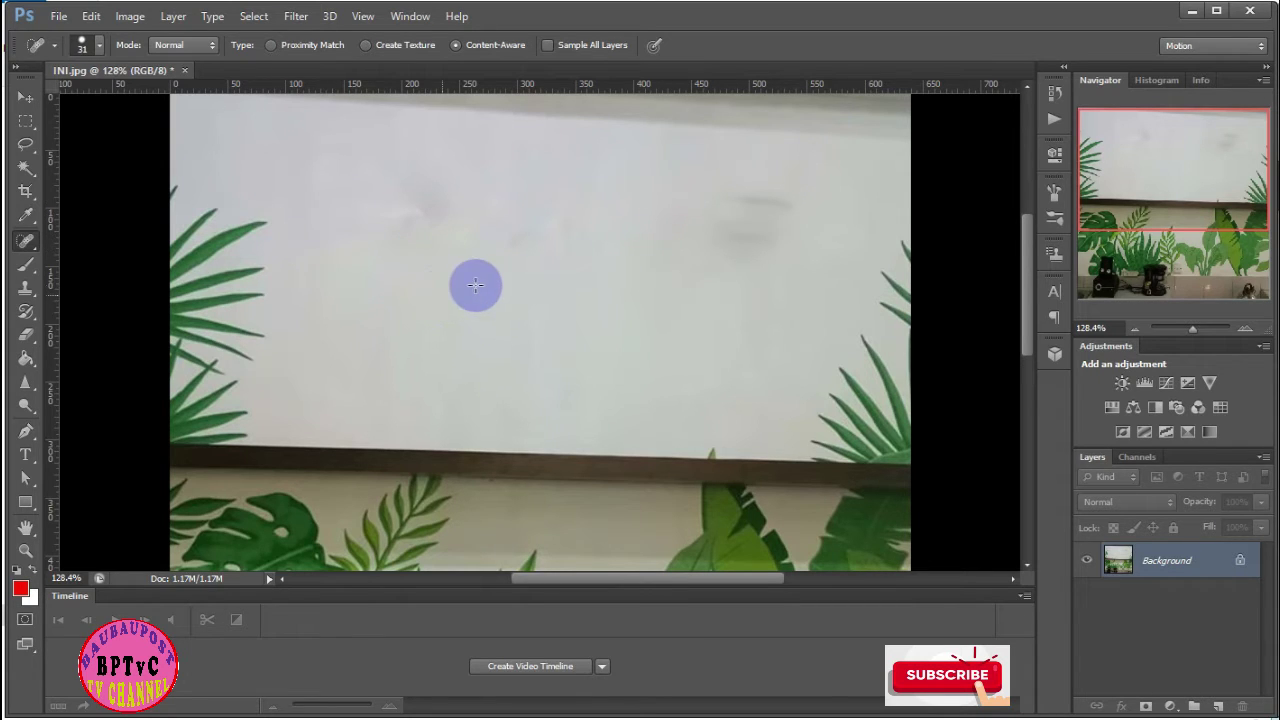
drag(686, 254, 778, 238)
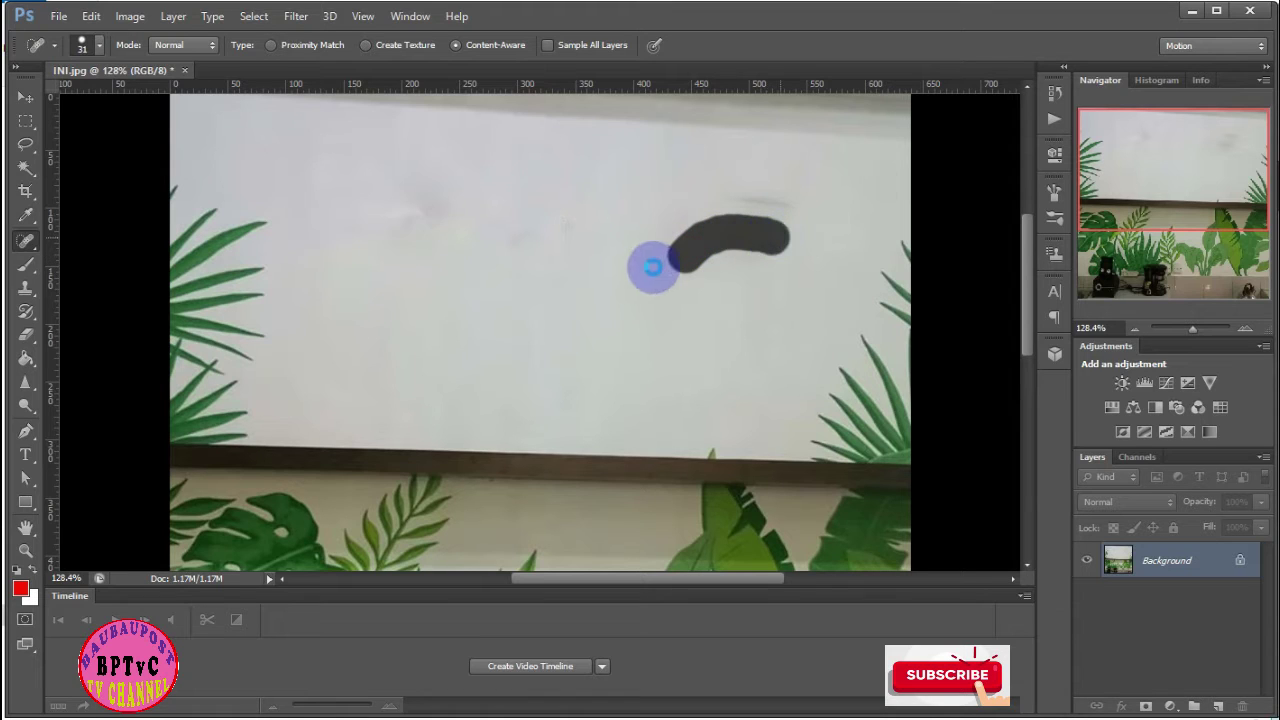
drag(709, 205, 795, 200)
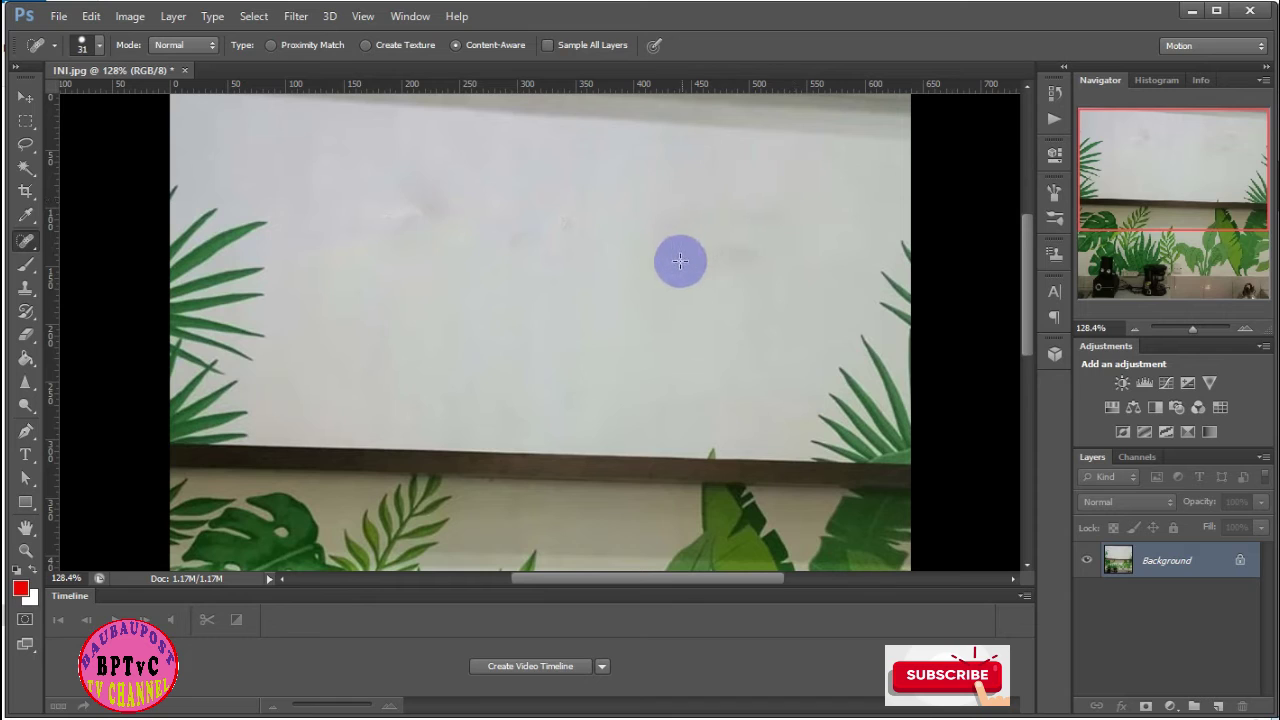
drag(700, 268, 752, 246)
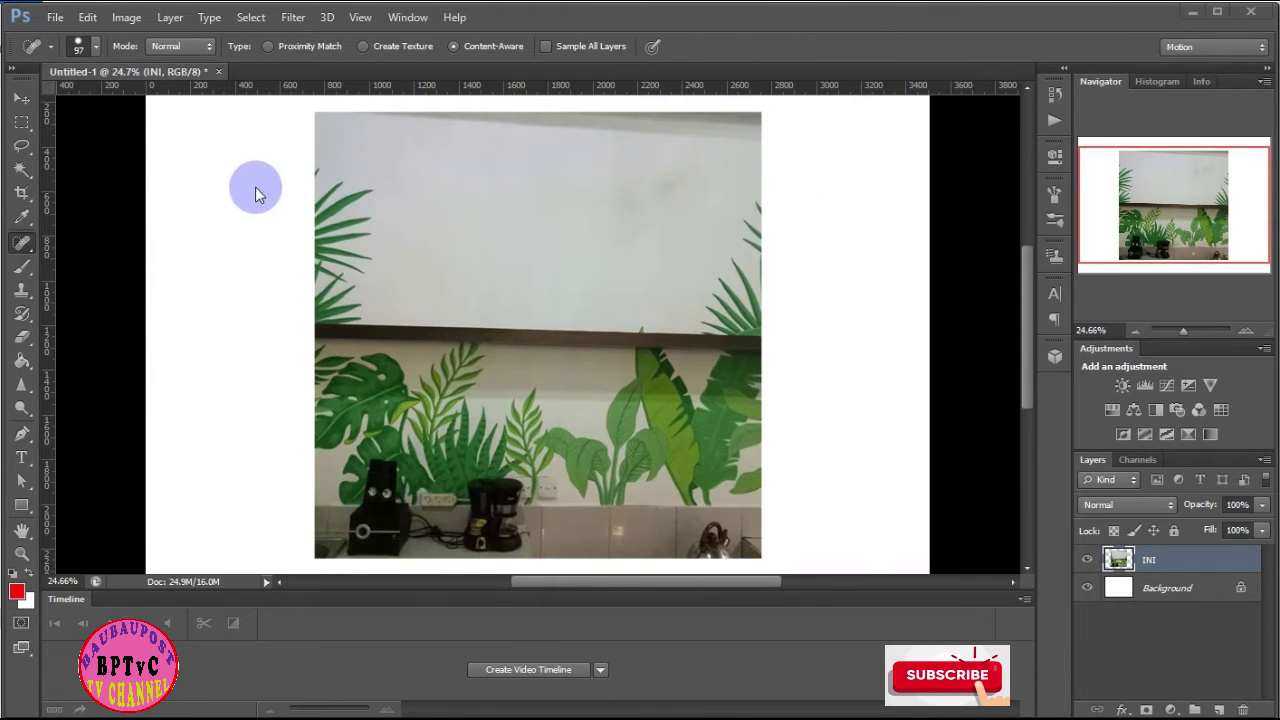
right_click(22, 246)
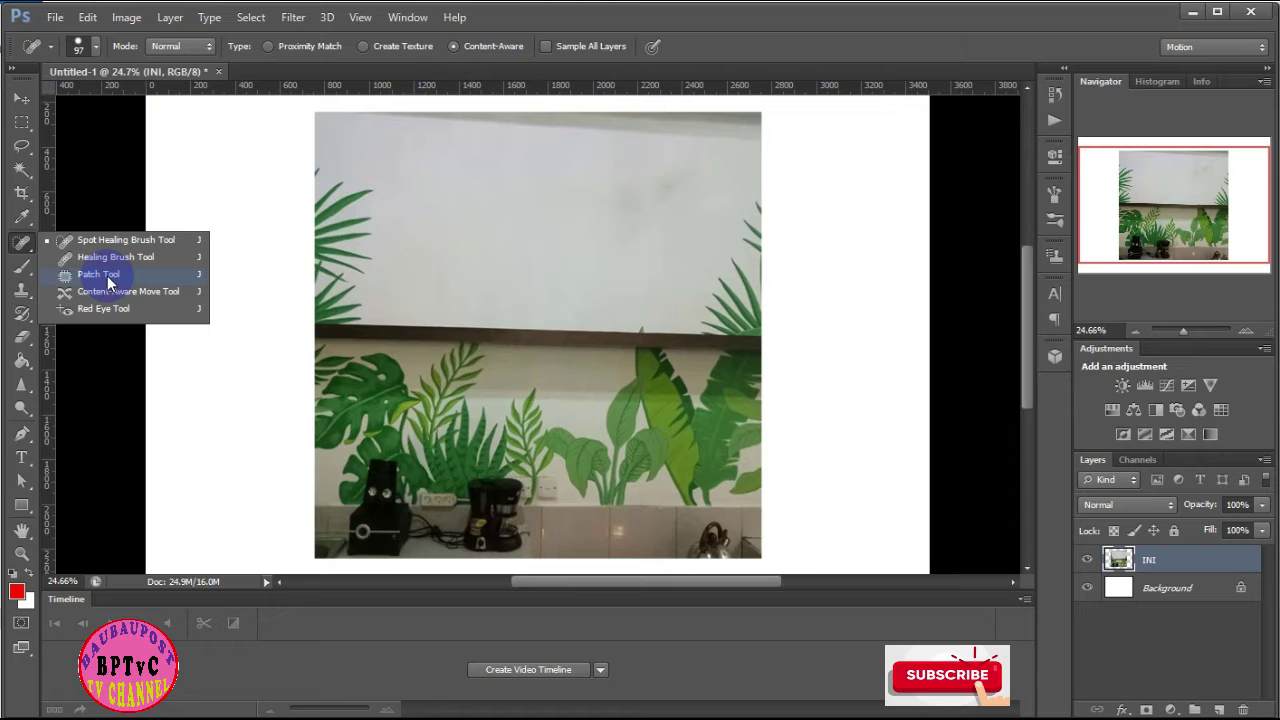
click(266, 212)
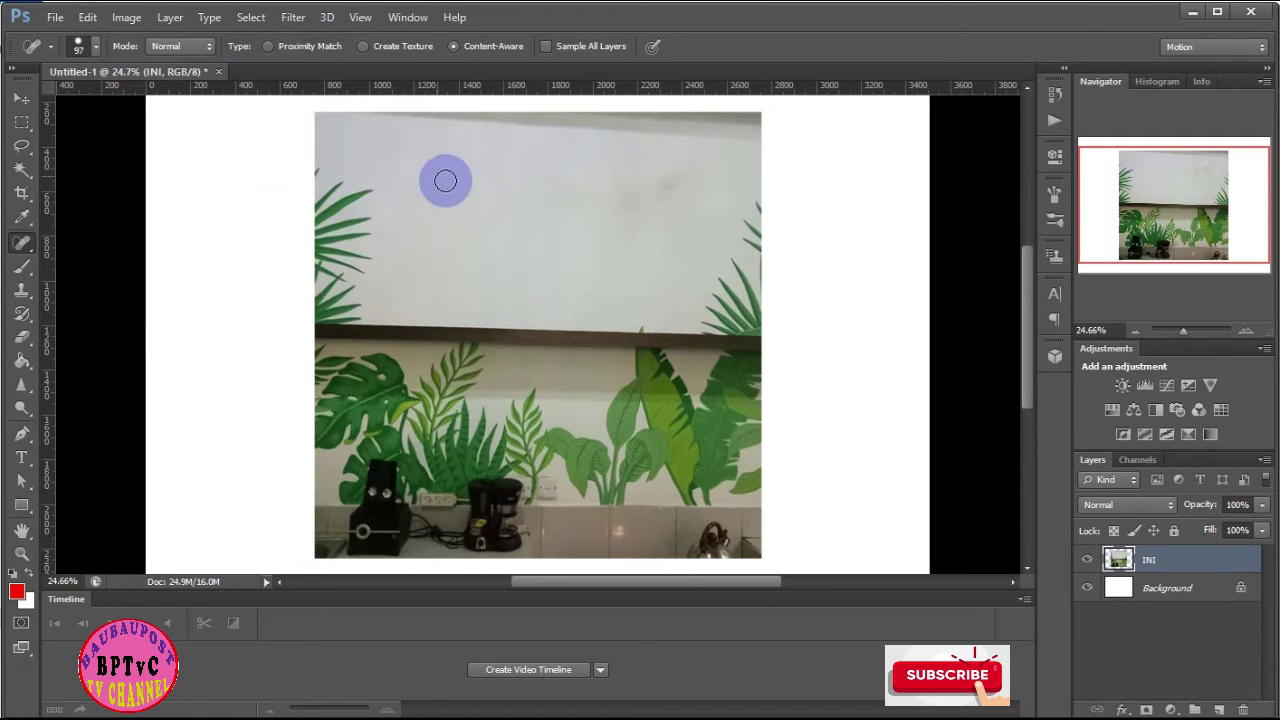
Close Untitled-1 without saving and open Cara-merawat-wajah-berjerawat-secara-cepat.jpg
click(215, 72)
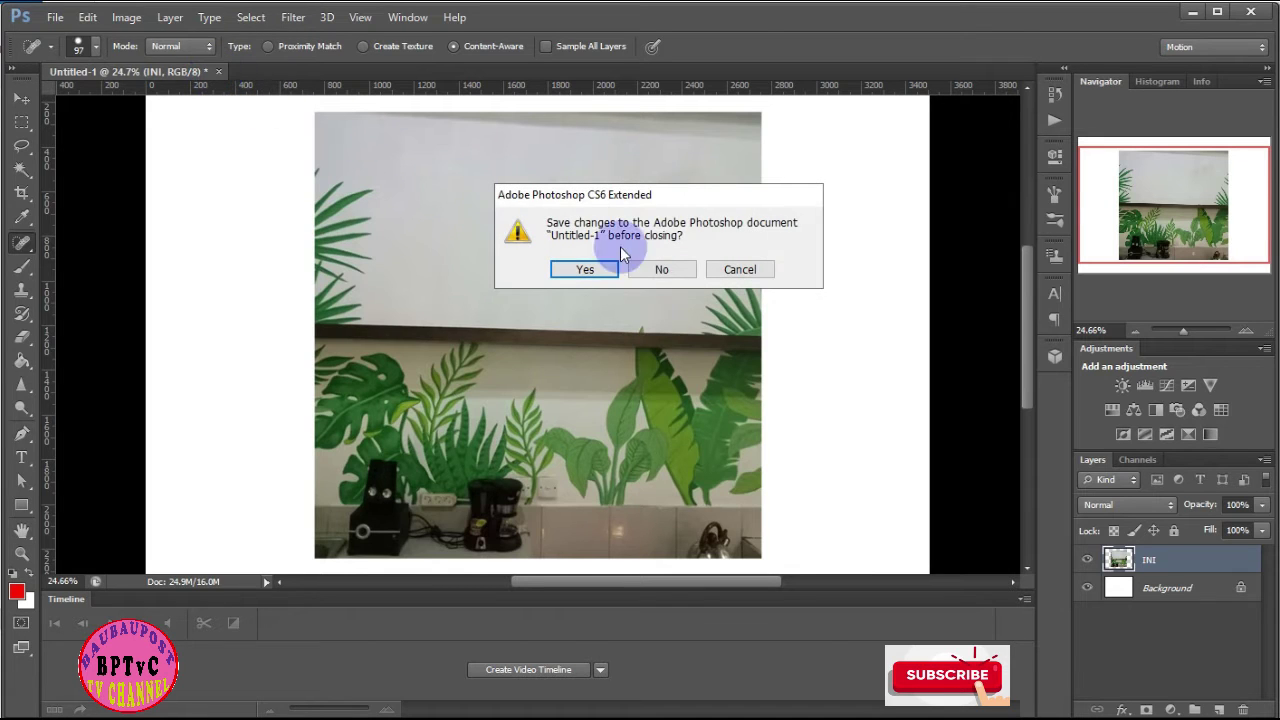
click(668, 272)
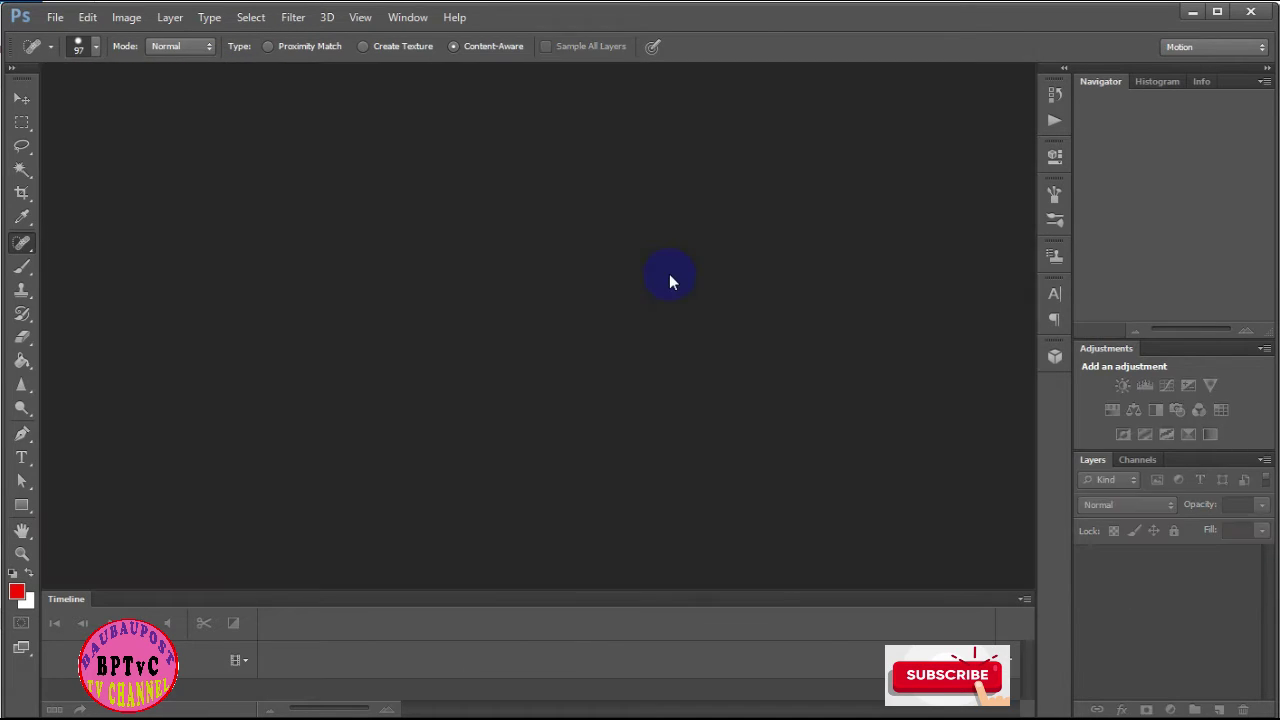
click(55, 18)
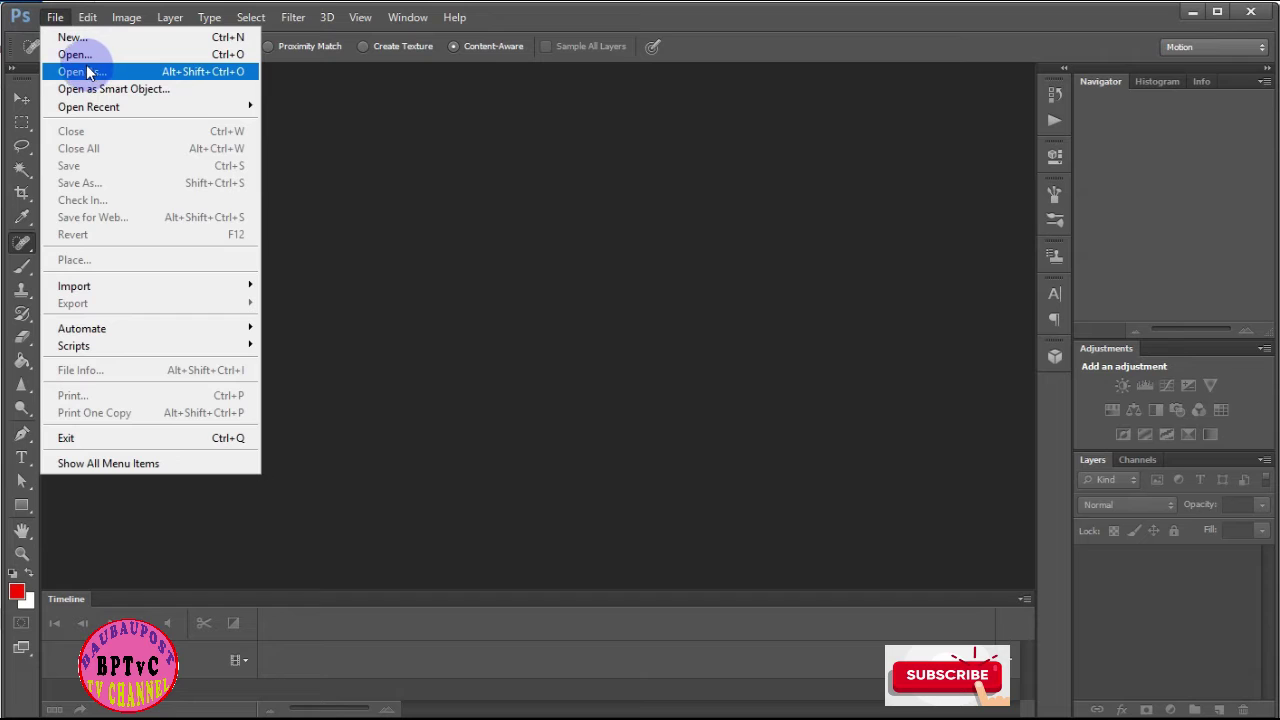
click(78, 54)
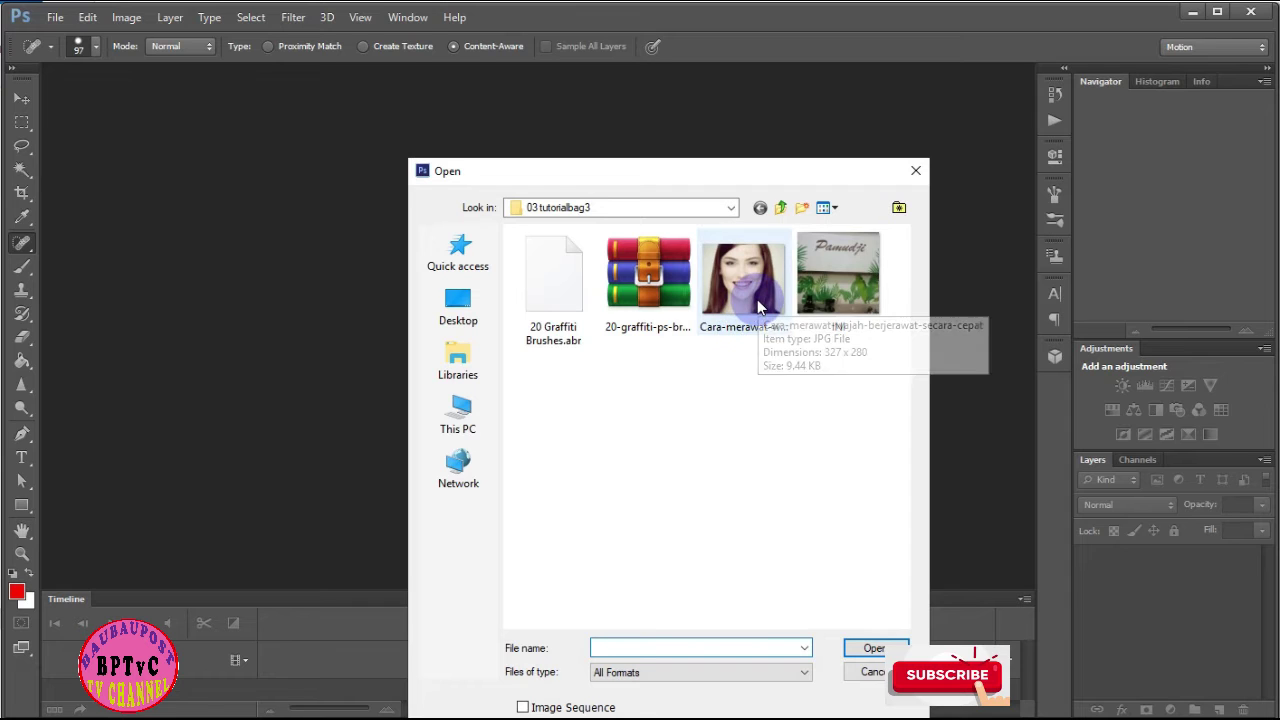
mouse_move(743, 280)
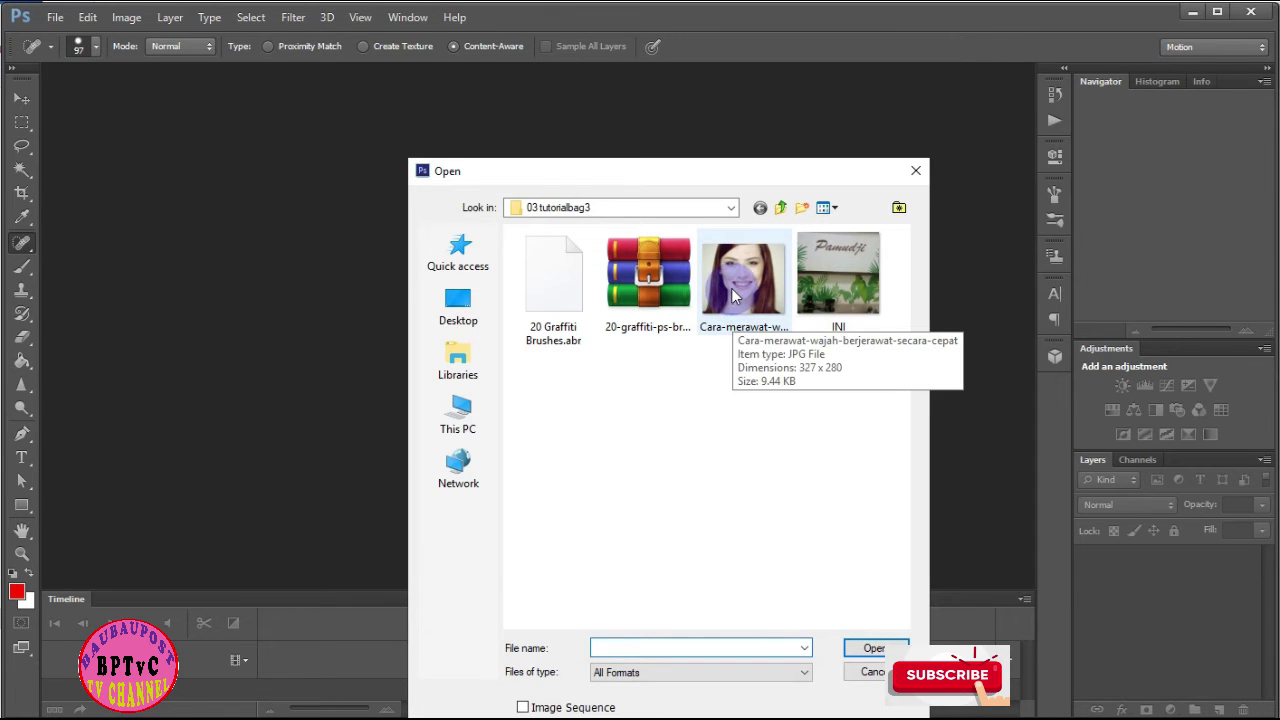
double_click(733, 290)
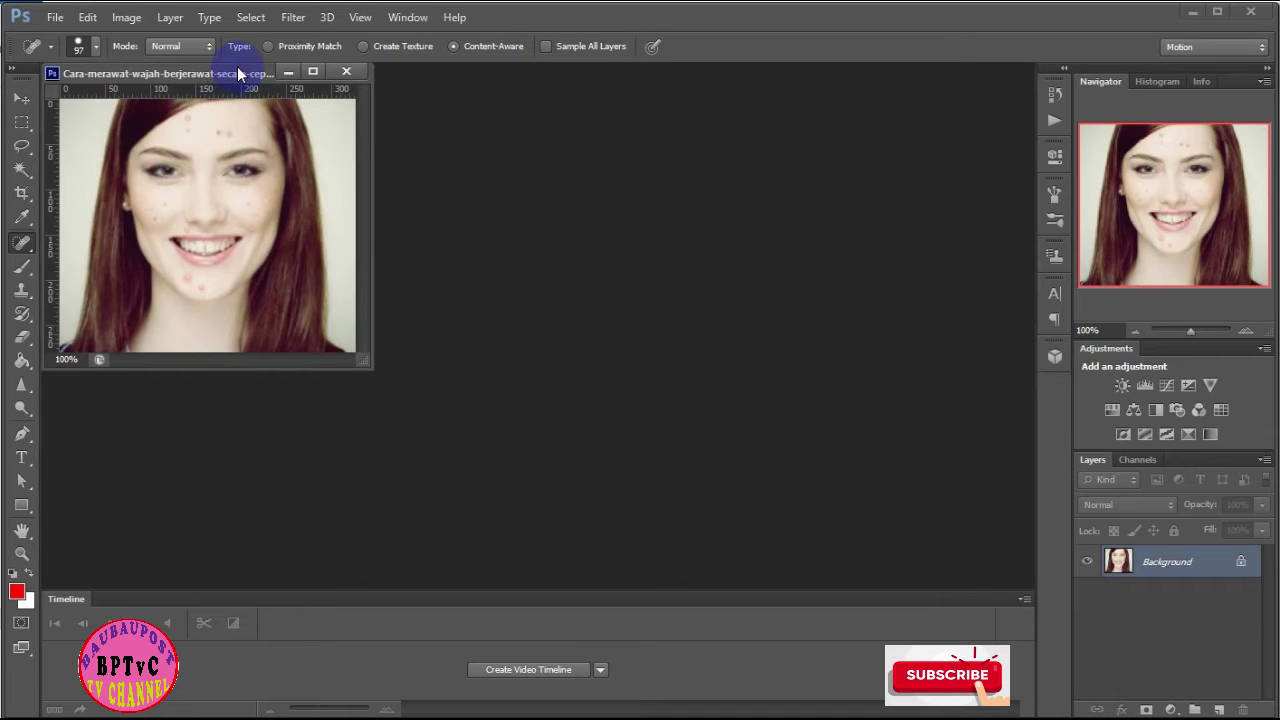
Dock the portrait window as a full tab and make the Patch Tool active
drag(237, 73, 539, 196)
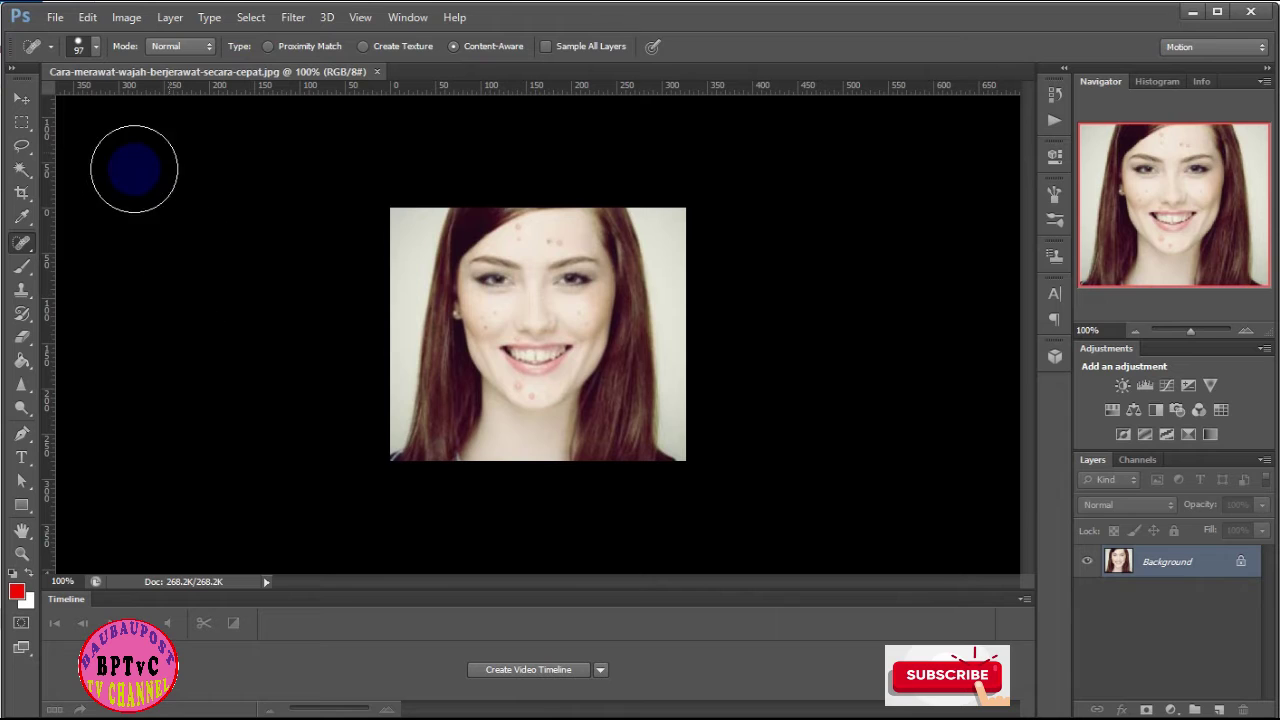
right_click(24, 249)
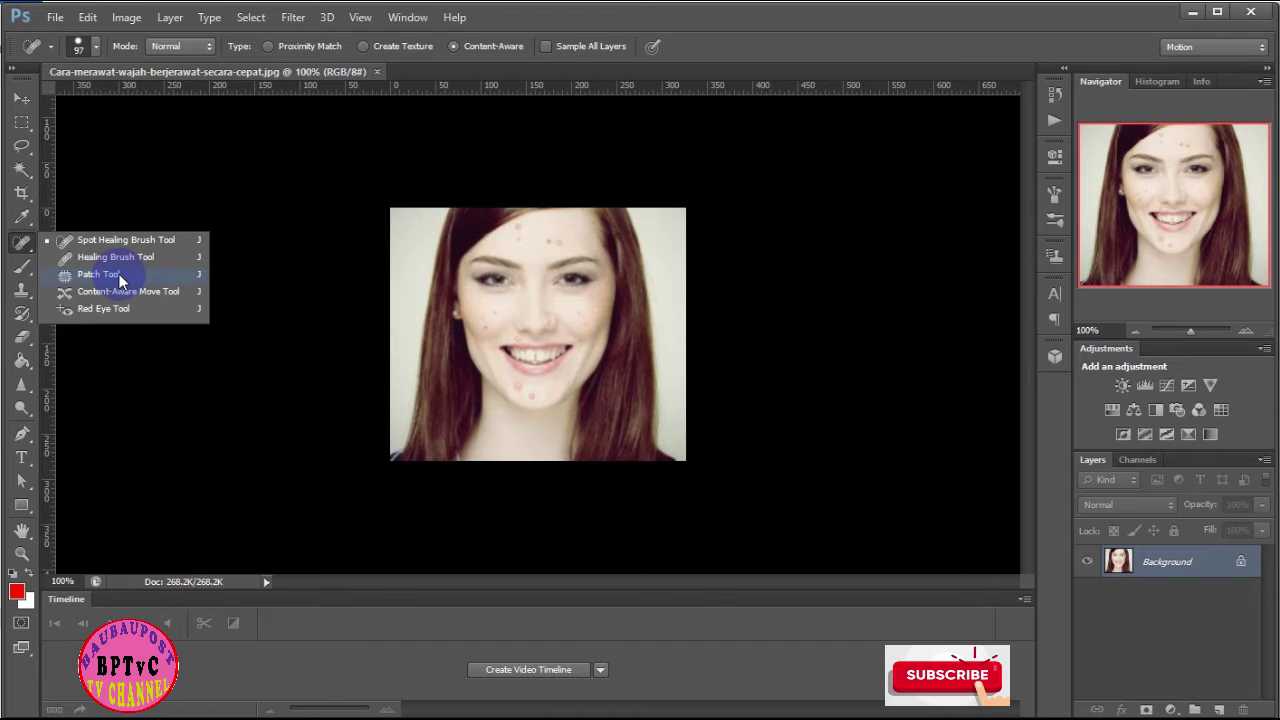
click(118, 273)
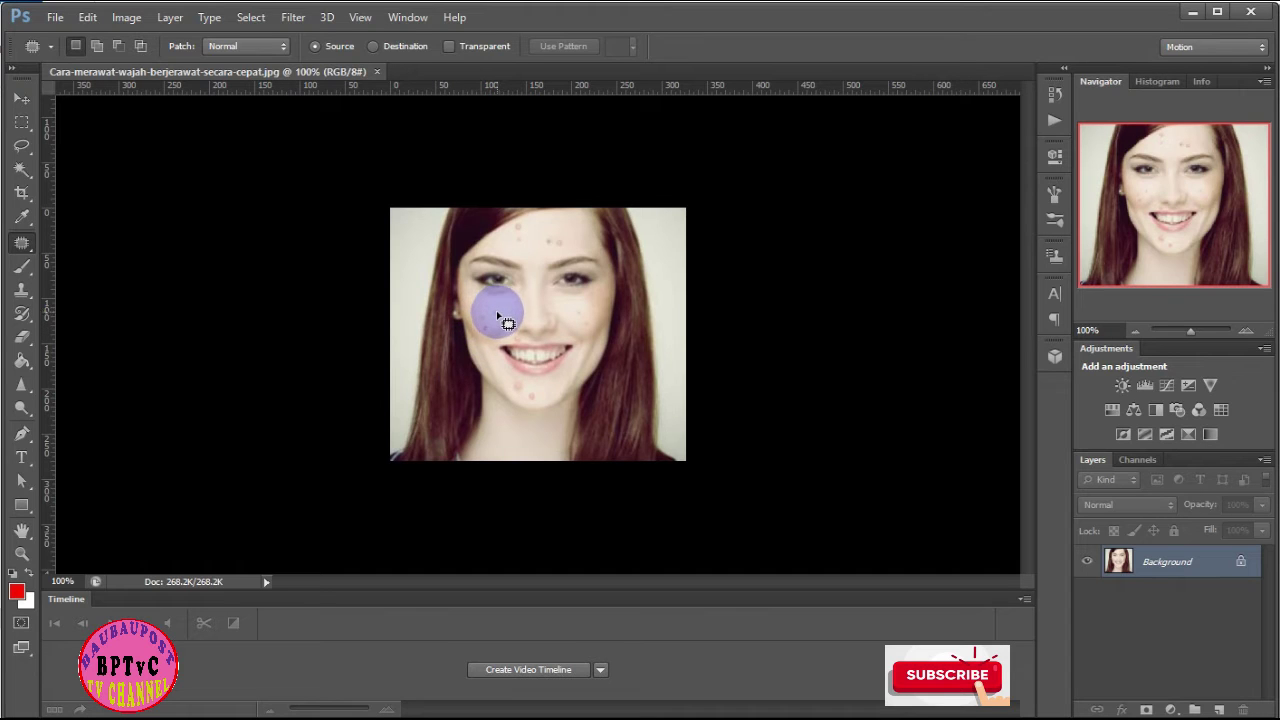
Zoom the portrait to about 149% with the Patch Tool still selected
right_click(20, 244)
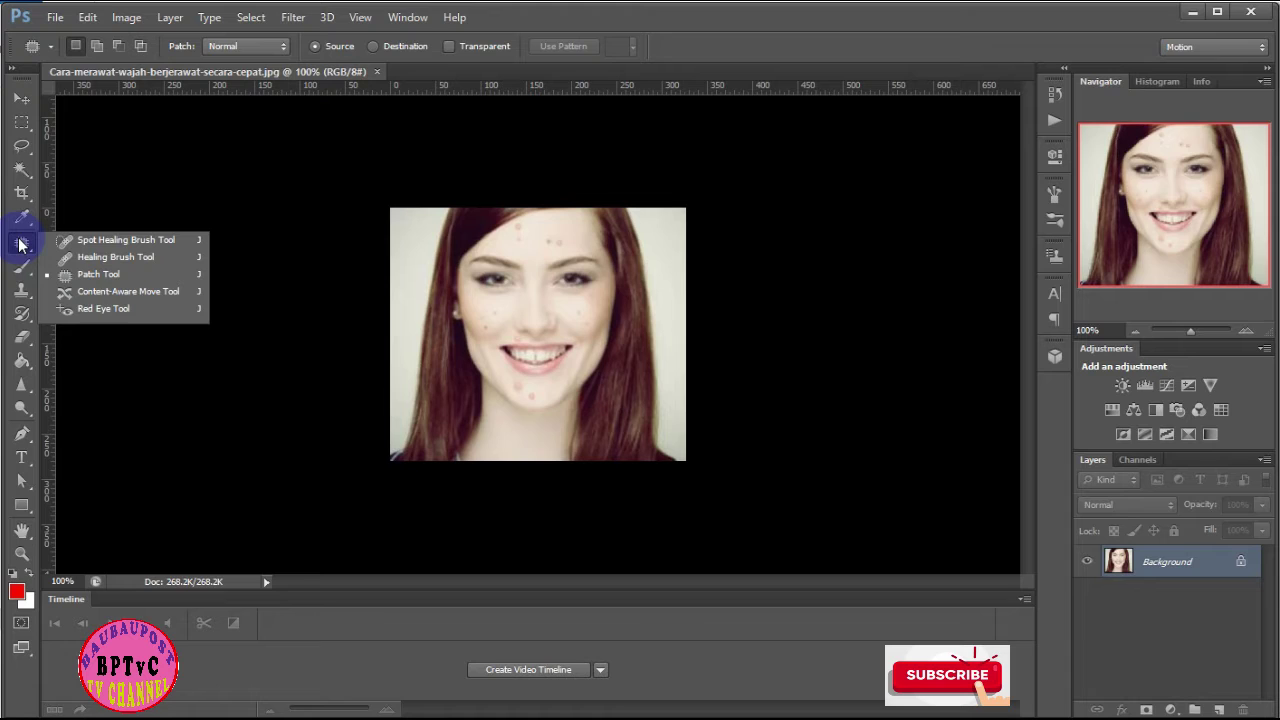
click(283, 252)
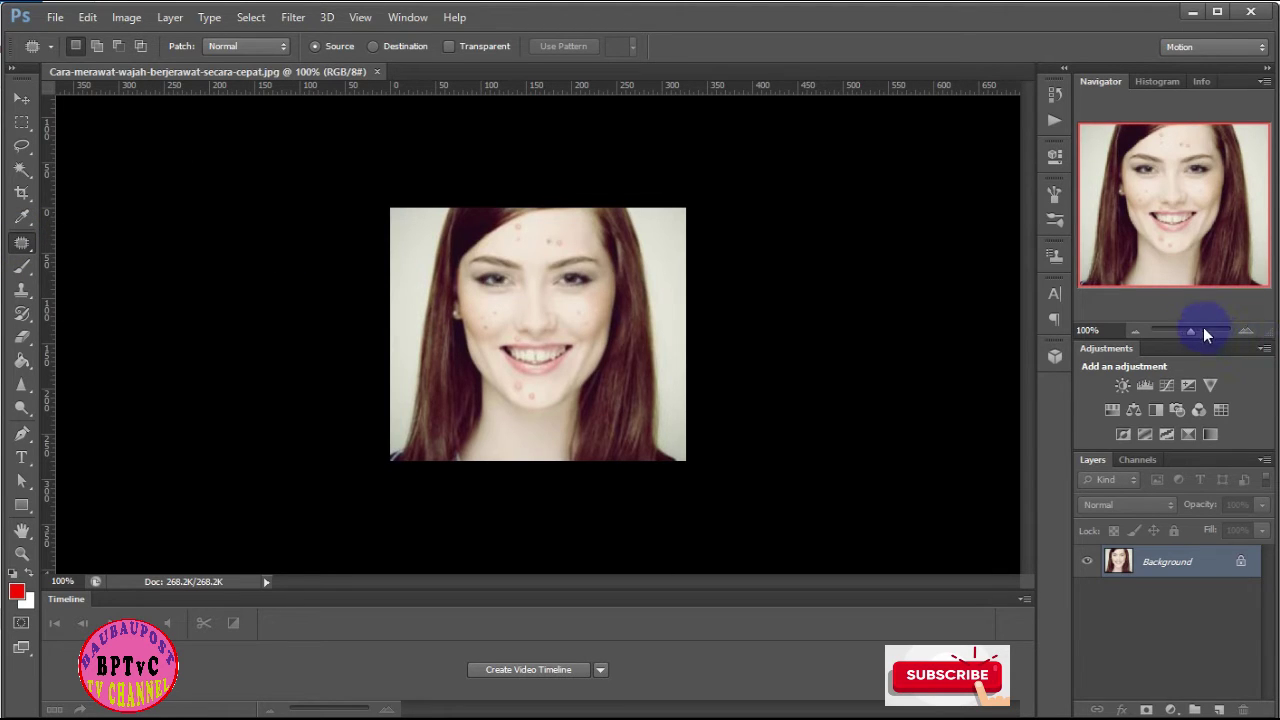
drag(1188, 329, 1196, 329)
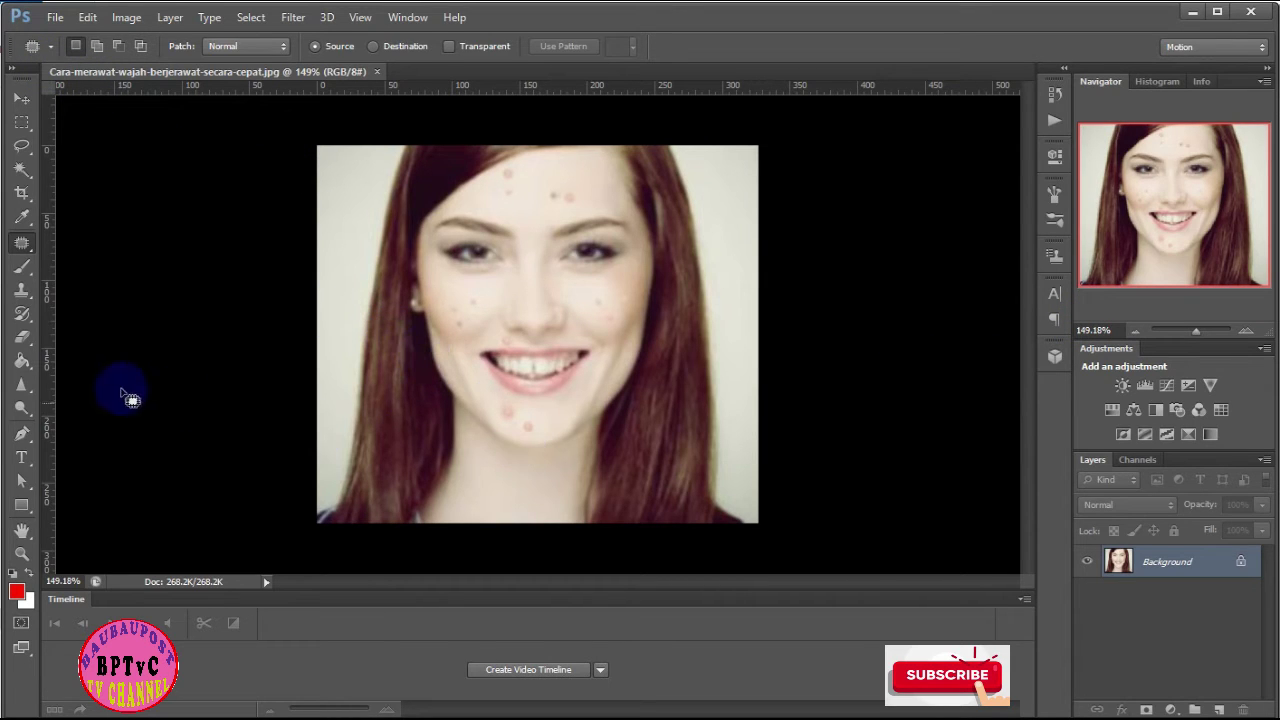
right_click(22, 243)
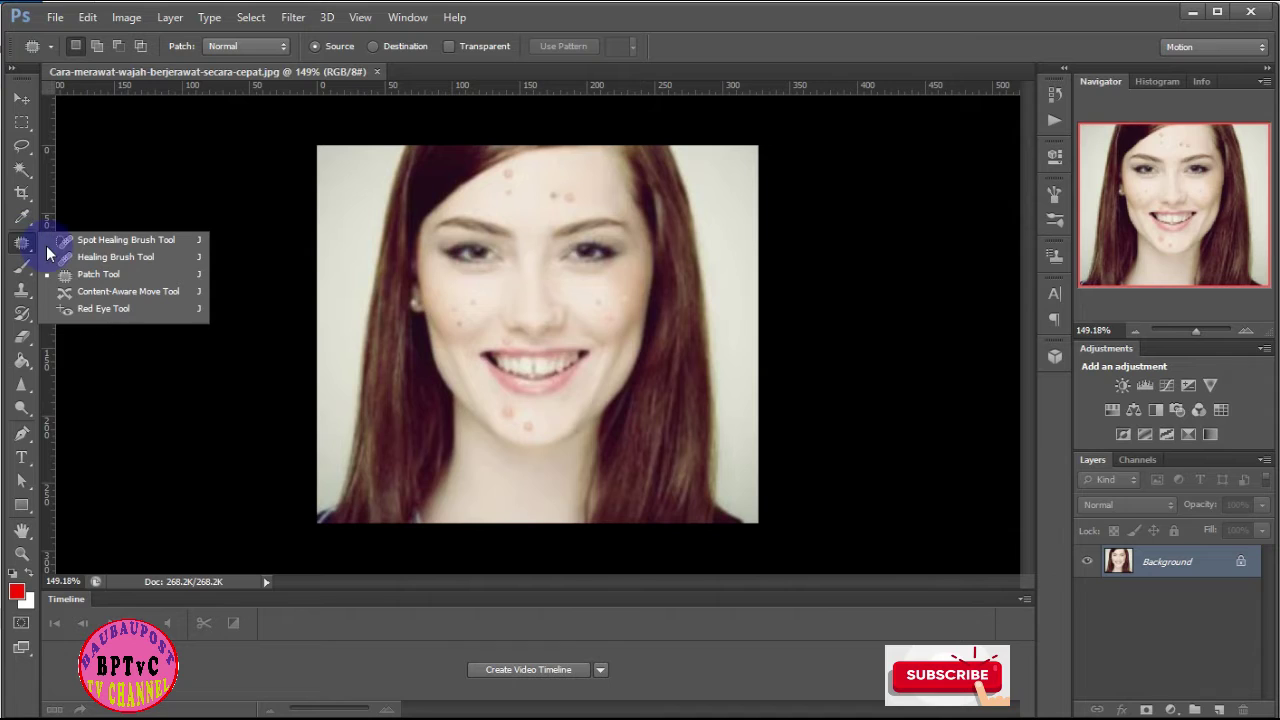
click(129, 273)
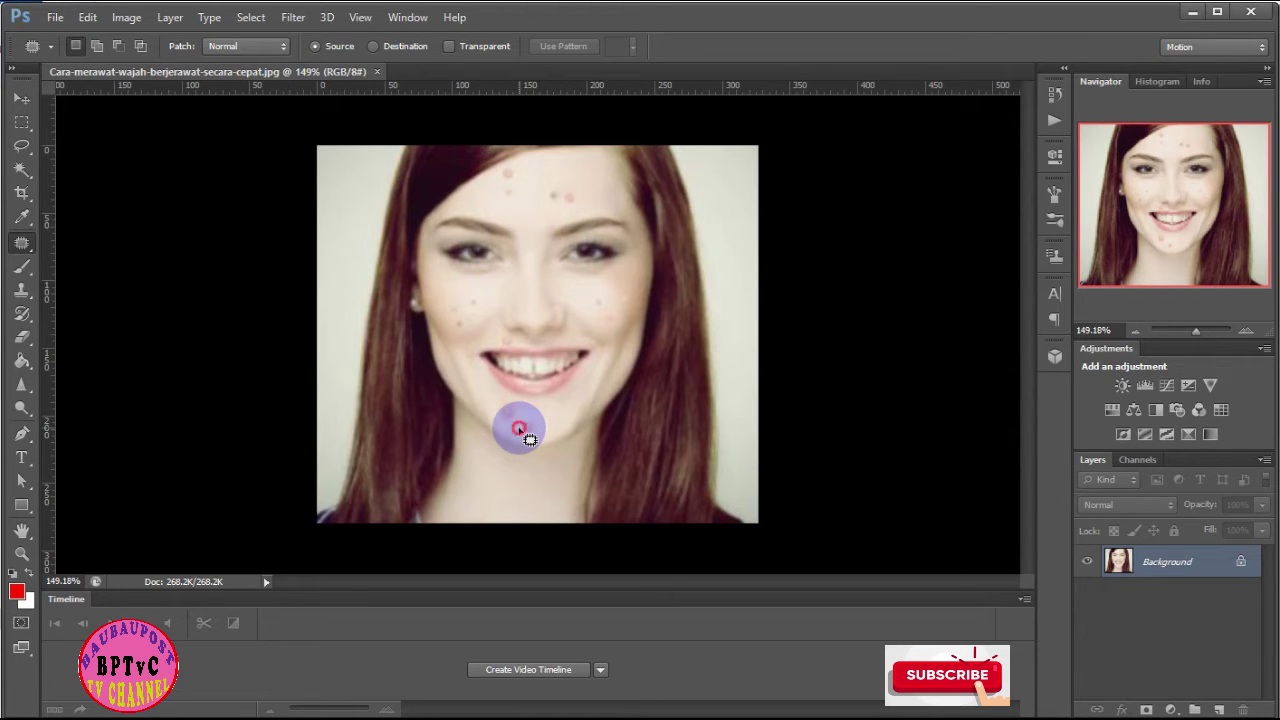
Patch the first red spot on the chin with nearby clean skin
click(519, 427)
mouse_move(522, 421)
mouse_down()
mouse_move(535, 421)
mouse_move(538, 443)
mouse_move(526, 447)
mouse_move(509, 420)
mouse_move(523, 428)
mouse_up()
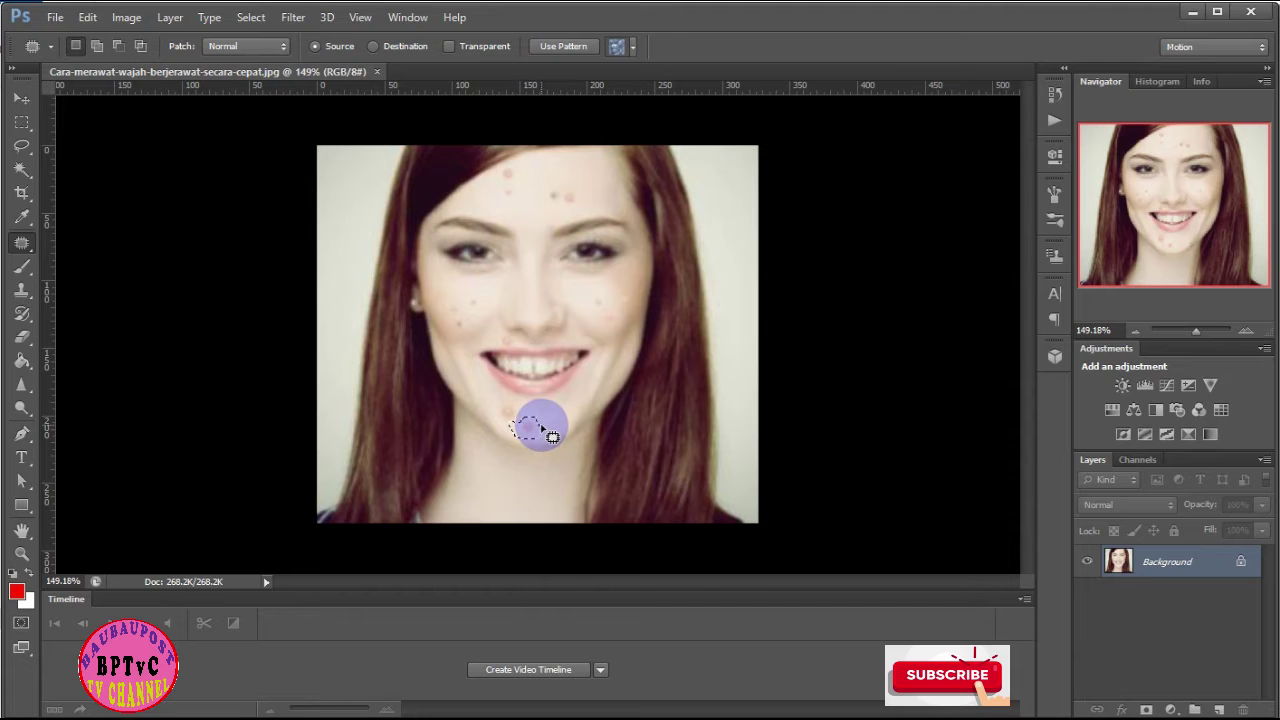
drag(542, 428, 553, 438)
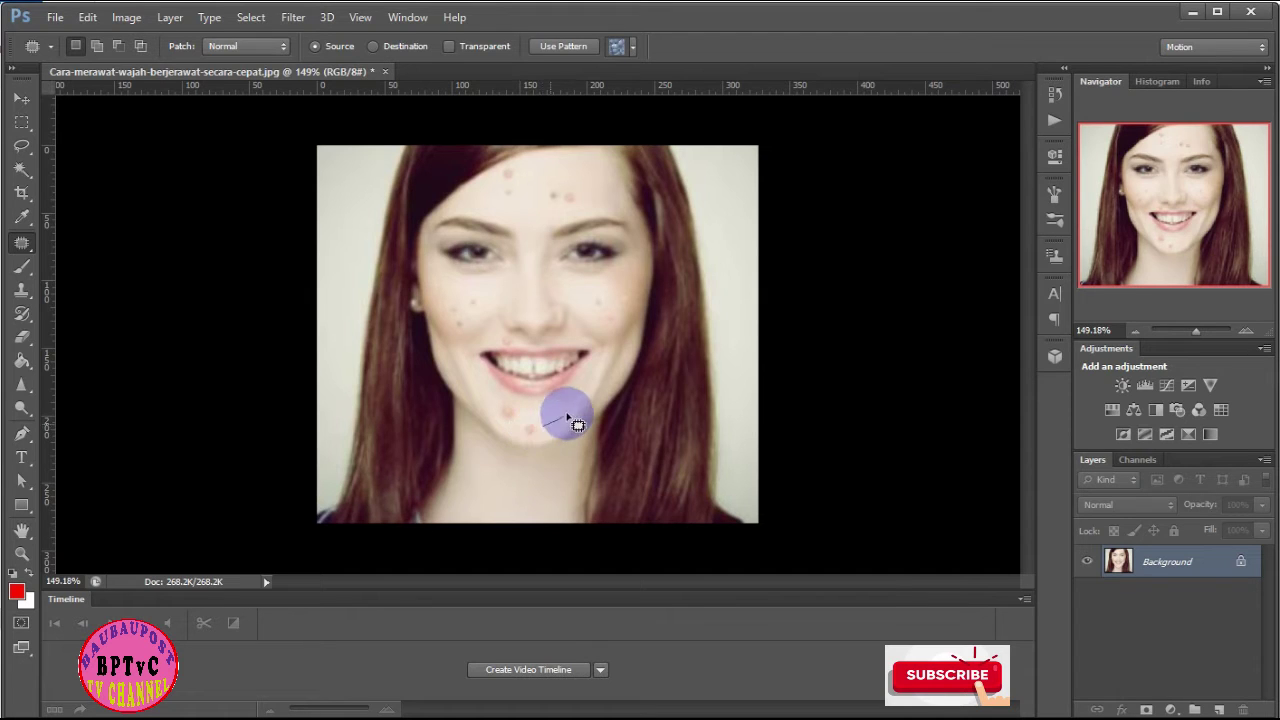
mouse_move(545, 432)
mouse_down()
mouse_move(533, 418)
mouse_move(573, 433)
mouse_move(563, 419)
mouse_up()
drag(563, 420, 584, 420)
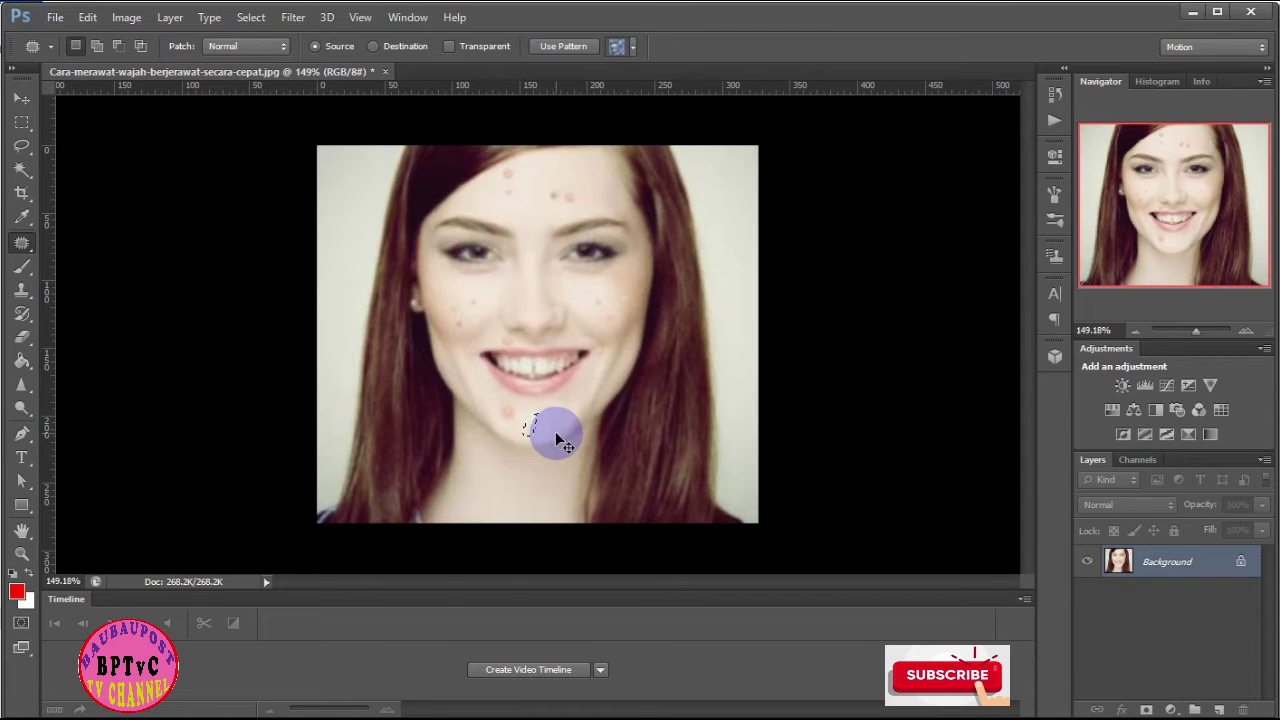
key(ctrl+d)
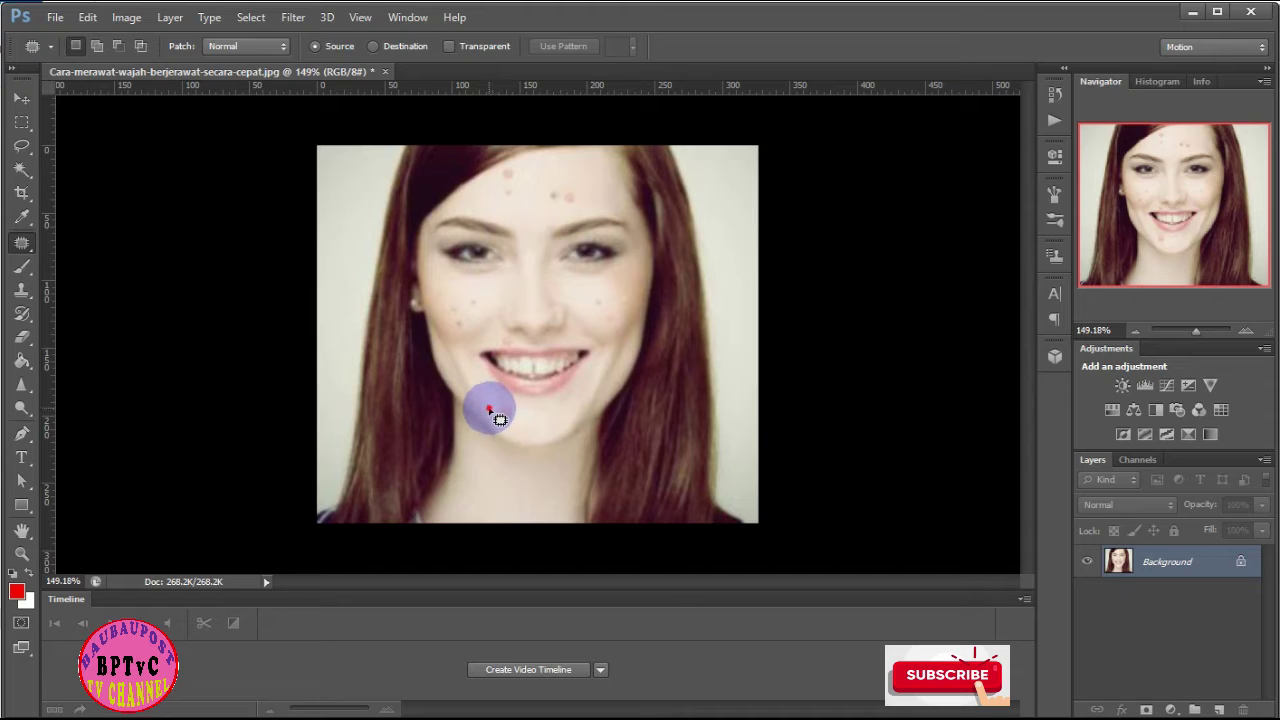
Patch another chin spot and the blemish on the left cheek with clean skin
mouse_move(489, 403)
mouse_down()
mouse_move(517, 428)
mouse_move(486, 408)
mouse_up()
drag(490, 405, 575, 420)
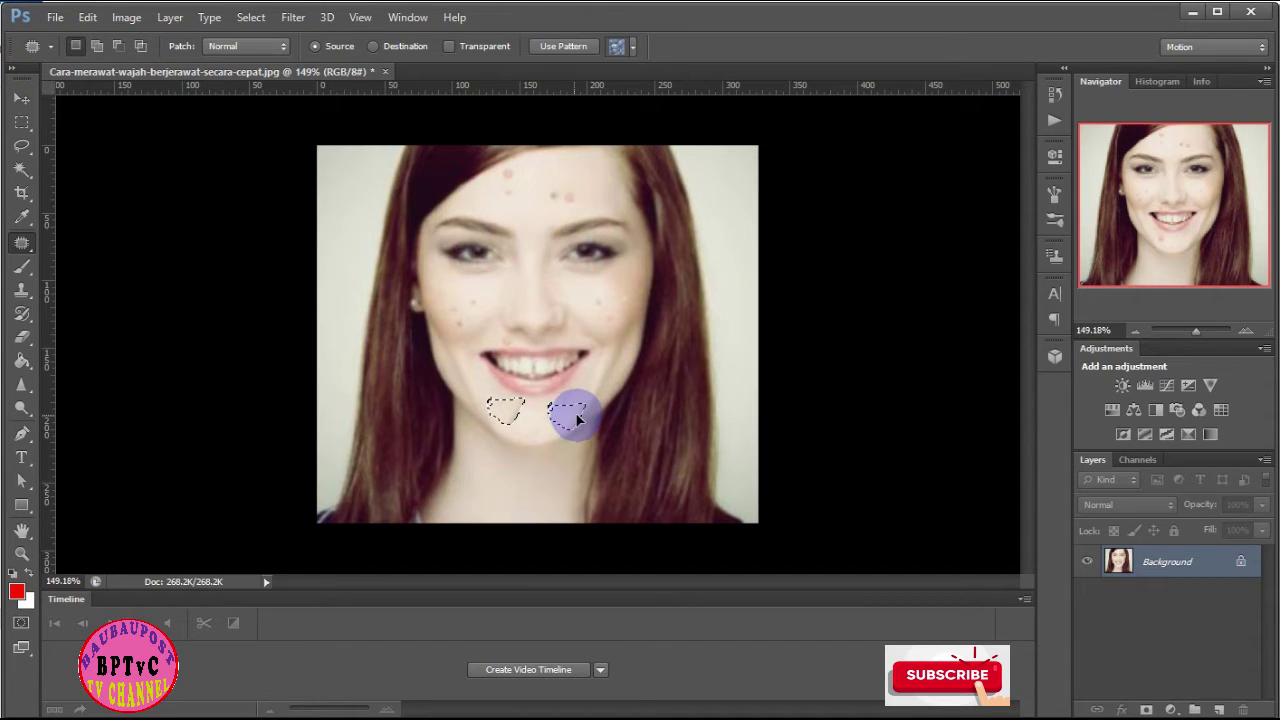
drag(577, 420, 579, 412)
key(ctrl+d)
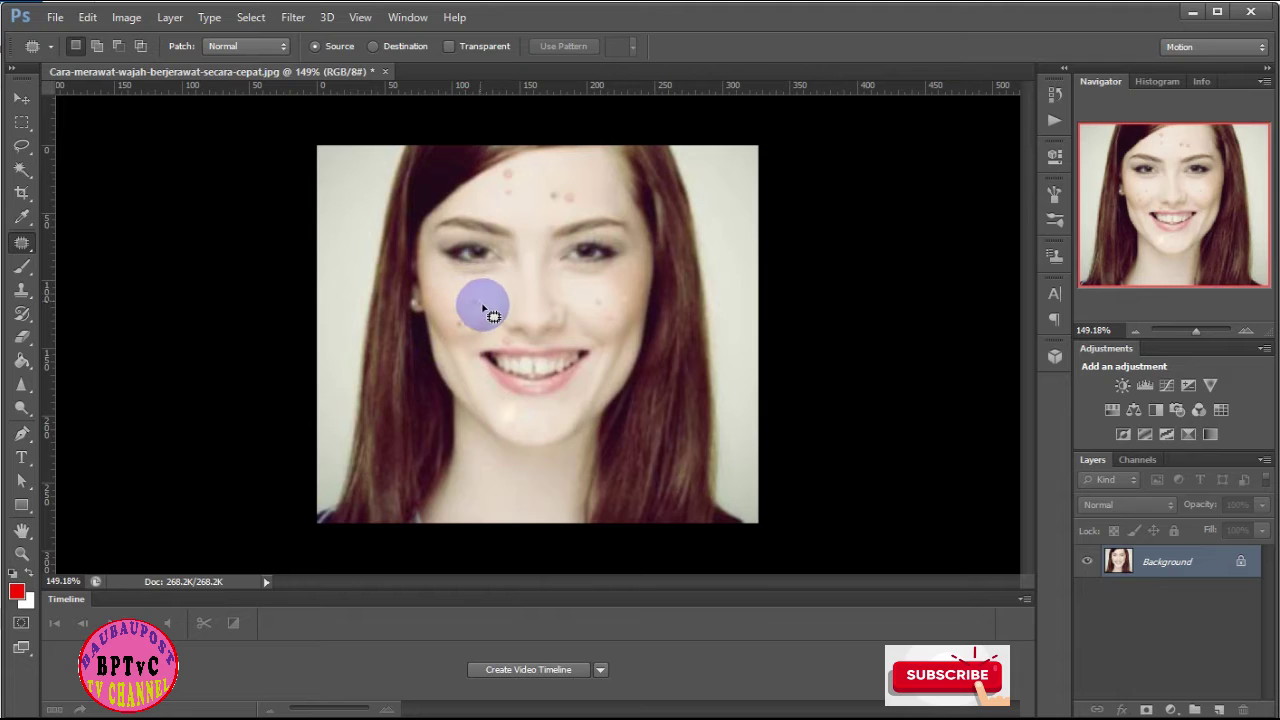
mouse_move(476, 291)
mouse_down()
mouse_move(451, 306)
mouse_move(486, 320)
mouse_move(491, 297)
mouse_move(477, 294)
mouse_move(493, 323)
mouse_move(506, 300)
mouse_move(540, 291)
mouse_up()
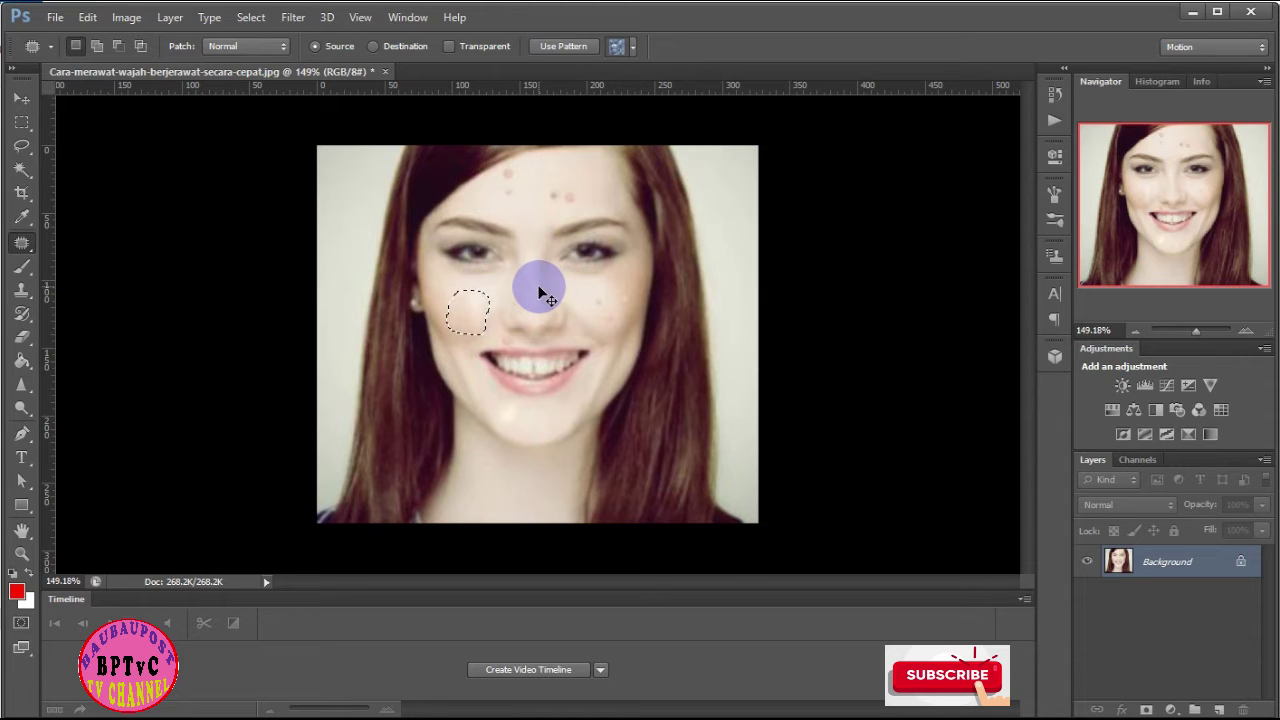
key(ctrl+d)
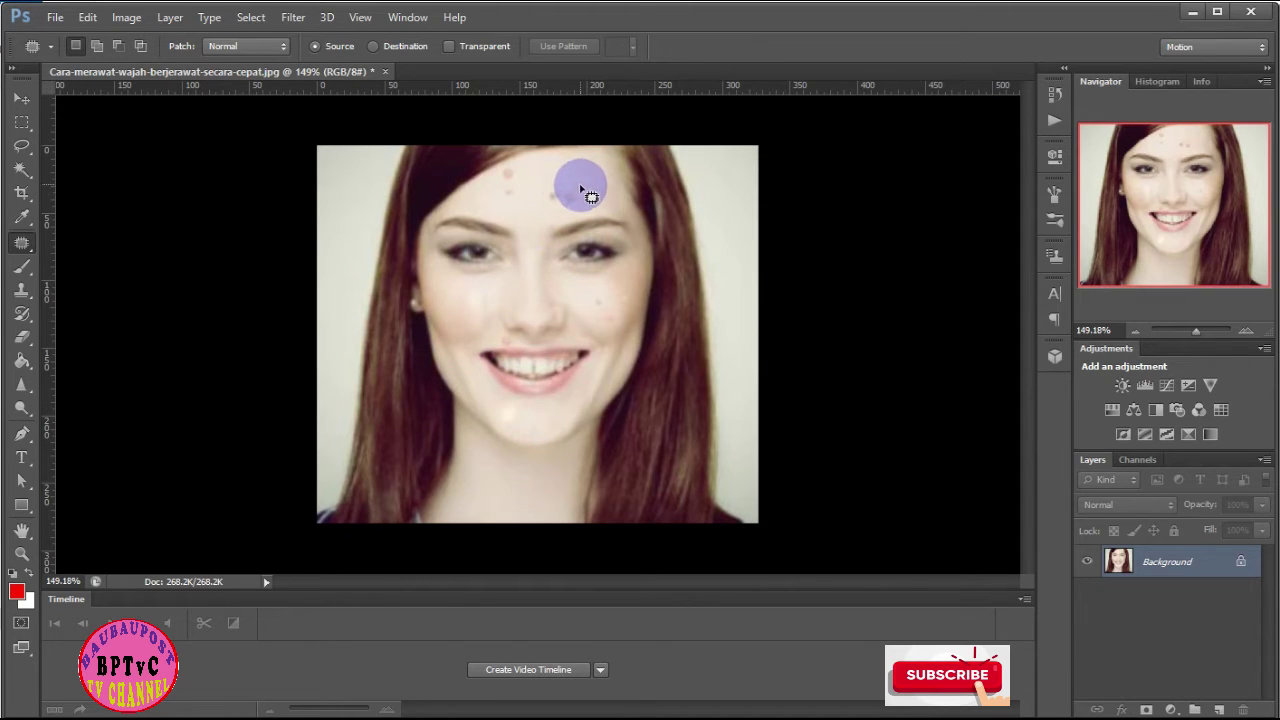
Patch three forehead spots, including one near the hairline, with clean skin
mouse_move(582, 190)
mouse_down()
mouse_move(557, 178)
mouse_move(541, 200)
mouse_move(581, 210)
mouse_move(571, 182)
mouse_move(606, 163)
mouse_up()
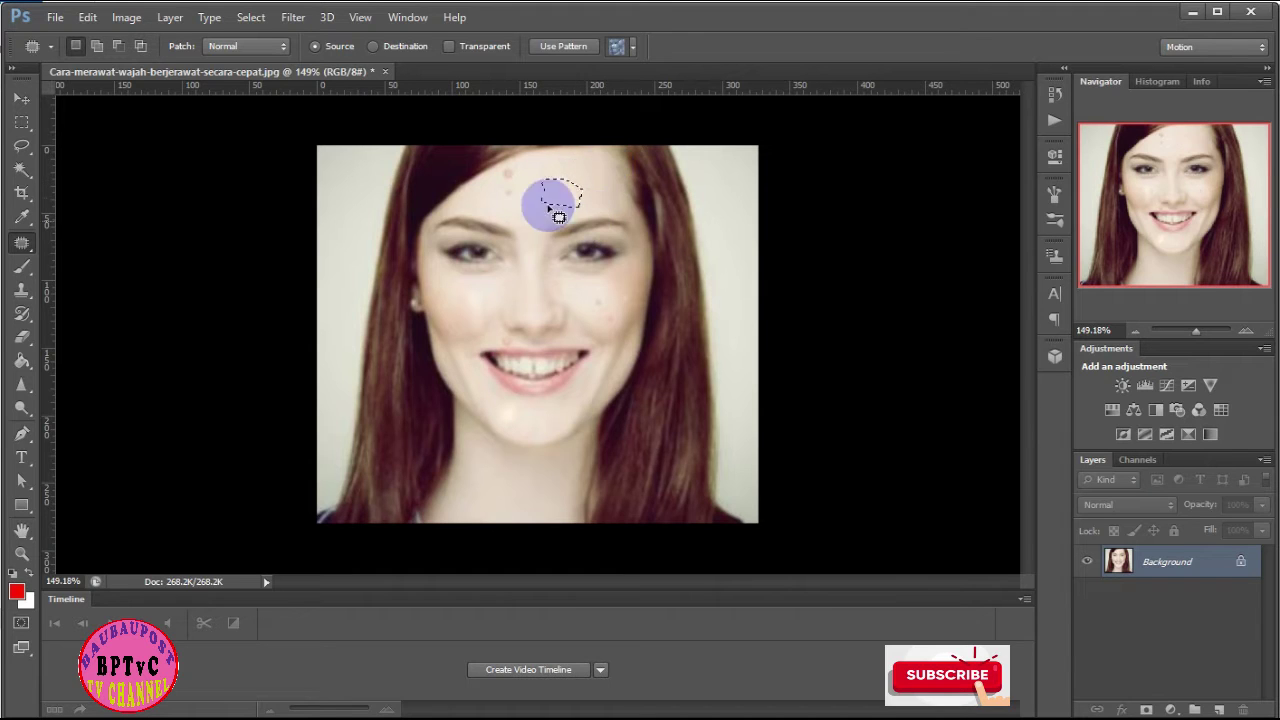
click(520, 201)
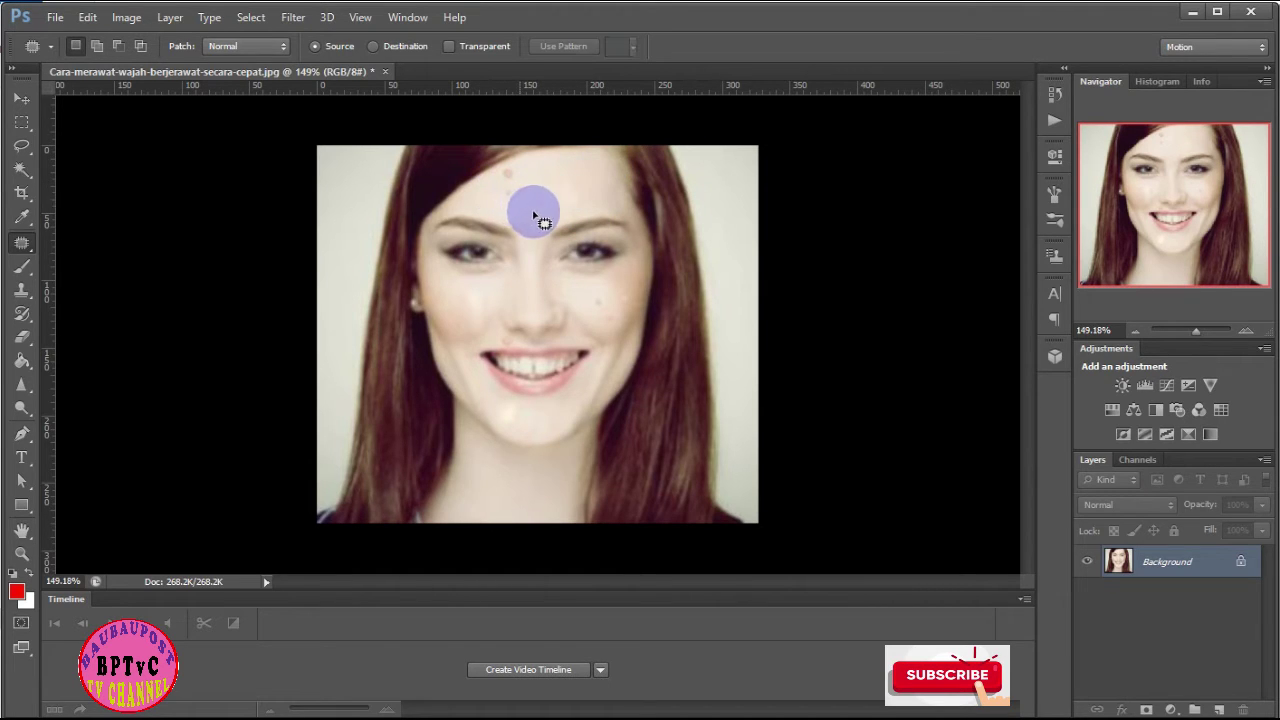
mouse_move(518, 163)
mouse_down()
mouse_move(509, 193)
mouse_move(517, 169)
mouse_move(565, 190)
mouse_up()
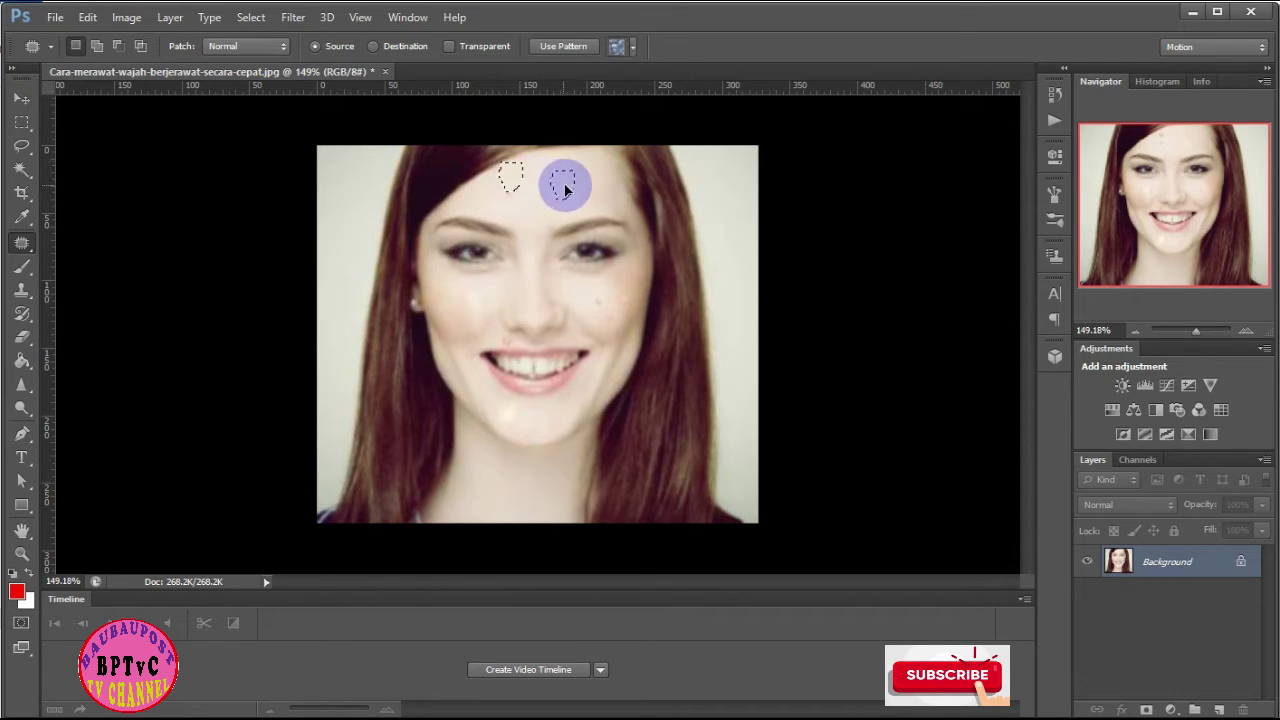
key(ctrl+d)
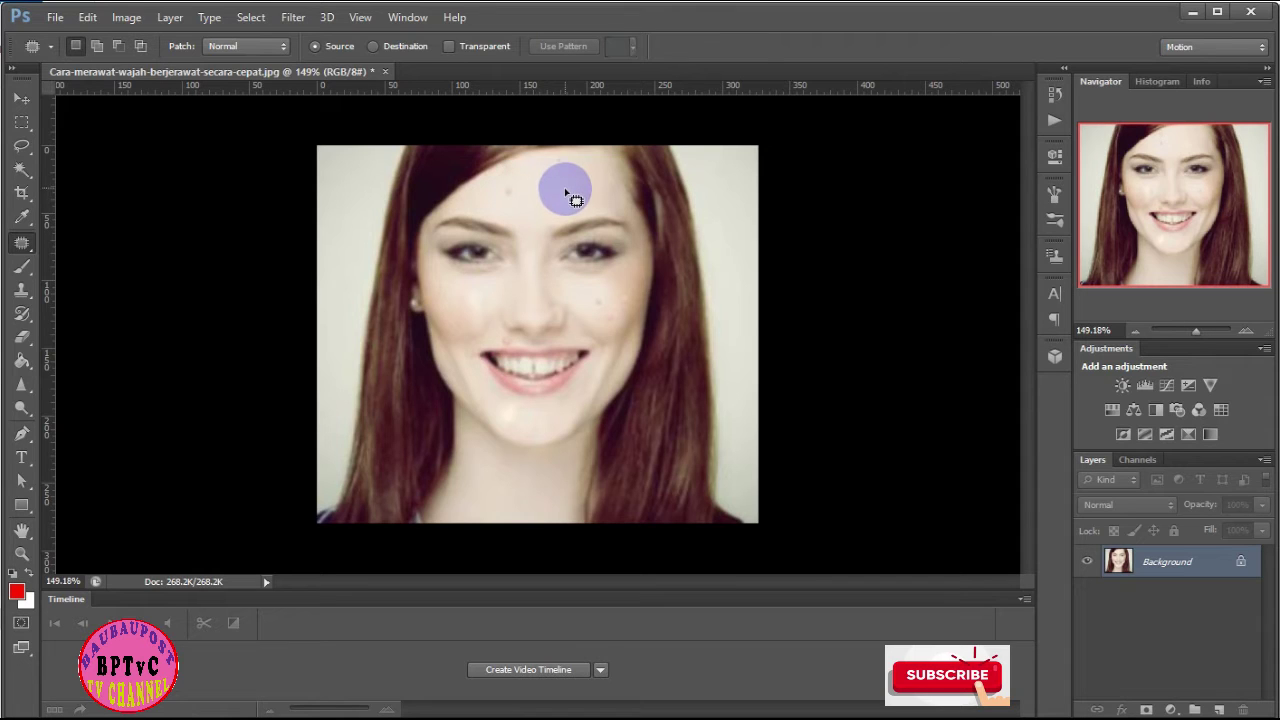
mouse_move(513, 189)
mouse_down()
mouse_move(503, 194)
mouse_move(509, 206)
mouse_move(520, 183)
mouse_move(518, 208)
mouse_move(551, 194)
mouse_up()
key(ctrl+d)
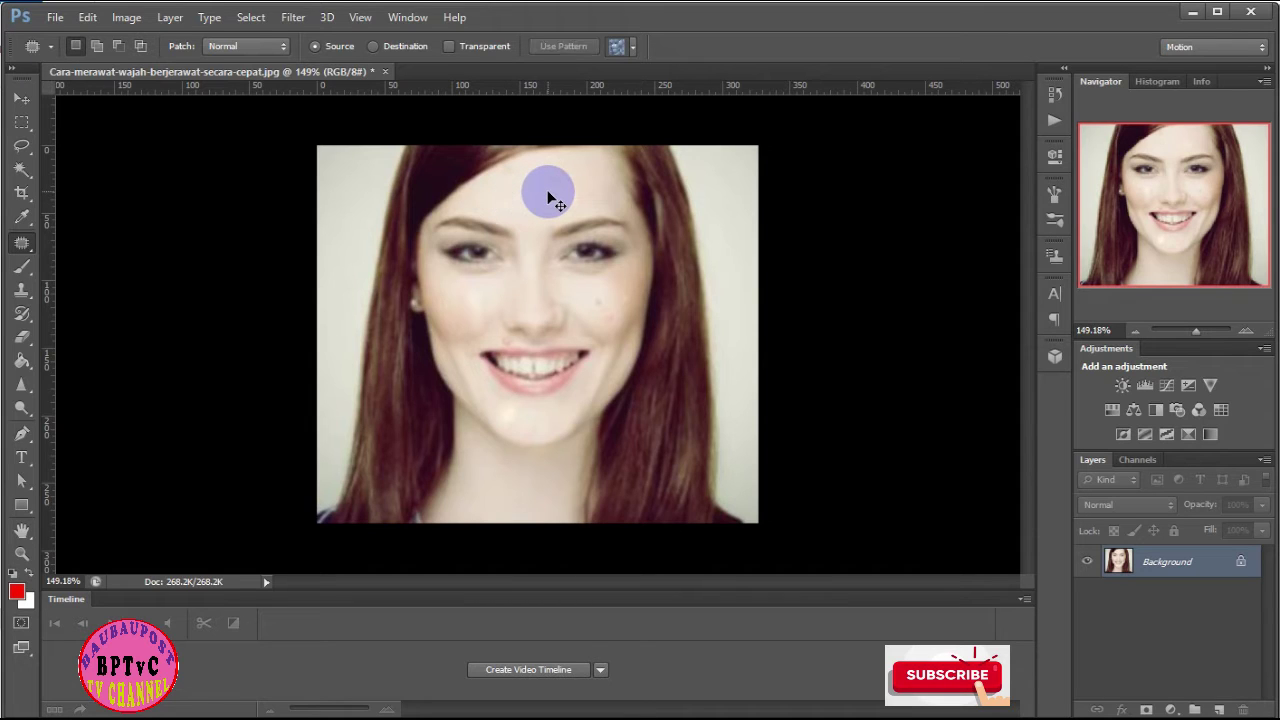
Patch the spots on the right cheek and beside the mouth
mouse_move(600, 313)
mouse_down()
mouse_move(608, 327)
mouse_move(606, 302)
mouse_move(614, 314)
mouse_move(600, 309)
mouse_move(588, 343)
mouse_up()
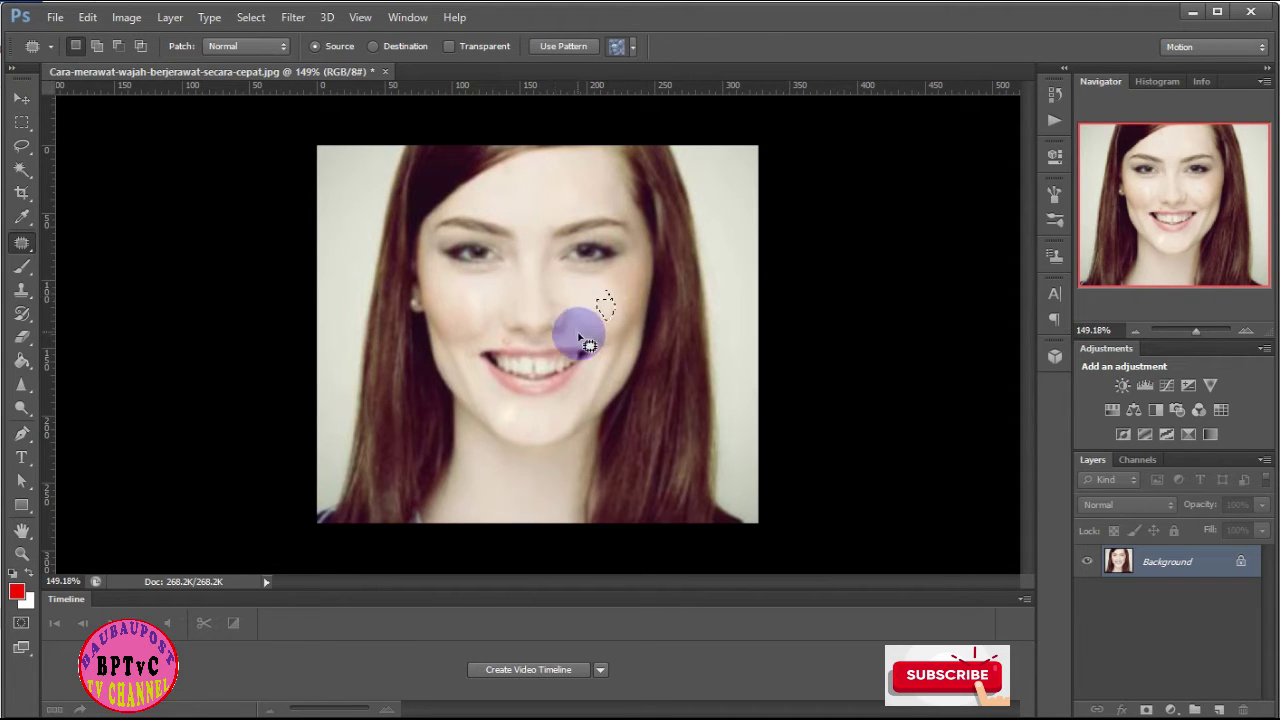
click(583, 343)
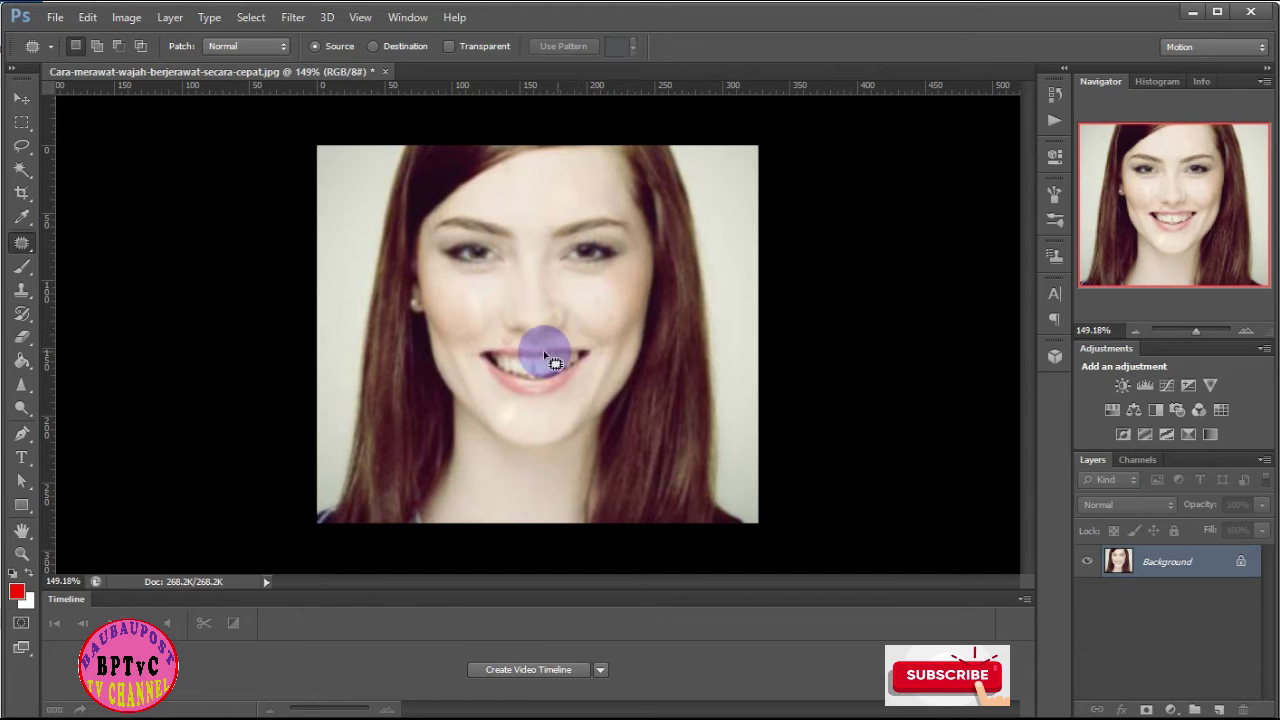
mouse_move(503, 333)
mouse_down()
mouse_move(478, 335)
mouse_move(482, 322)
mouse_up()
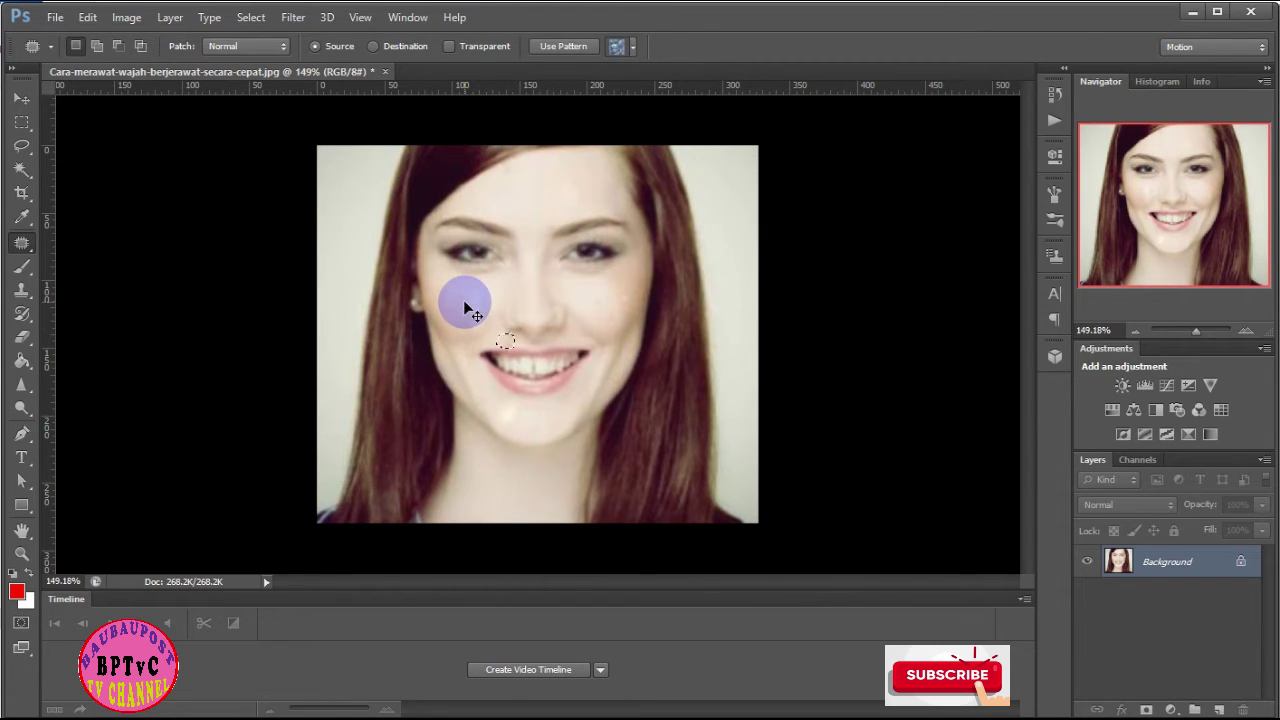
click(465, 310)
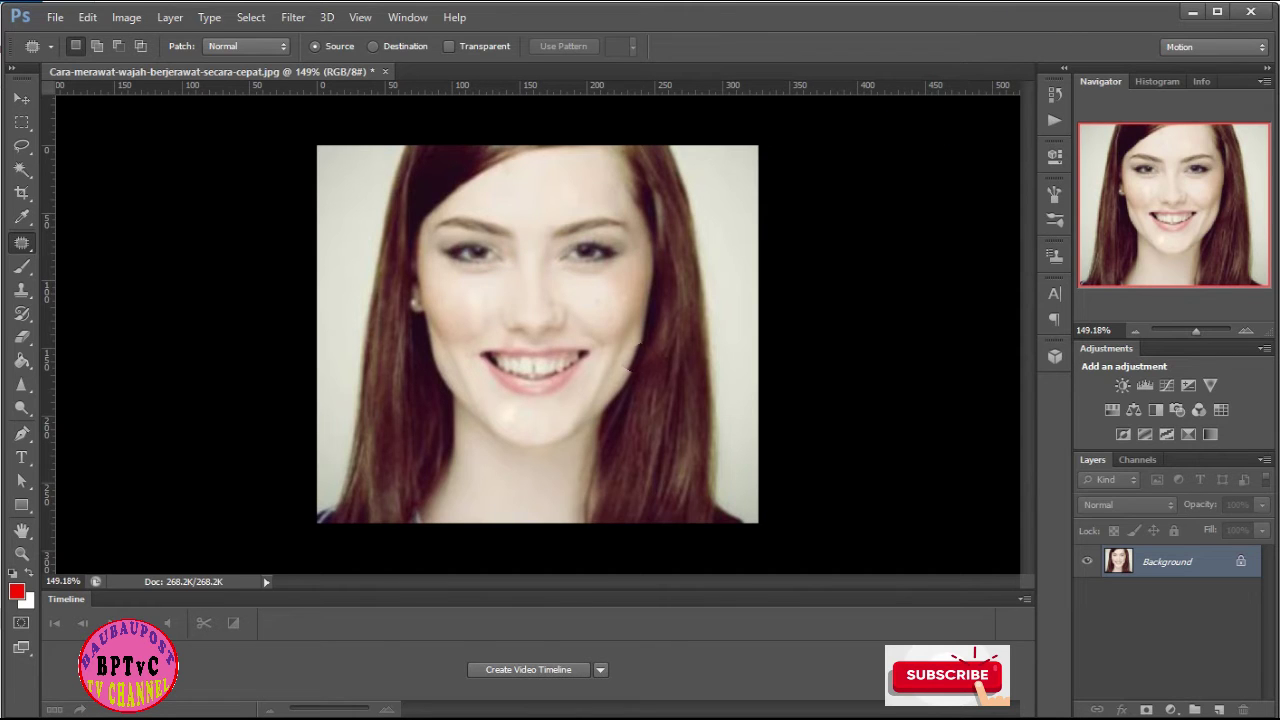
Switch to the Brush tool, then close the portrait without saving changes
key(b)
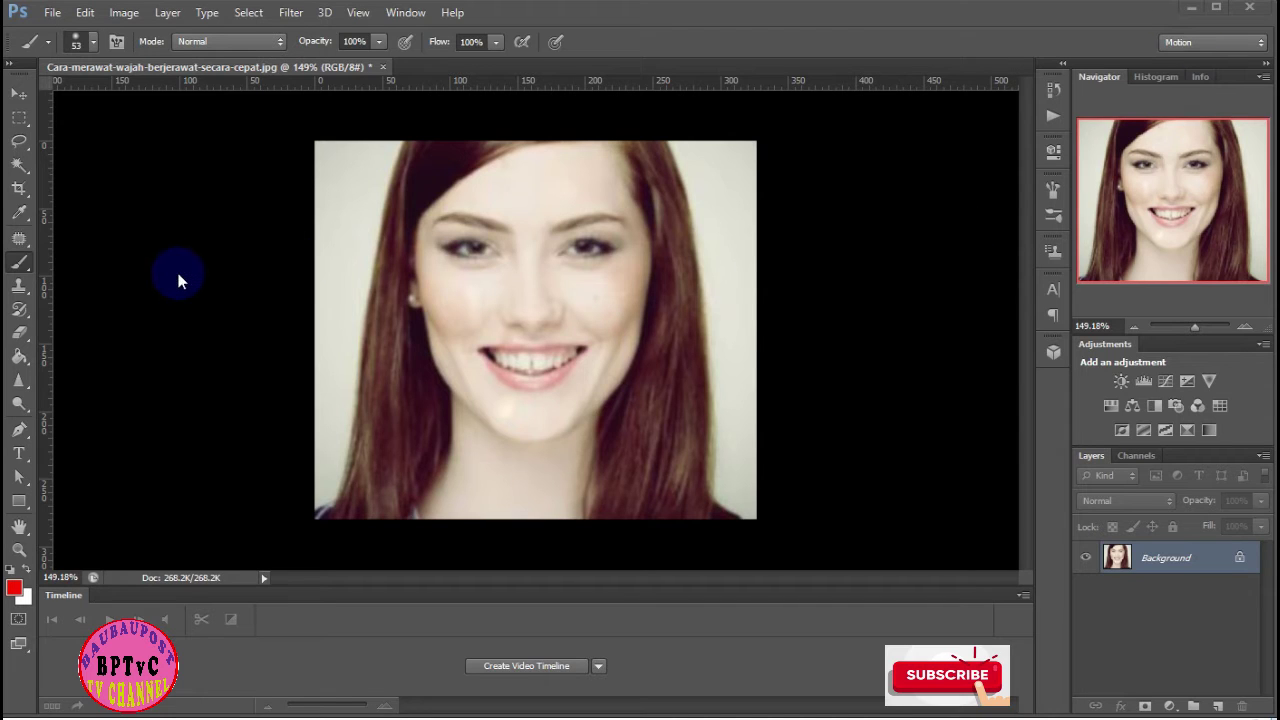
right_click(22, 268)
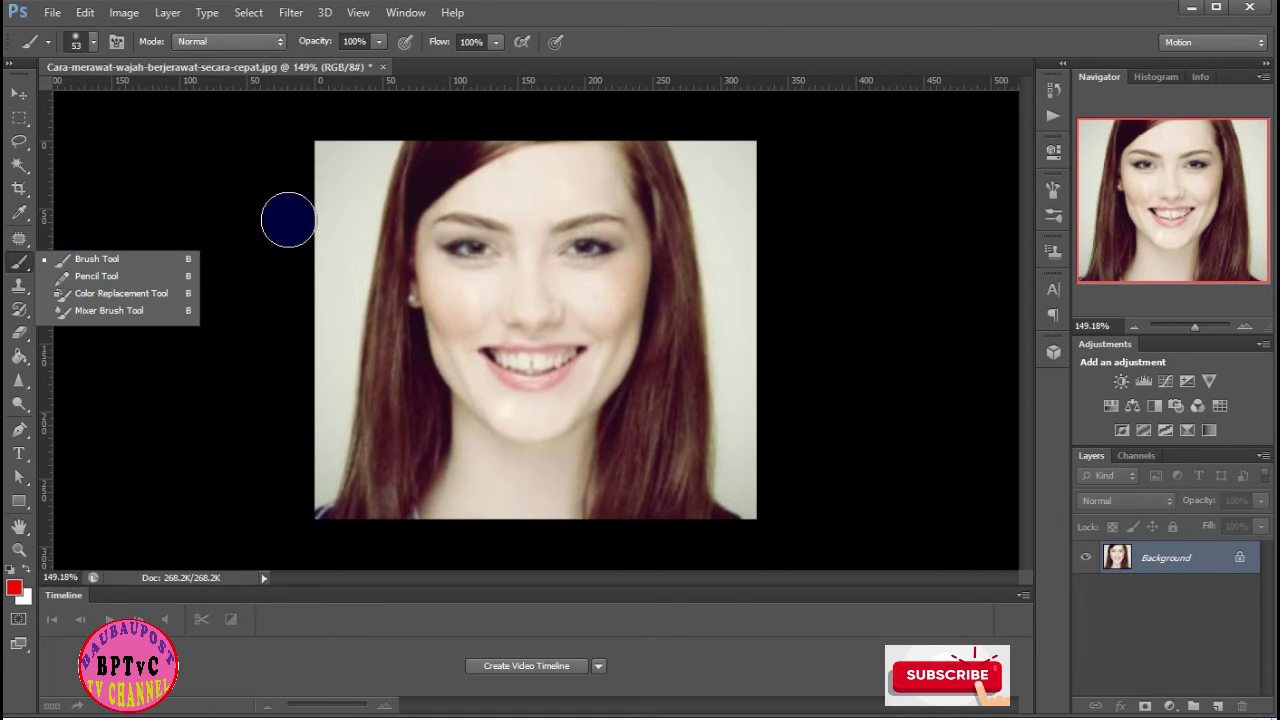
click(271, 184)
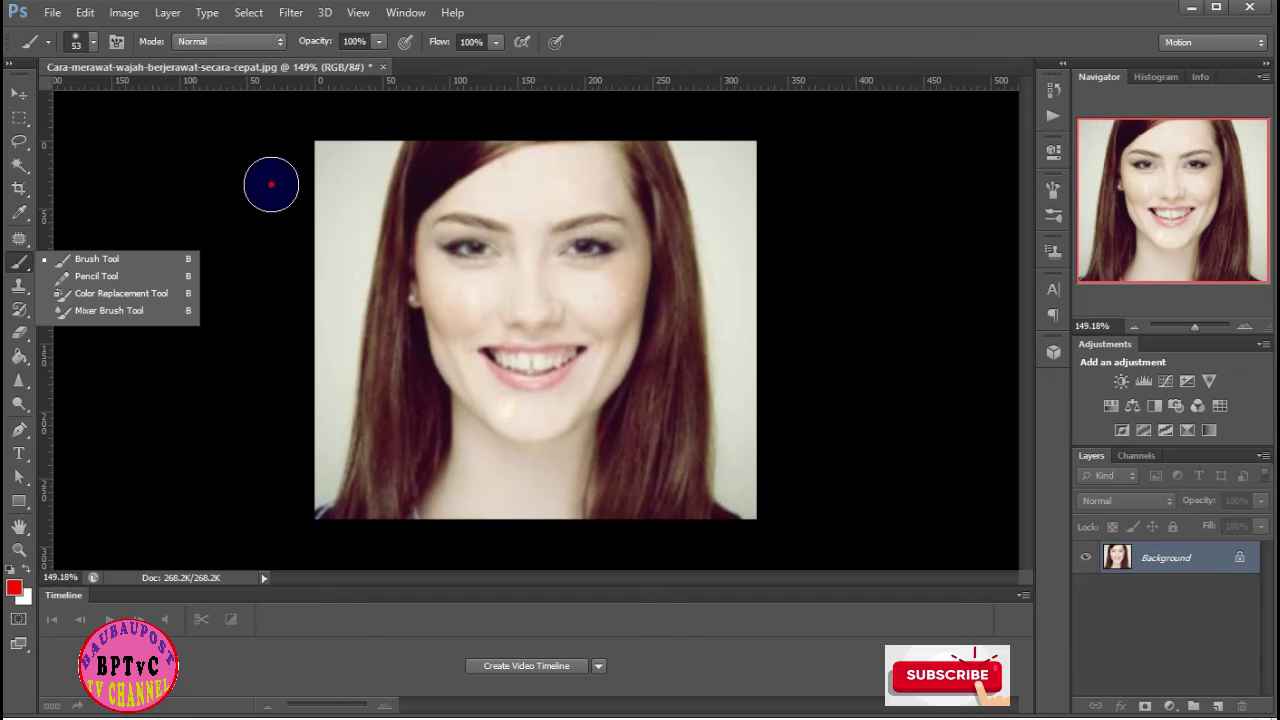
click(383, 68)
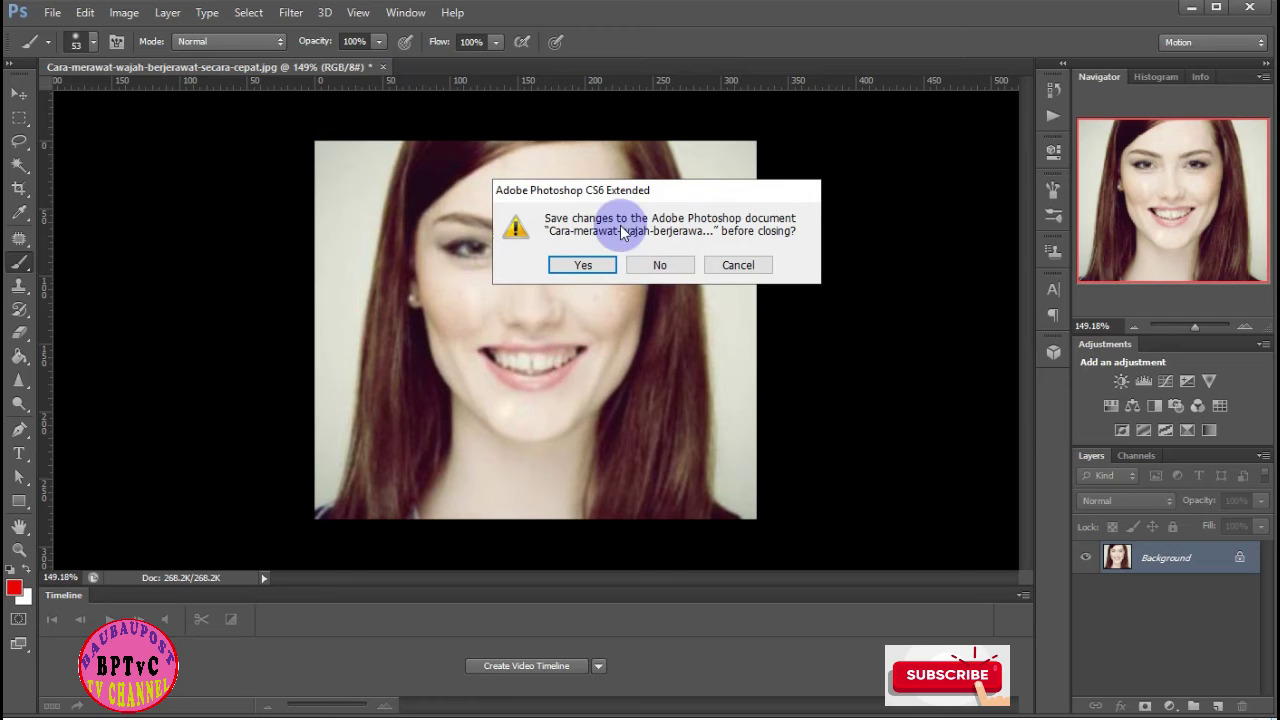
click(661, 265)
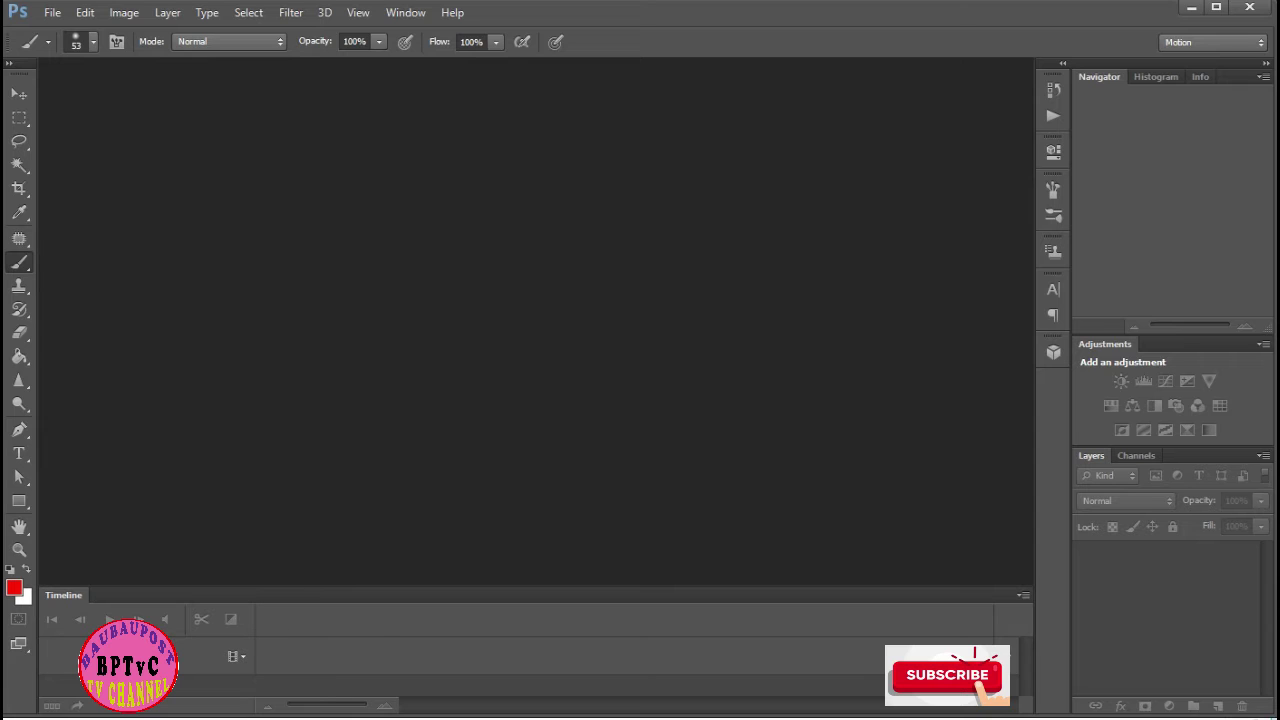
Bring File Explorer with the 03 tutorialbag3 folder to the front
click(150, 640)
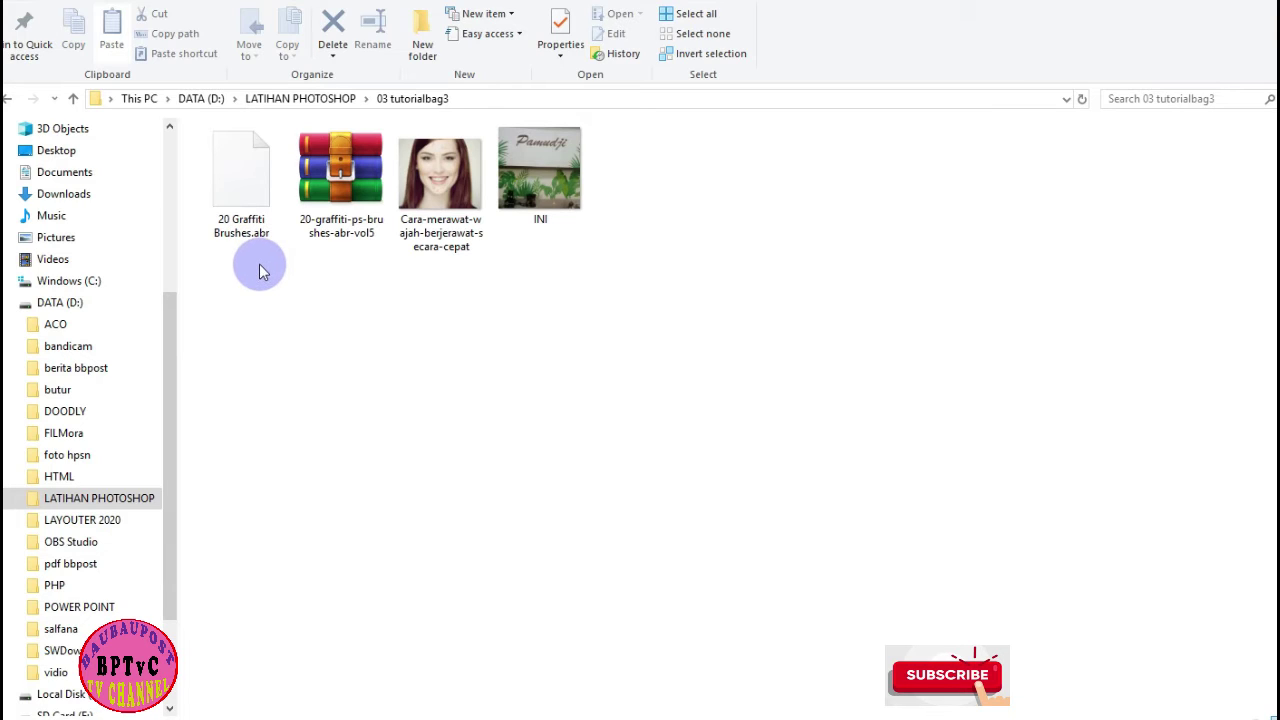
Copy 20 Graffiti Brushes.abr and open the Windows (C:) drive in the Bandicam Explorer window
click(247, 193)
right_click(247, 195)
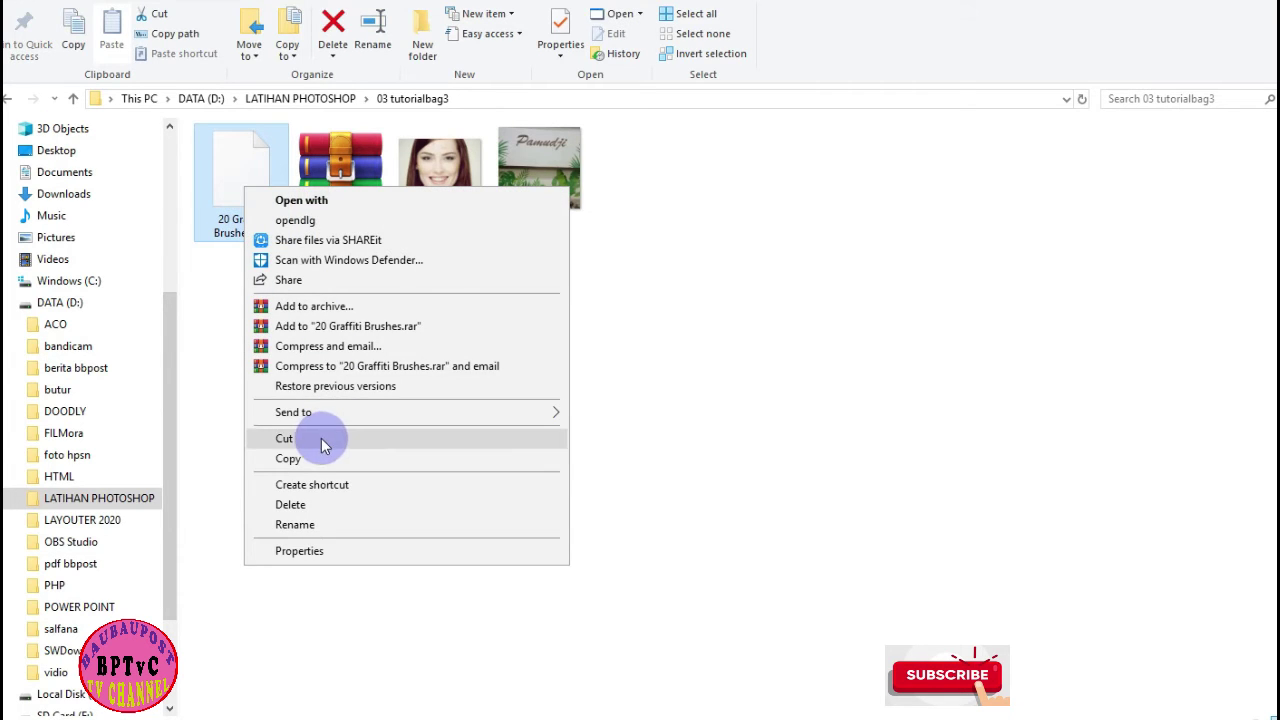
click(320, 468)
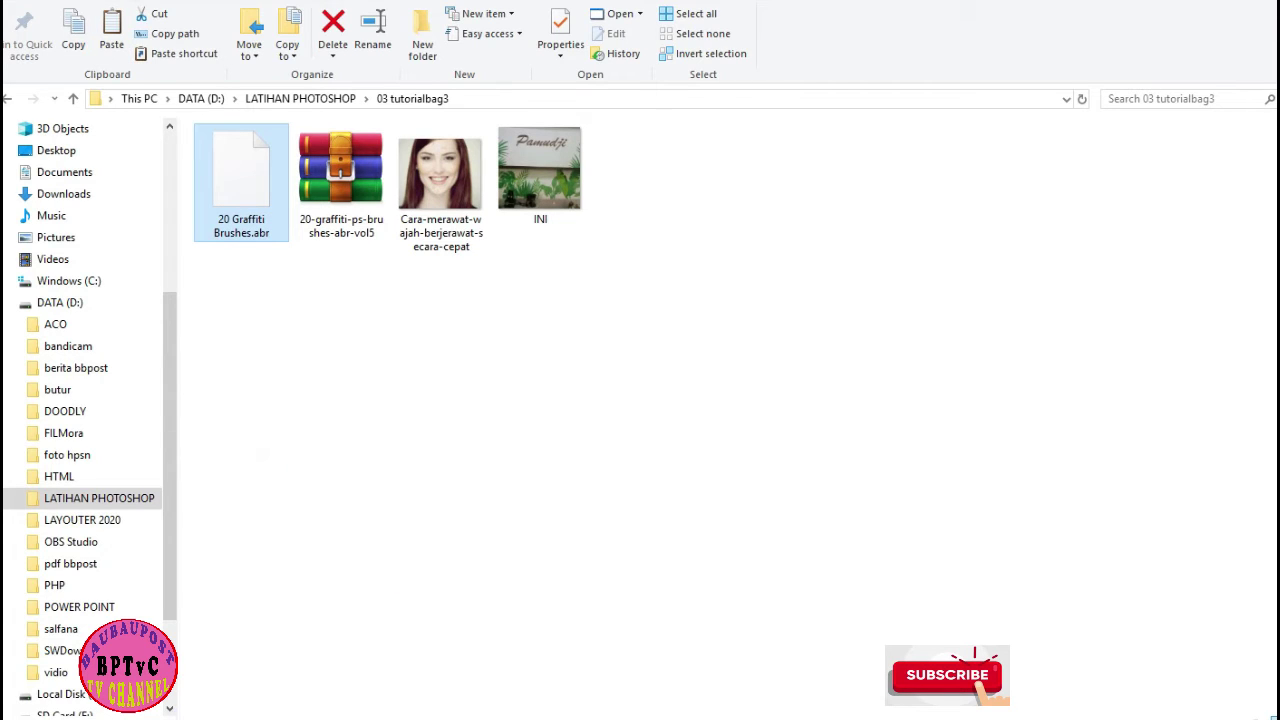
click(286, 719)
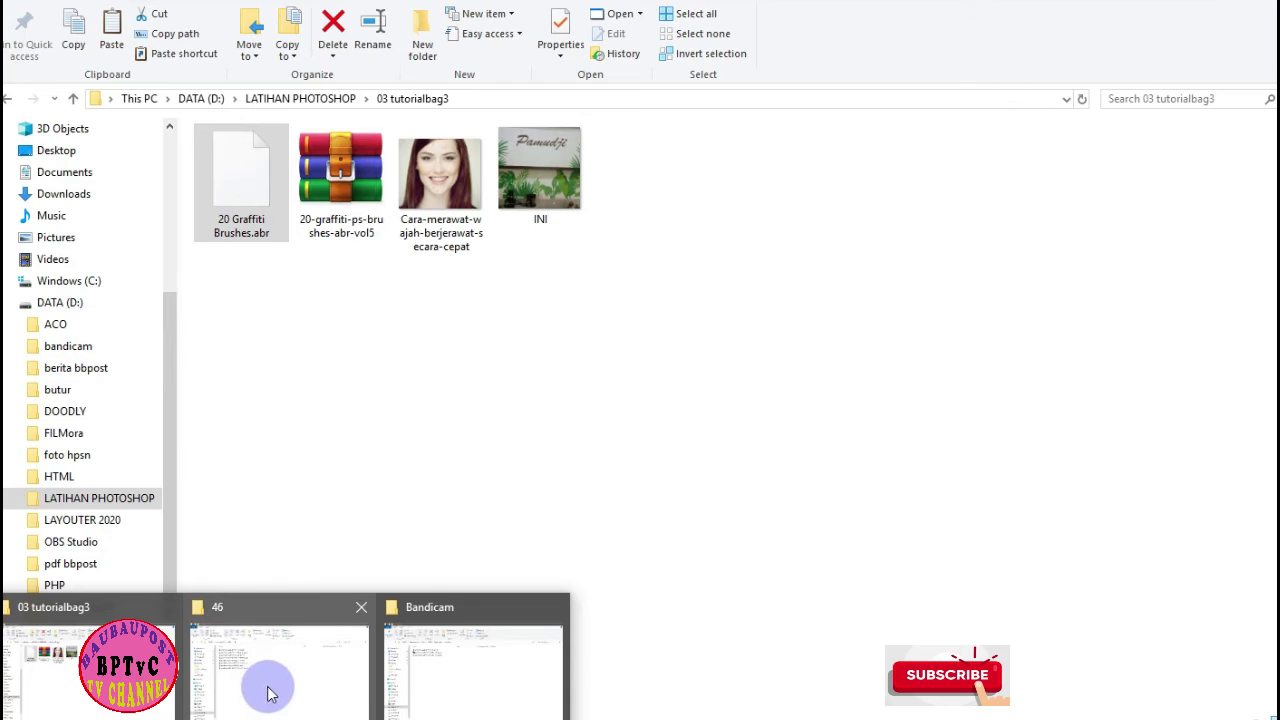
click(450, 692)
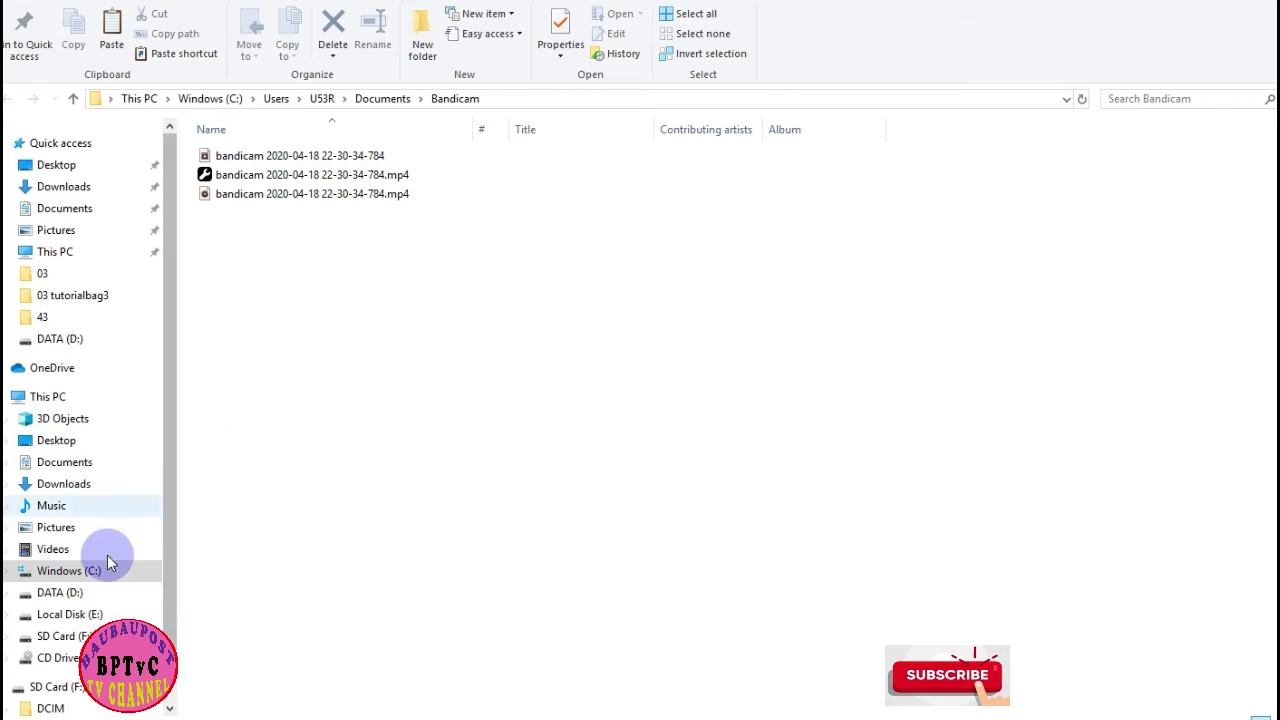
click(88, 573)
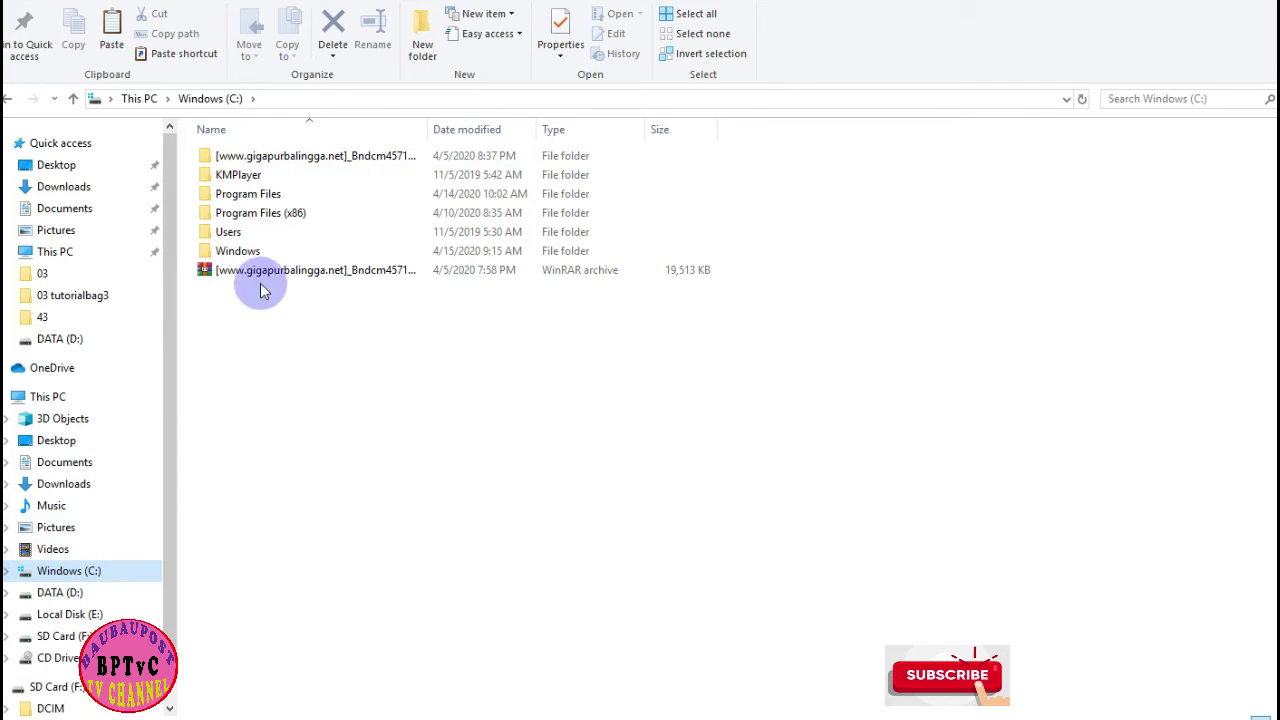
Put 20 Graffiti Brushes.abr in Program Files (x86)\Photoshop CS6\Presets\Brushes, then return to Photoshop
click(266, 216)
double_click(266, 214)
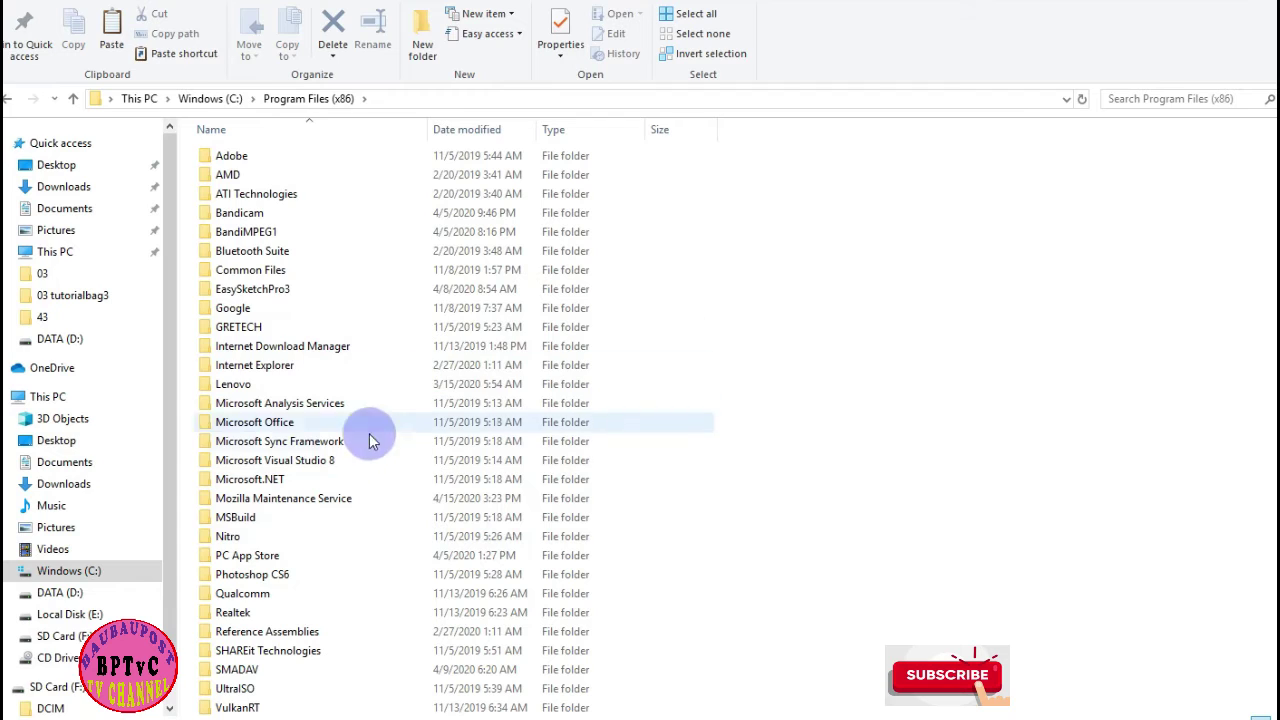
double_click(281, 578)
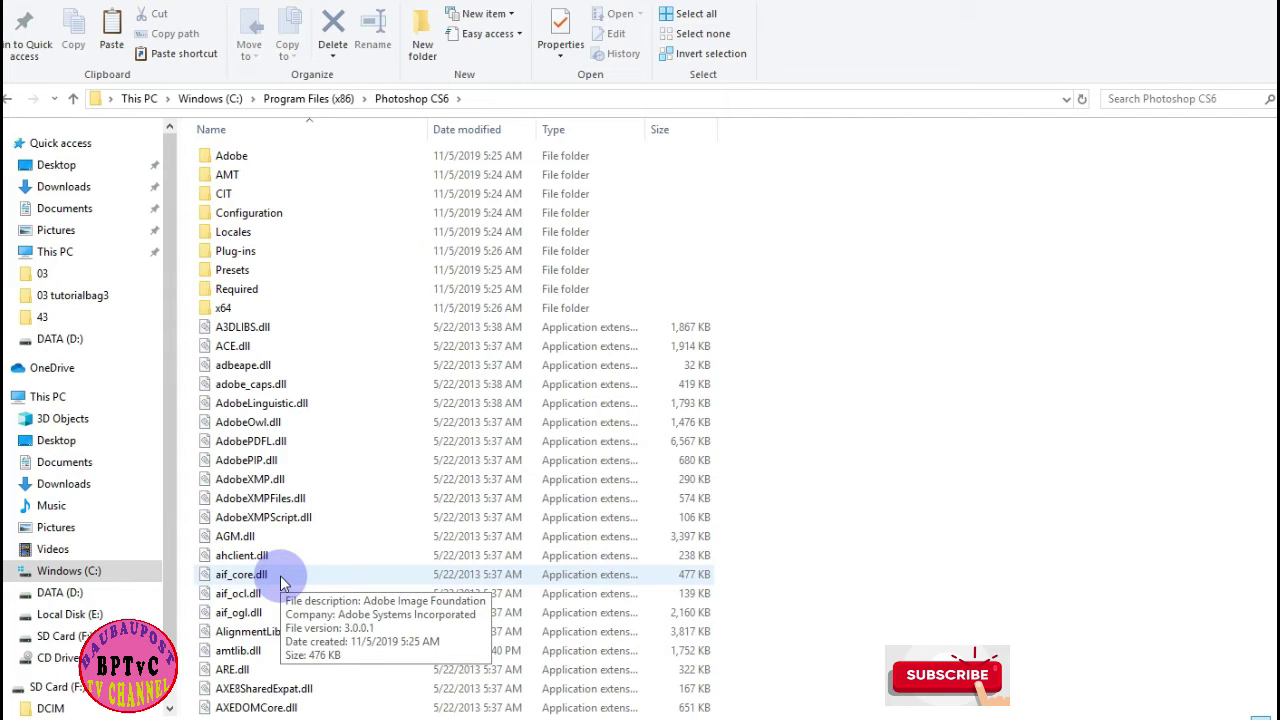
double_click(241, 277)
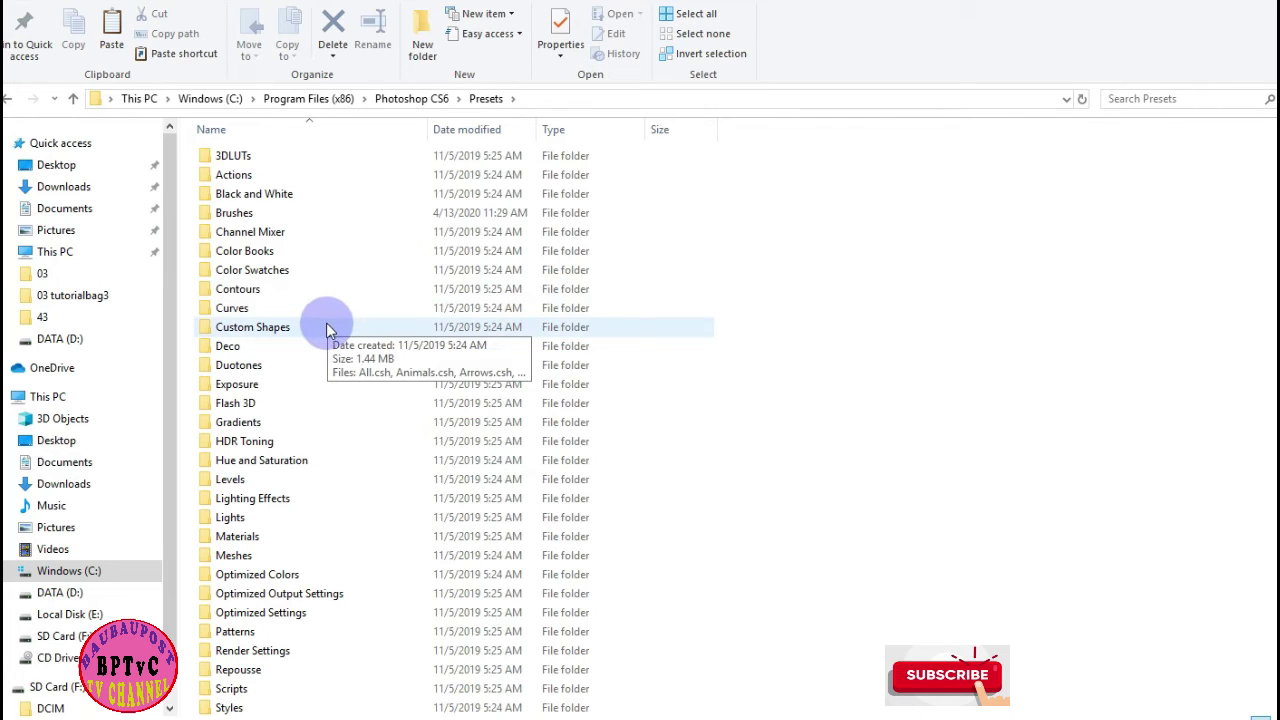
double_click(245, 214)
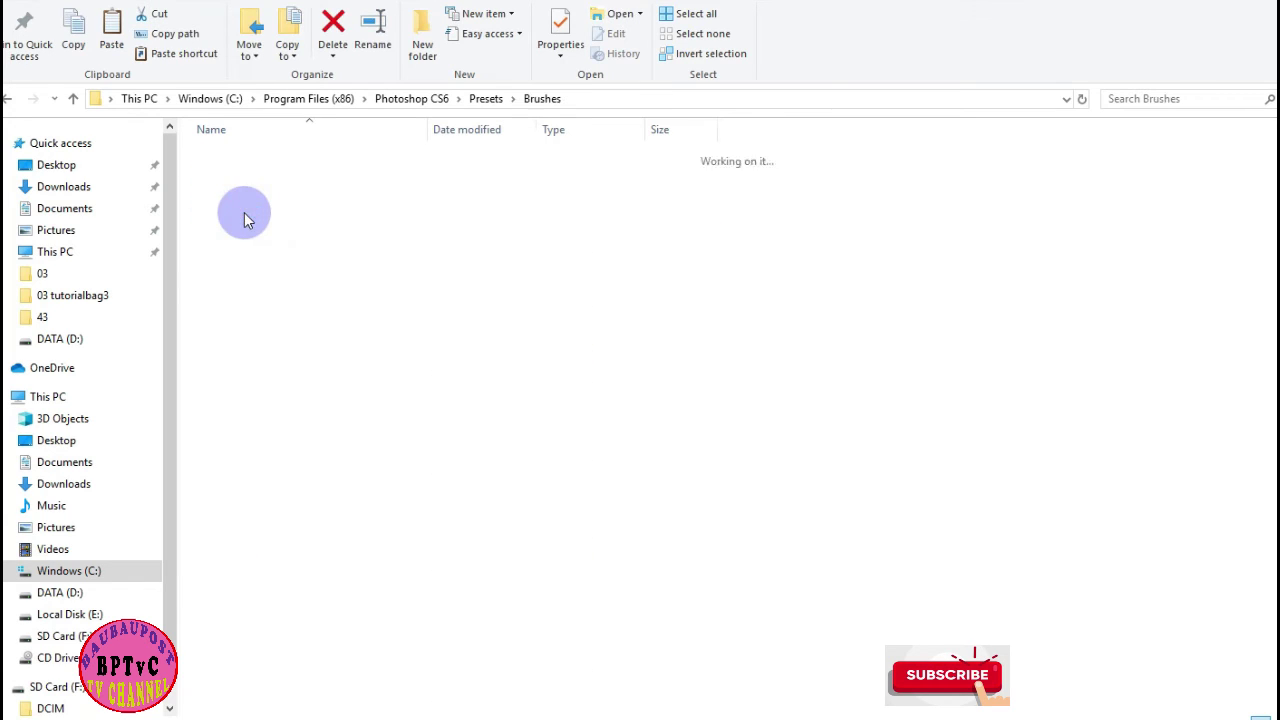
drag(245, 218, 380, 546)
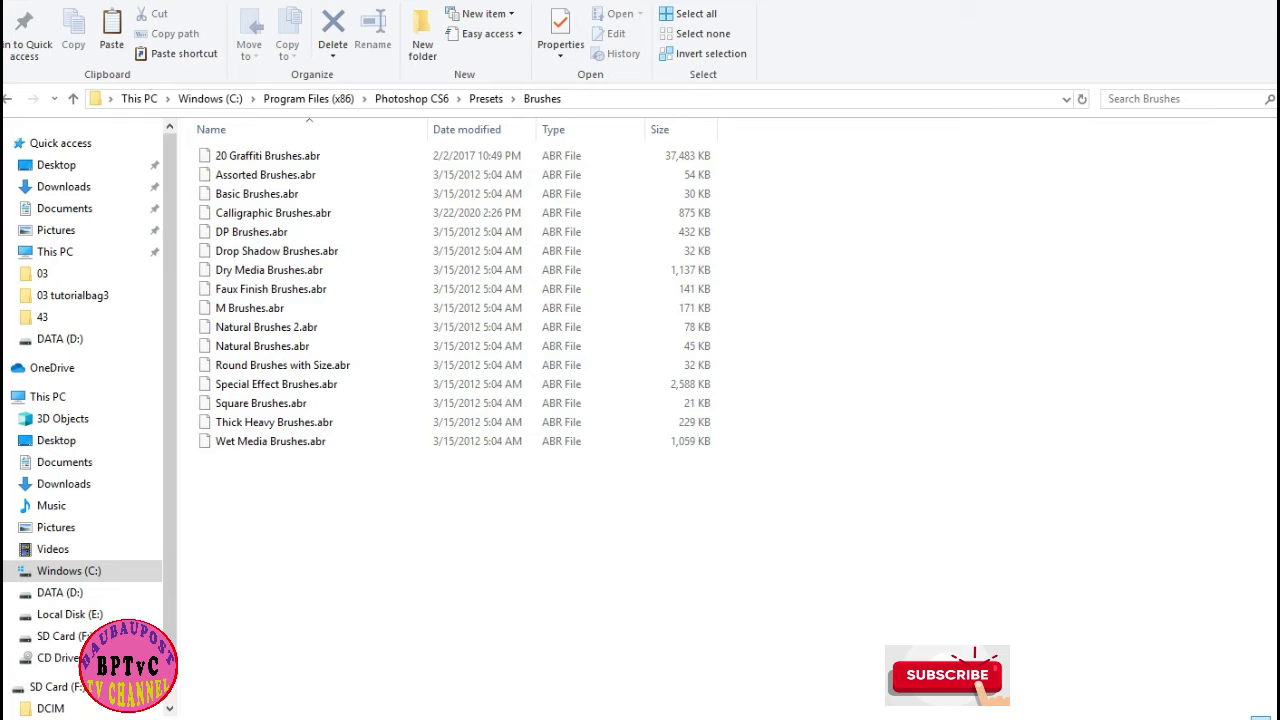
click(384, 710)
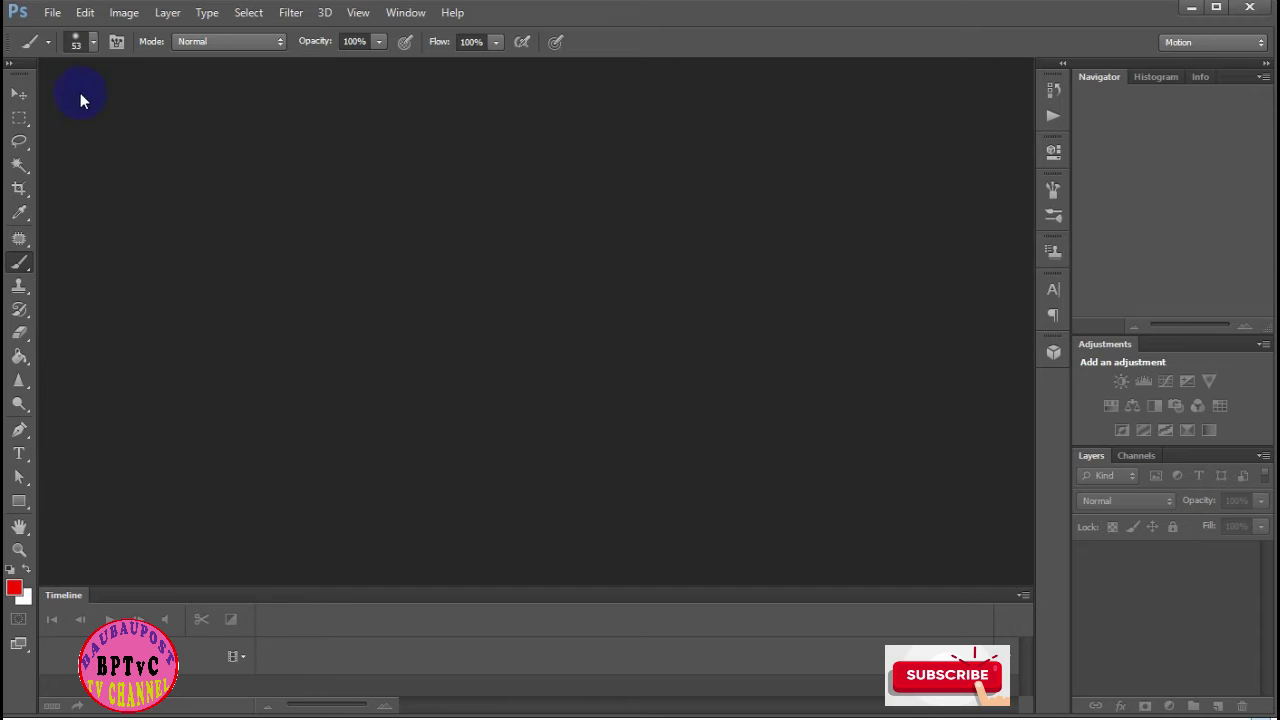
Create a new blank A4 document at 300 pixels/inch and dock it
click(55, 15)
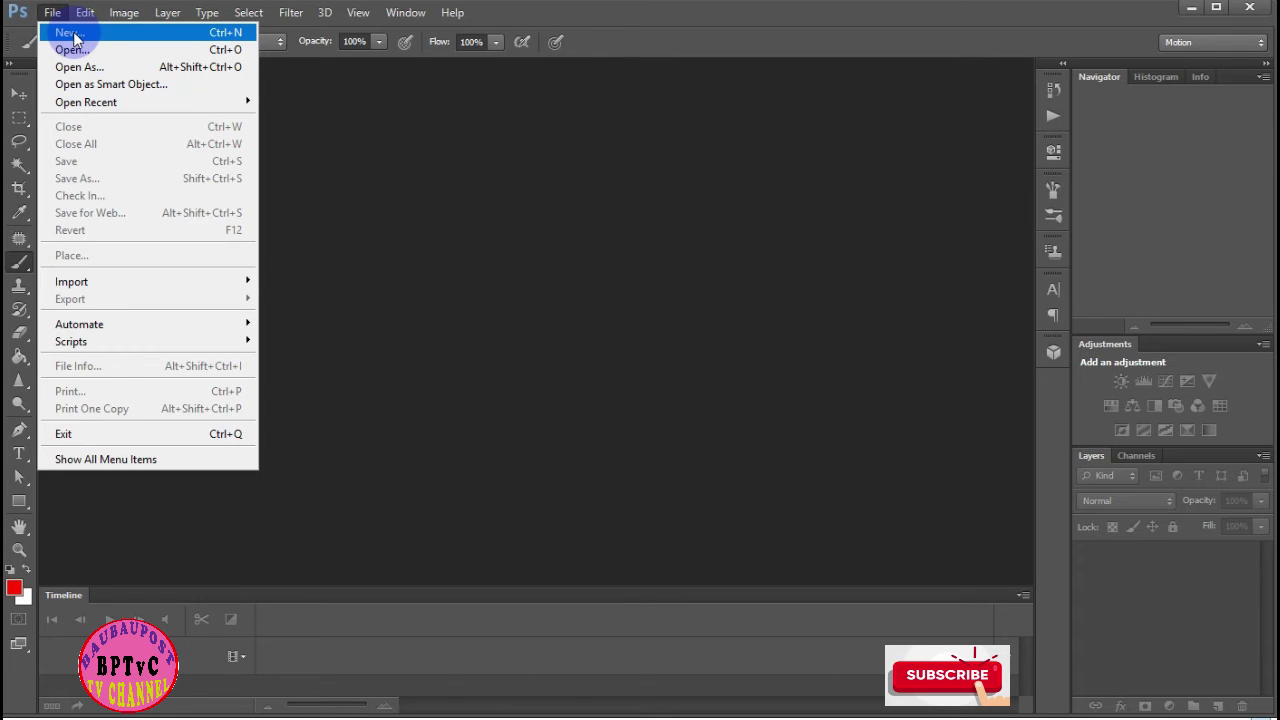
click(70, 33)
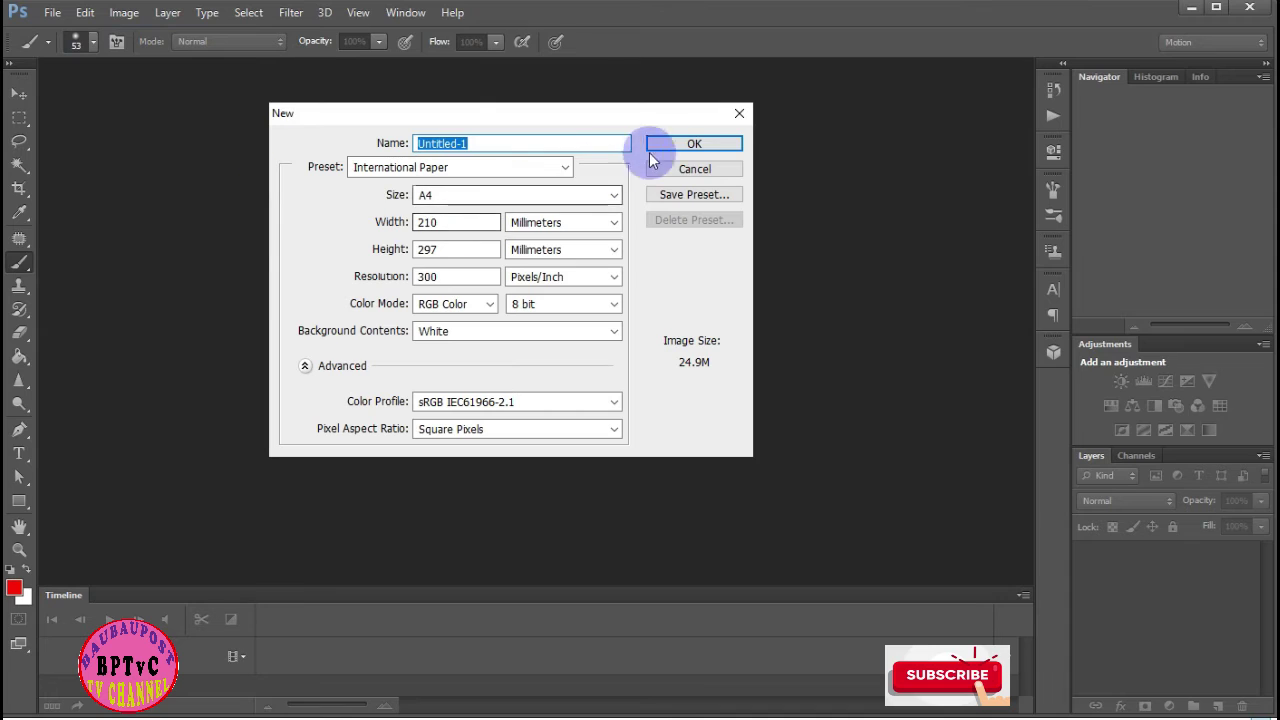
click(697, 145)
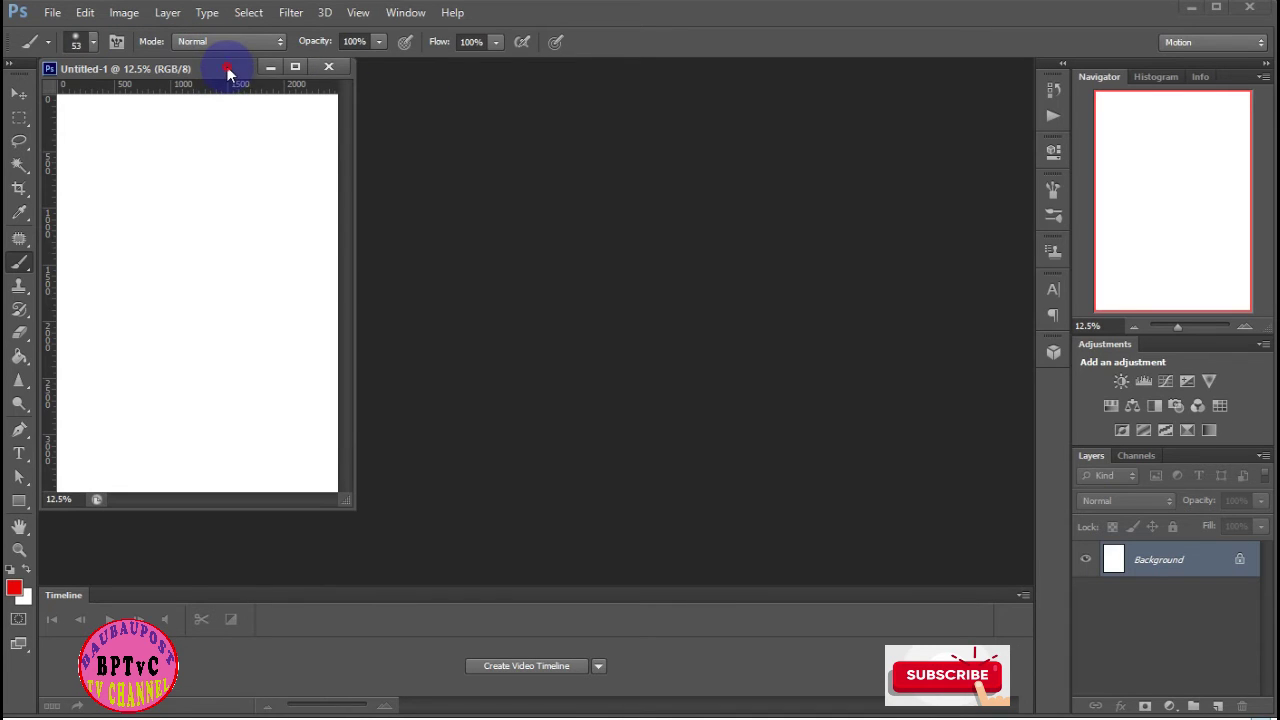
drag(228, 72, 444, 70)
Rotate the canvas 90° clockwise to landscape and zoom to about 20%
click(140, 16)
mouse_move(157, 178)
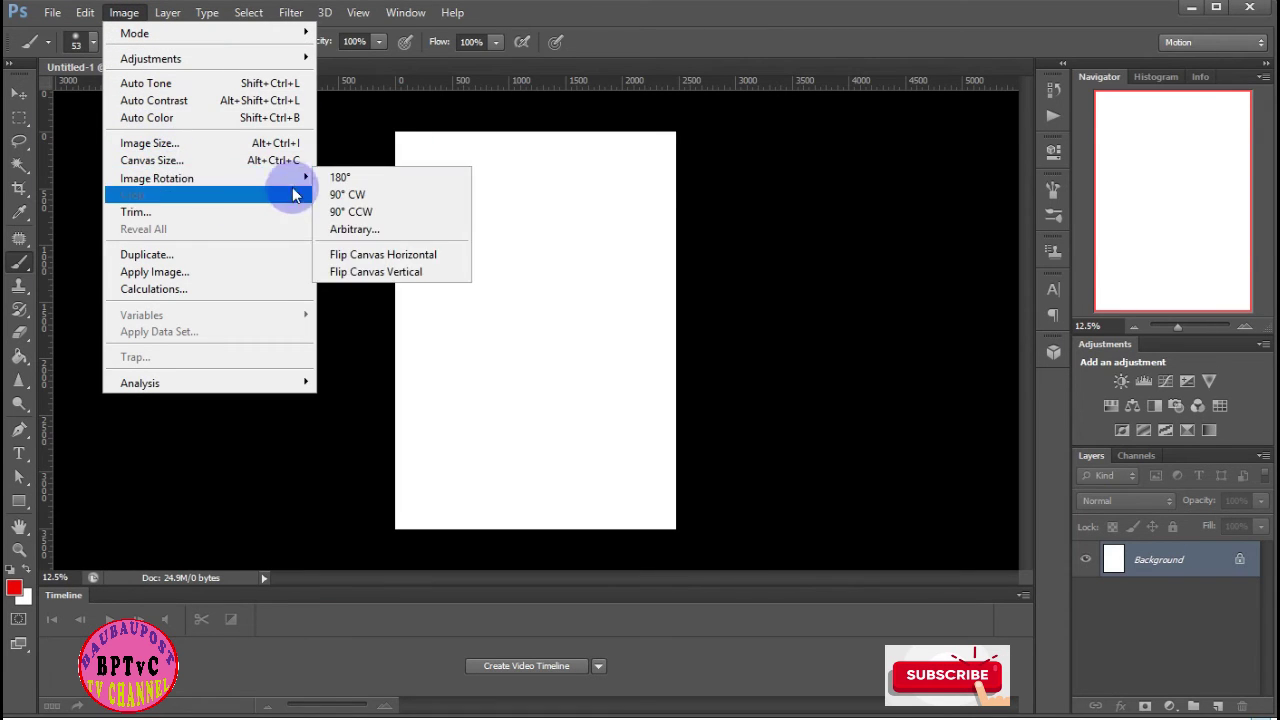
click(365, 197)
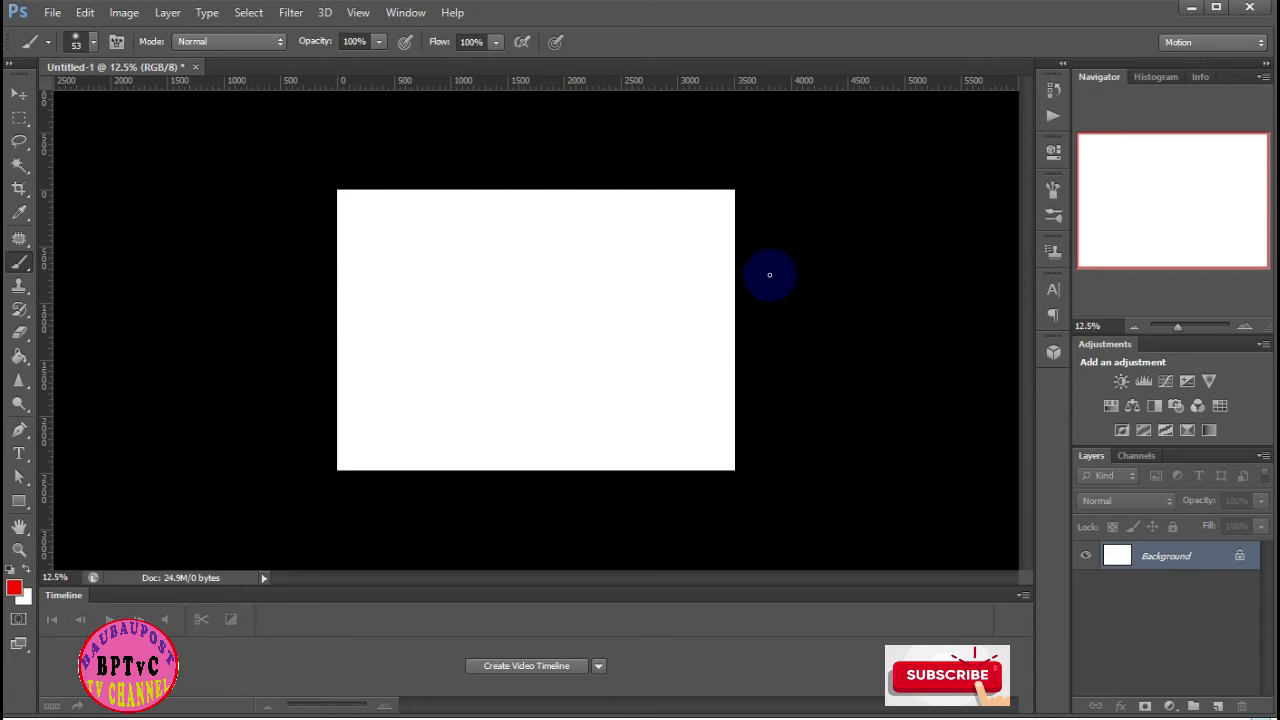
drag(1179, 330, 1182, 330)
click(1178, 329)
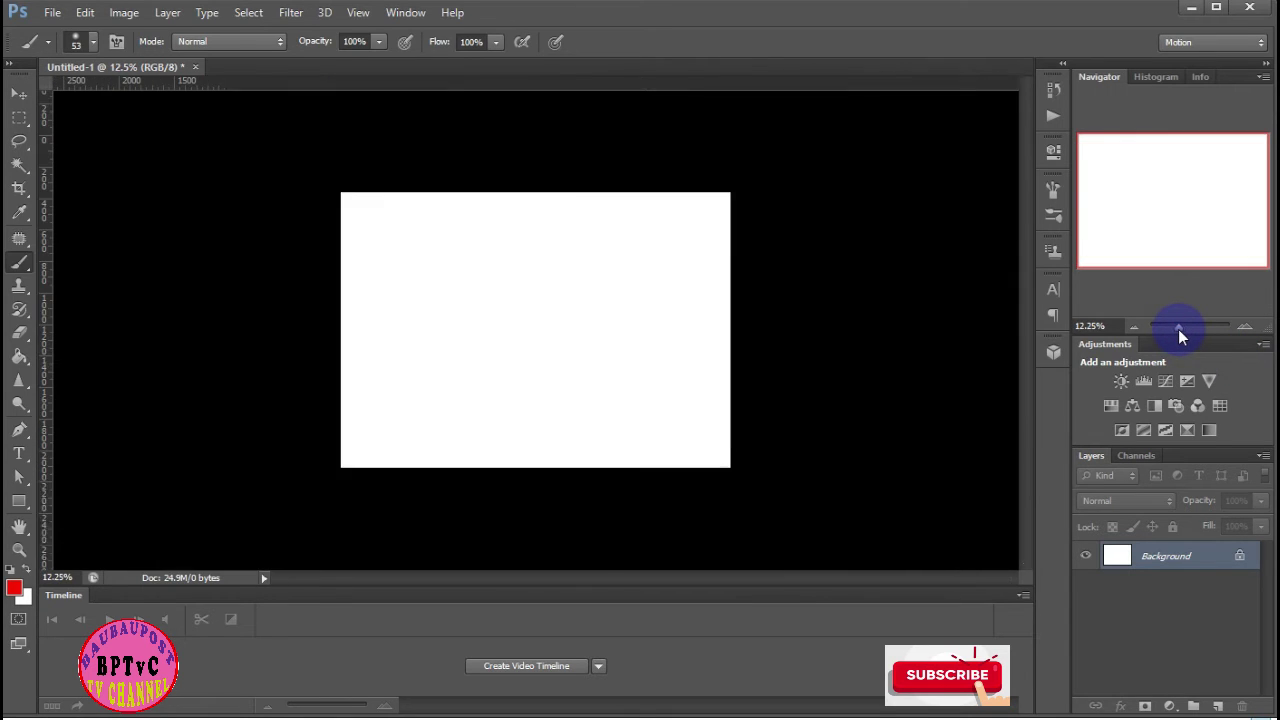
drag(1179, 329, 1181, 328)
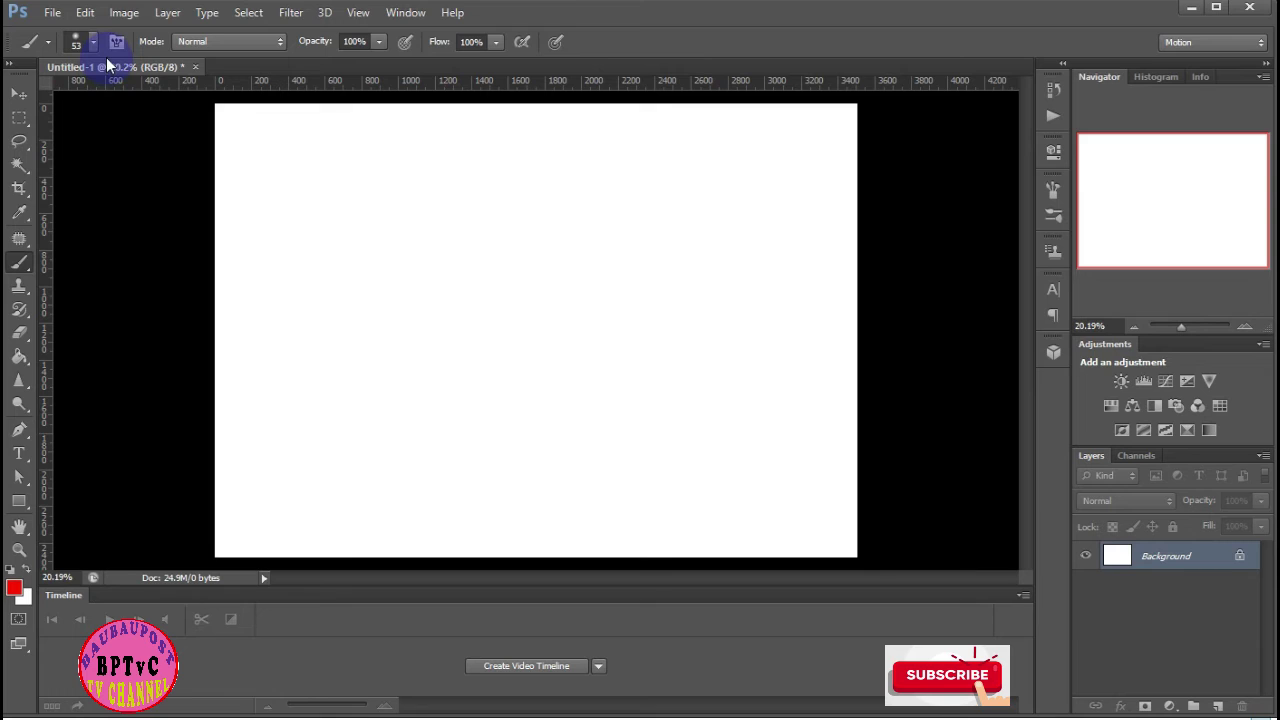
Load the 20 Graffiti Brushes.abr set into the Brush tool's presets
right_click(19, 262)
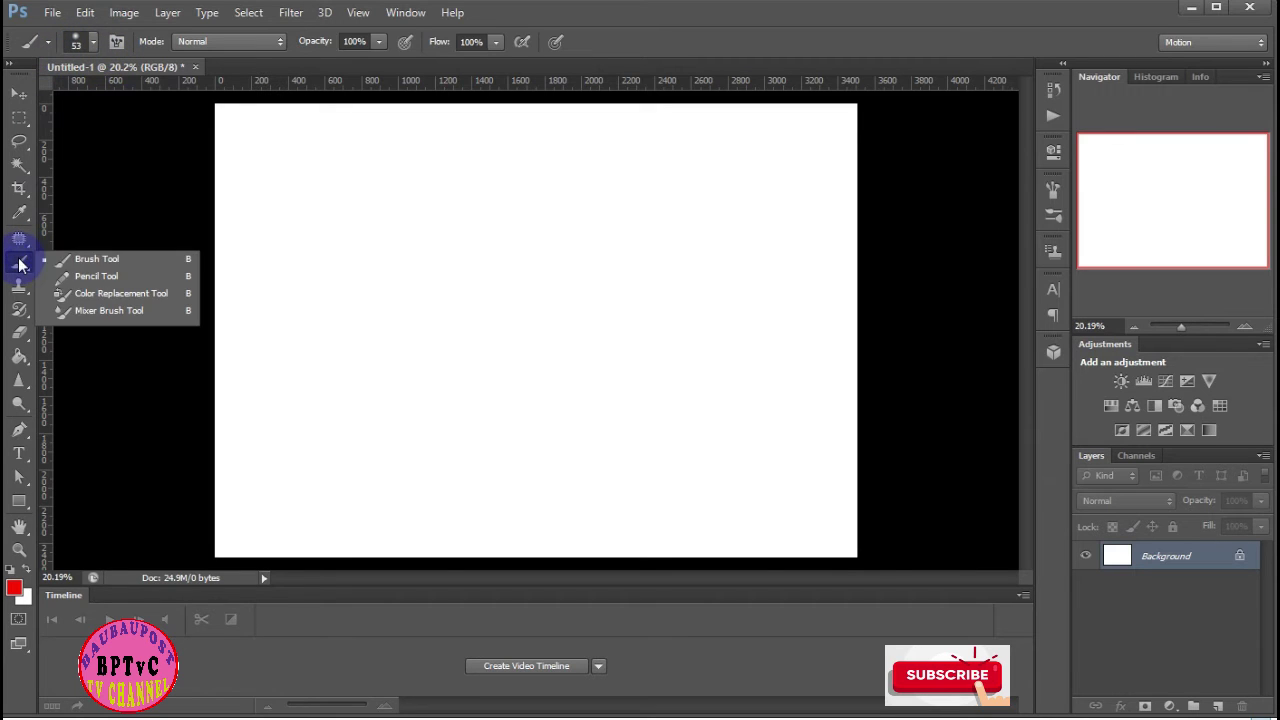
click(109, 258)
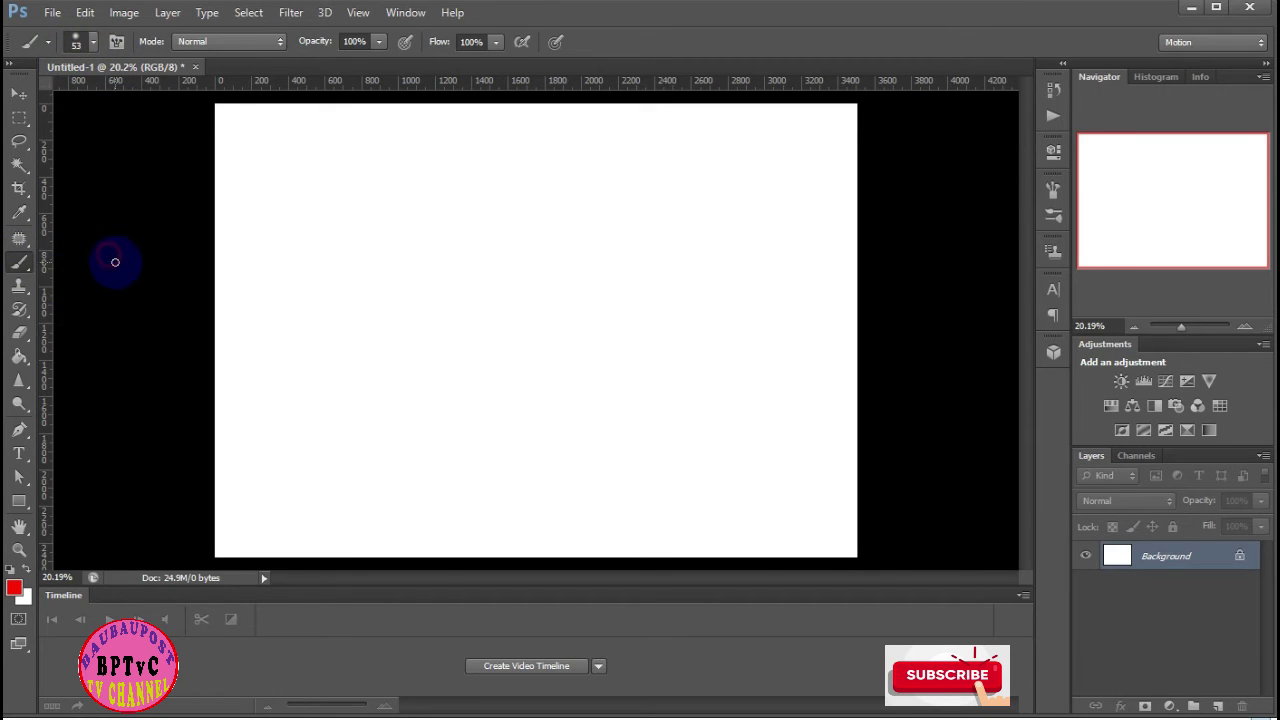
click(92, 42)
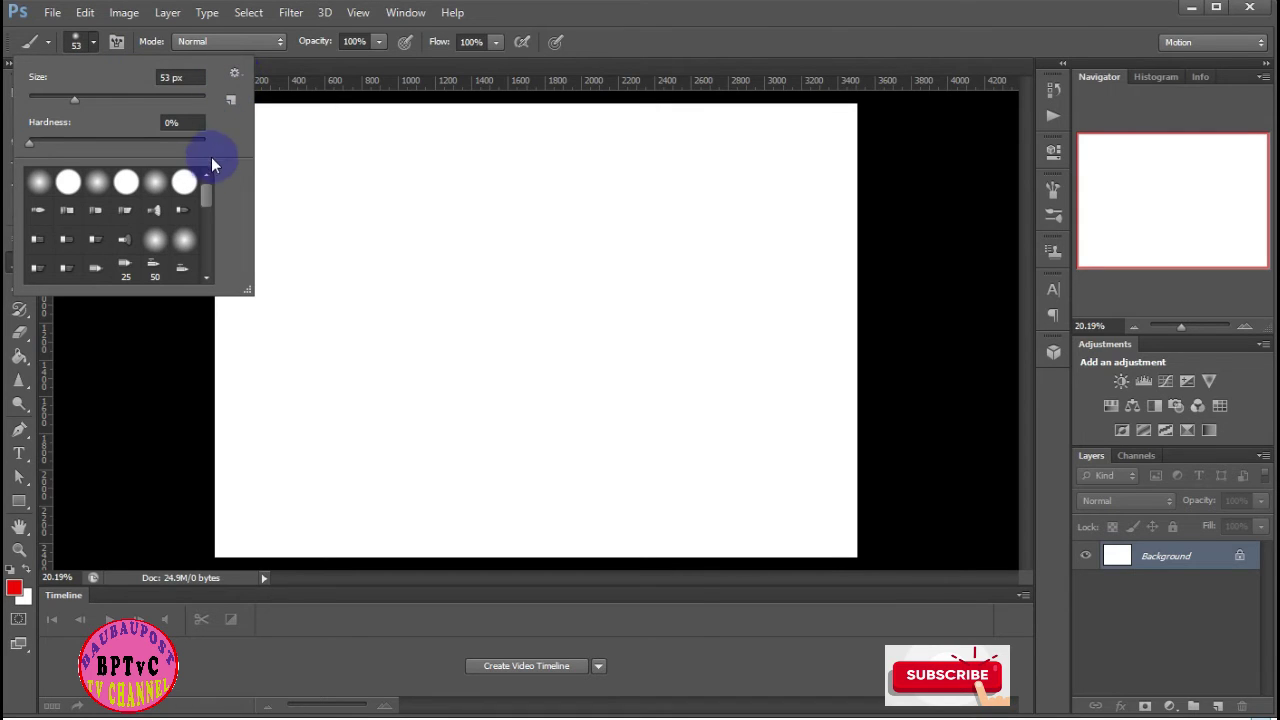
drag(205, 192, 215, 265)
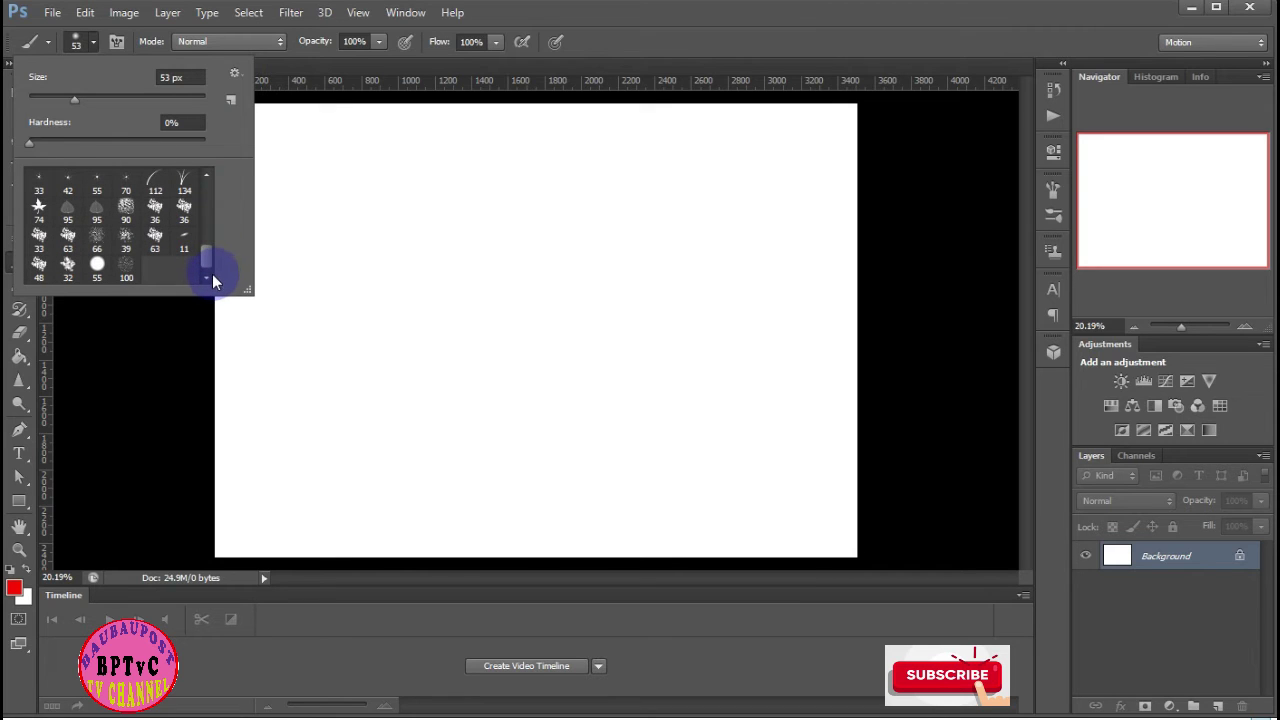
mouse_move(206, 257)
mouse_down()
mouse_move(212, 190)
mouse_move(208, 270)
mouse_move(214, 177)
mouse_up()
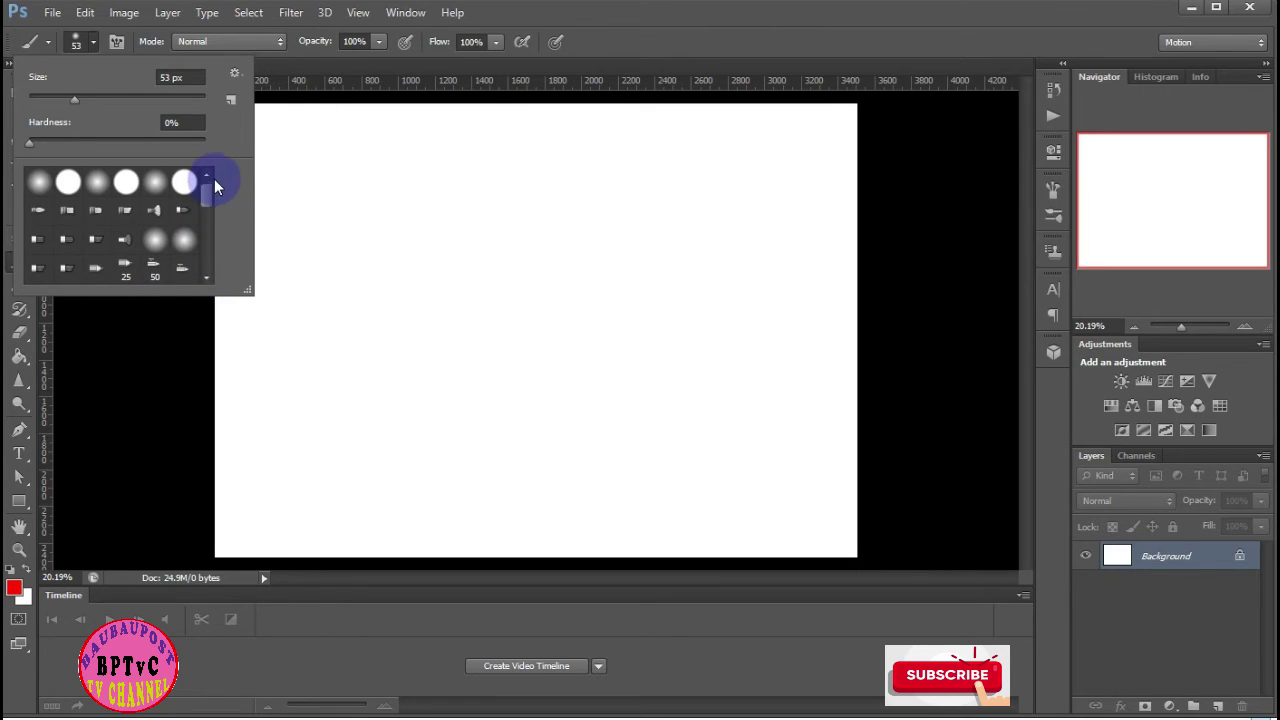
click(235, 77)
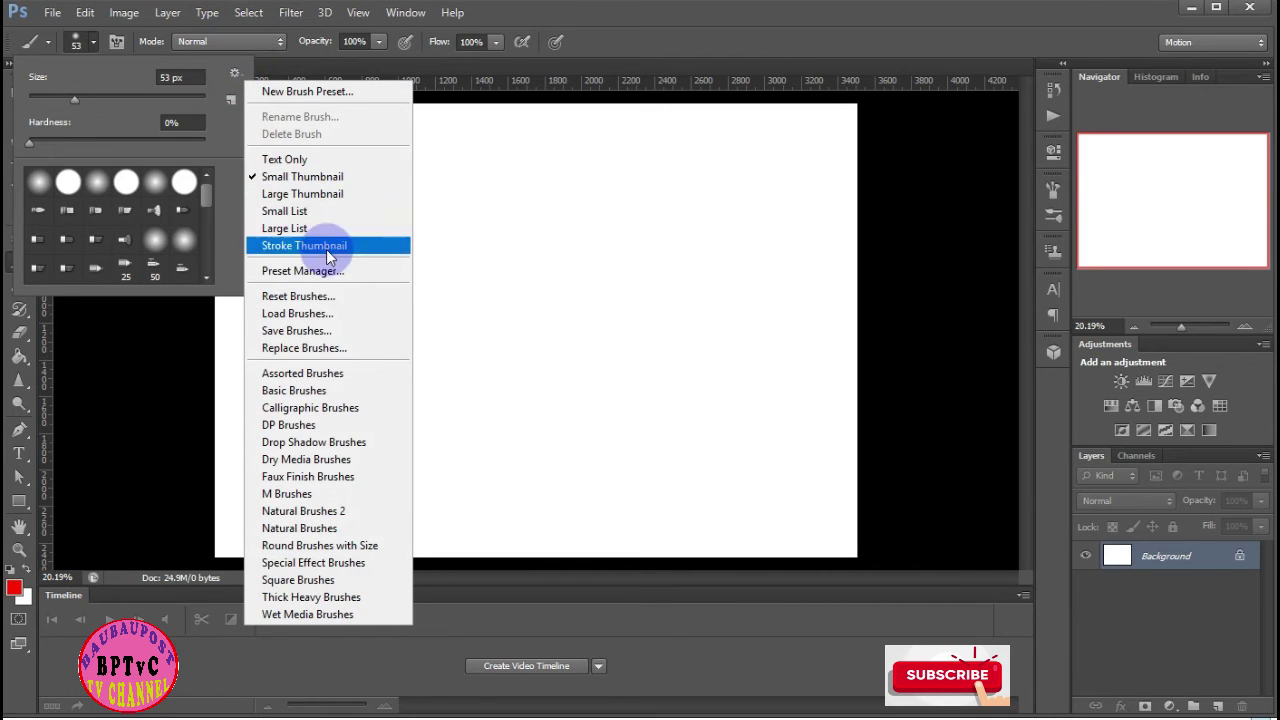
click(311, 316)
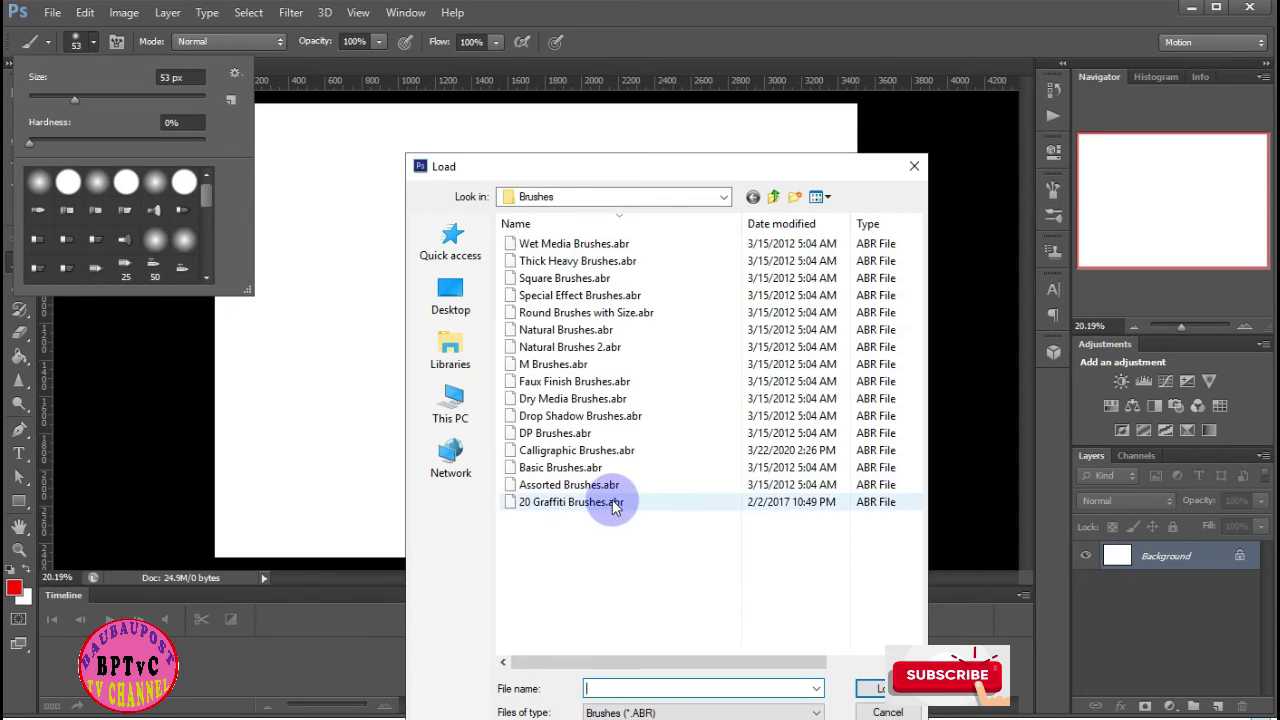
mouse_move(571, 502)
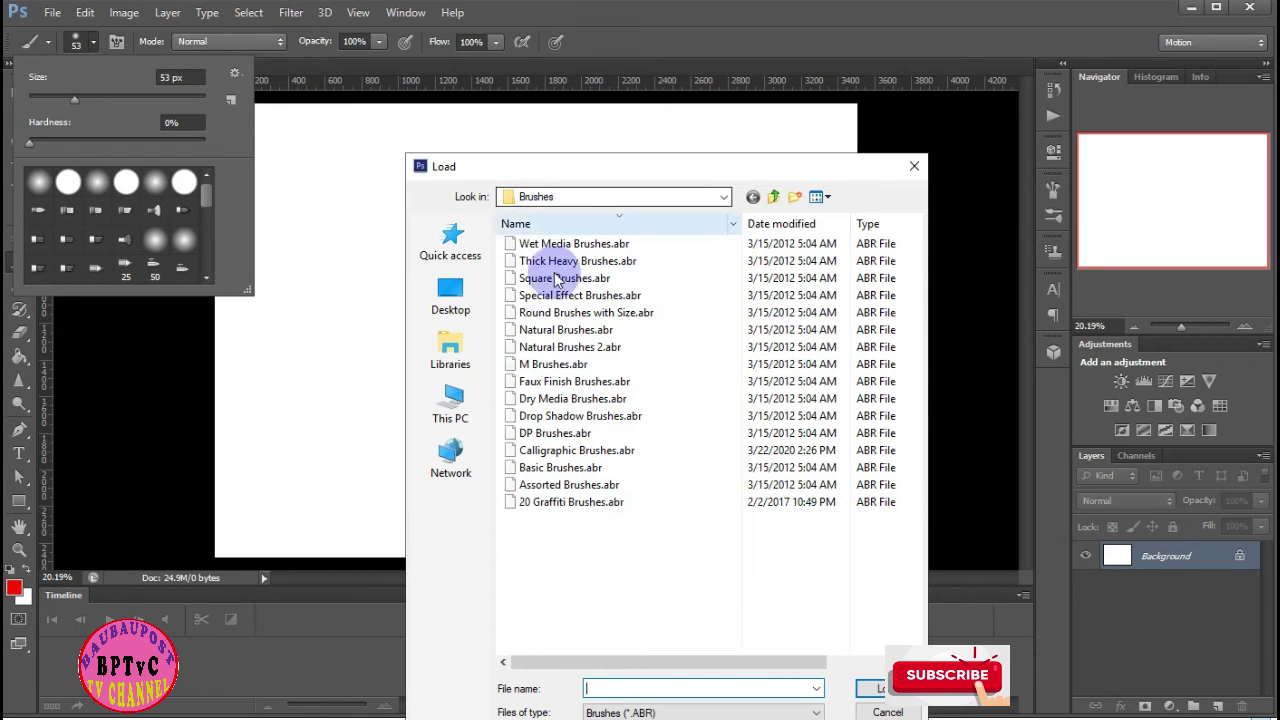
double_click(552, 508)
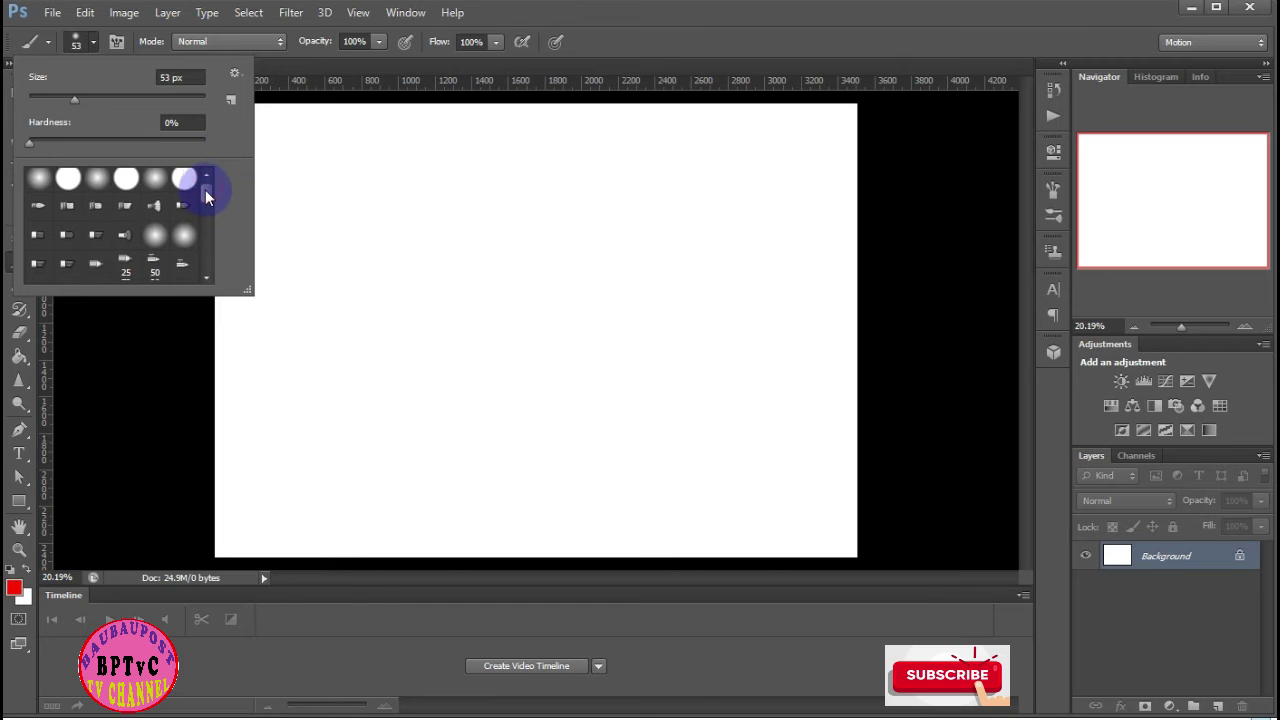
Scroll the Brush Preset list to the bottom to show the 2500 px graffiti brushes
drag(206, 190, 204, 272)
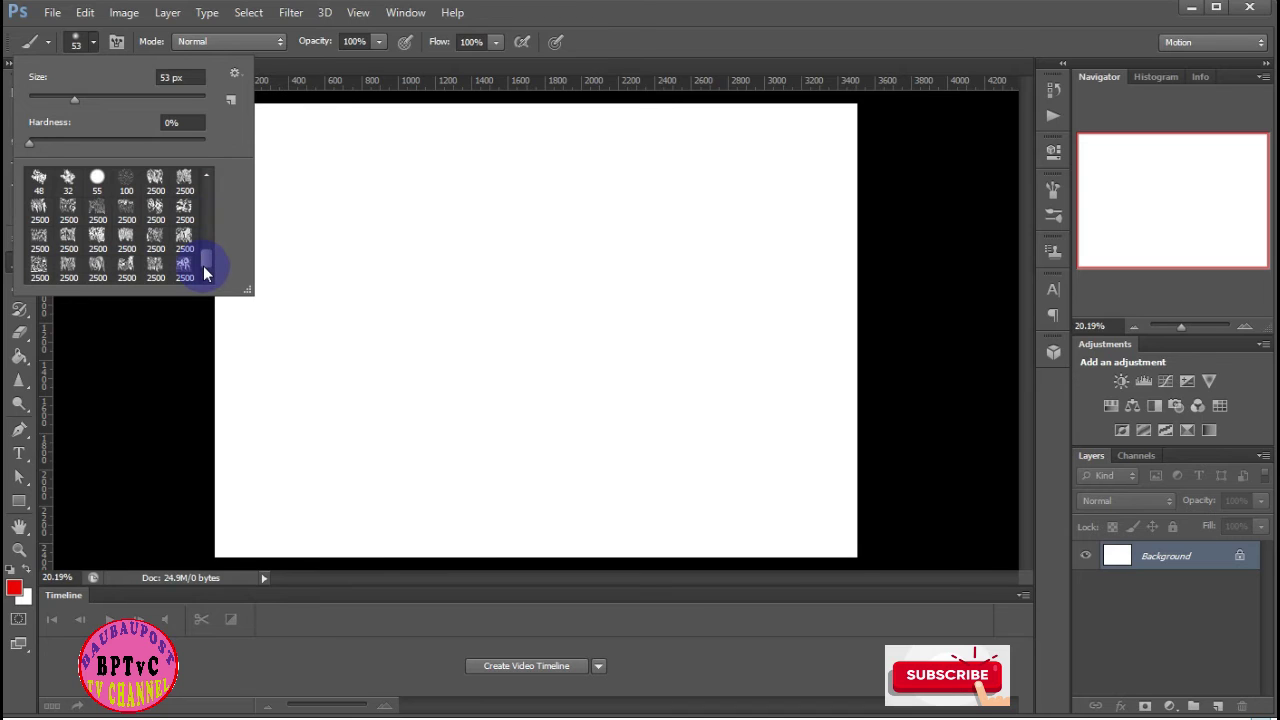
drag(204, 268, 218, 276)
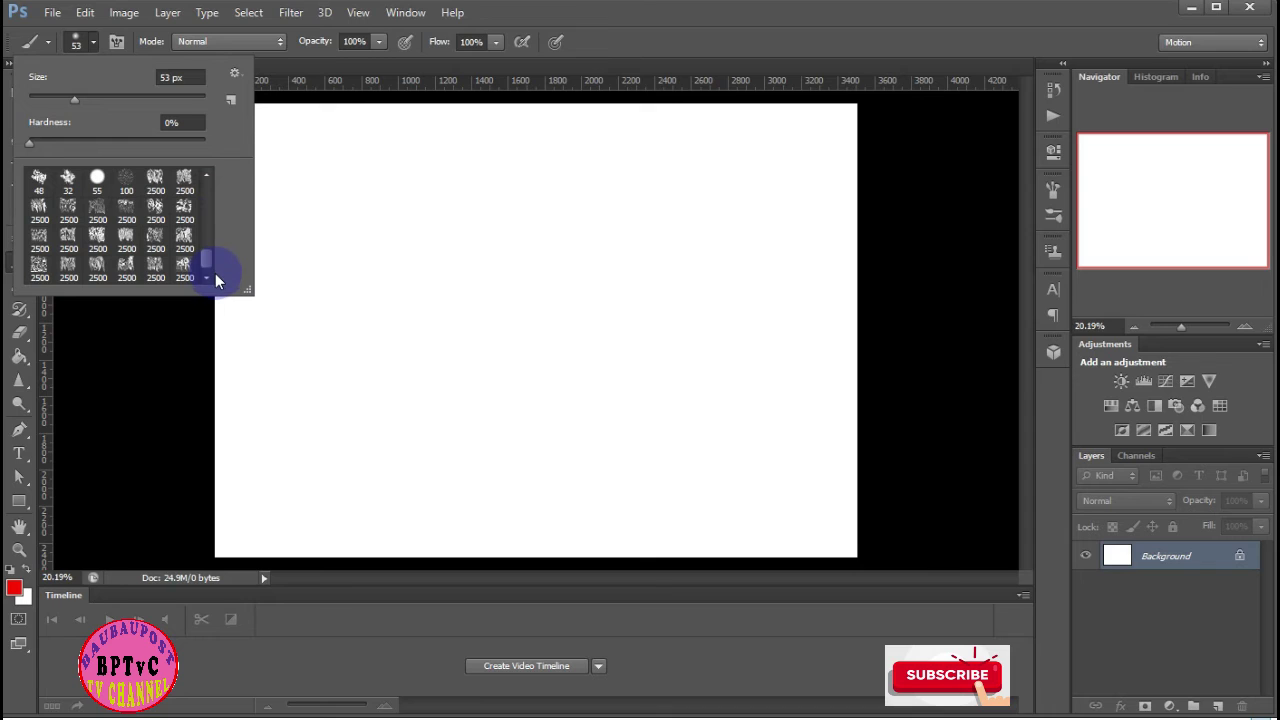
drag(216, 277, 211, 290)
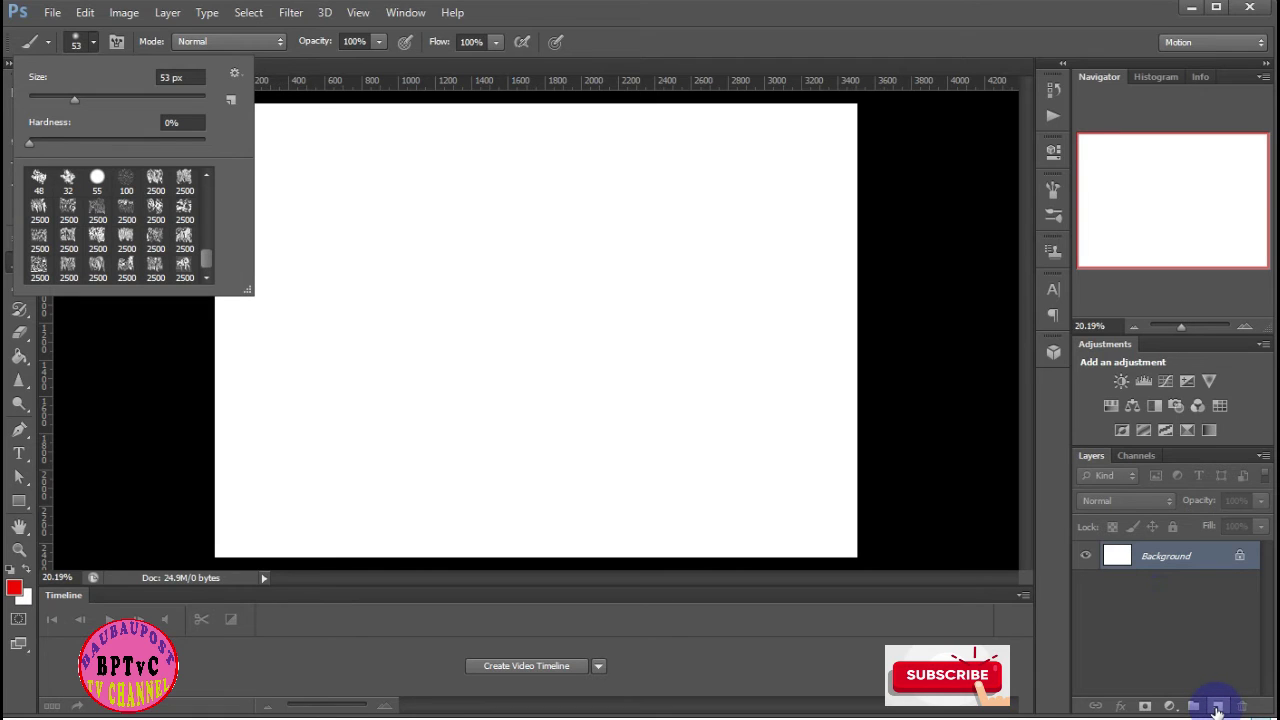
Stamp a red 2500 px graffiti brush onto a new Layer 1 and hide Background
click(1220, 708)
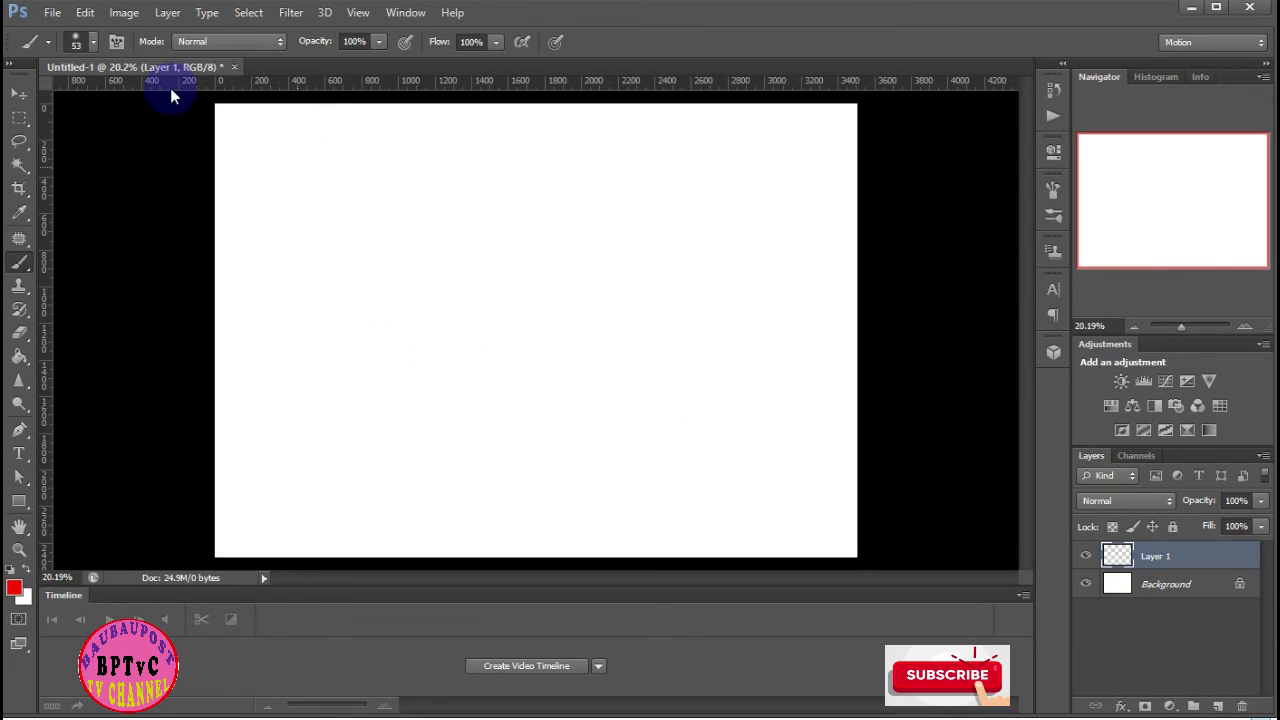
click(93, 42)
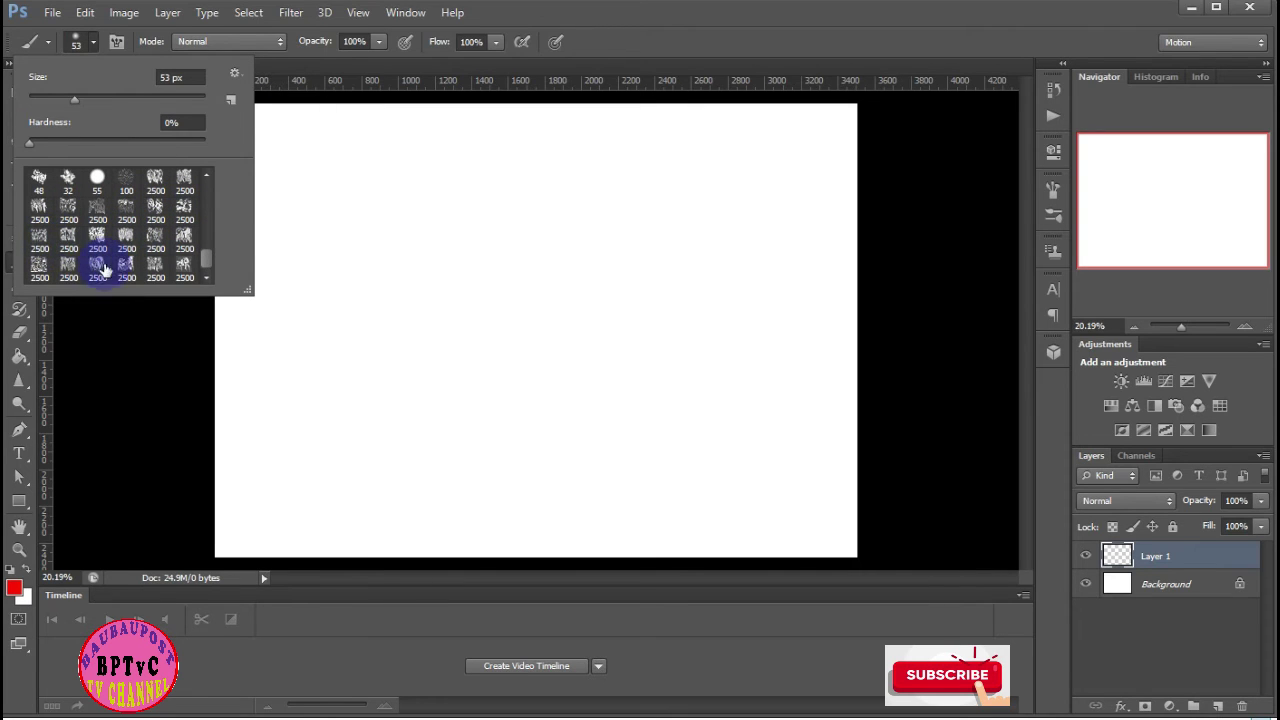
click(155, 240)
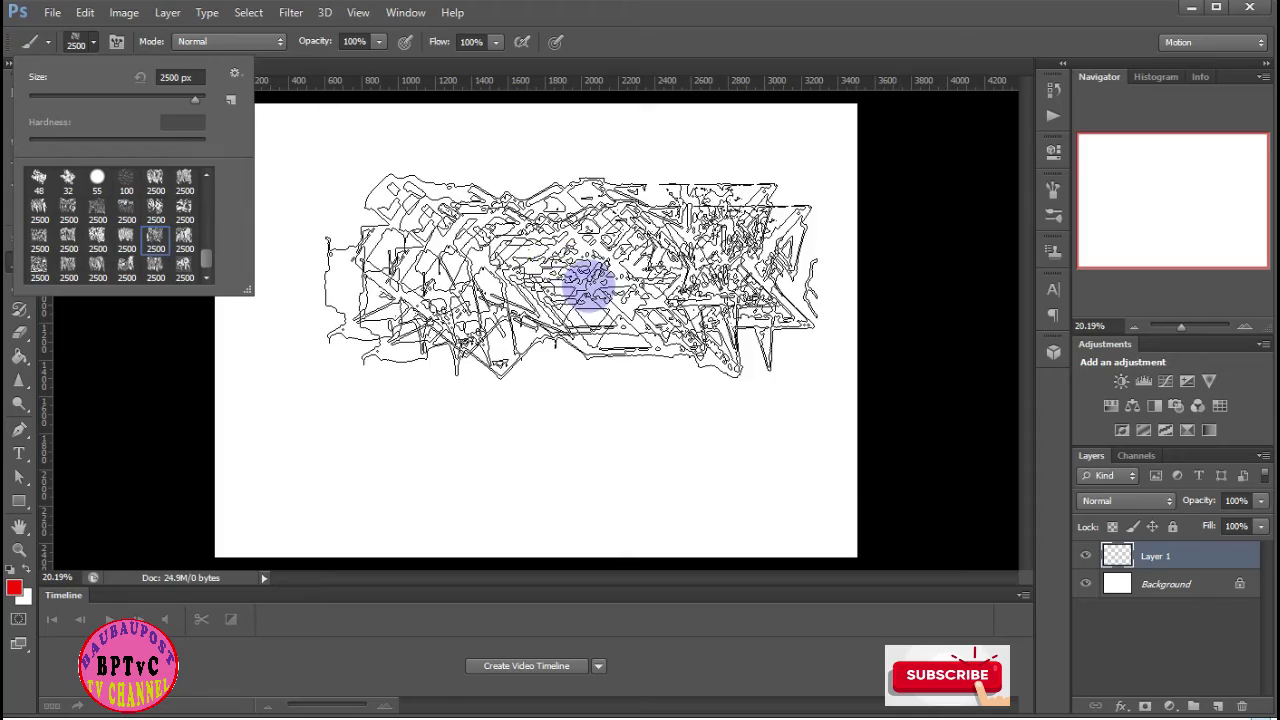
click(538, 251)
click(543, 250)
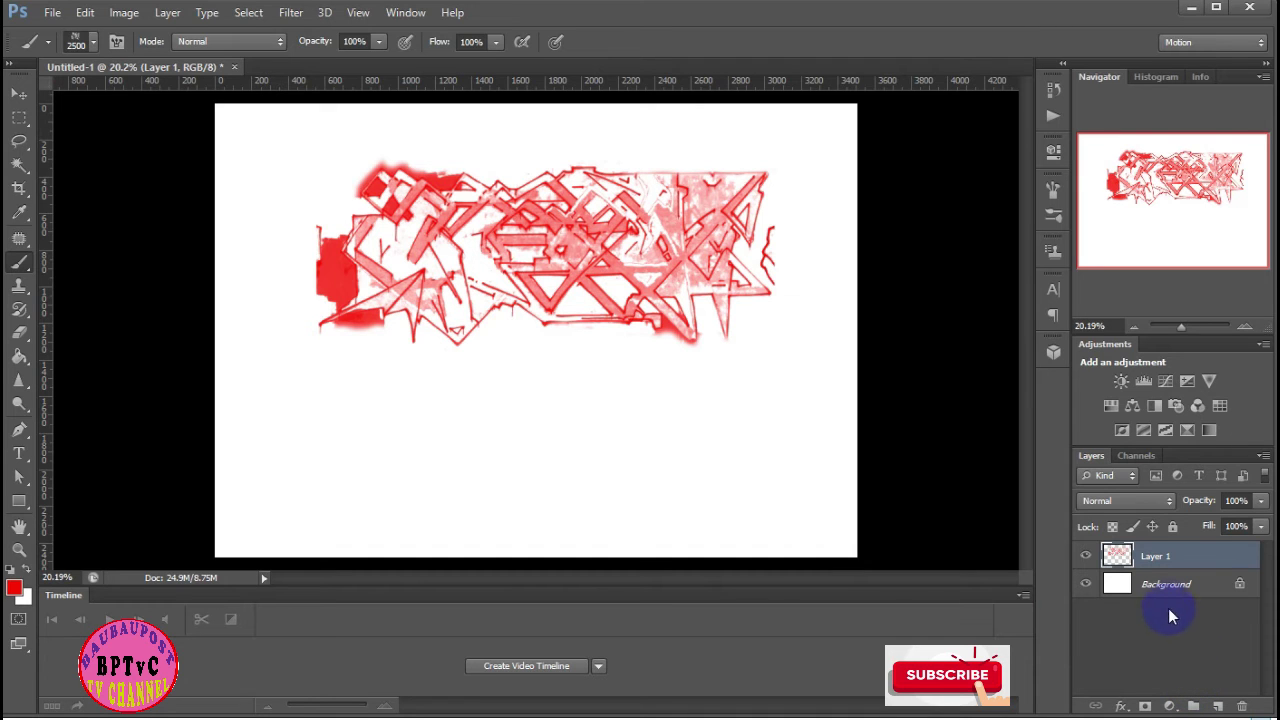
click(1085, 584)
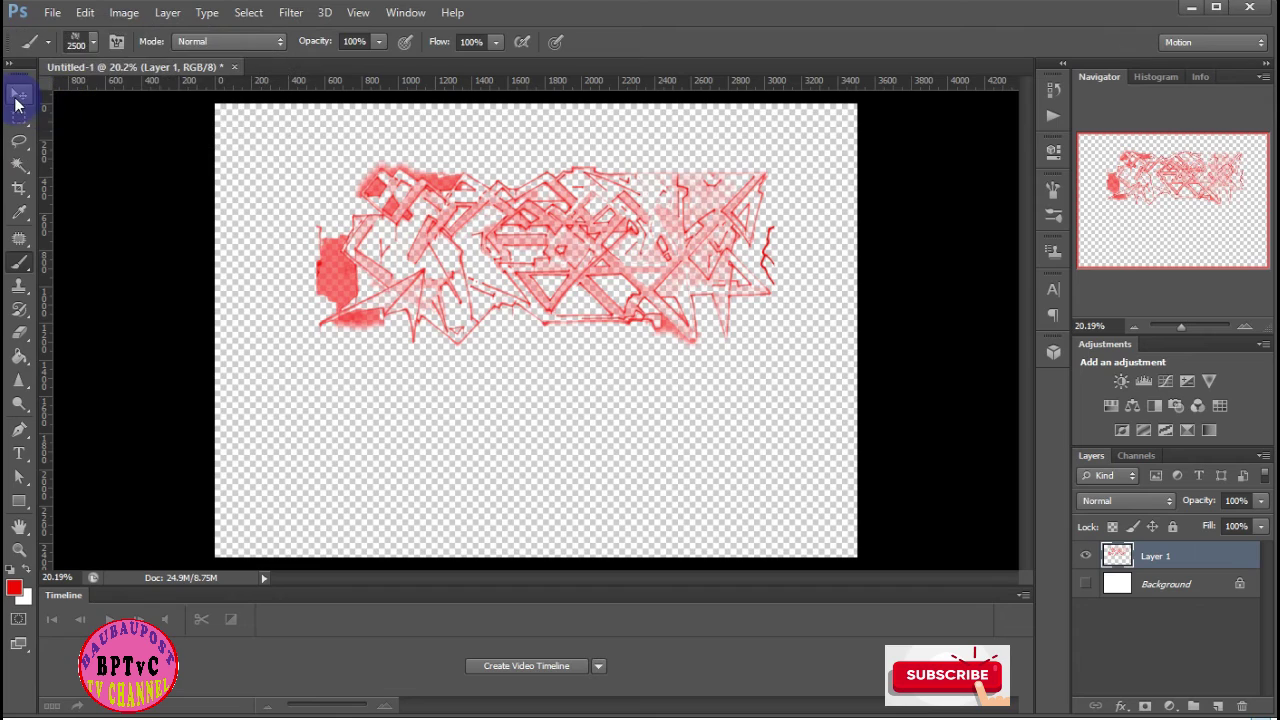
Move the graffiti around the canvas, show Background again, and delete Layer 1
click(19, 93)
mouse_move(549, 259)
mouse_down()
mouse_move(505, 280)
mouse_move(544, 291)
mouse_up()
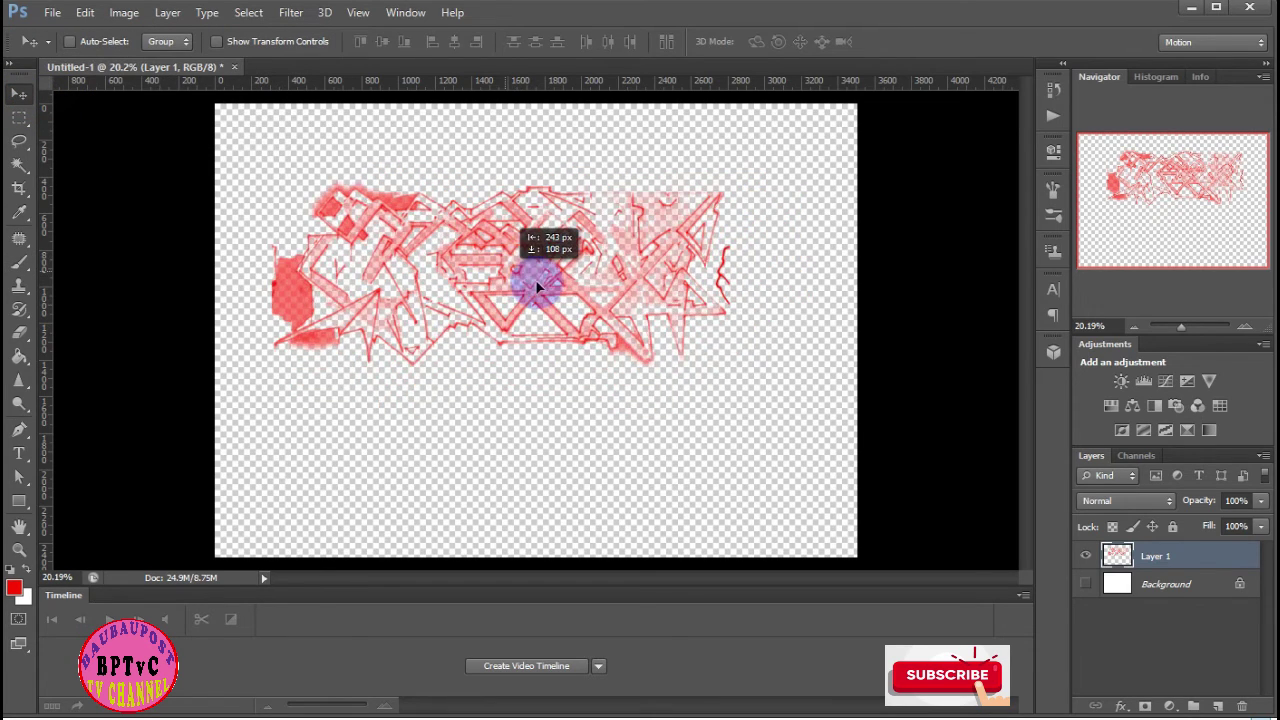
click(1087, 586)
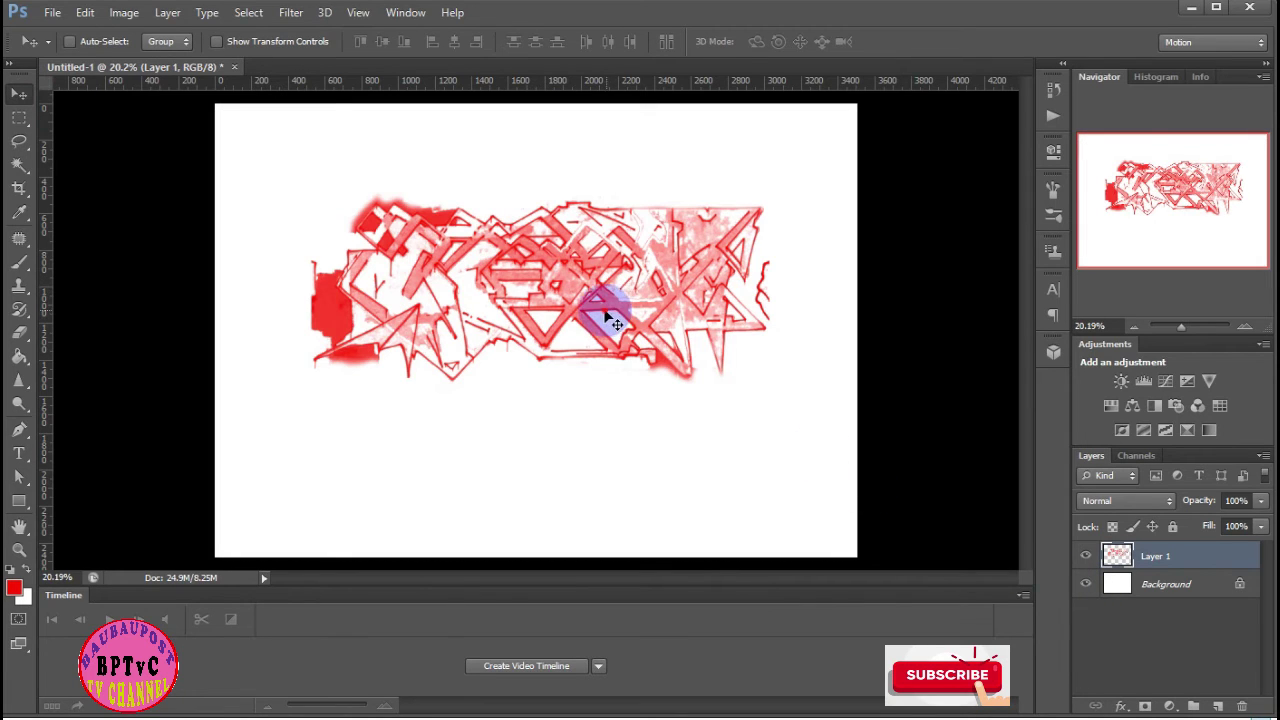
mouse_move(608, 313)
mouse_down()
mouse_move(627, 420)
mouse_move(536, 297)
mouse_up()
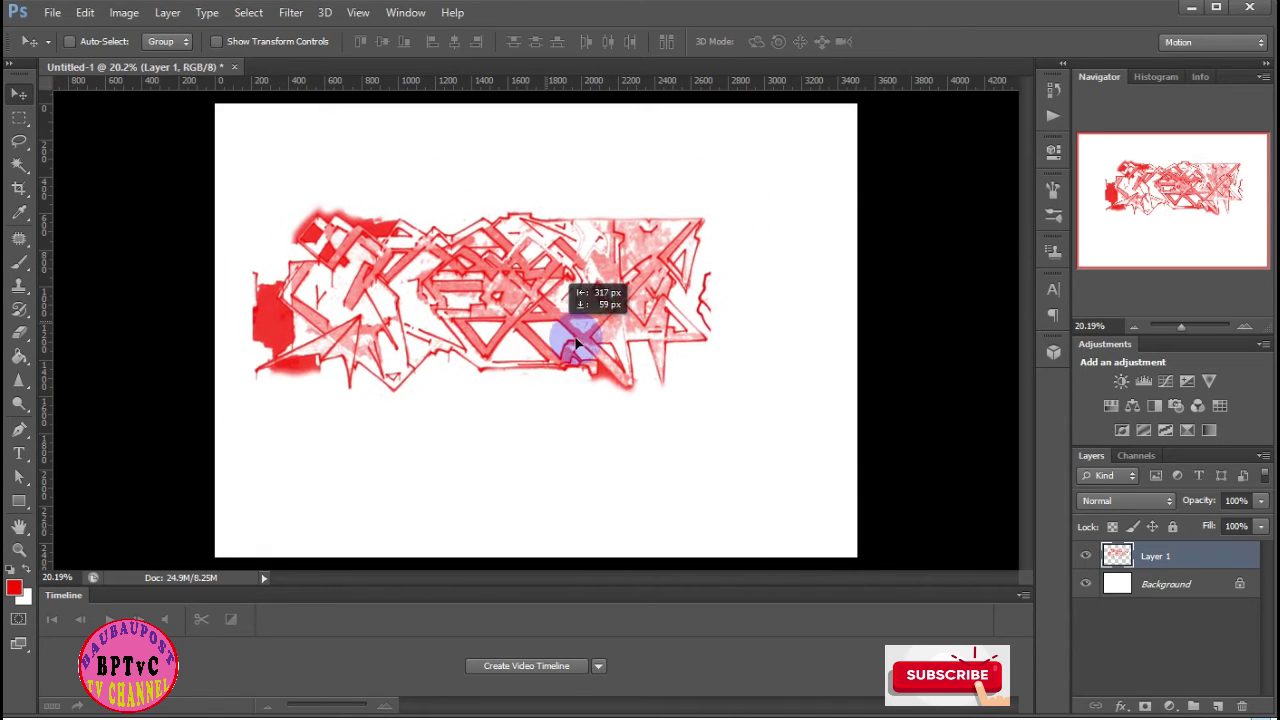
drag(536, 297, 605, 275)
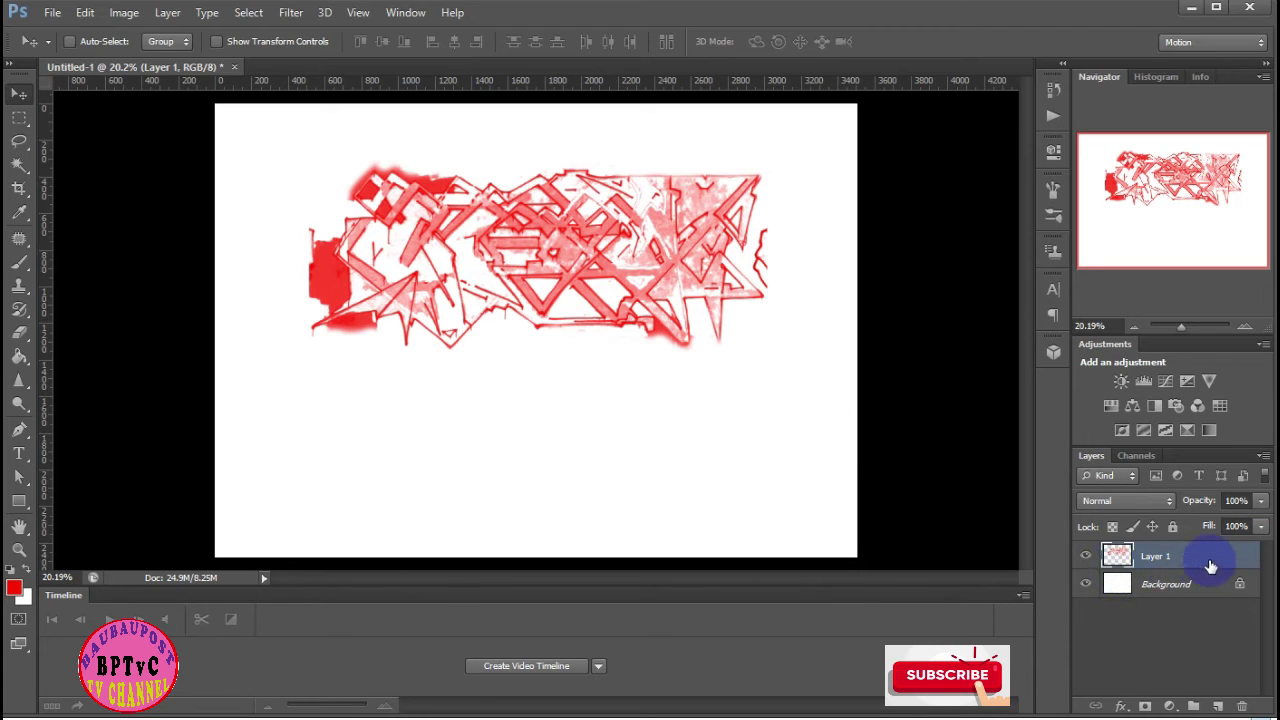
drag(1216, 558, 1243, 707)
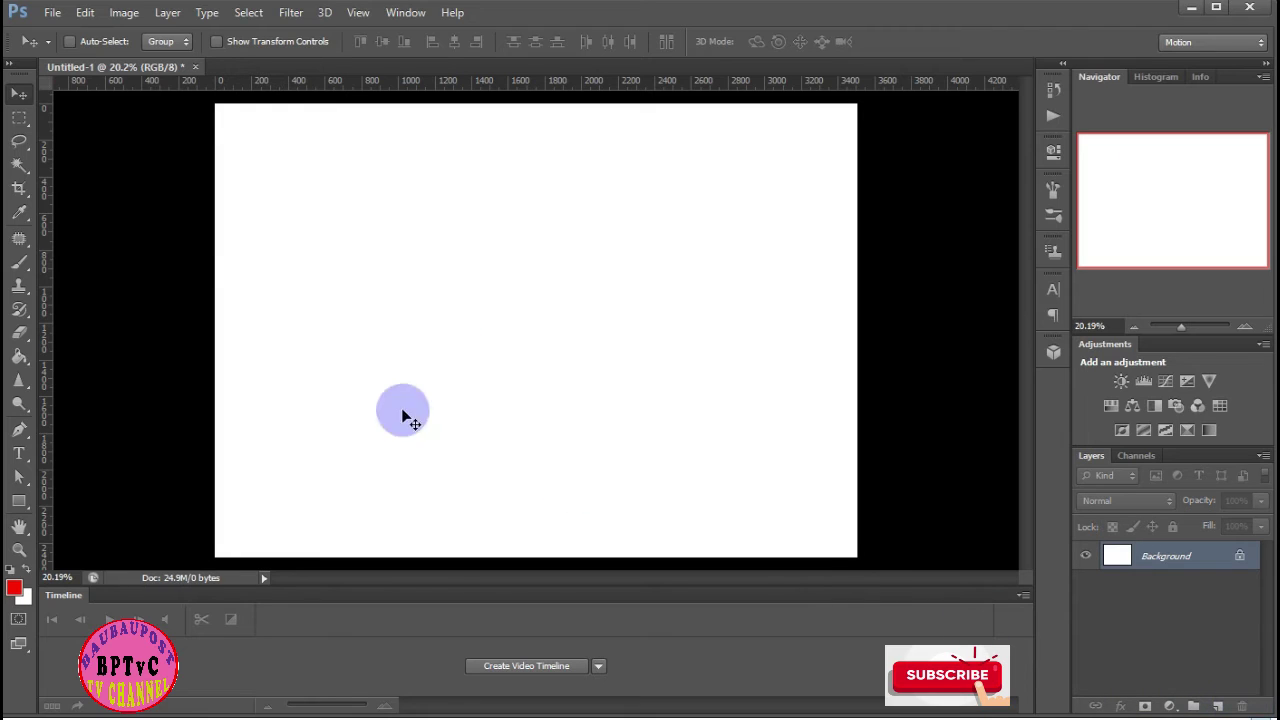
Select the standard Brush Tool to paint graffiti directly on the Background layer
click(20, 272)
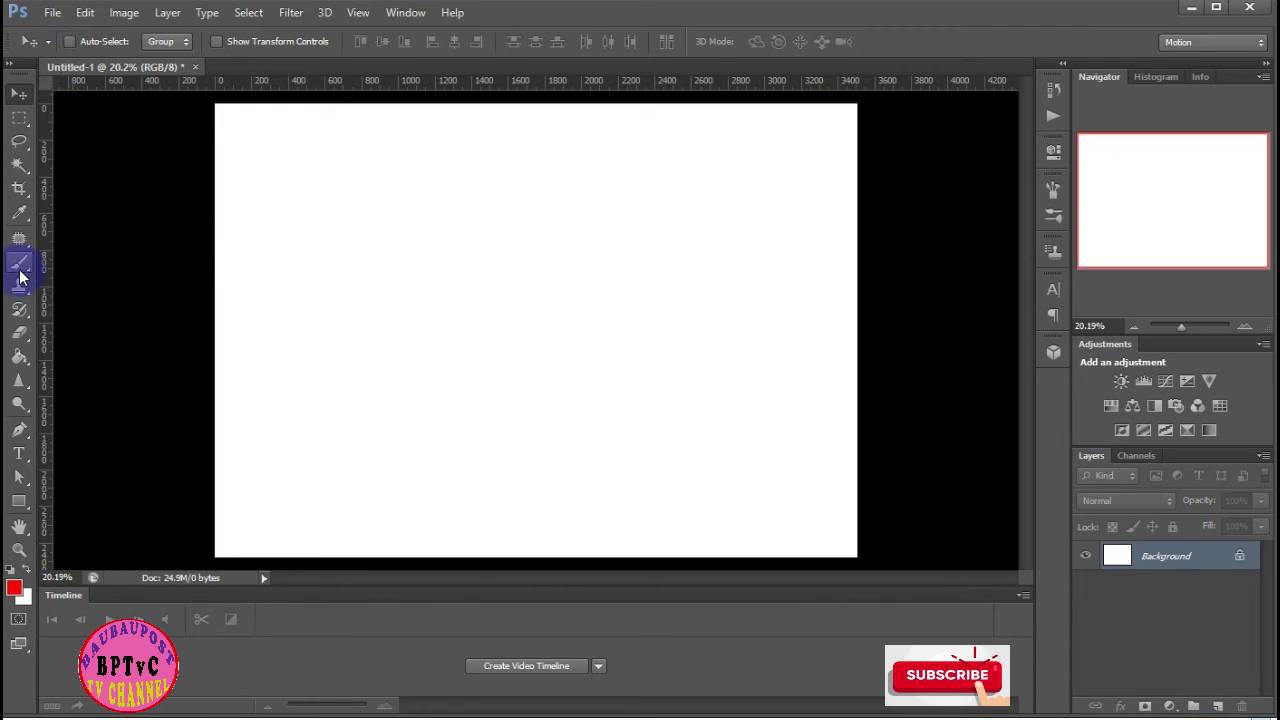
right_click(23, 266)
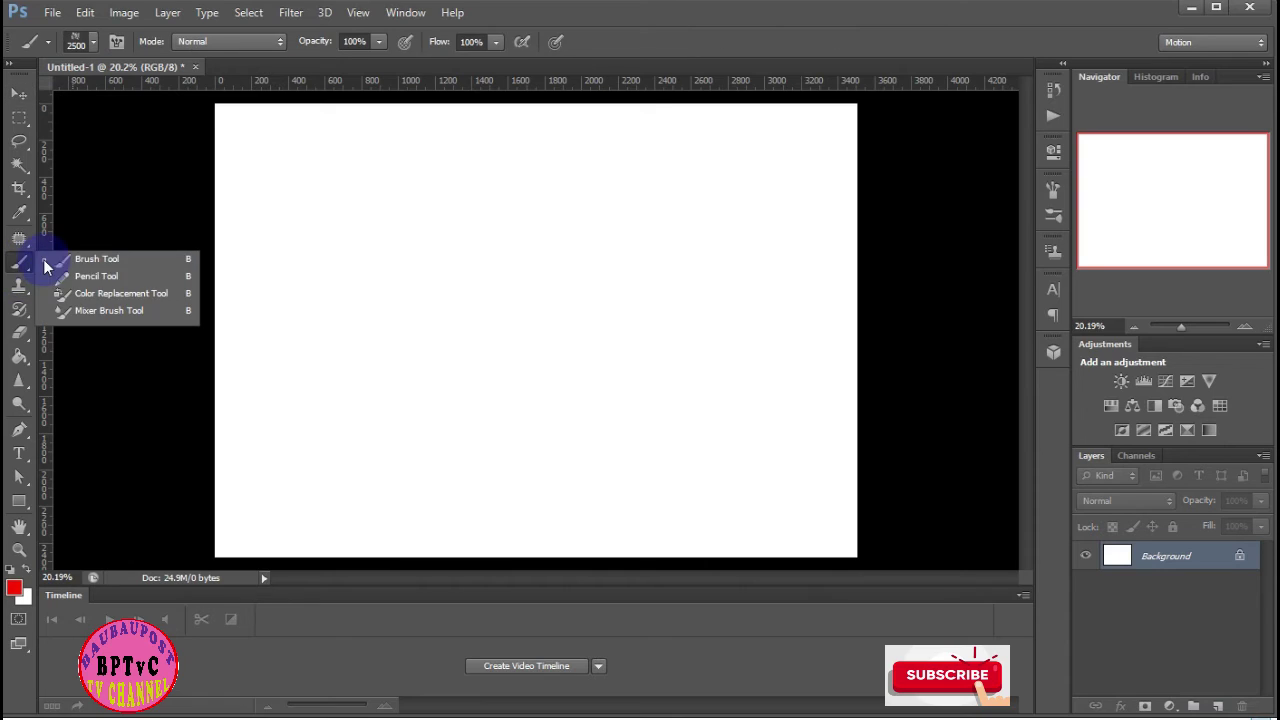
click(100, 257)
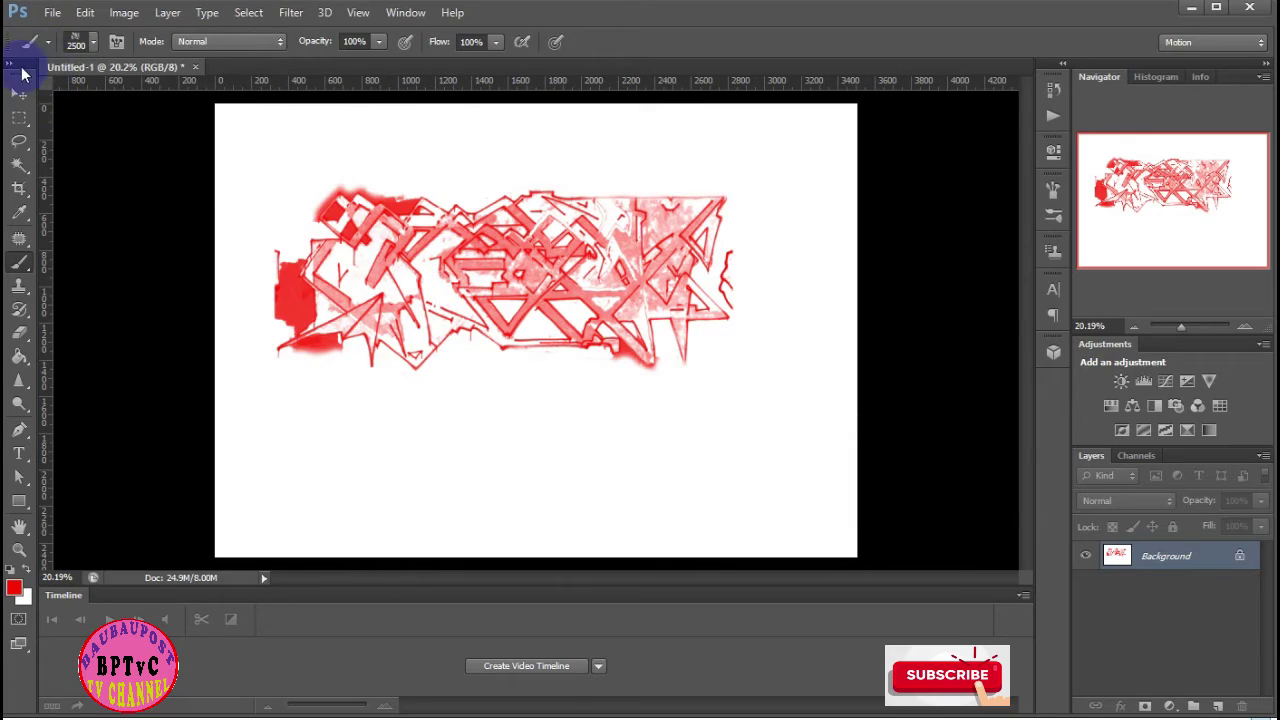
Try three times to move the Background graffiti, dismissing each locked-layer error
click(20, 94)
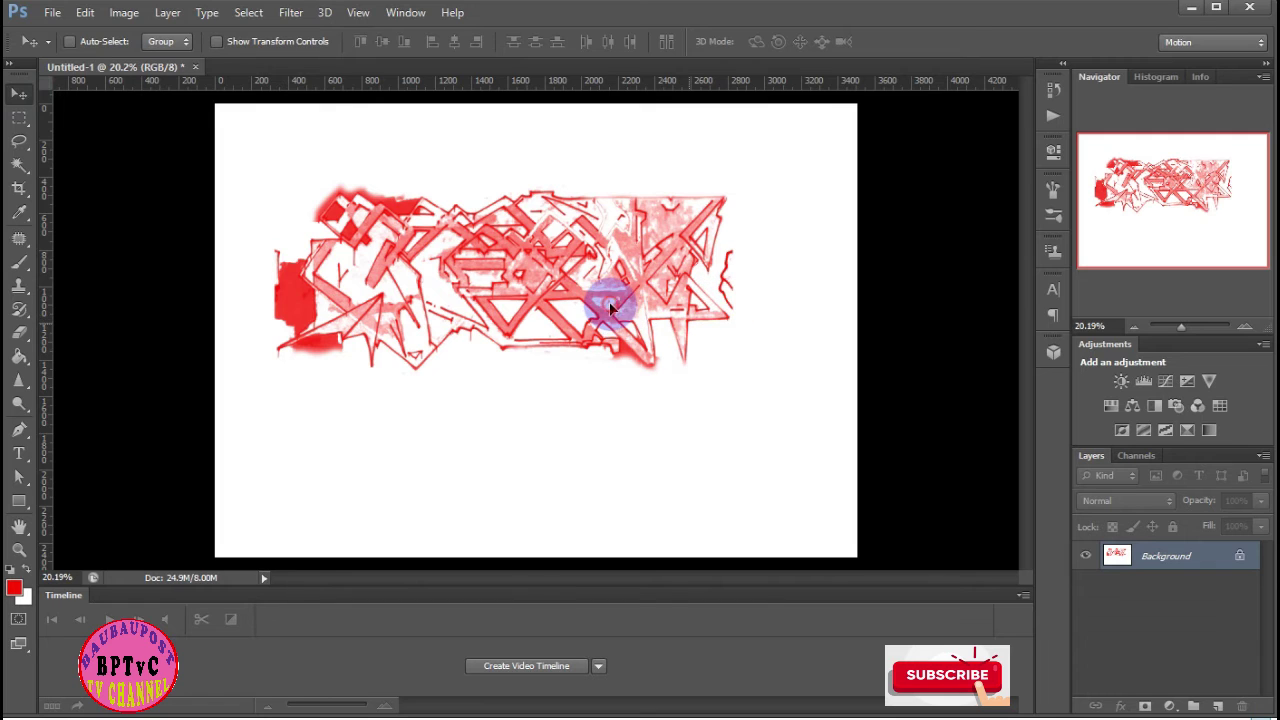
drag(625, 320, 577, 290)
click(650, 264)
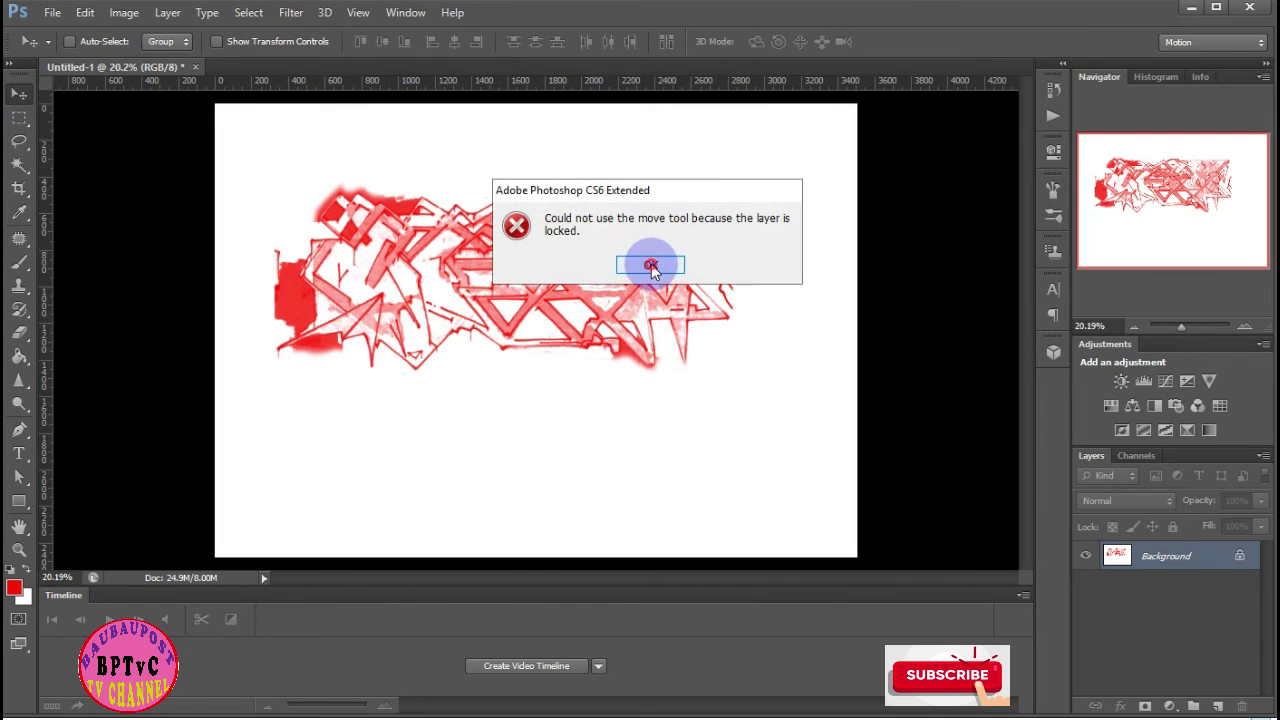
drag(655, 268, 414, 266)
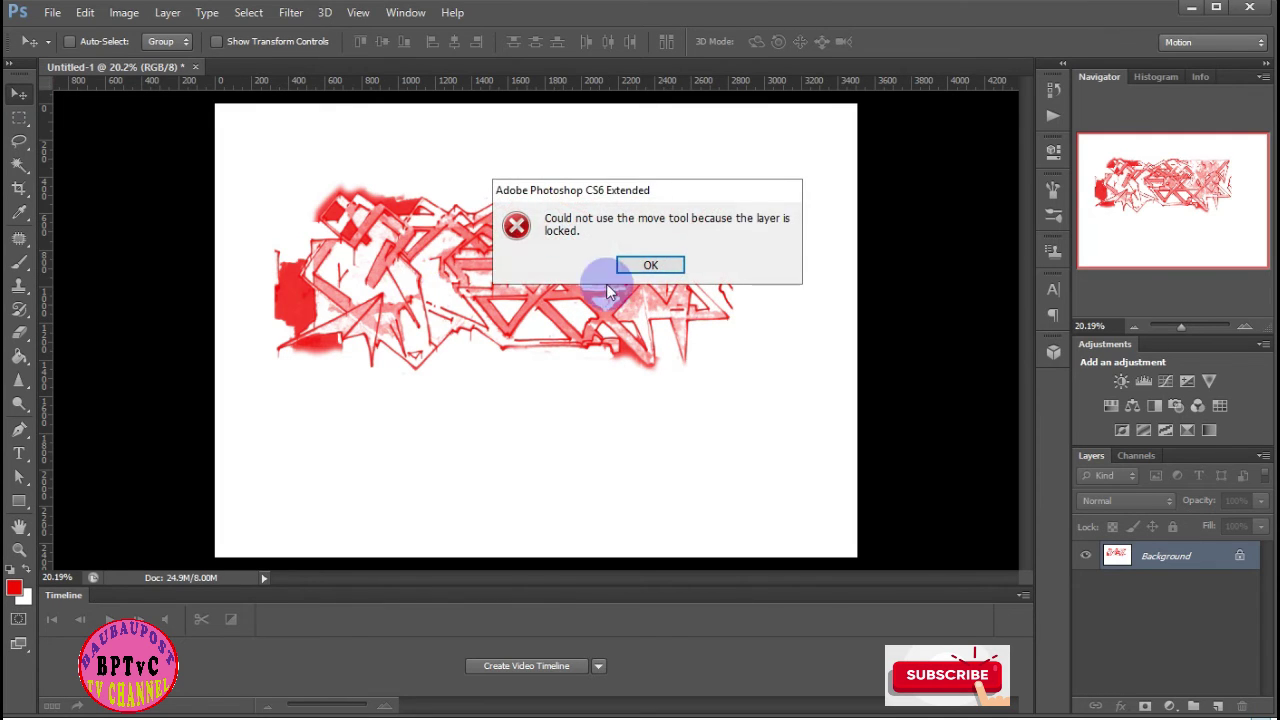
click(651, 265)
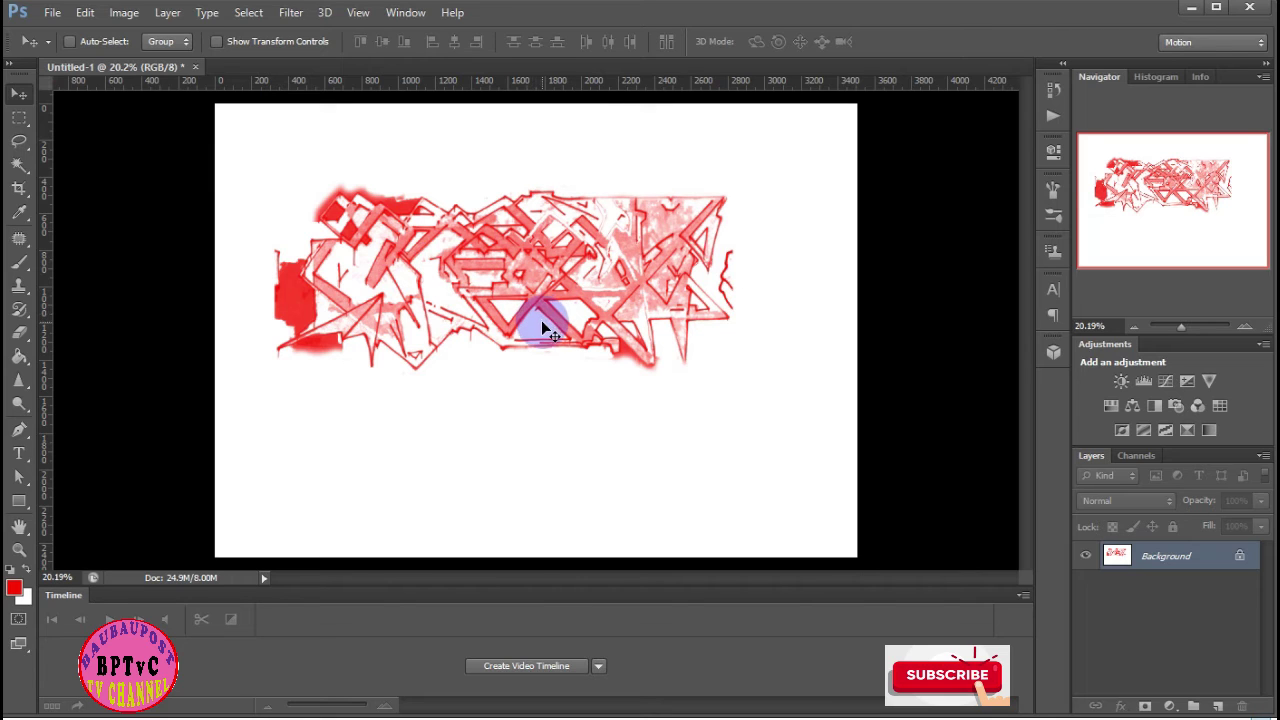
drag(548, 330, 706, 420)
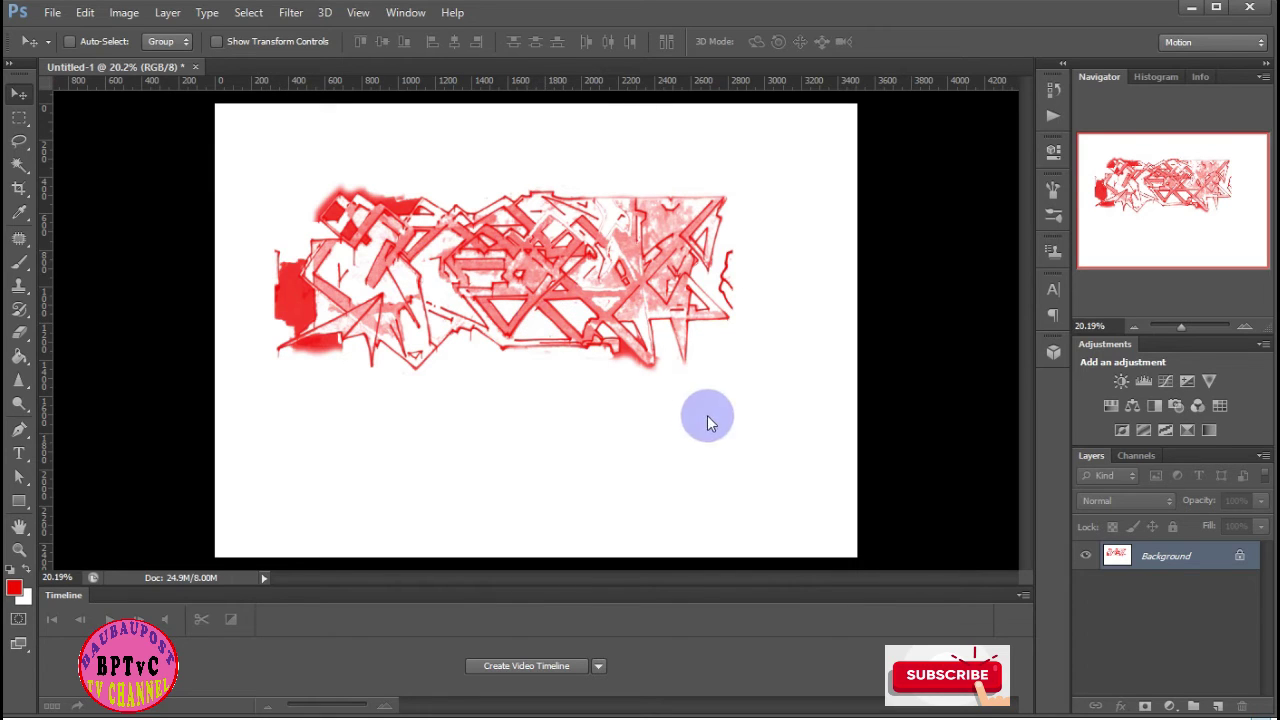
click(665, 262)
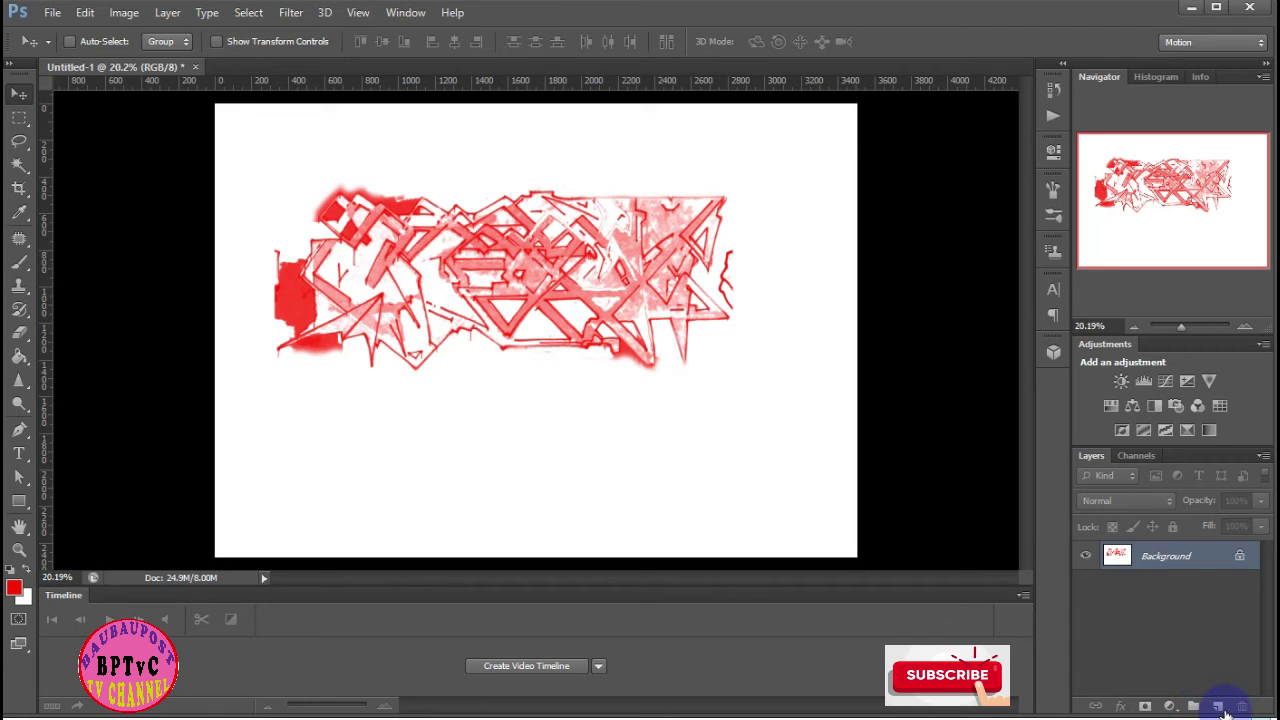
Stamp a second red graffiti below the first on a new Layer 1
click(1220, 706)
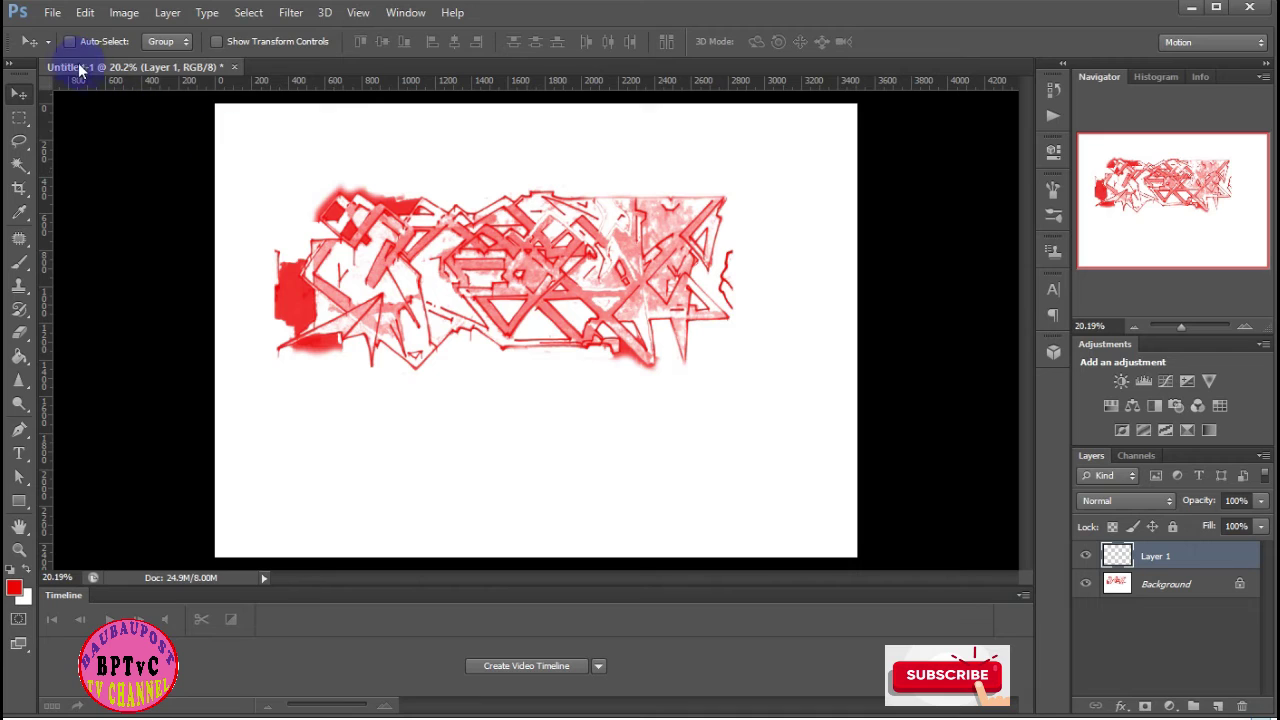
click(16, 268)
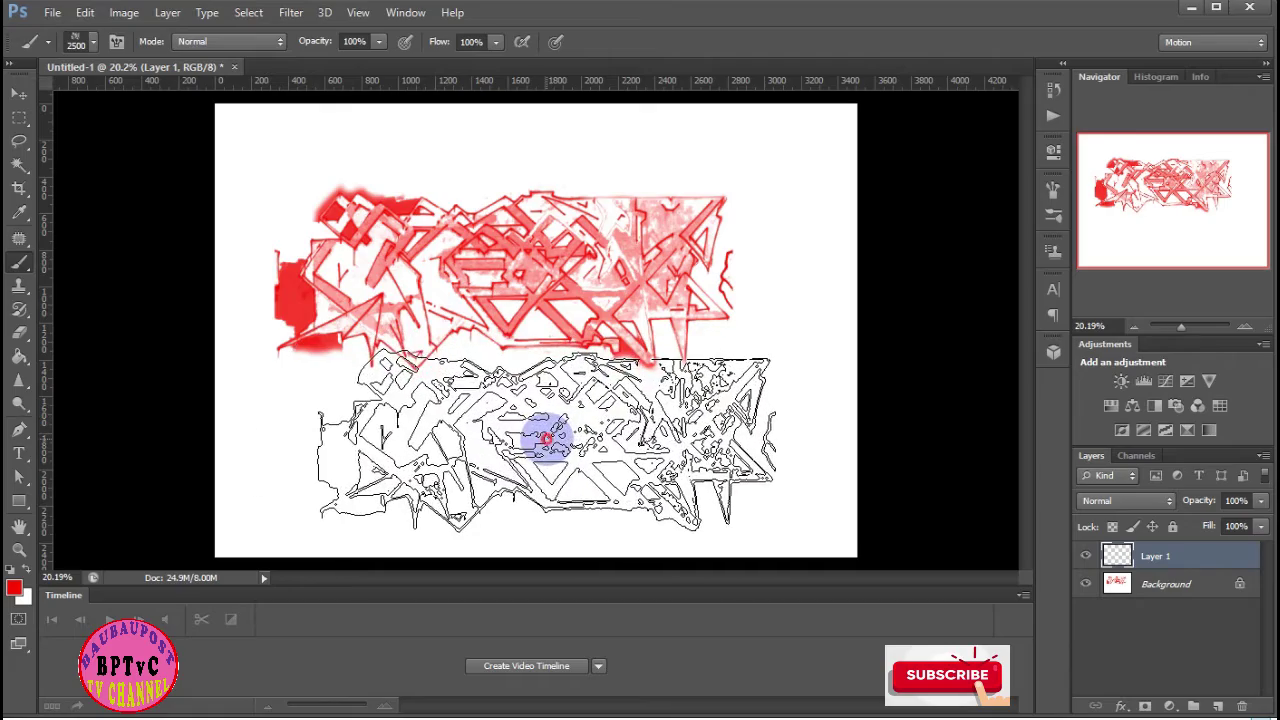
click(565, 437)
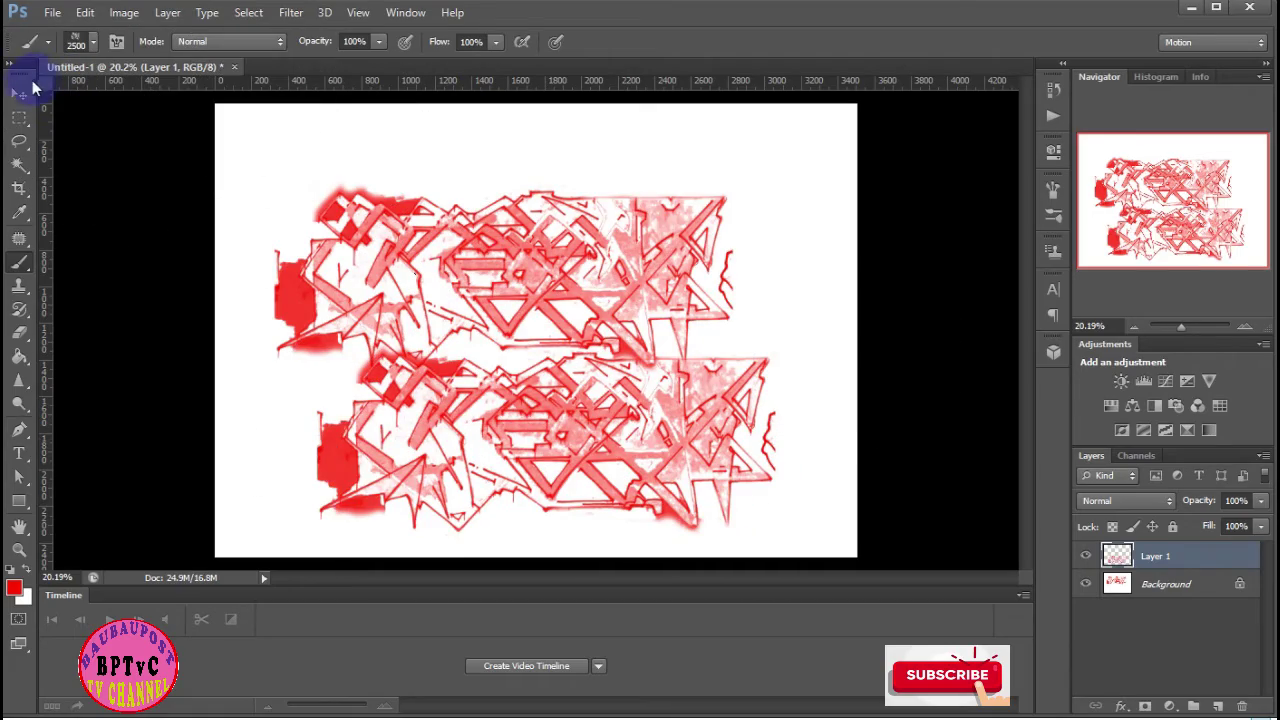
Move the second graffiti up and nudge it to overlap the first
click(14, 100)
mouse_move(538, 400)
mouse_down()
mouse_move(620, 405)
mouse_move(486, 414)
mouse_move(443, 400)
mouse_move(543, 414)
mouse_move(560, 436)
mouse_move(486, 416)
mouse_move(535, 412)
mouse_up()
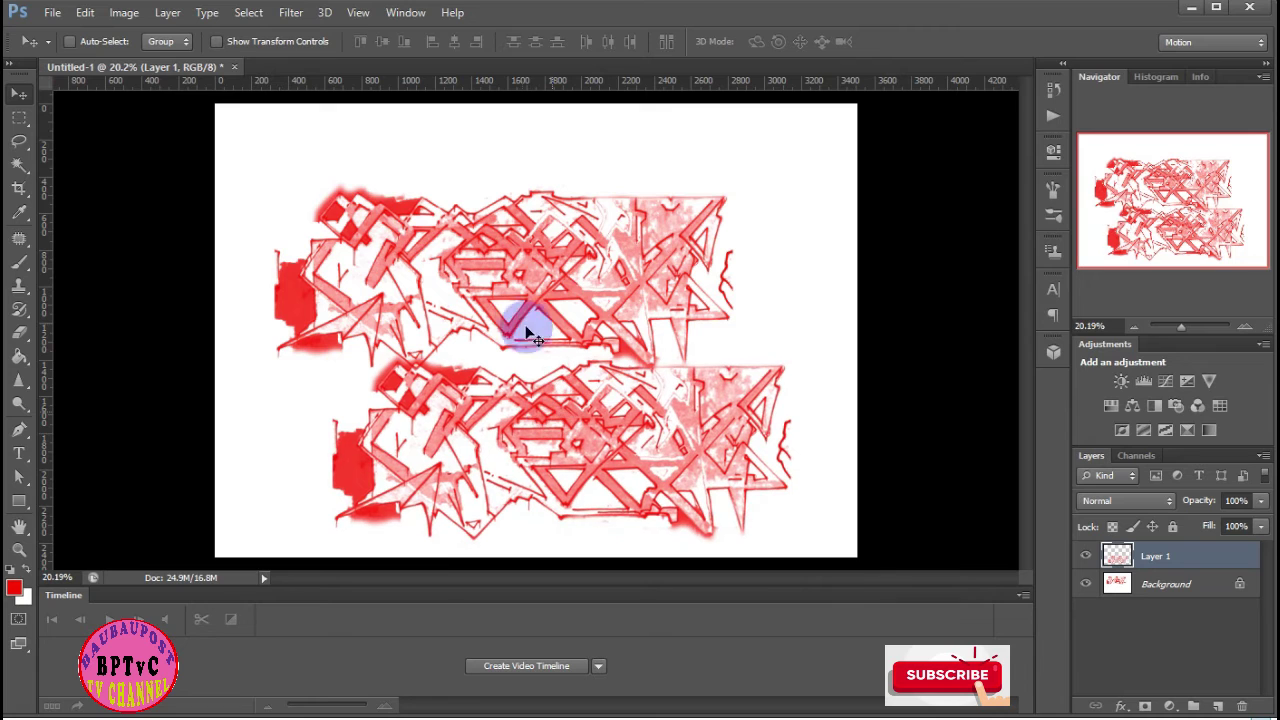
mouse_move(537, 288)
mouse_down()
mouse_move(571, 214)
mouse_move(537, 263)
mouse_move(522, 239)
mouse_move(643, 381)
mouse_move(491, 429)
mouse_move(514, 434)
mouse_move(589, 323)
mouse_move(583, 428)
mouse_up()
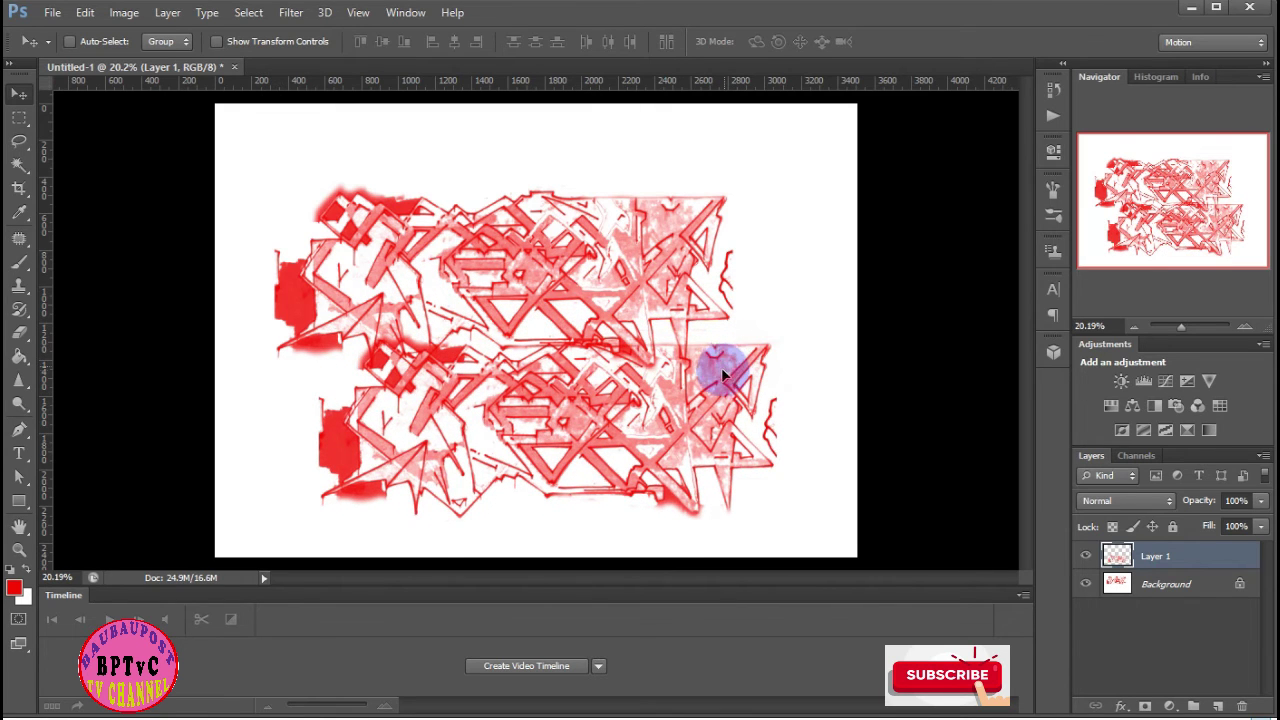
drag(724, 375, 672, 394)
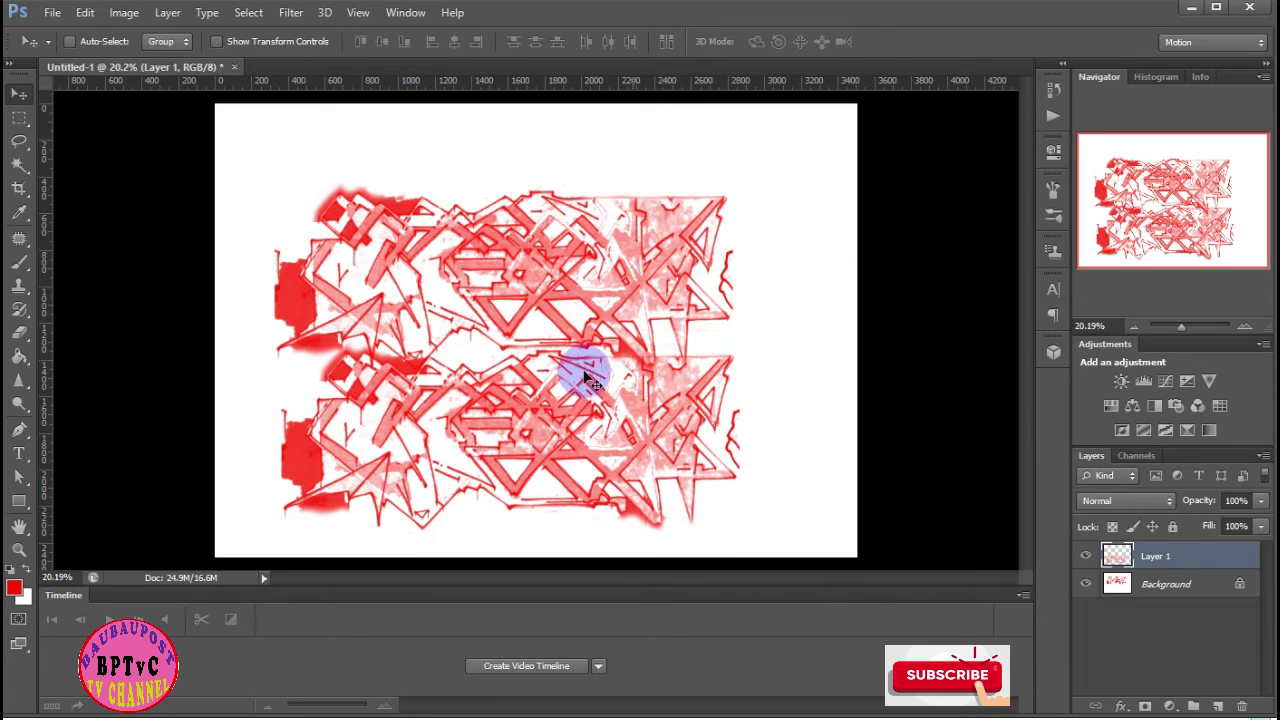
drag(563, 386, 603, 402)
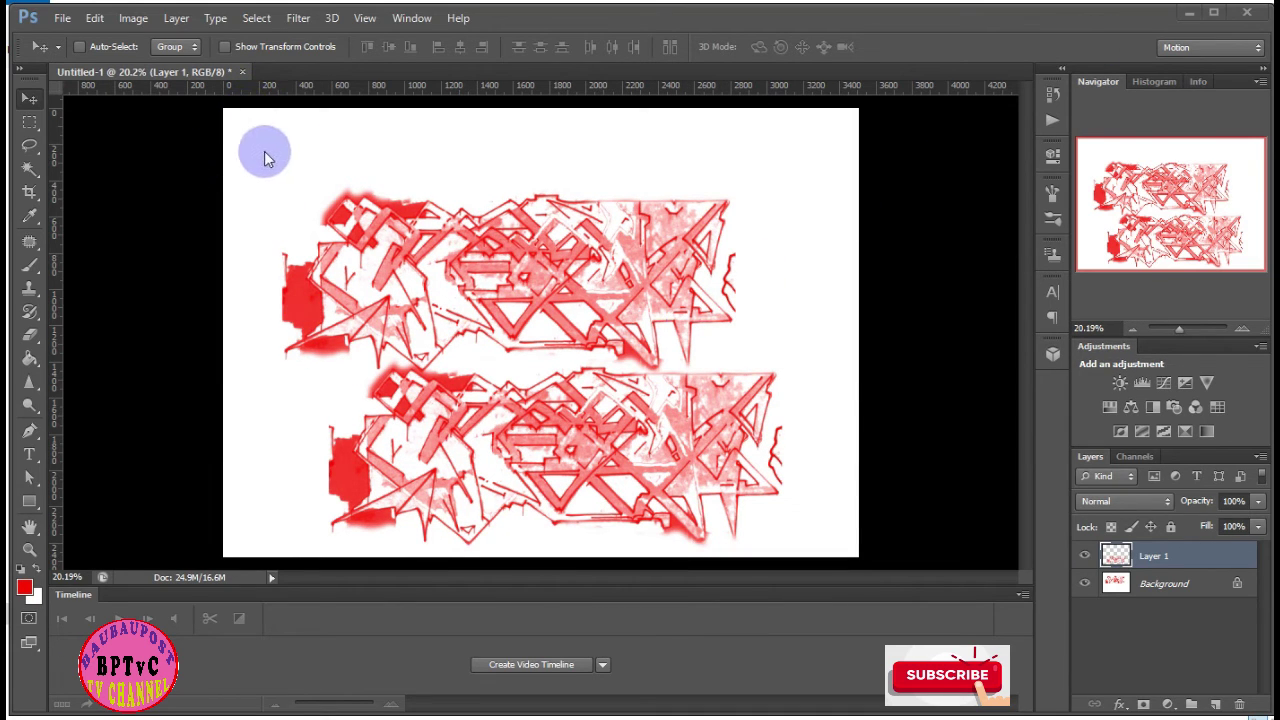
Close the graffiti document without saving and activate the Spot Healing Brush
click(242, 72)
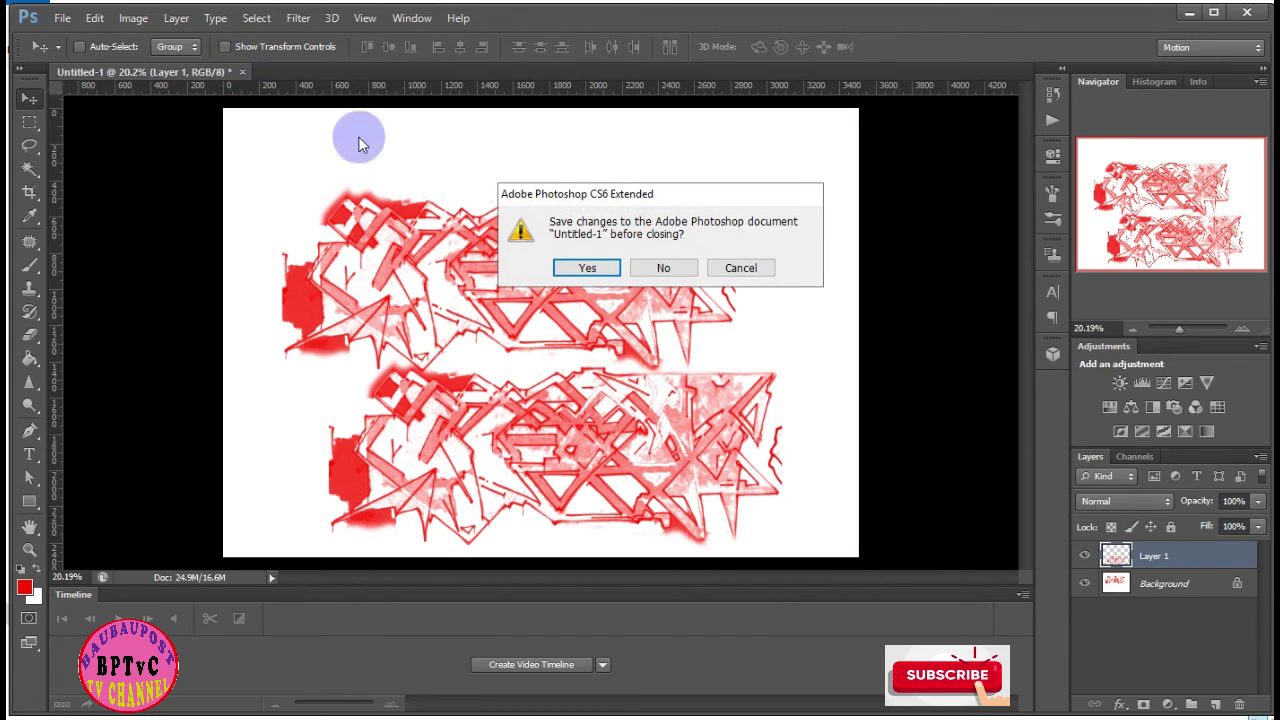
click(674, 266)
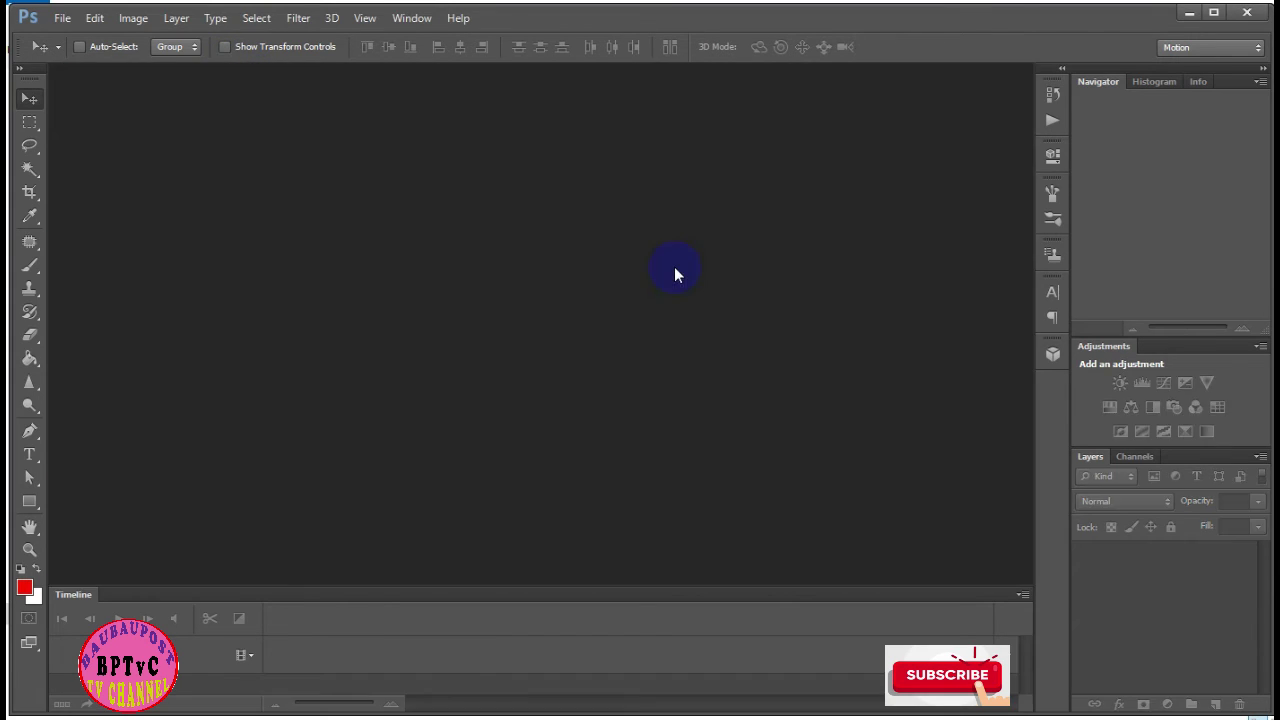
click(28, 296)
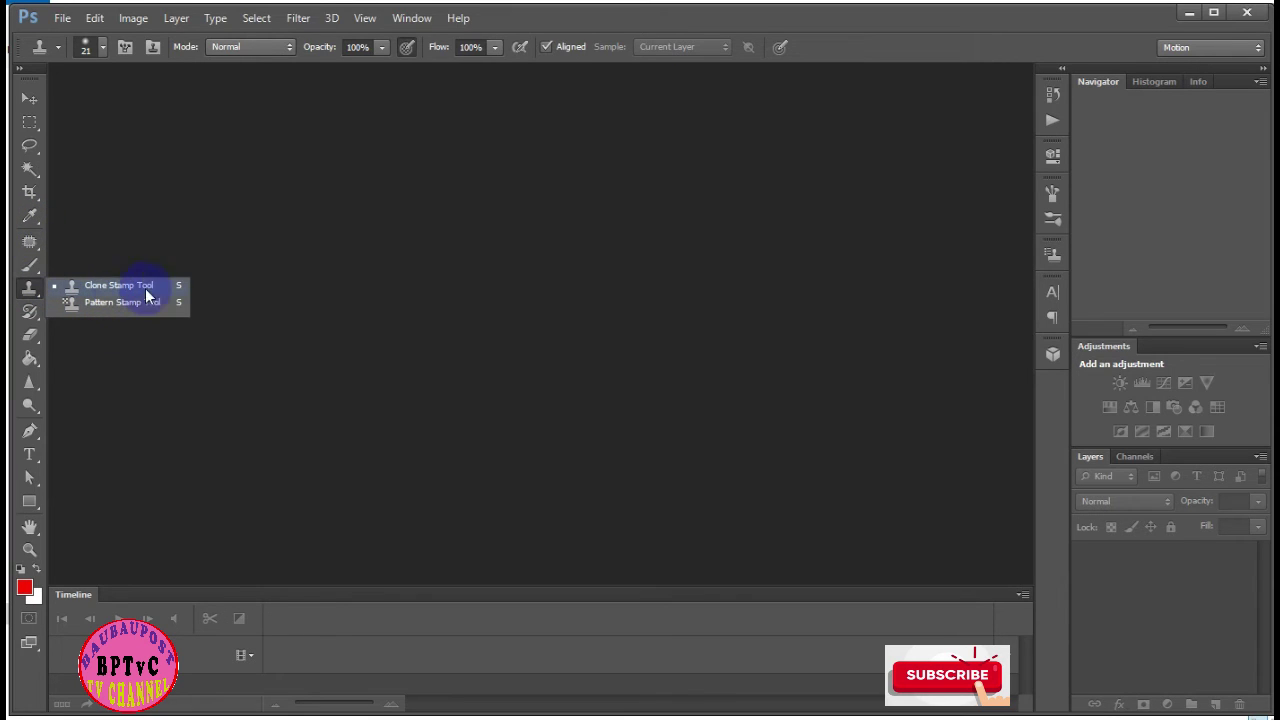
click(32, 215)
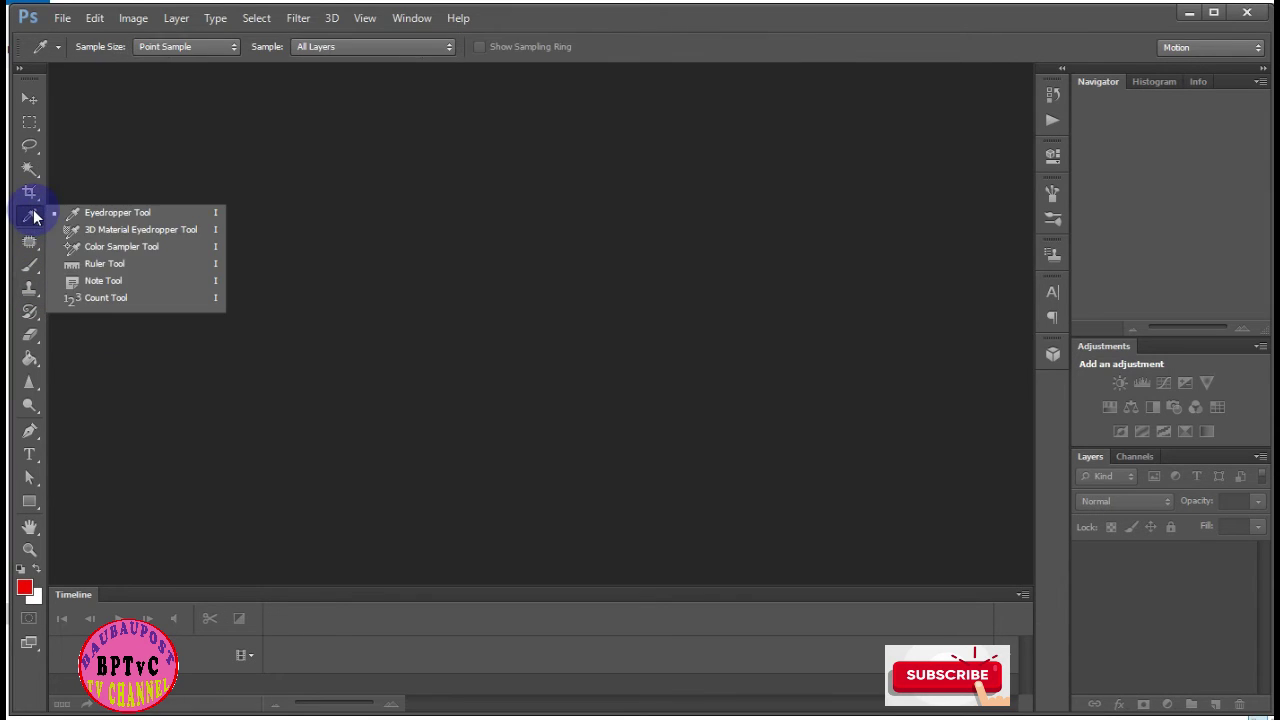
click(32, 245)
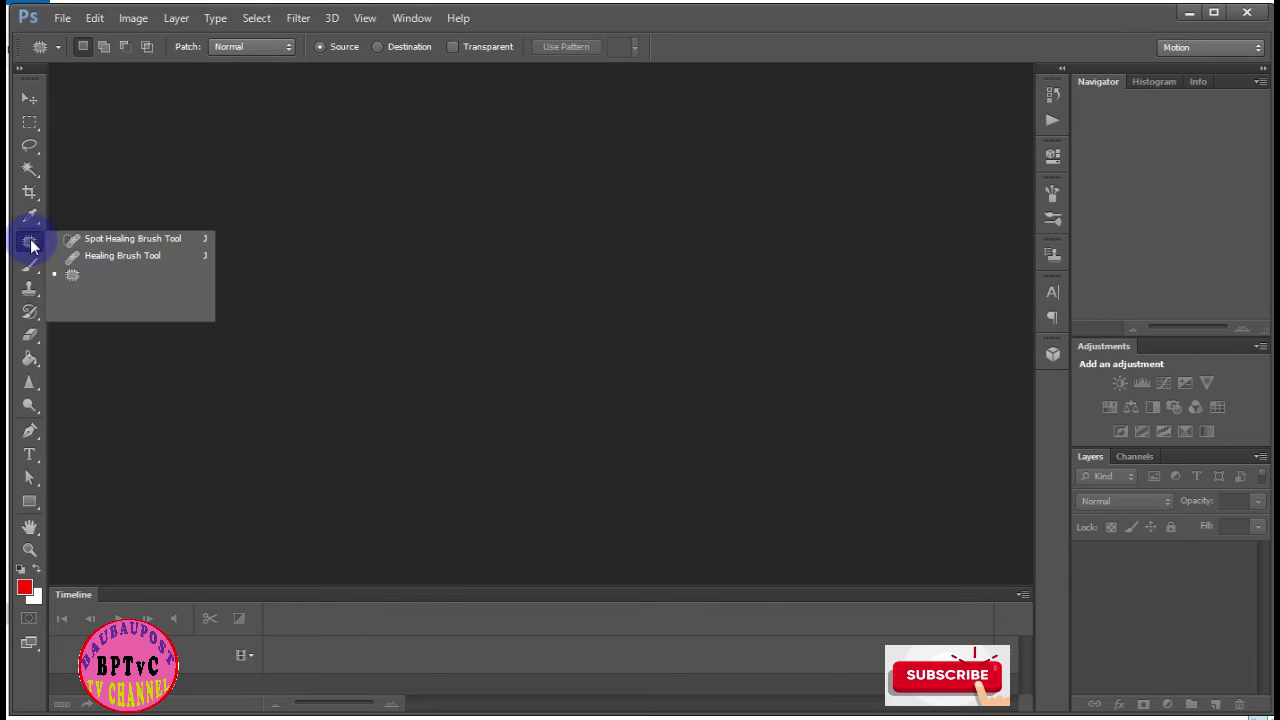
click(128, 244)
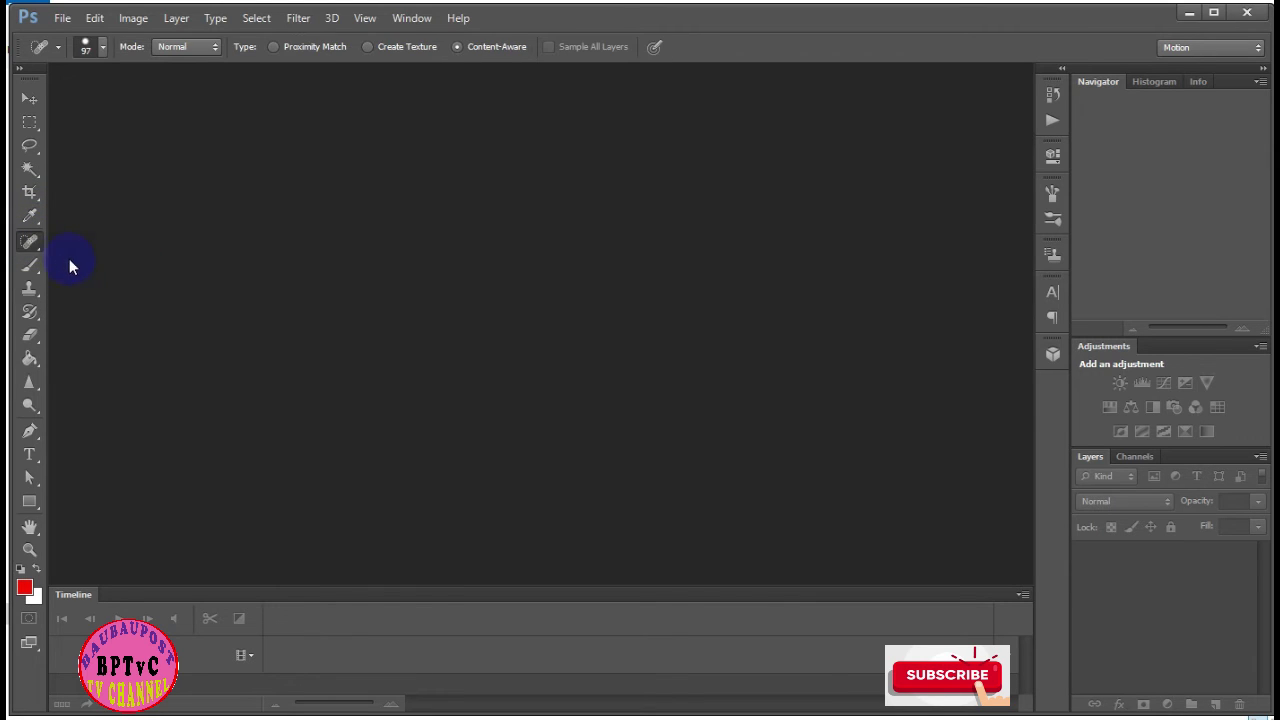
click(30, 243)
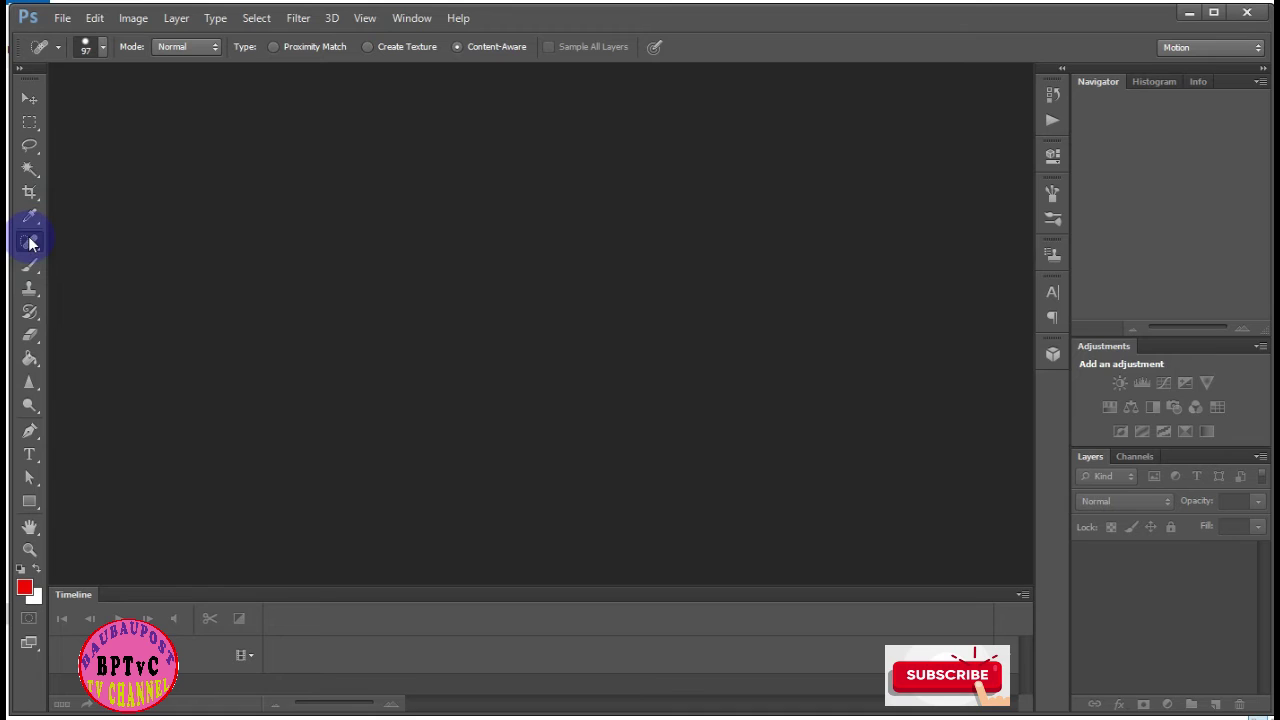
click(63, 19)
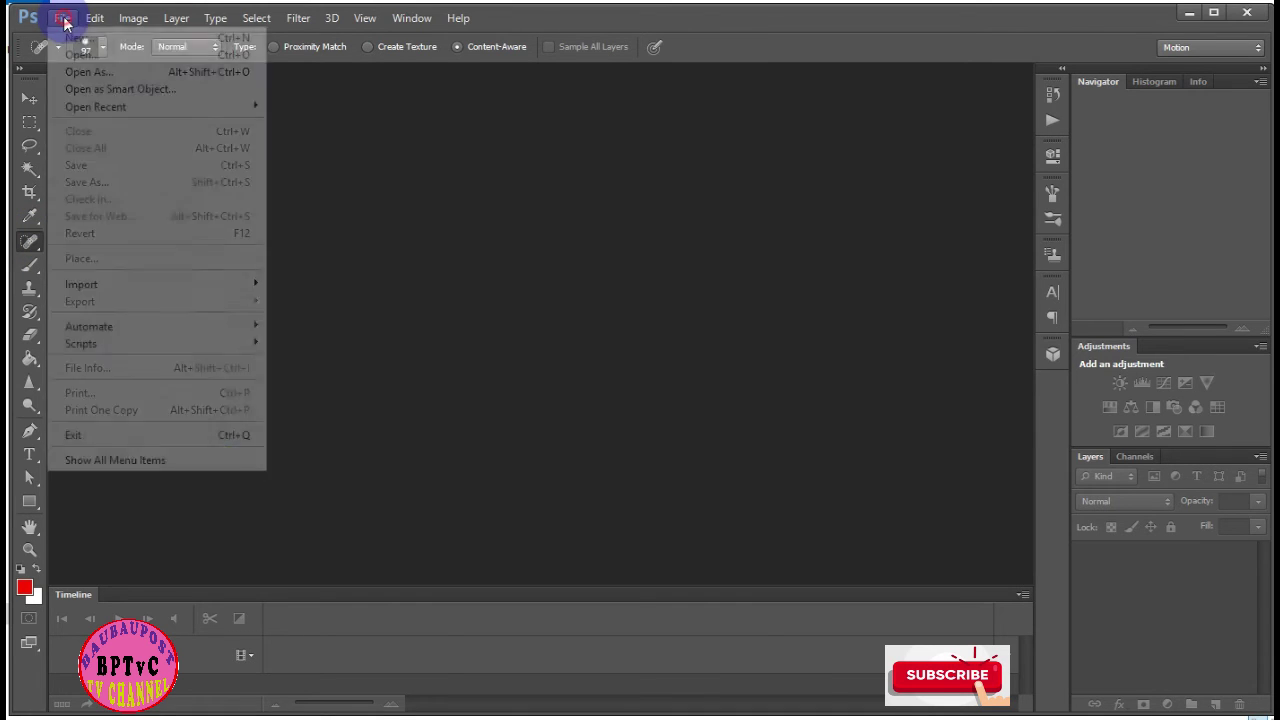
click(113, 62)
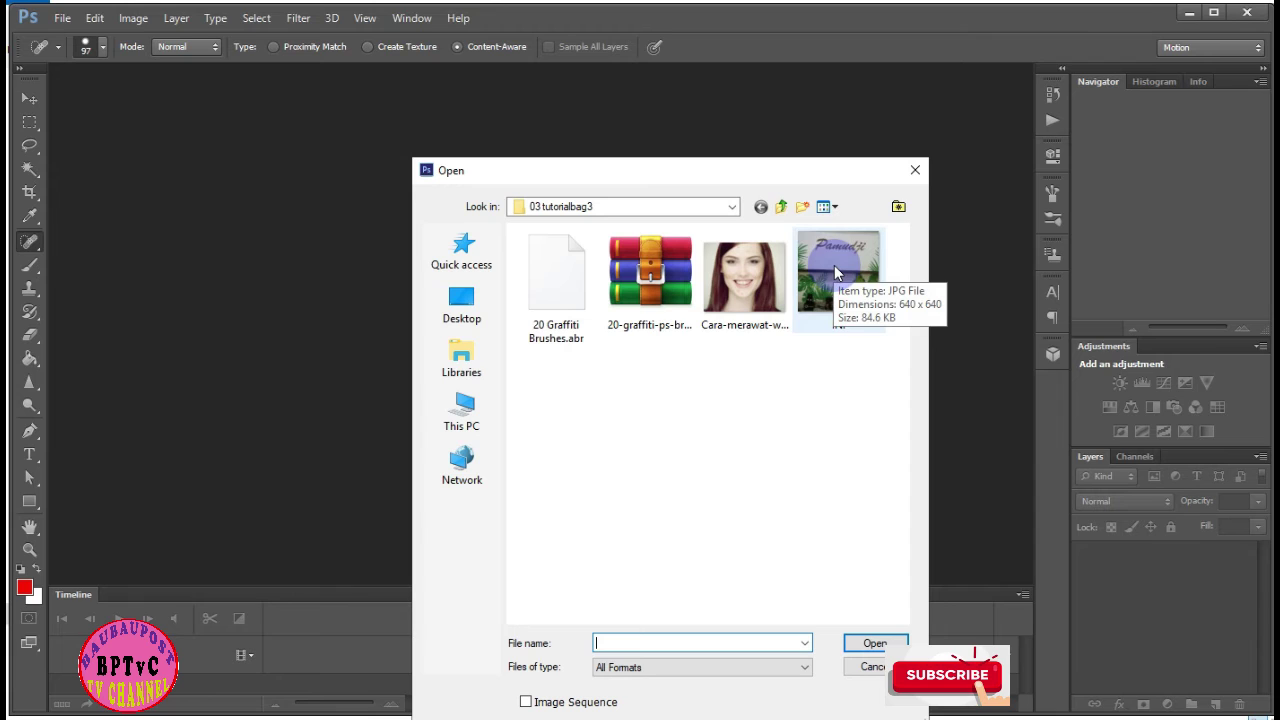
click(915, 170)
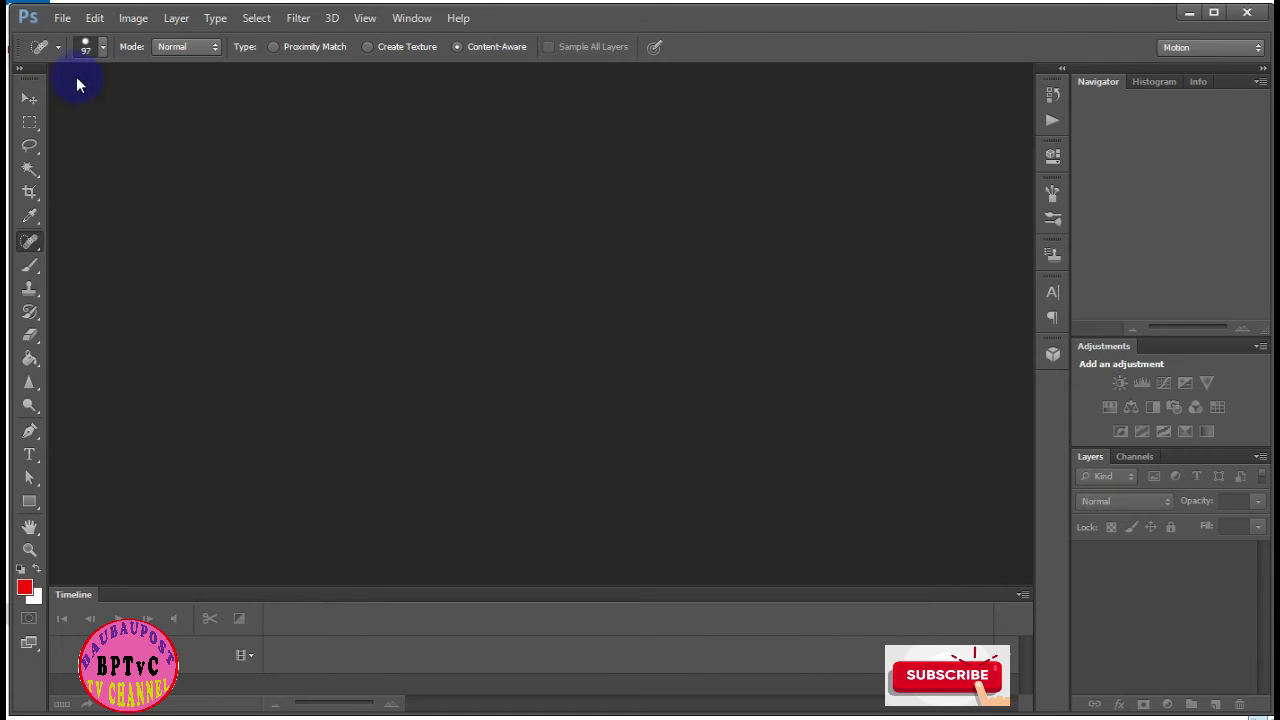
click(61, 18)
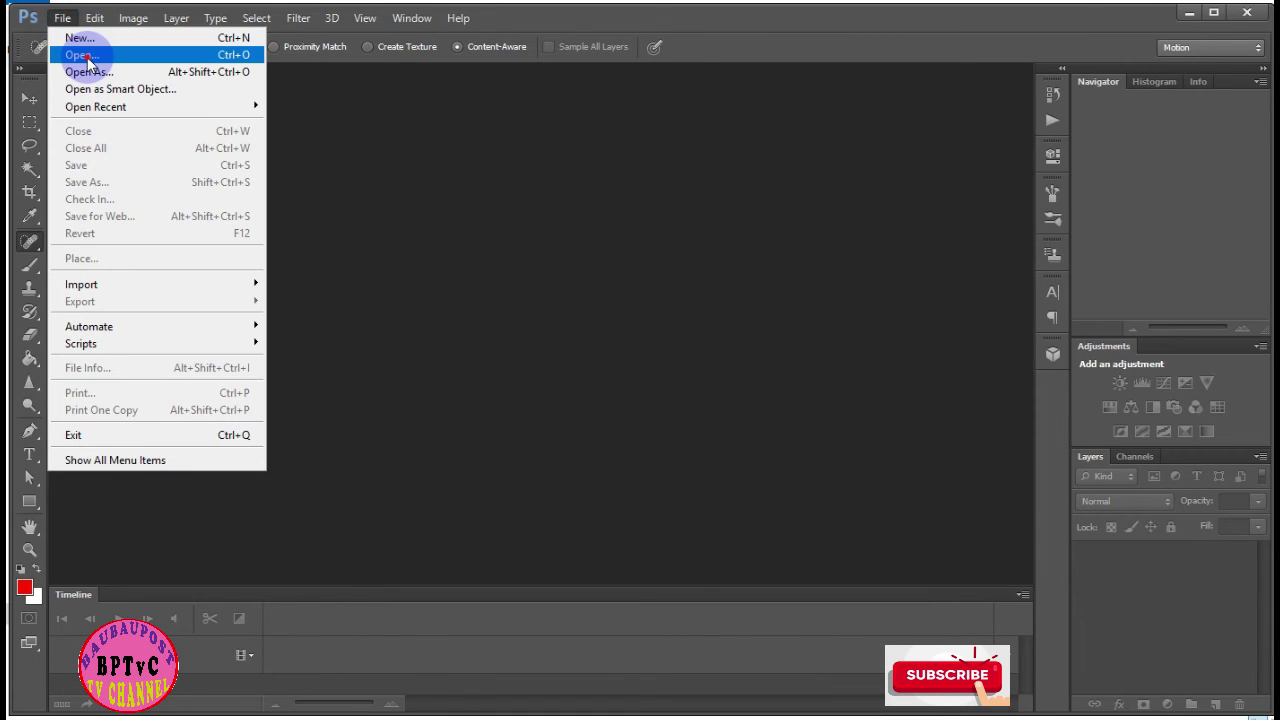
click(86, 56)
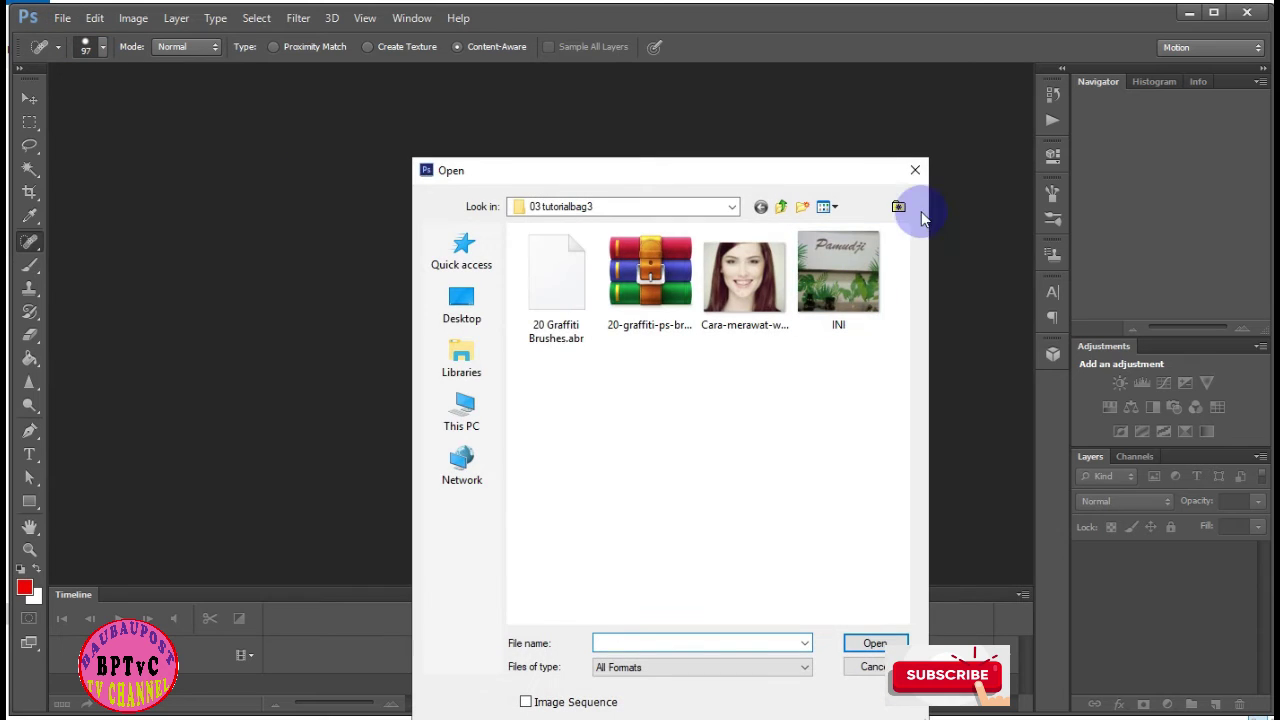
click(915, 170)
click(63, 20)
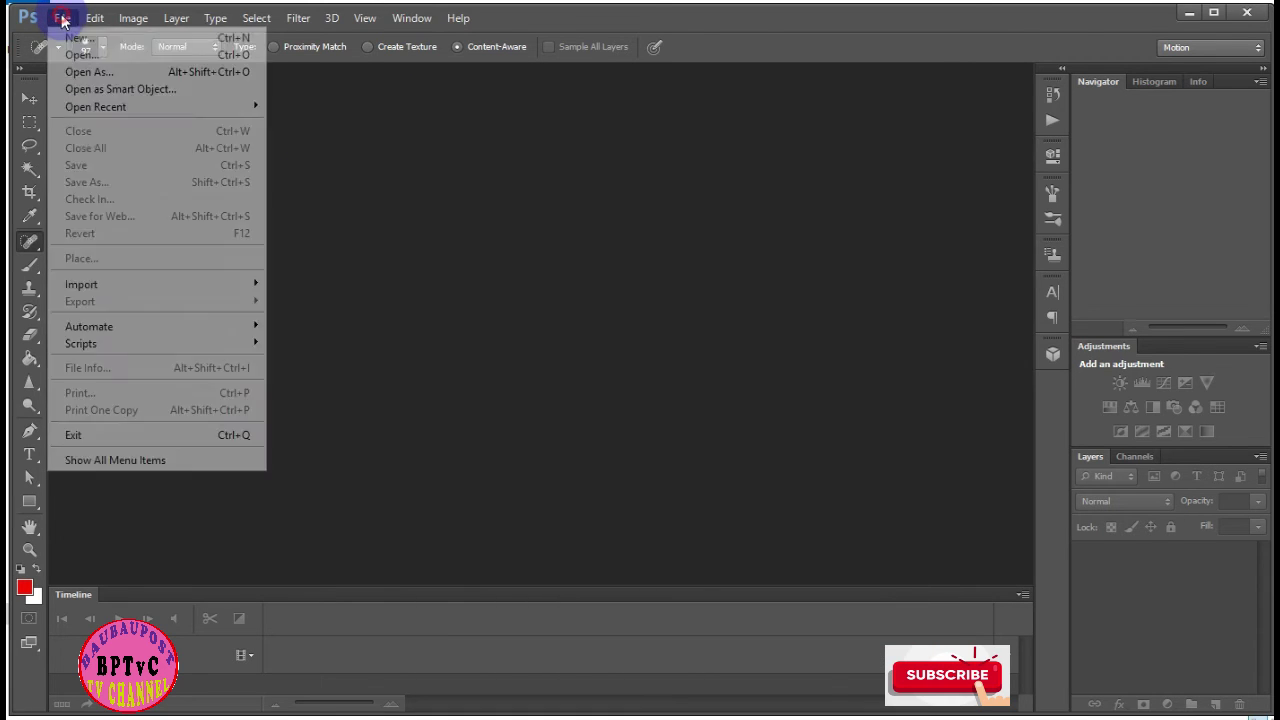
Create a white A4 300 ppi document, dock it, and rotate it 90° CW to landscape
click(404, 280)
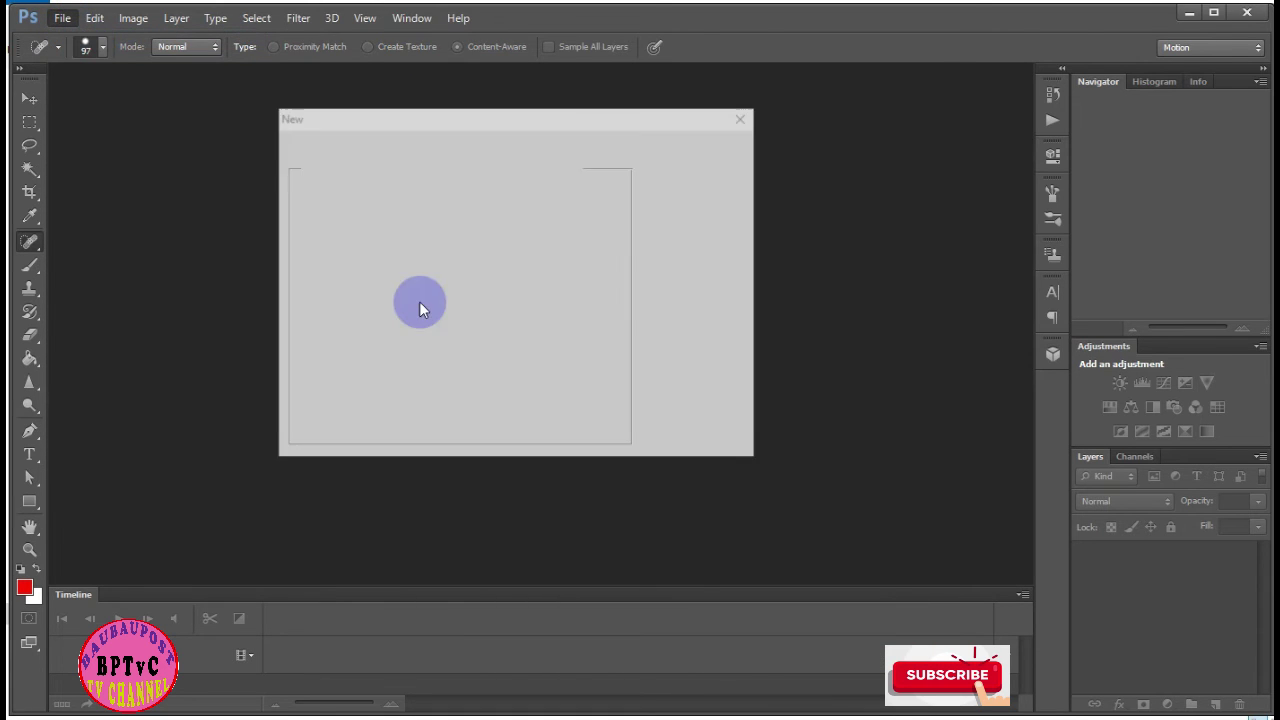
click(698, 148)
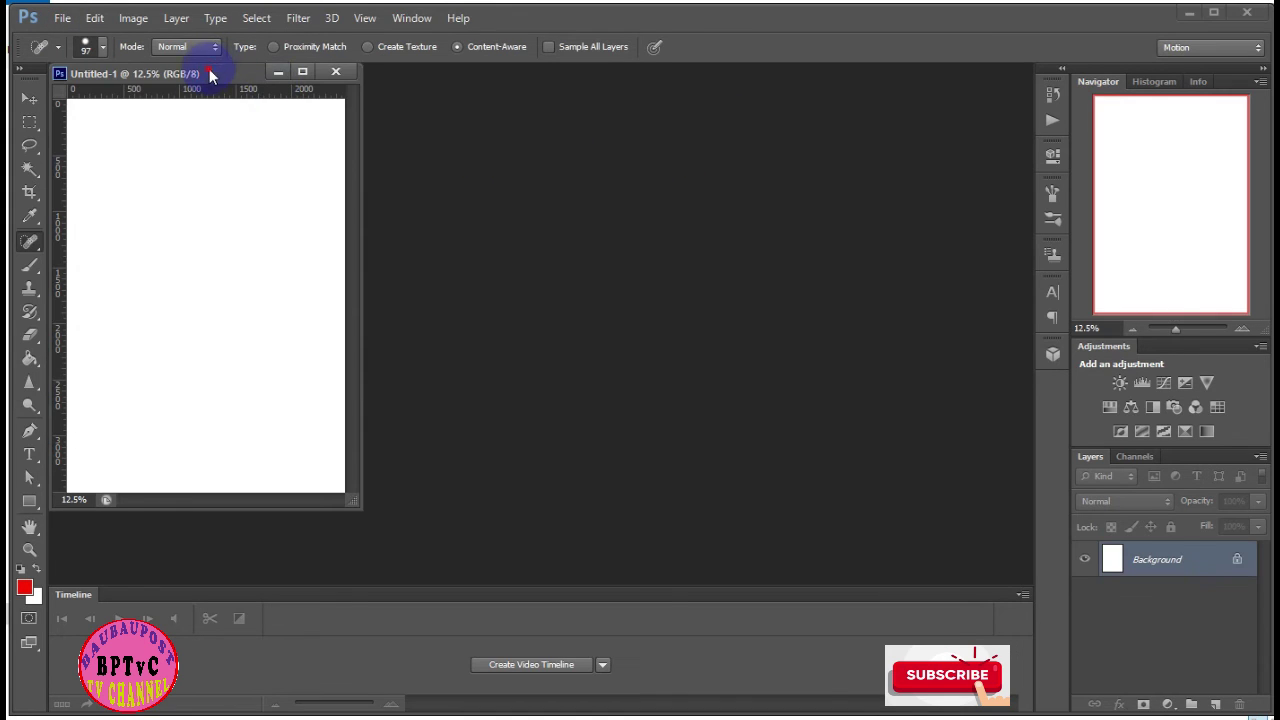
drag(208, 73, 380, 63)
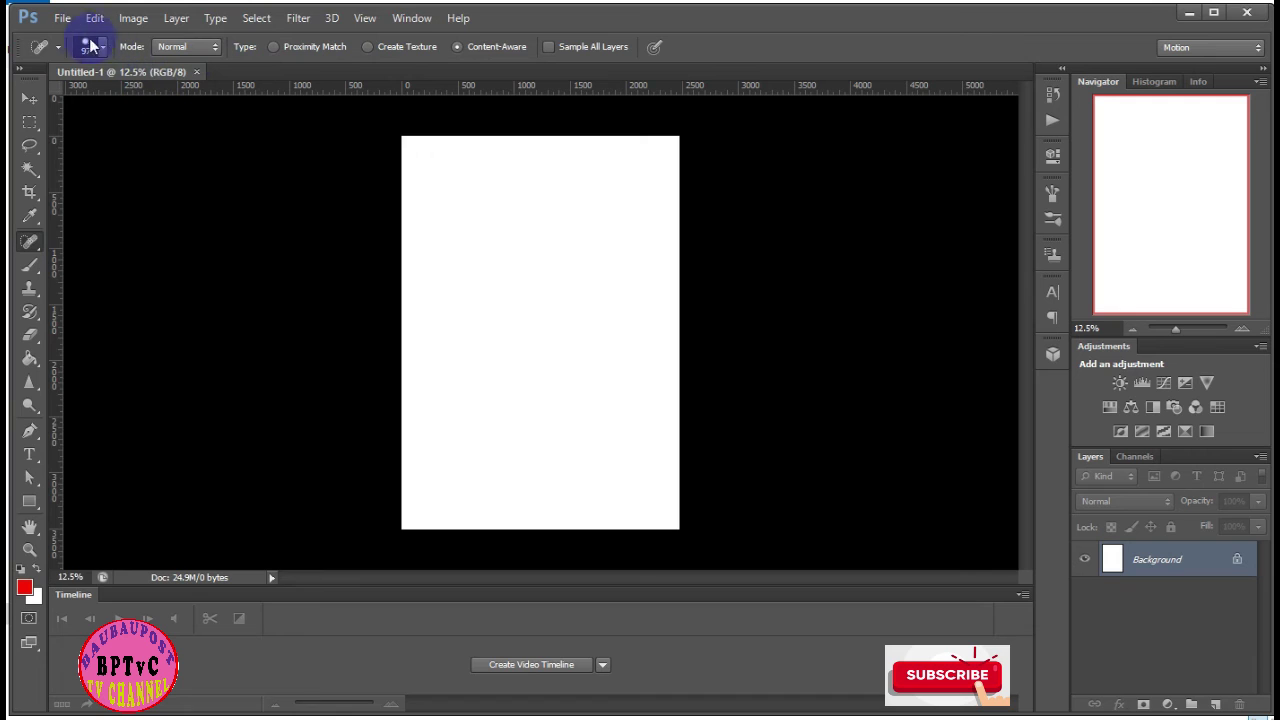
click(60, 17)
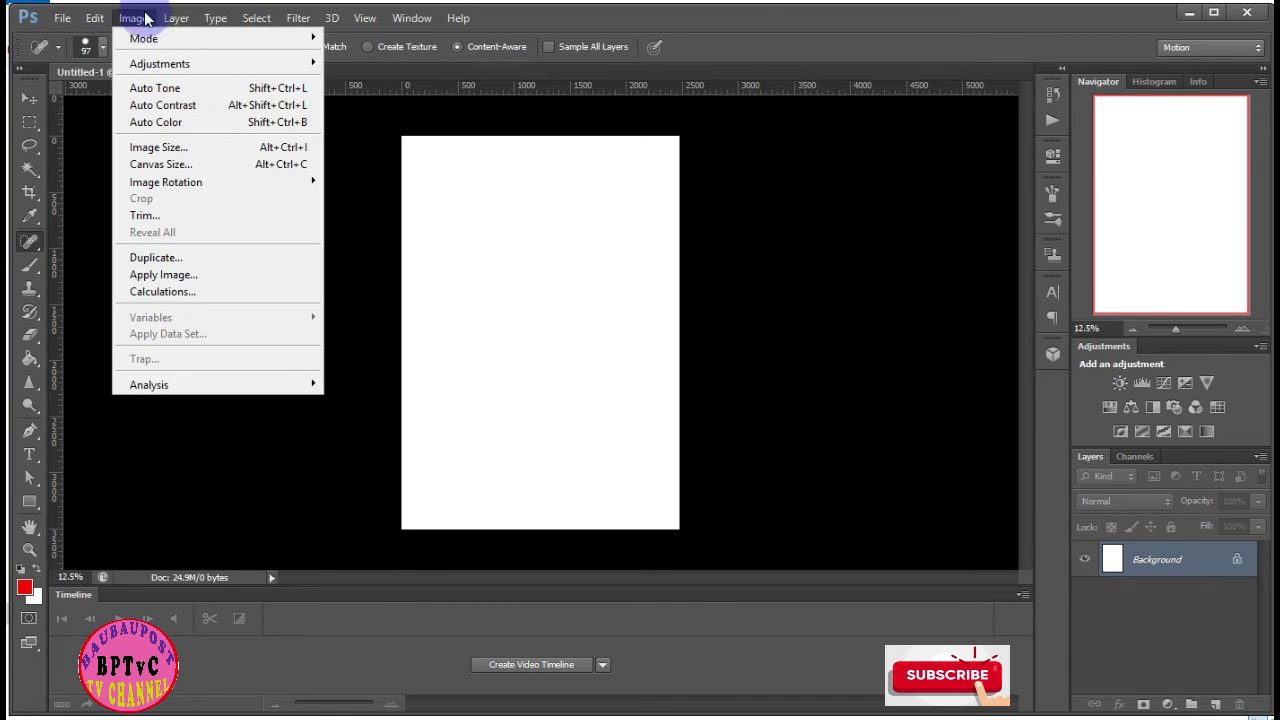
mouse_move(133, 18)
mouse_move(166, 182)
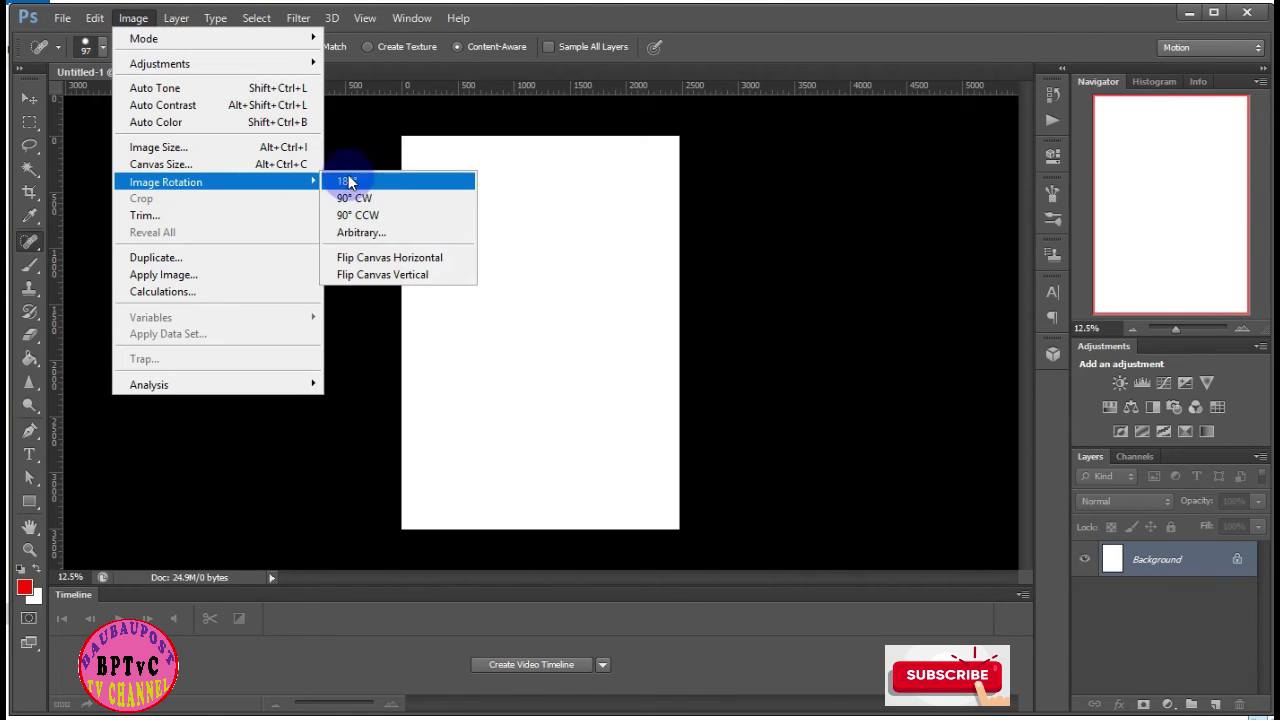
click(347, 198)
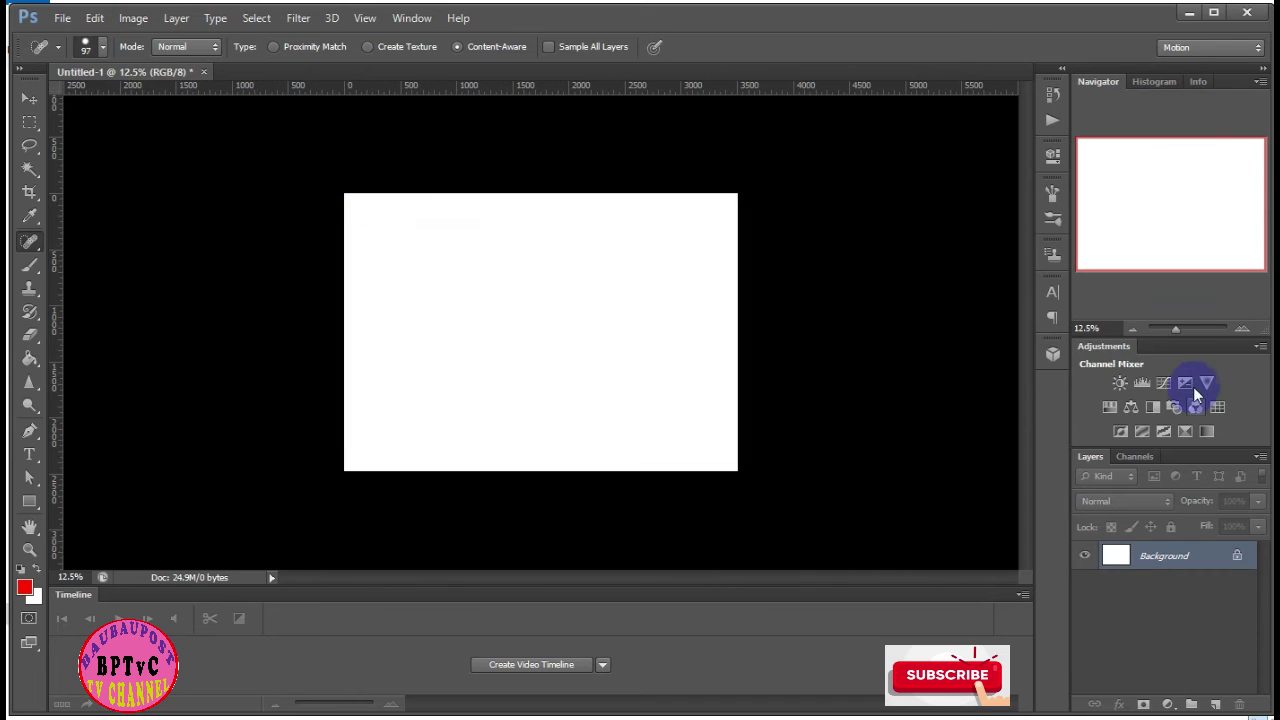
Place the INI sign photo as a layer on the landscape canvas and zoom in
click(62, 18)
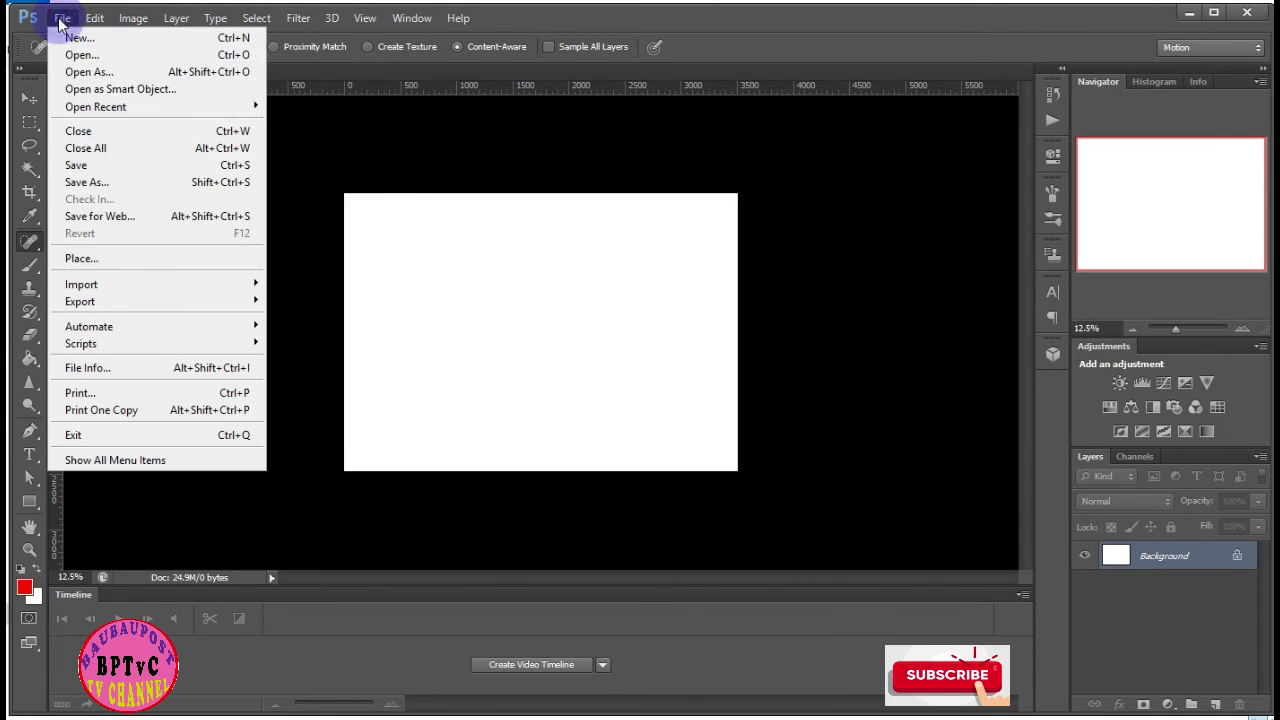
click(114, 260)
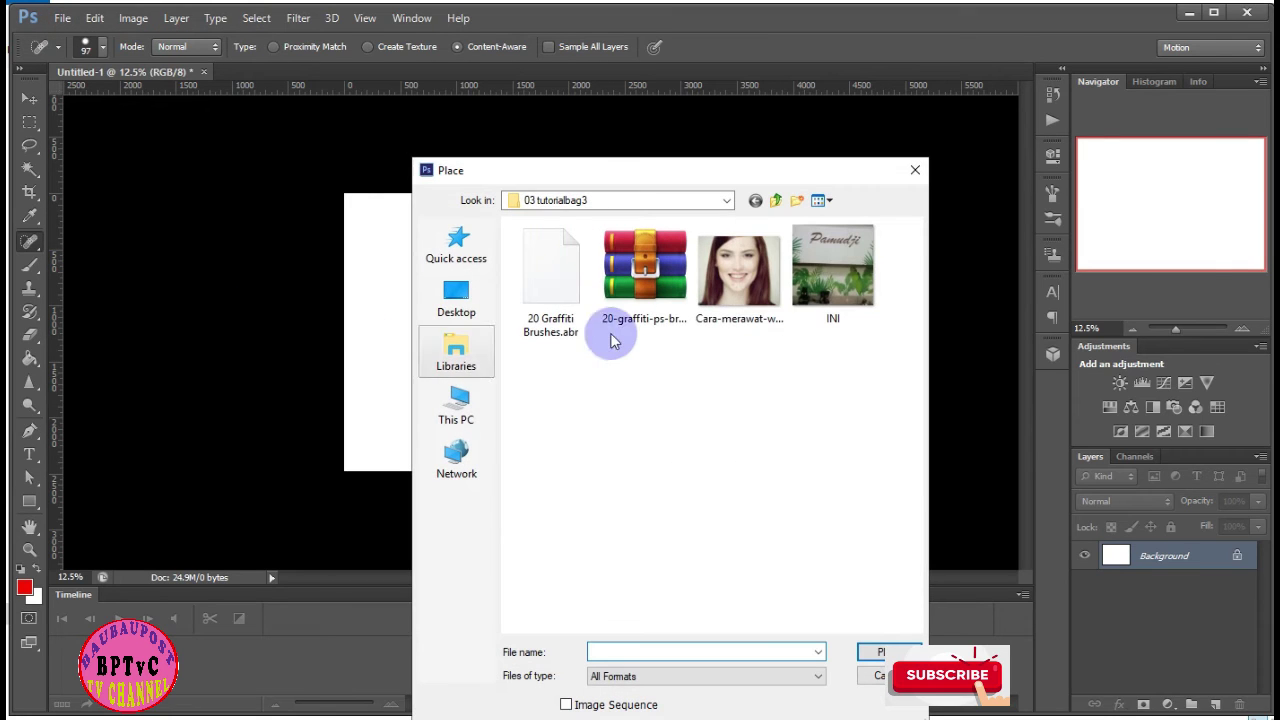
double_click(833, 268)
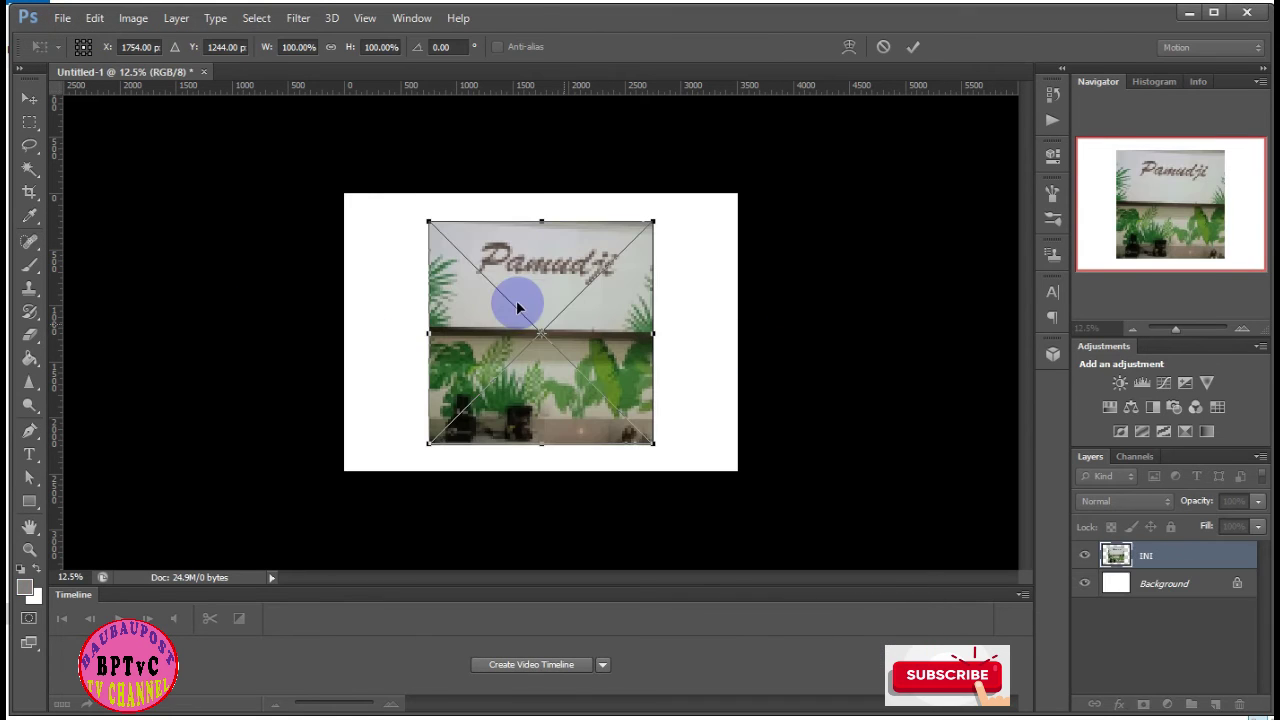
click(29, 100)
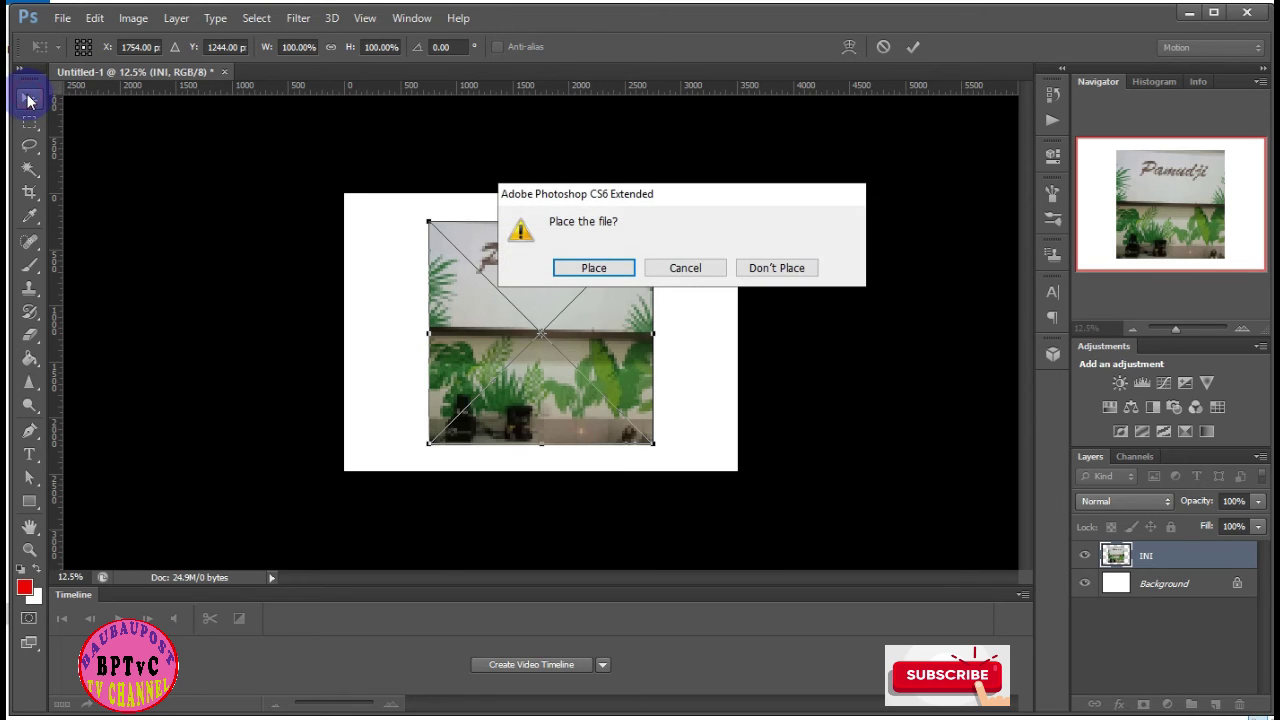
click(594, 268)
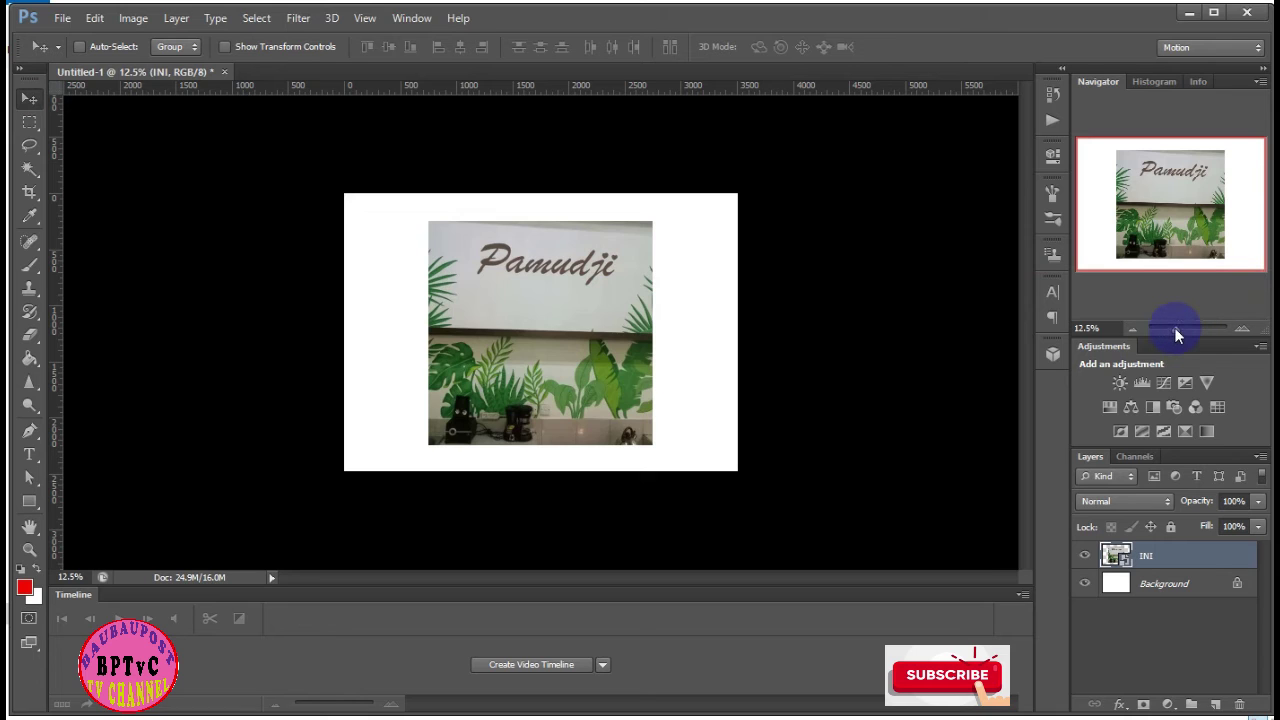
drag(1184, 328, 1182, 330)
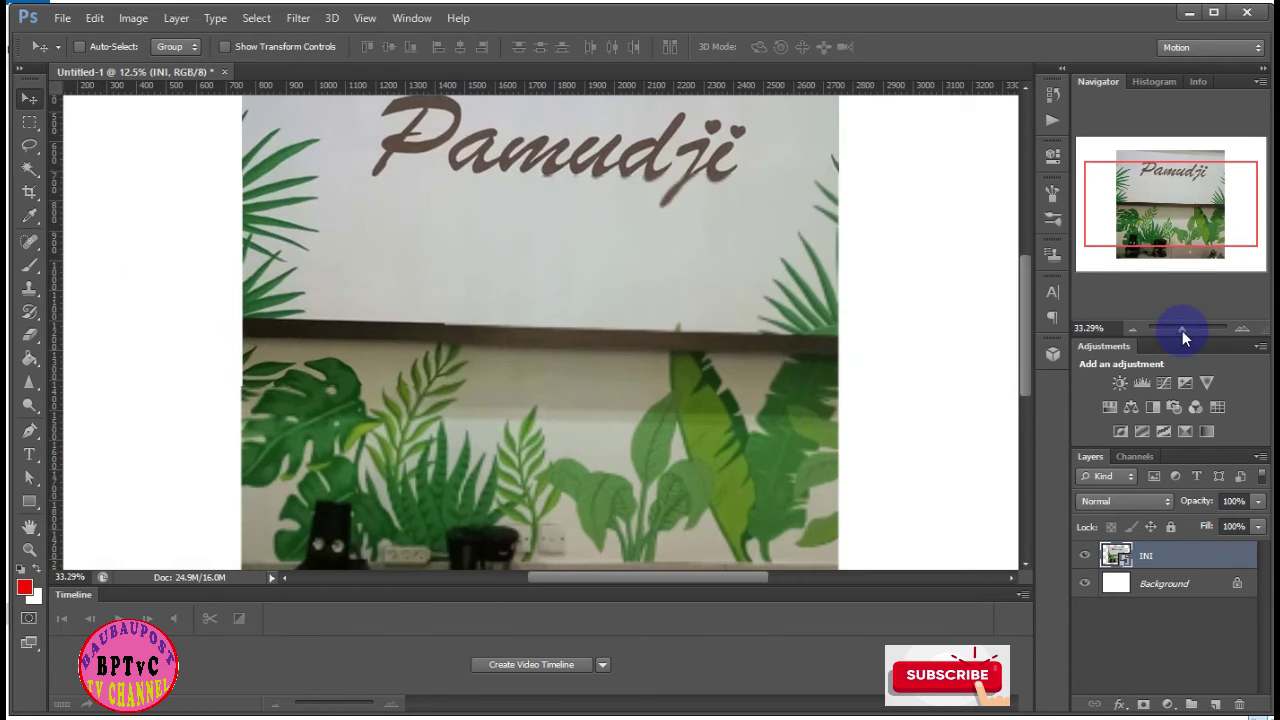
scroll(903, 342, up, 2)
scroll(903, 342, up, 1)
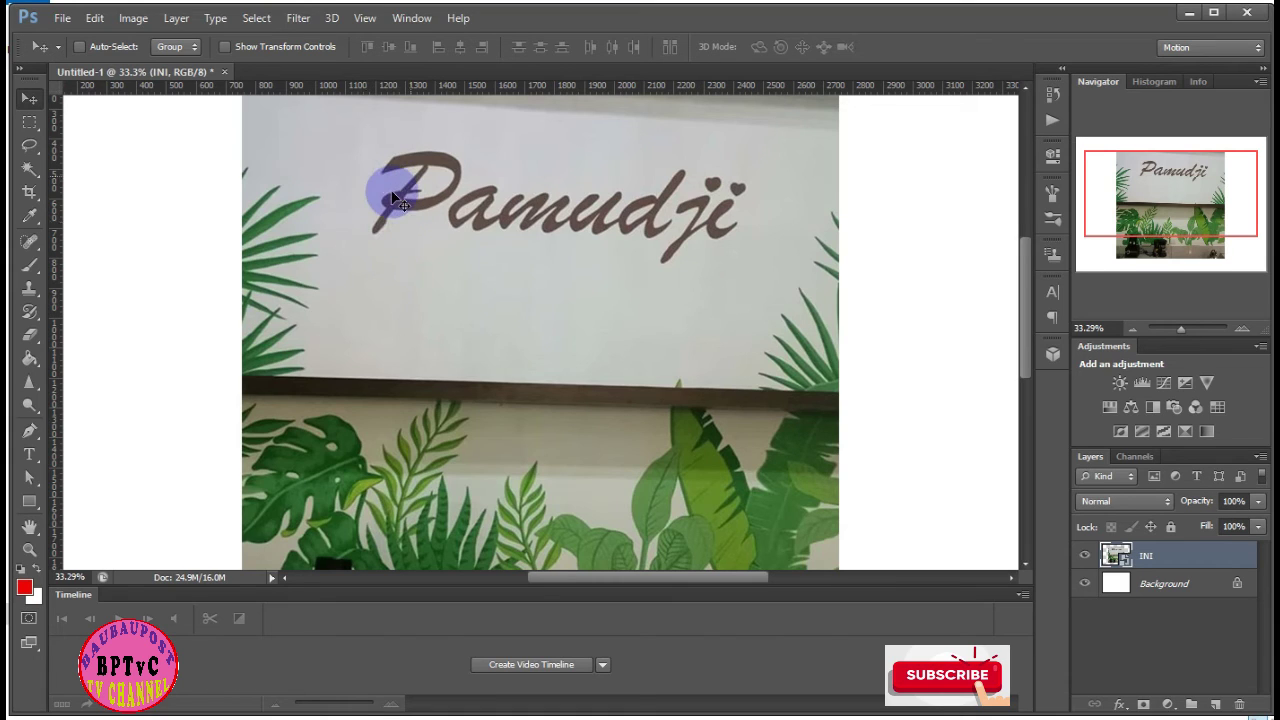
Switch to the Clone Stamp and rasterize the INI smart object when prompted
click(27, 291)
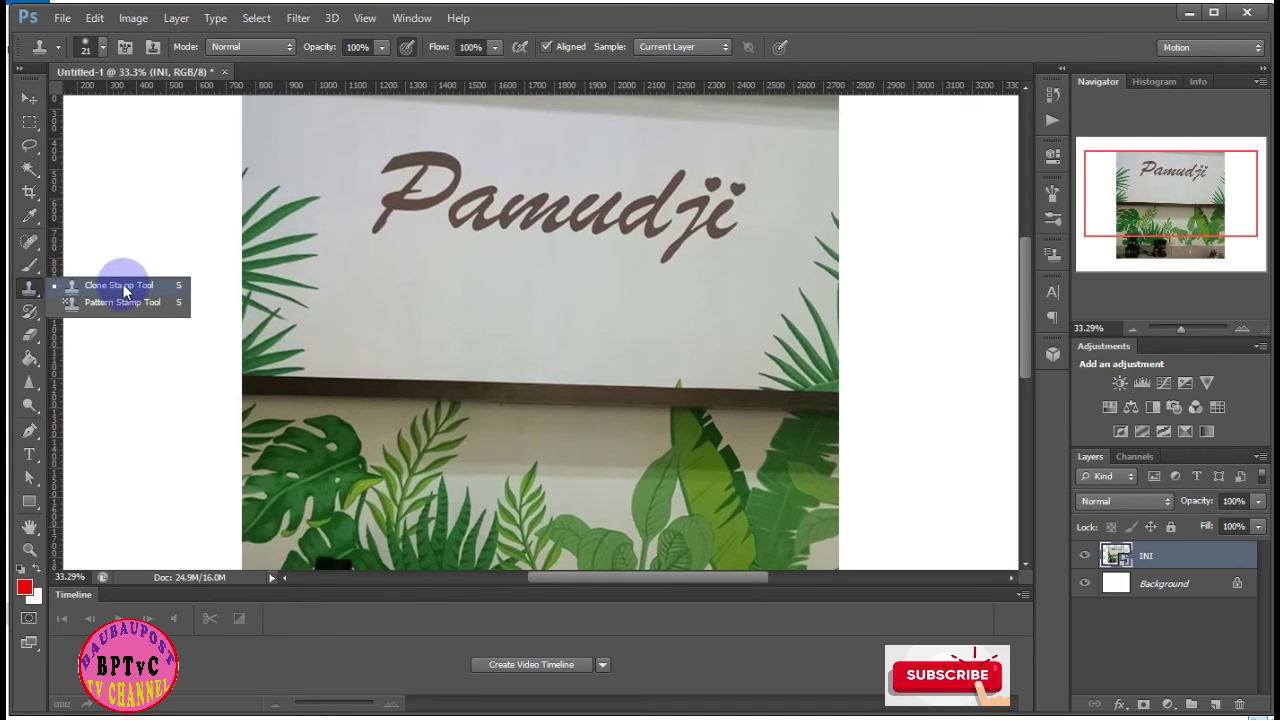
click(124, 289)
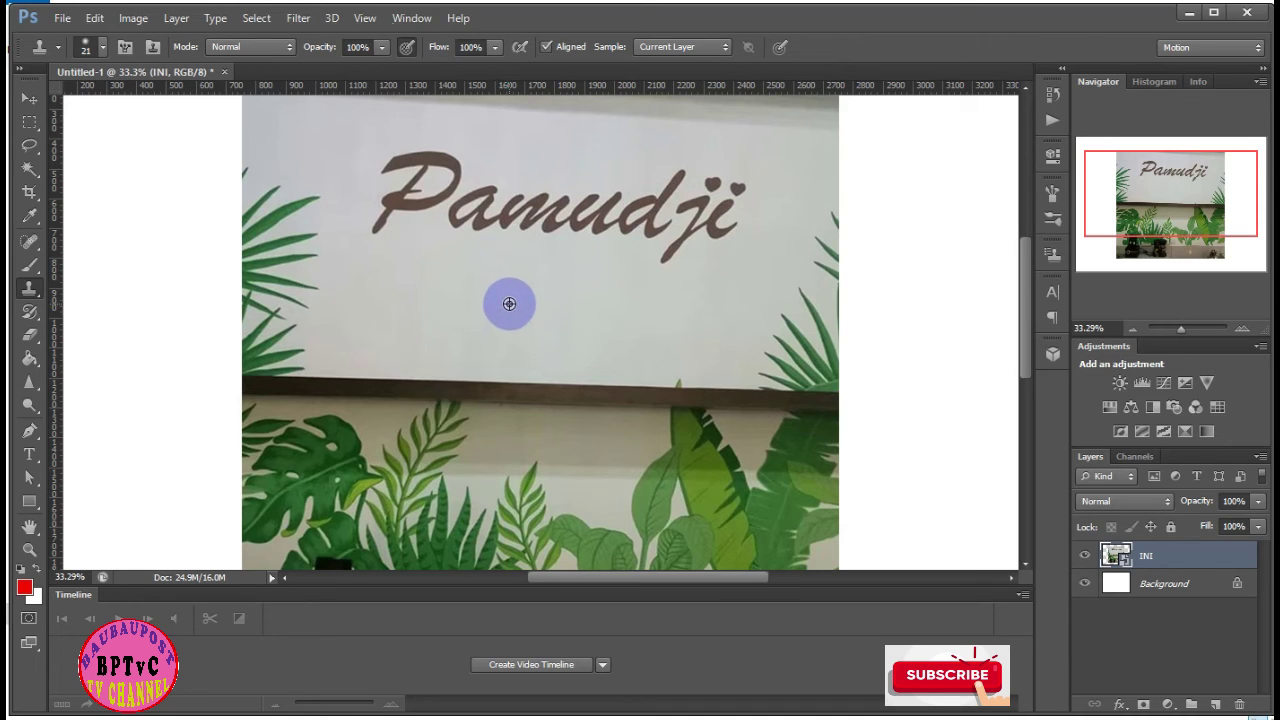
click(368, 234)
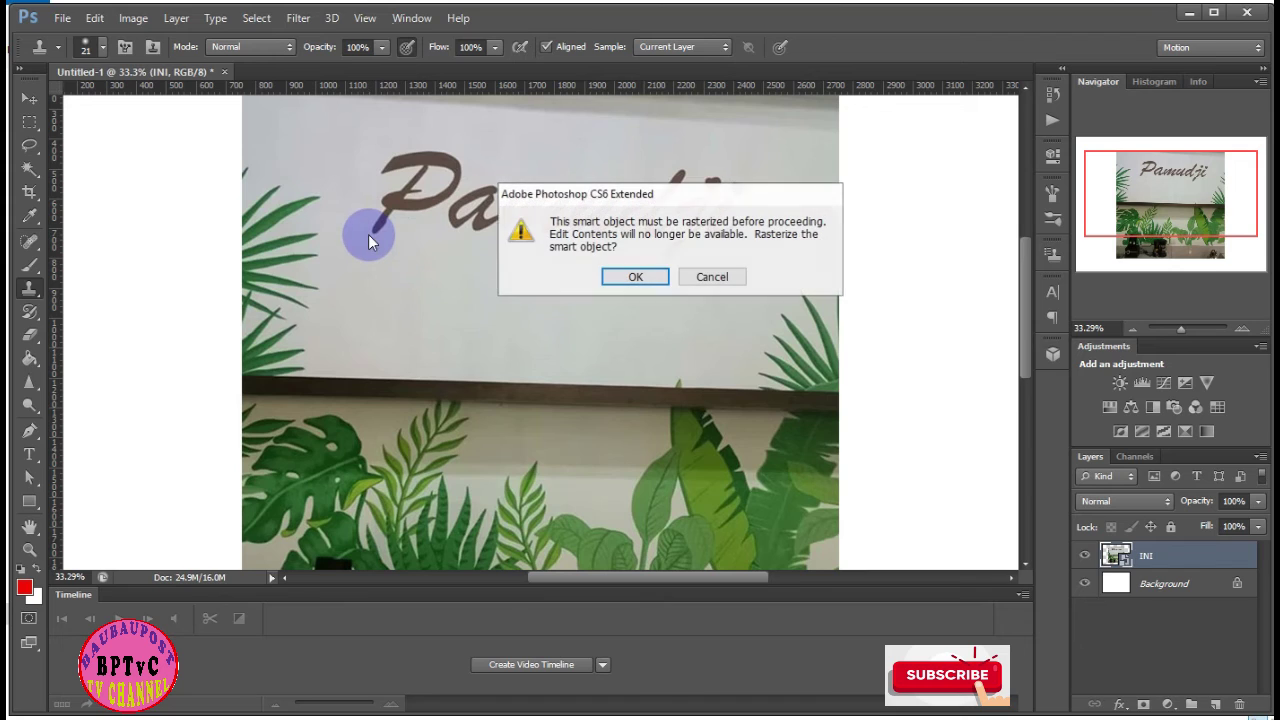
click(630, 279)
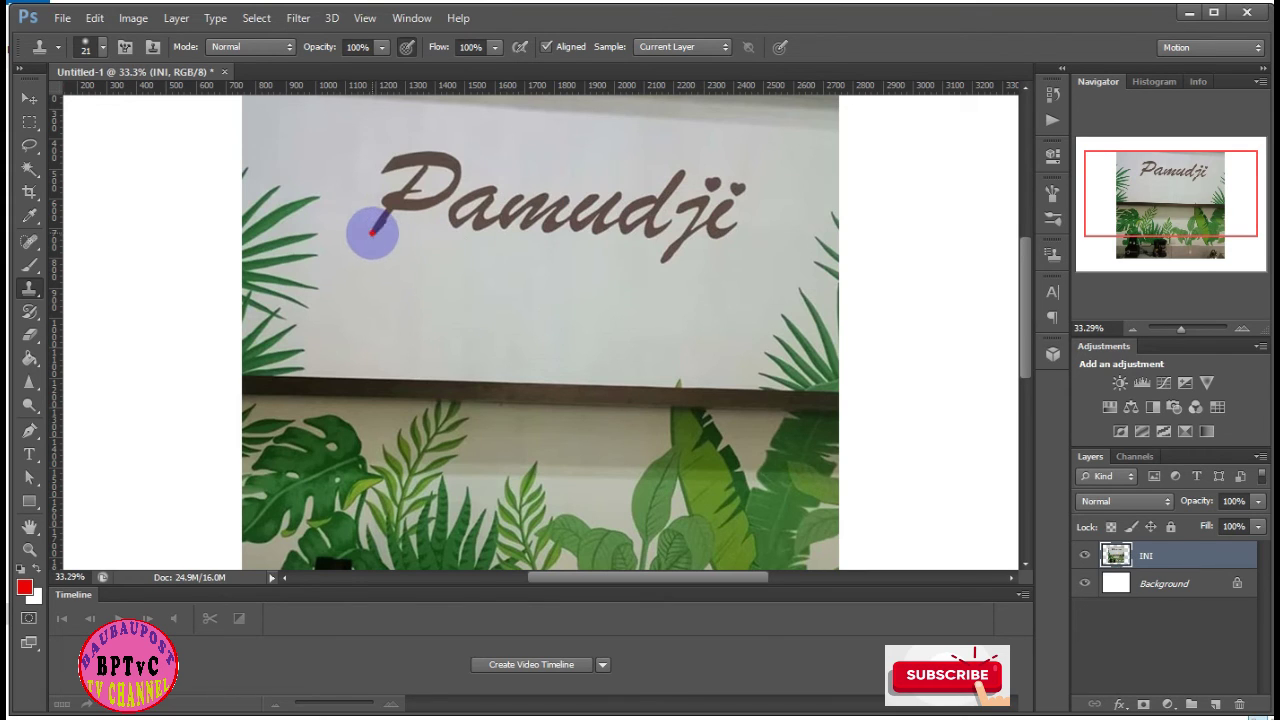
Pick the 55 px round clone brush and clone wall texture over the P
click(104, 48)
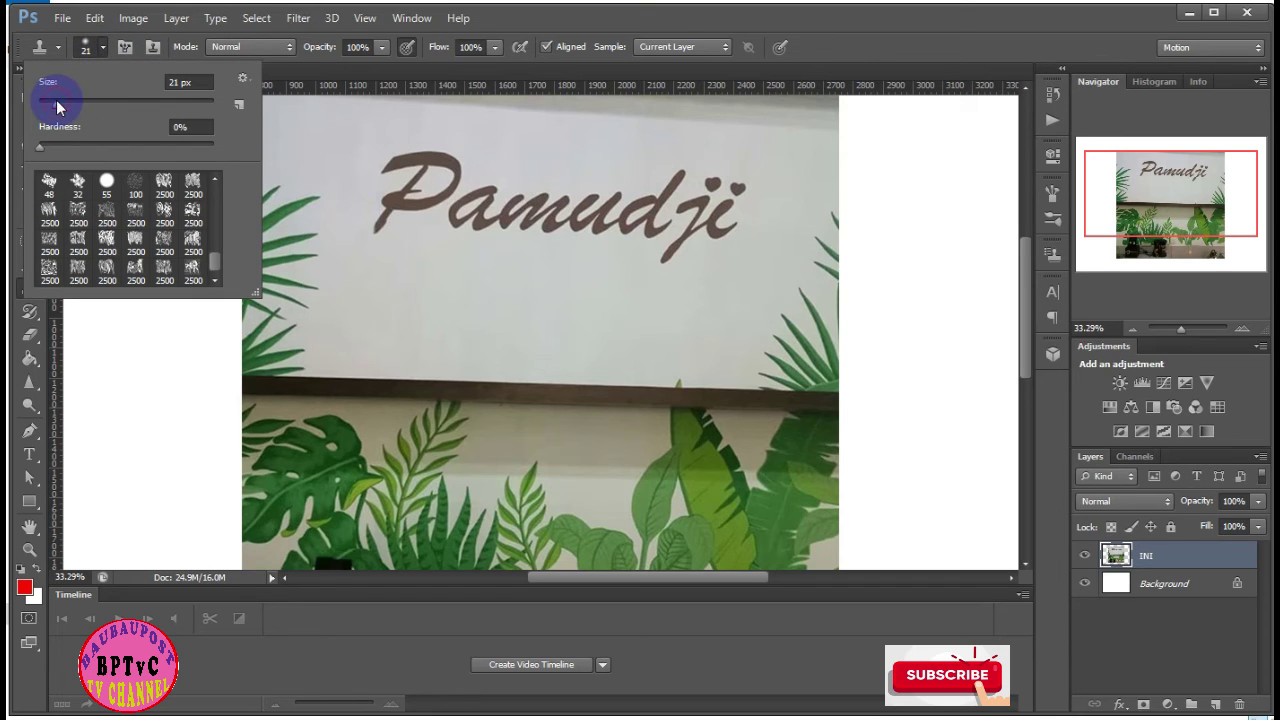
drag(56, 102, 93, 112)
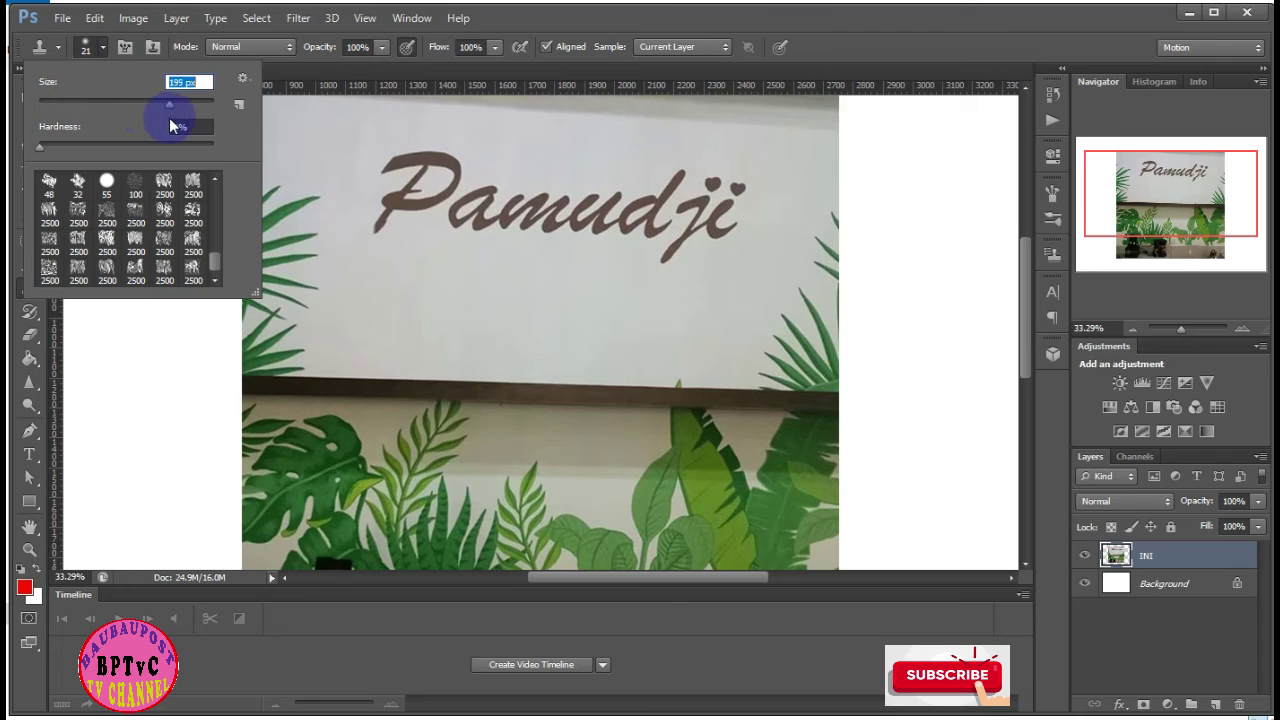
drag(171, 124, 123, 124)
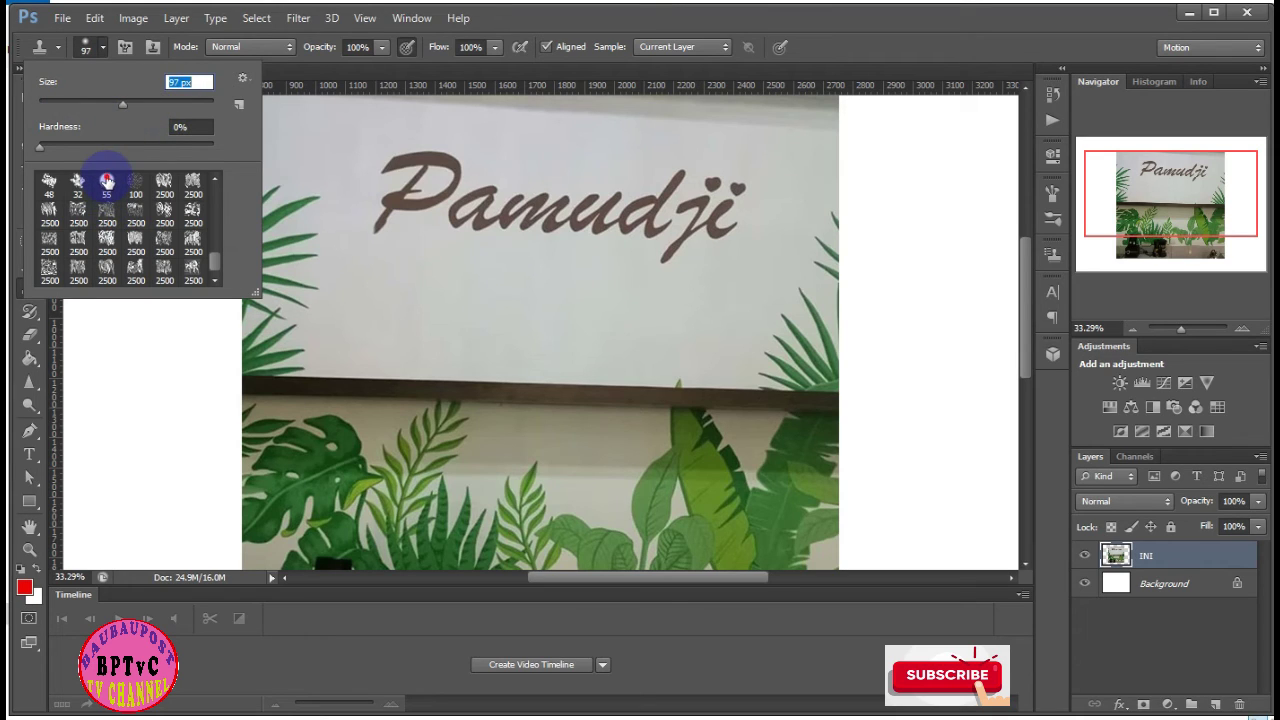
mouse_move(366, 229)
mouse_down()
mouse_move(383, 230)
mouse_move(425, 165)
mouse_move(378, 160)
mouse_move(394, 173)
mouse_up()
click(374, 236)
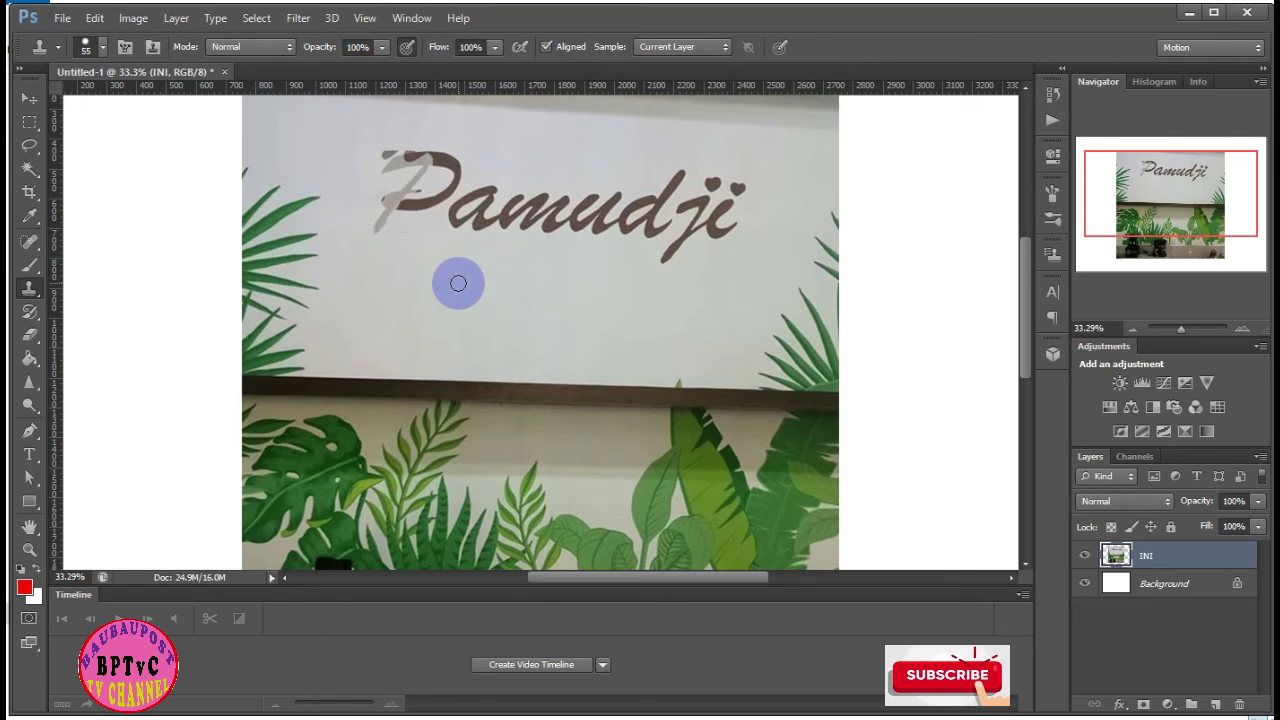
mouse_move(371, 214)
mouse_down()
mouse_move(458, 174)
mouse_move(406, 160)
mouse_up()
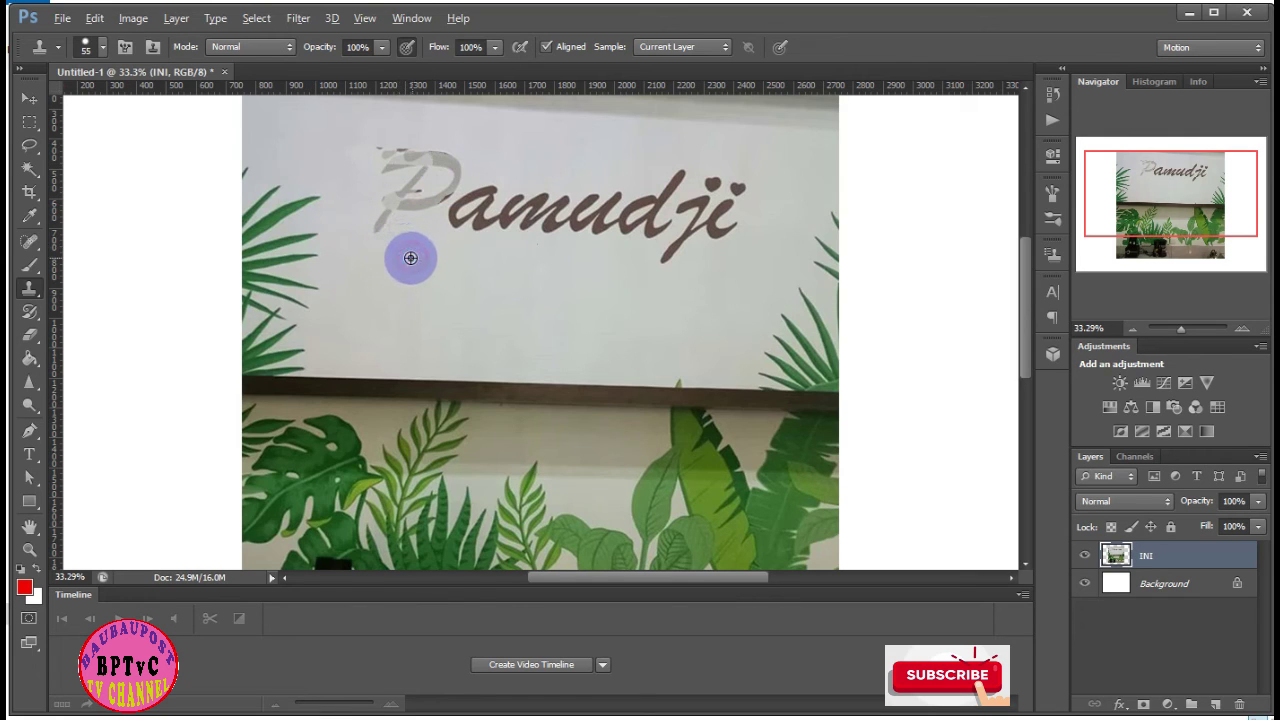
mouse_move(366, 237)
mouse_down()
mouse_move(409, 200)
mouse_move(380, 246)
mouse_up()
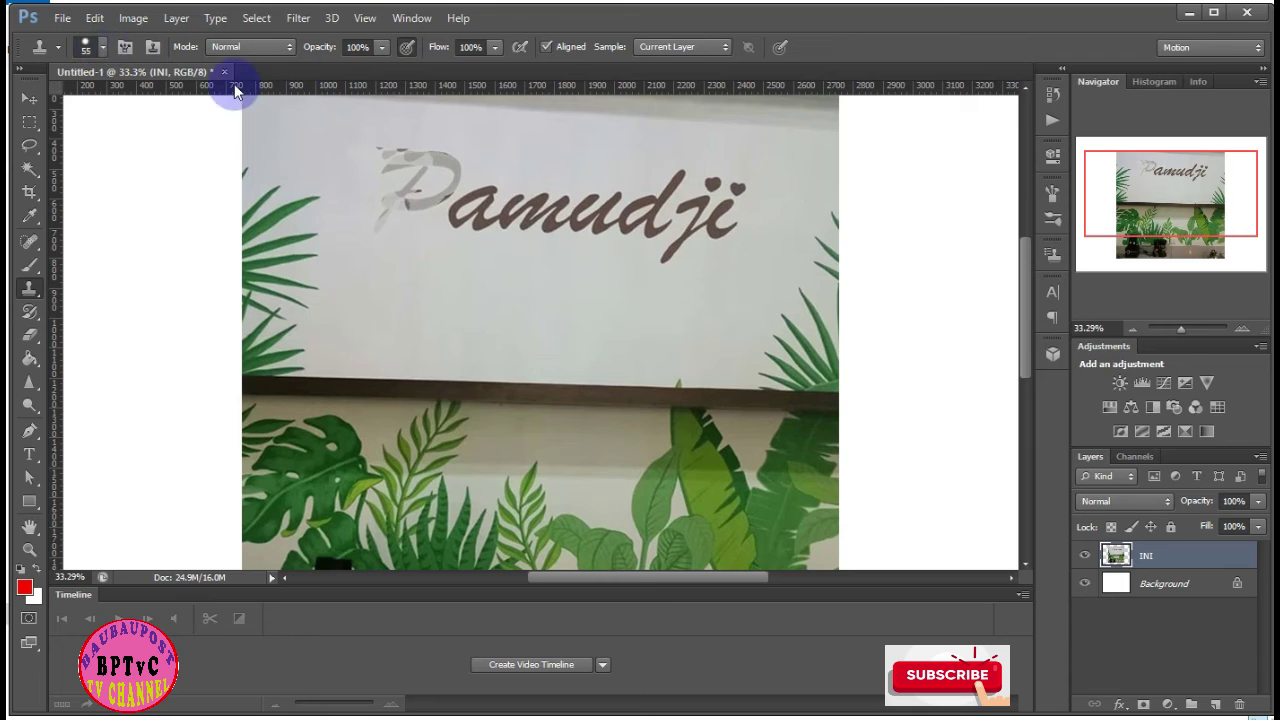
Set the clone brush hardness to 100%
click(102, 51)
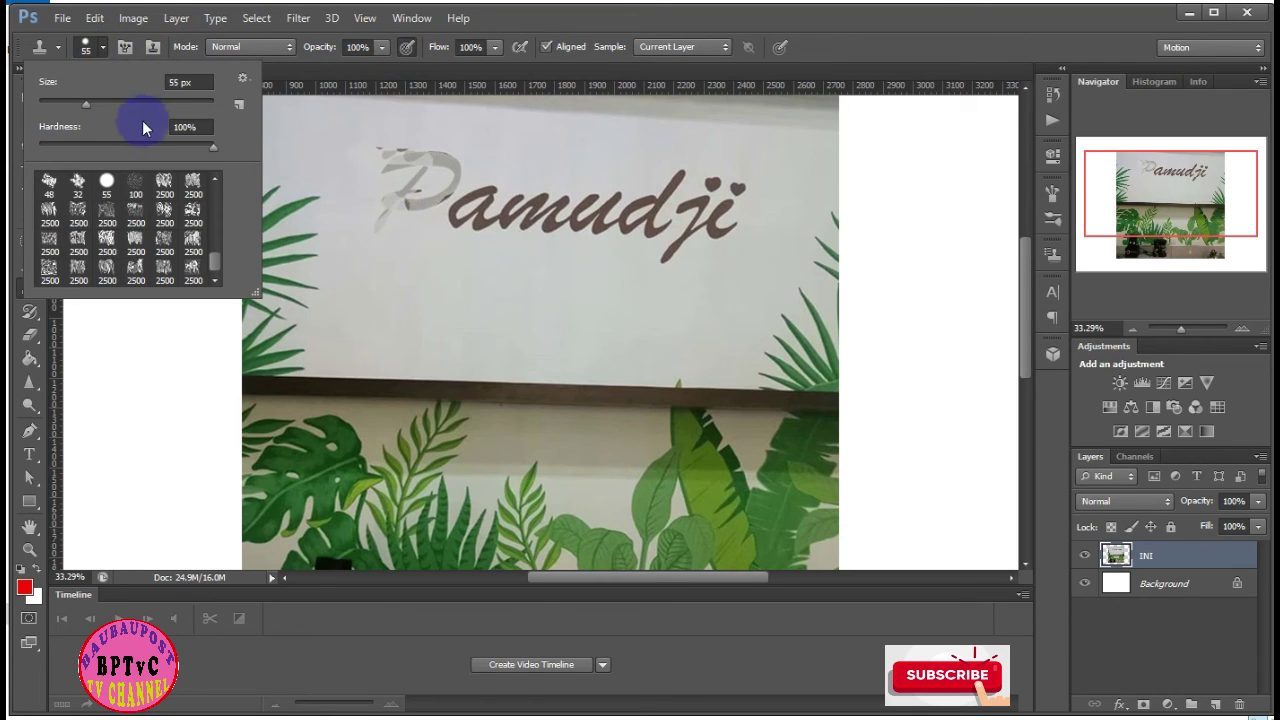
drag(260, 152, 258, 153)
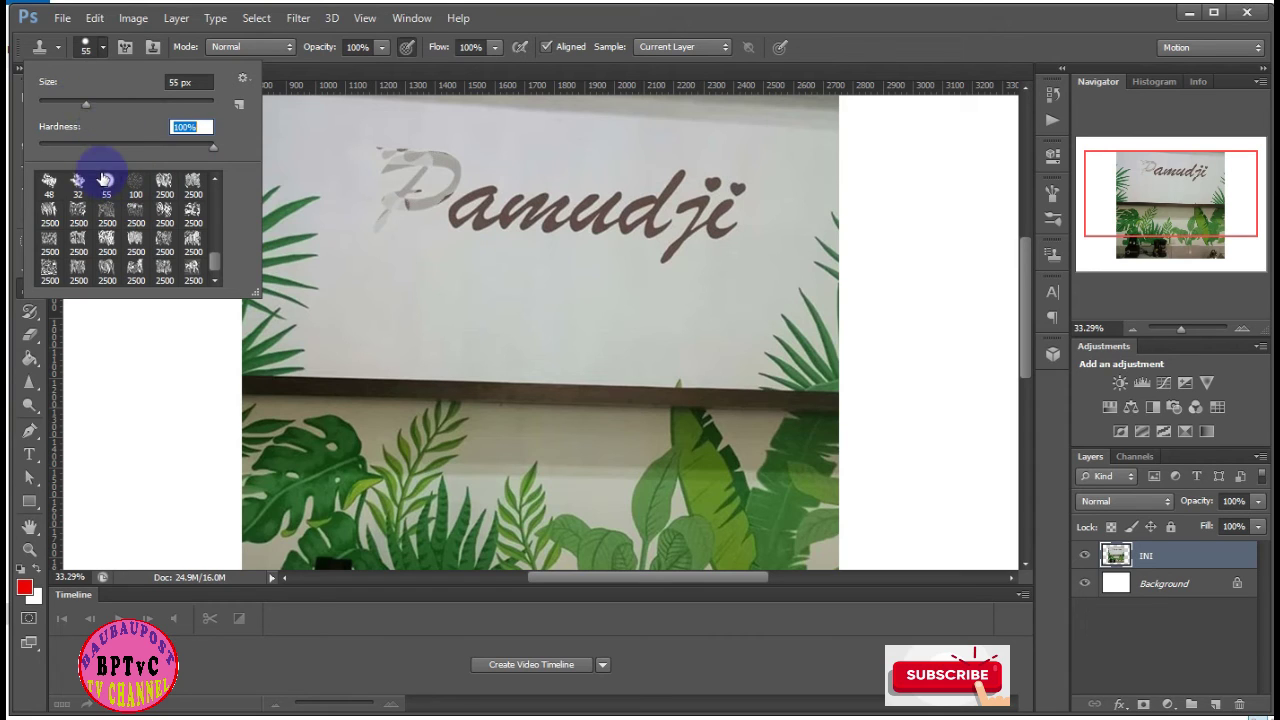
scroll(148, 208, up, 2)
scroll(145, 202, up, 2)
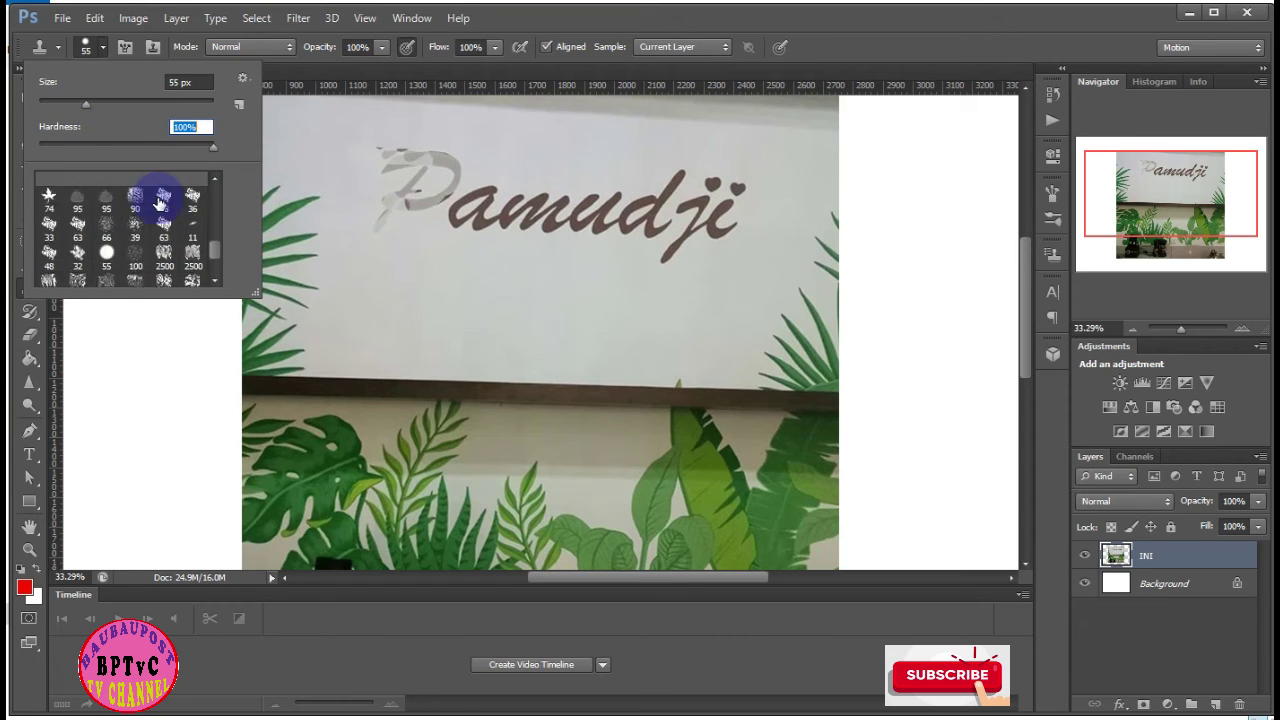
scroll(150, 200, up, 2)
scroll(163, 194, up, 2)
scroll(164, 193, up, 2)
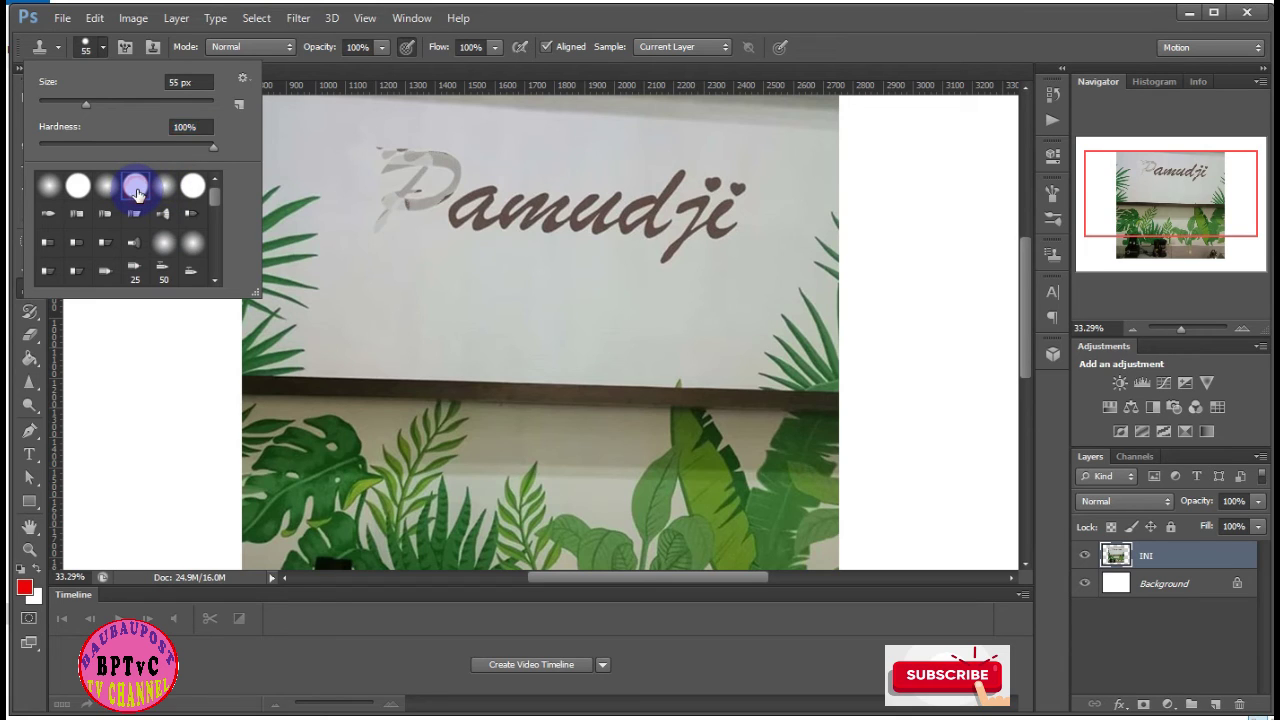
Close the brush settings and clone wall over the P and the dark marks before 'amudji'
click(408, 288)
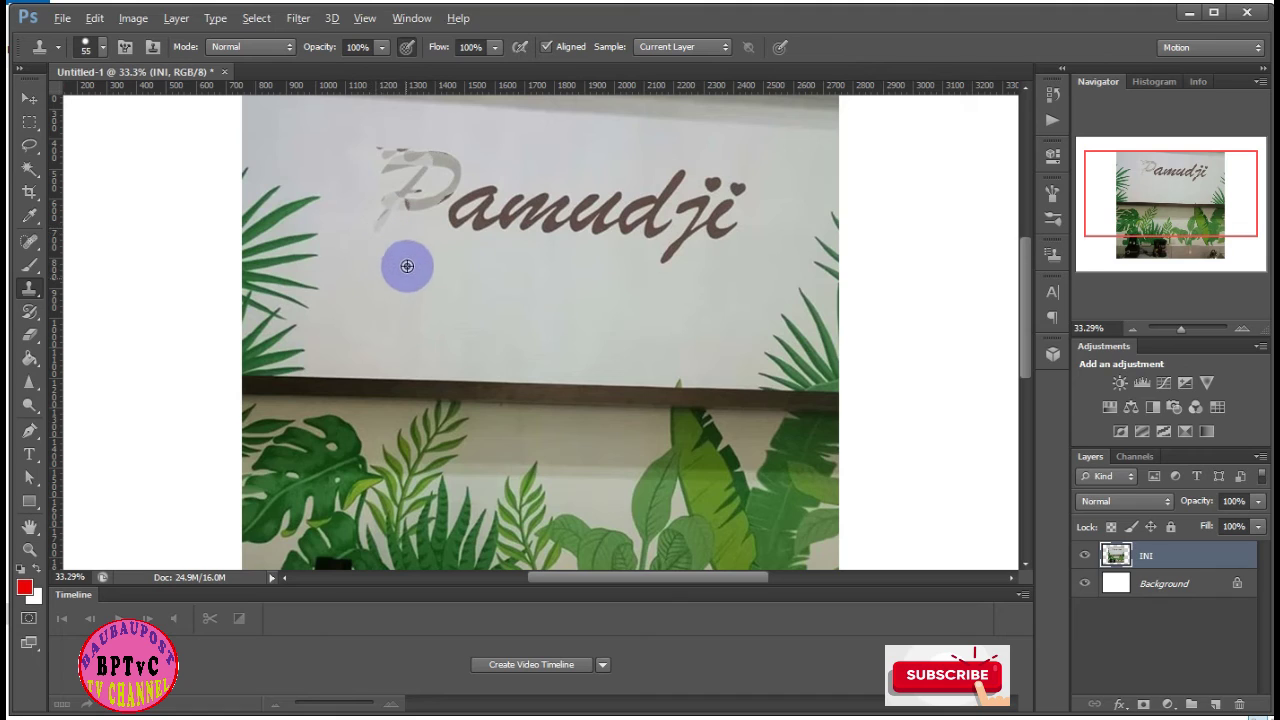
mouse_move(408, 255)
mouse_down()
mouse_move(360, 223)
mouse_move(417, 169)
mouse_move(366, 191)
mouse_move(417, 260)
mouse_move(400, 229)
mouse_move(408, 206)
mouse_move(463, 171)
mouse_up()
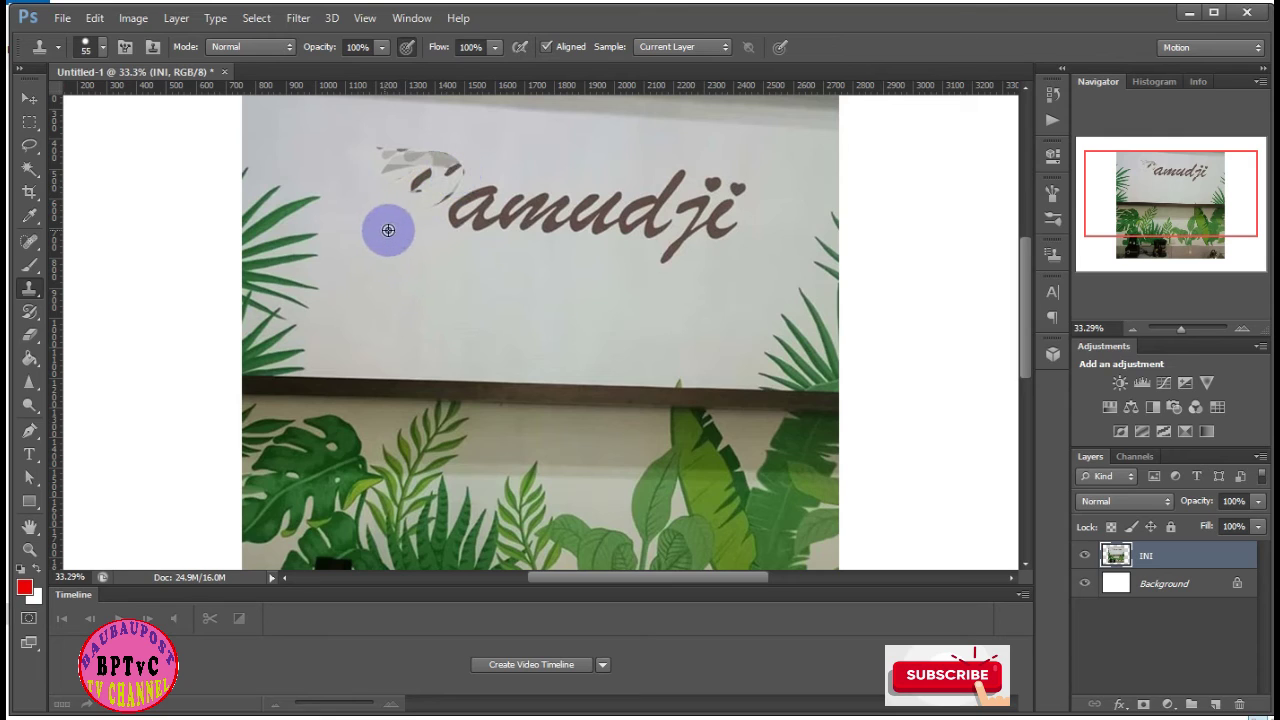
mouse_move(390, 230)
mouse_down()
mouse_move(366, 183)
mouse_move(434, 157)
mouse_move(373, 184)
mouse_move(323, 157)
mouse_move(429, 147)
mouse_move(392, 156)
mouse_up()
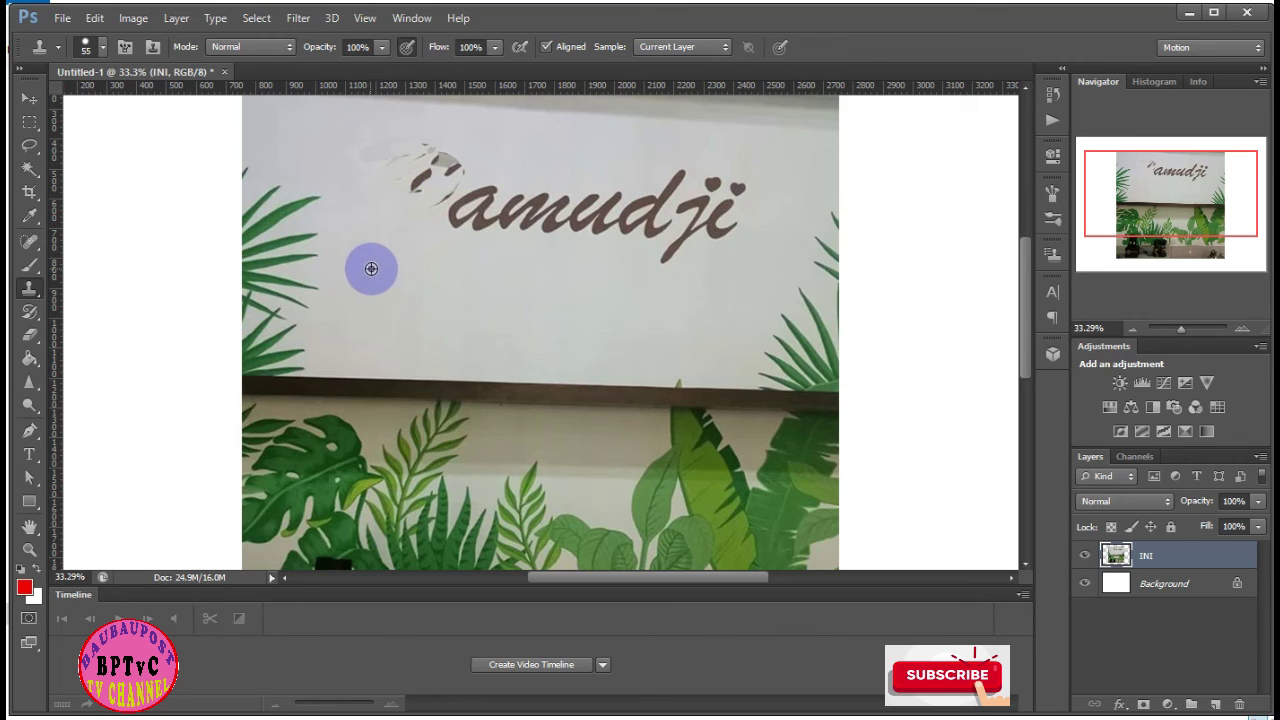
mouse_move(373, 268)
mouse_down()
mouse_move(437, 163)
mouse_move(356, 284)
mouse_move(423, 314)
mouse_up()
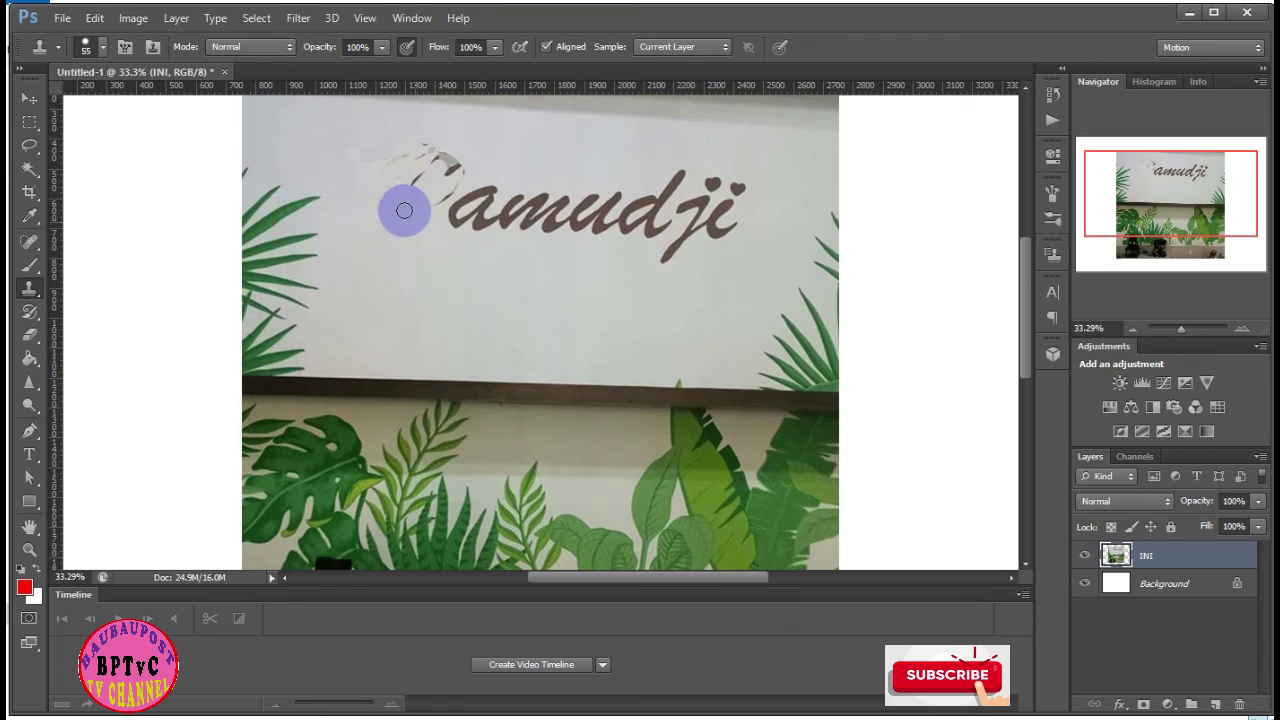
mouse_move(404, 204)
mouse_down()
mouse_move(428, 163)
mouse_move(443, 177)
mouse_move(423, 163)
mouse_move(437, 149)
mouse_up()
alt+click(482, 295)
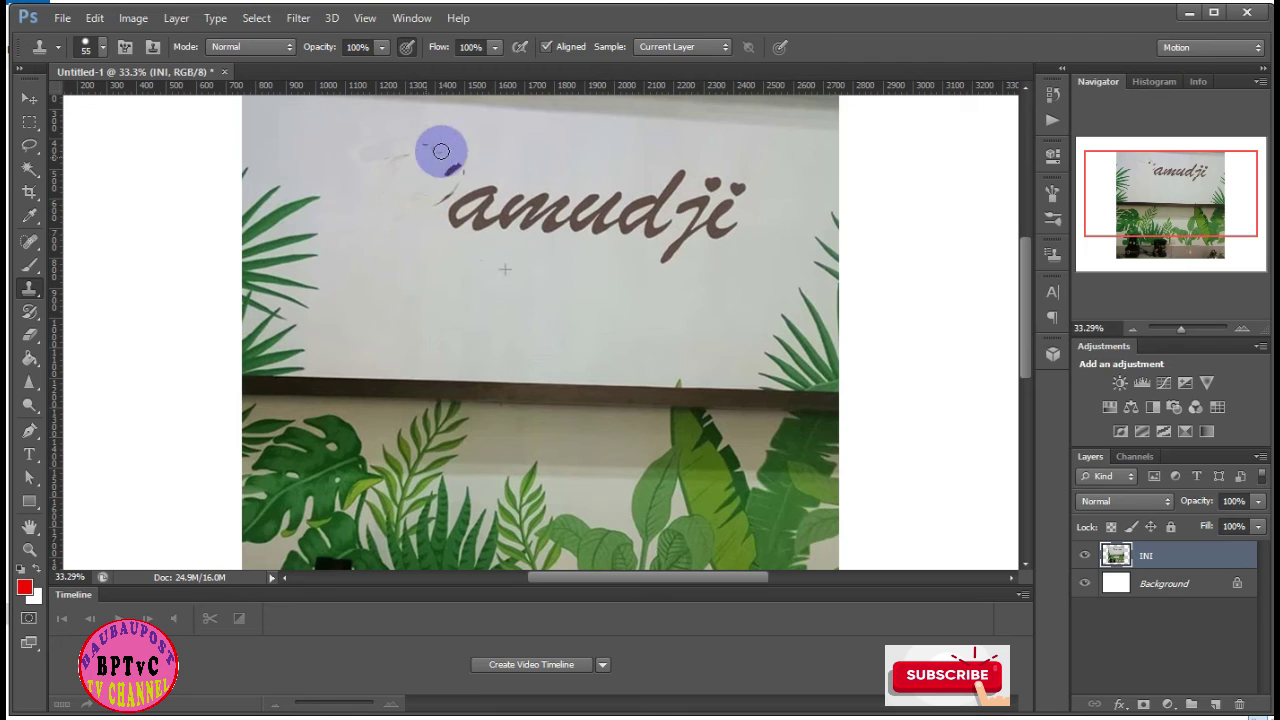
alt+click(463, 302)
drag(386, 226, 486, 158)
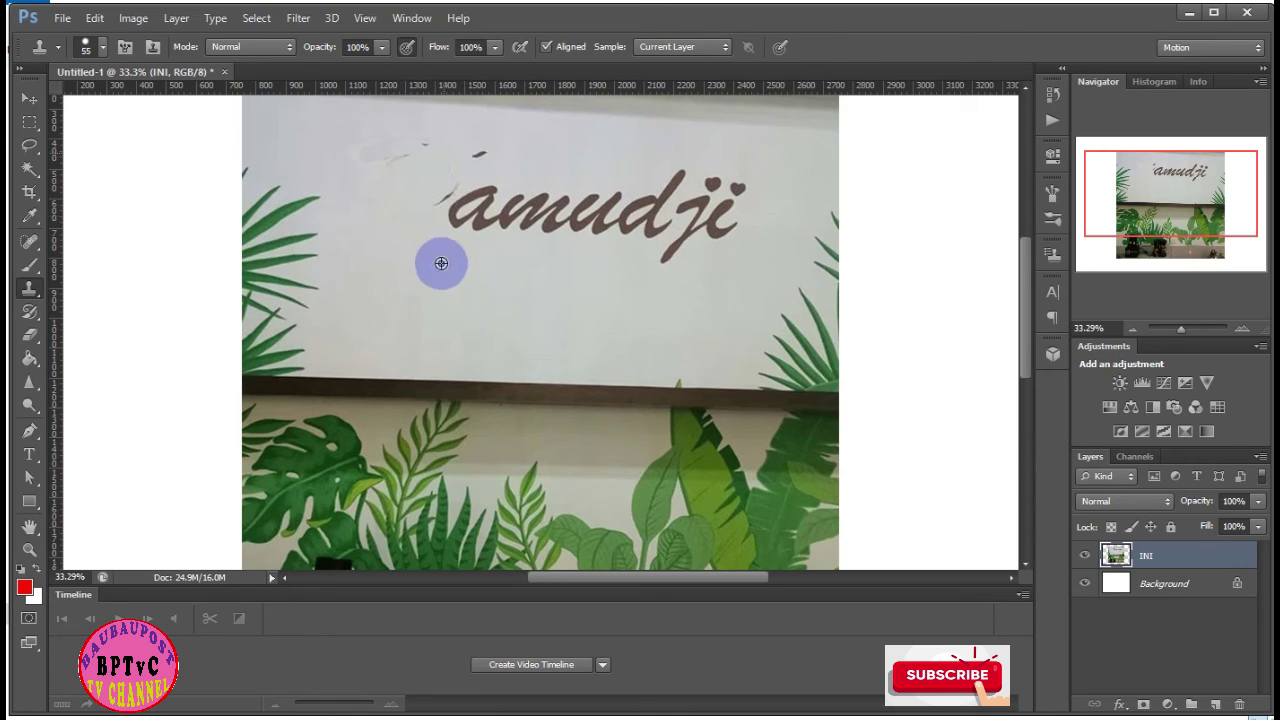
Clone wall over the 'a', the start of the 'm' and a diagonal dark stroke
alt+click(457, 334)
alt+click(457, 277)
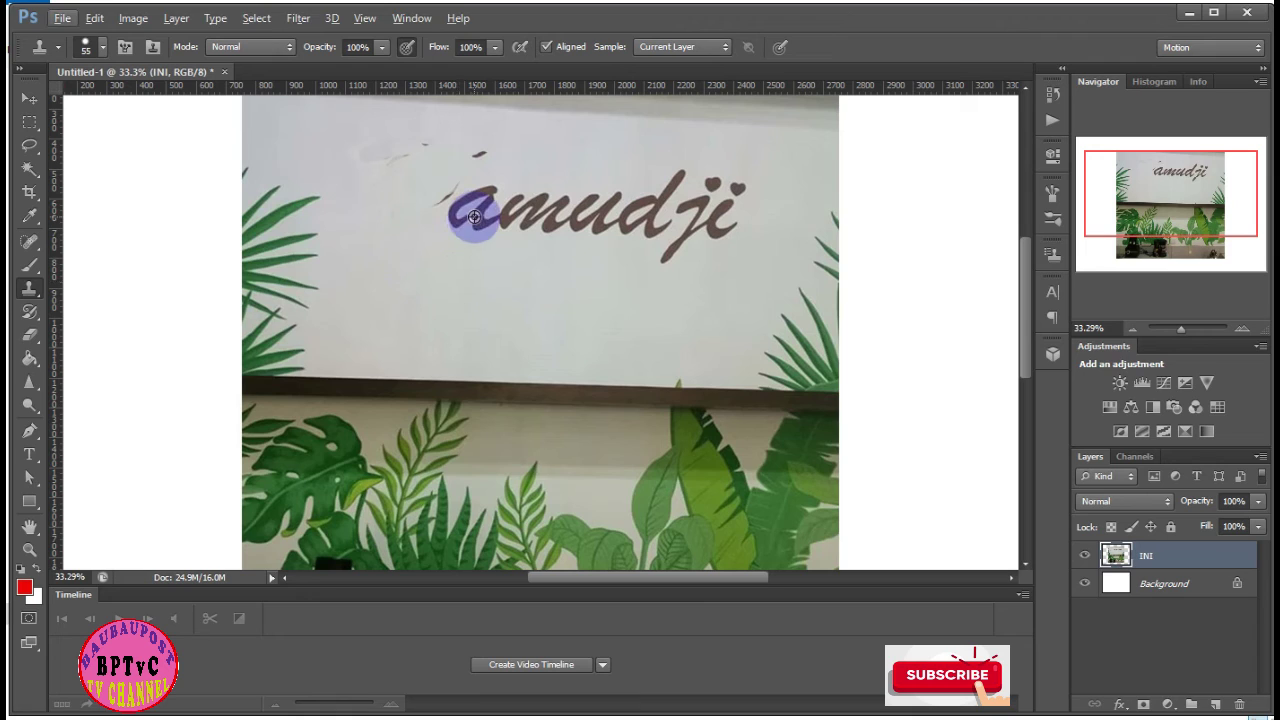
drag(457, 220, 528, 180)
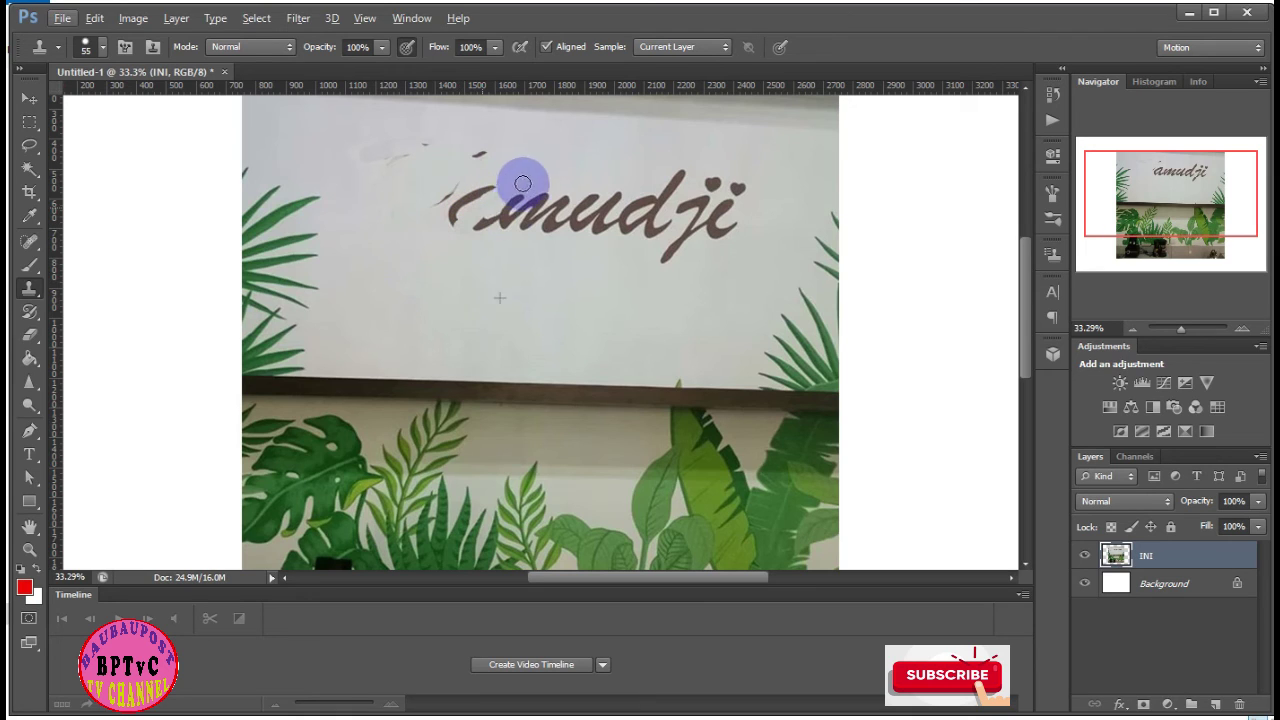
alt+click(444, 281)
drag(457, 223, 491, 171)
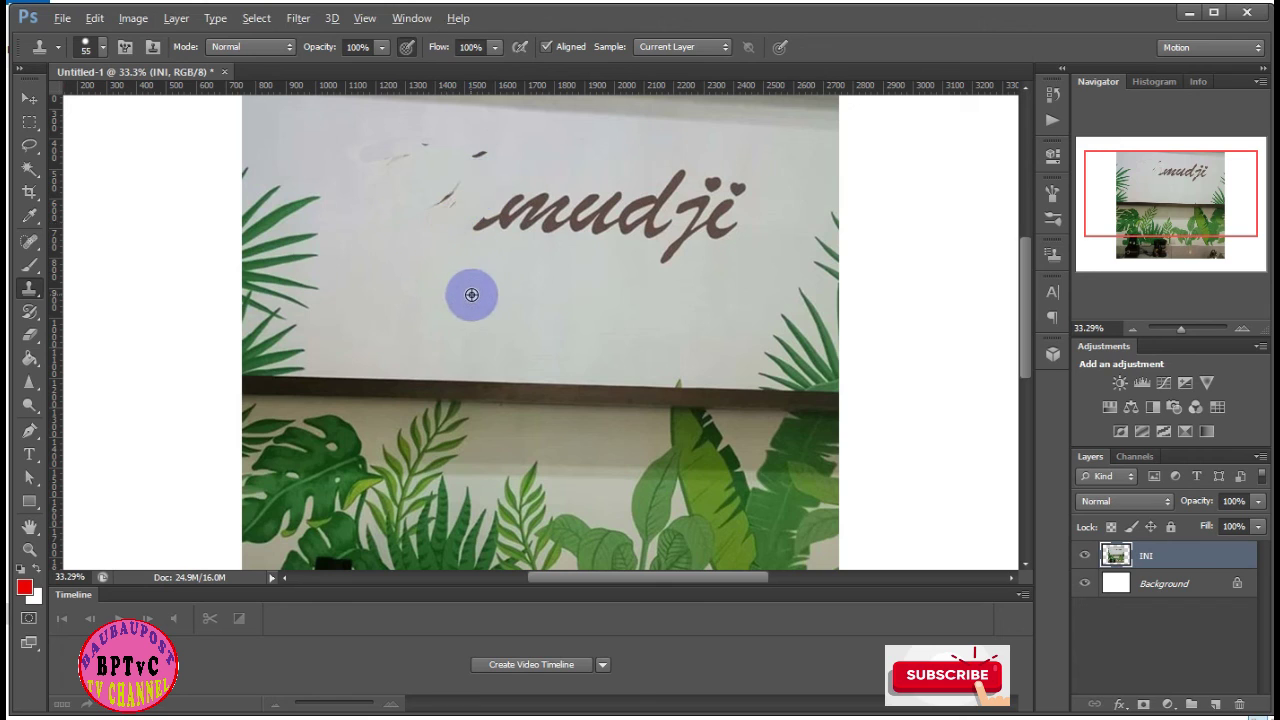
mouse_move(477, 220)
mouse_down()
mouse_move(420, 214)
mouse_move(457, 194)
mouse_move(391, 220)
mouse_move(413, 231)
mouse_up()
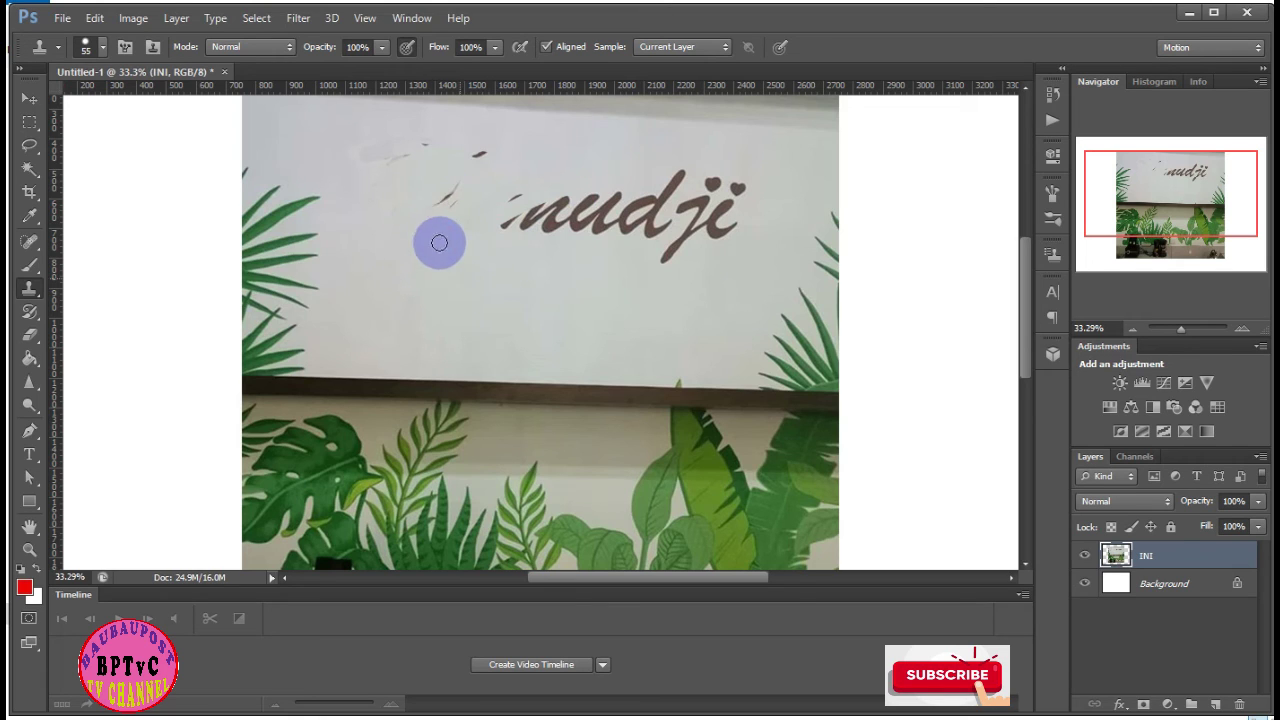
mouse_move(457, 186)
mouse_down()
mouse_move(437, 183)
mouse_move(500, 149)
mouse_move(422, 157)
mouse_up()
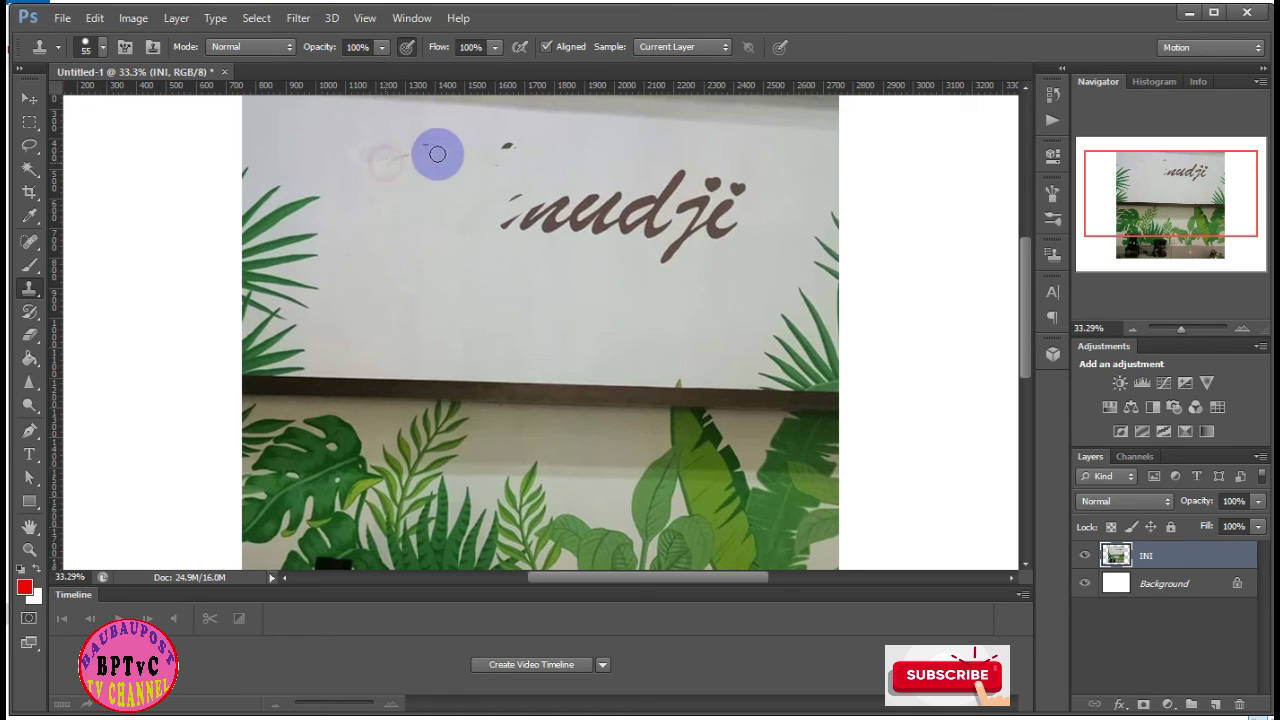
mouse_move(434, 150)
mouse_down()
mouse_move(430, 165)
mouse_move(534, 137)
mouse_up()
Paint wall over the start of 'nudji', undoing two stray clone strokes
alt+click(421, 286)
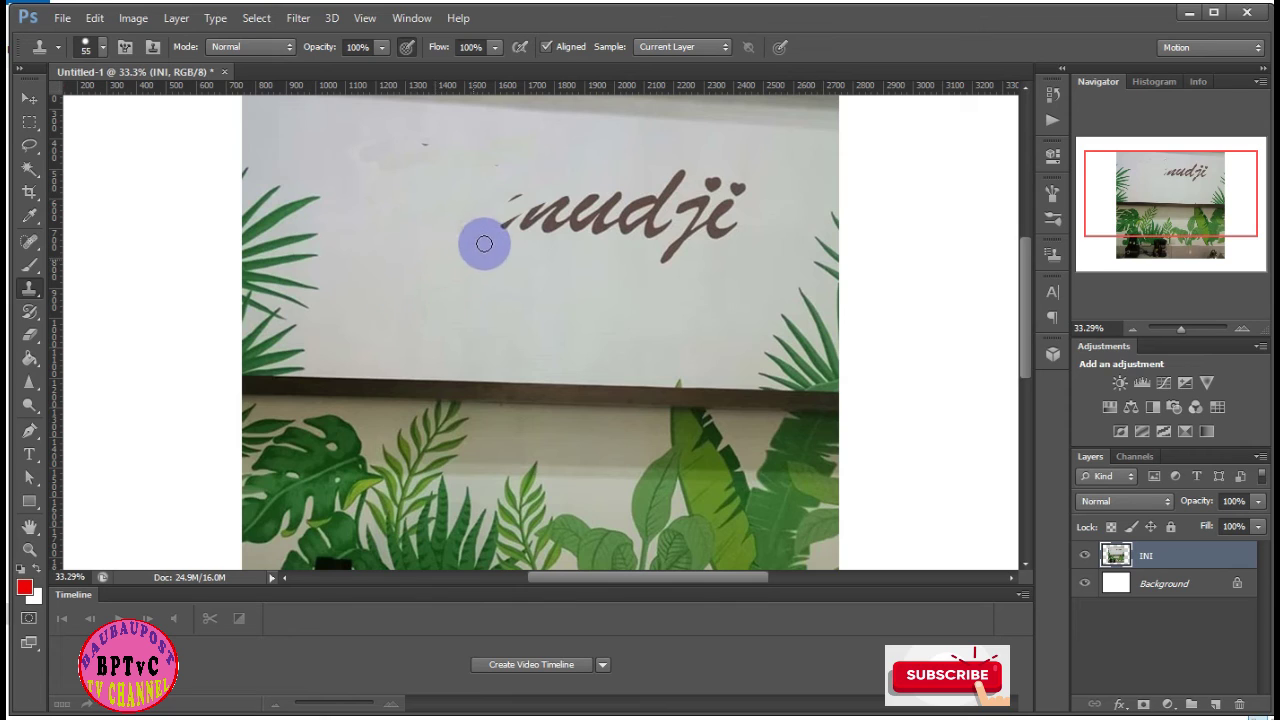
drag(500, 206, 489, 254)
key(ctrl+z)
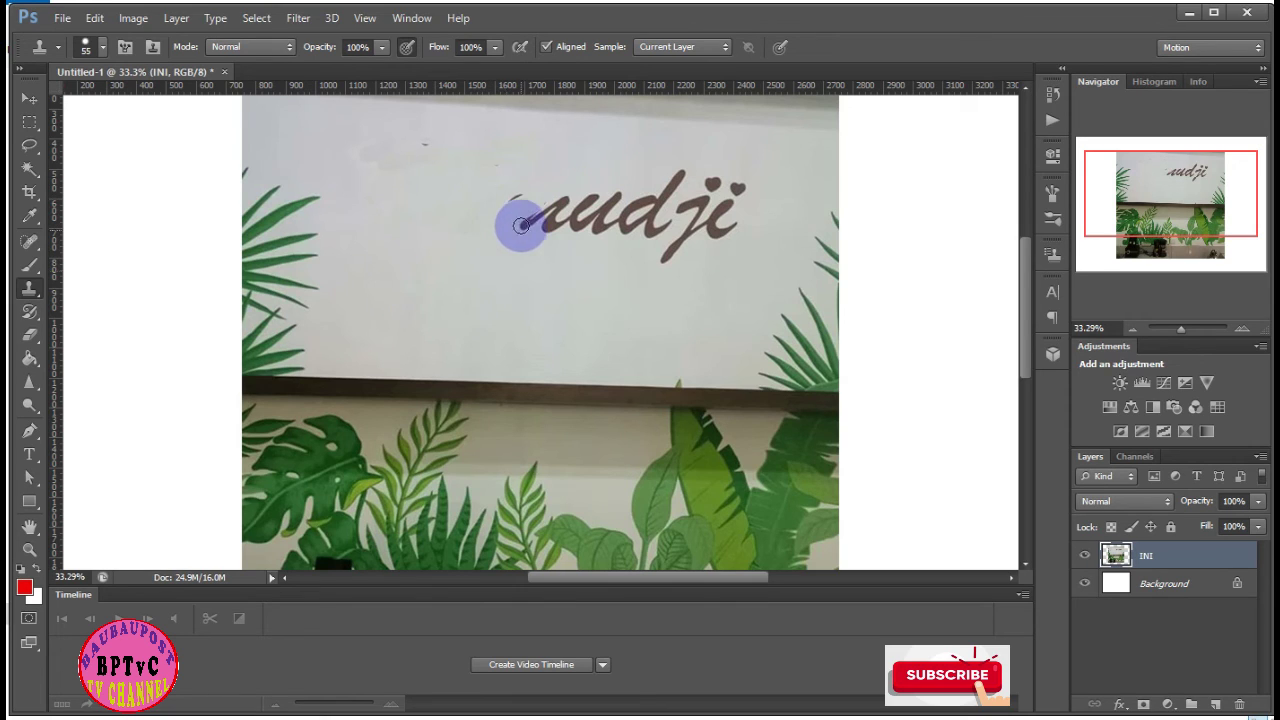
alt+click(527, 287)
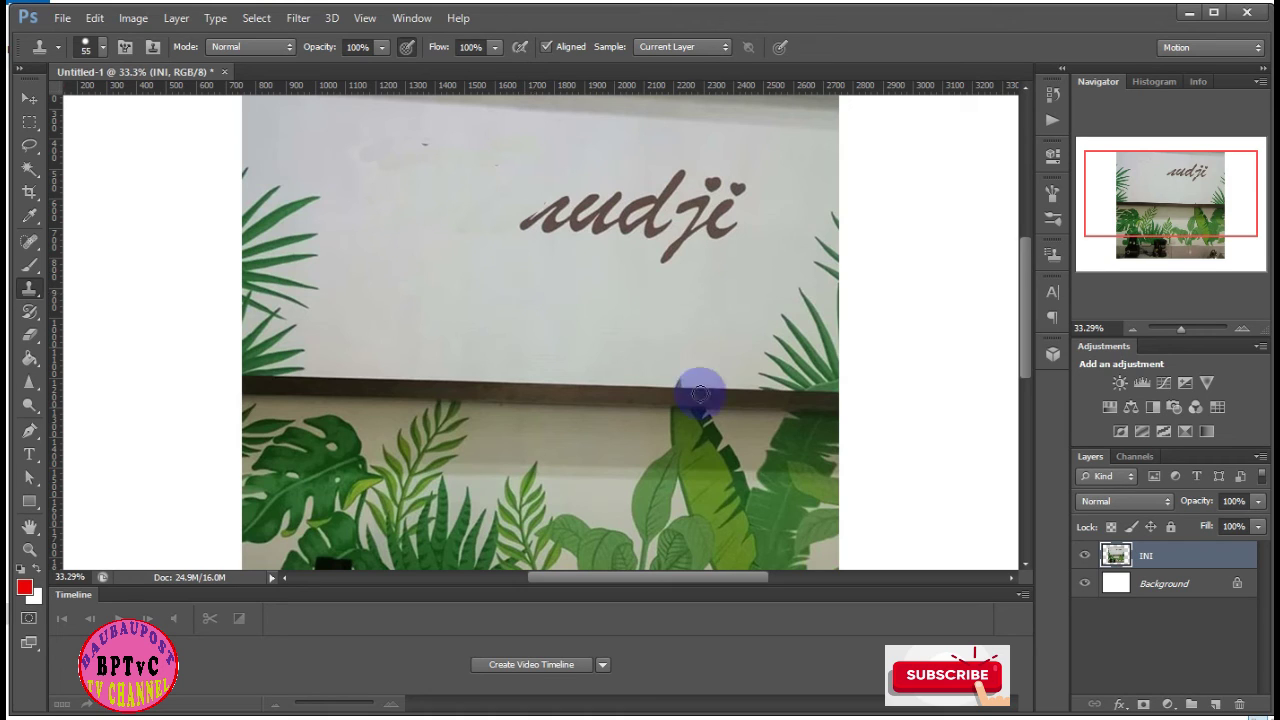
click(703, 481)
key(ctrl+z)
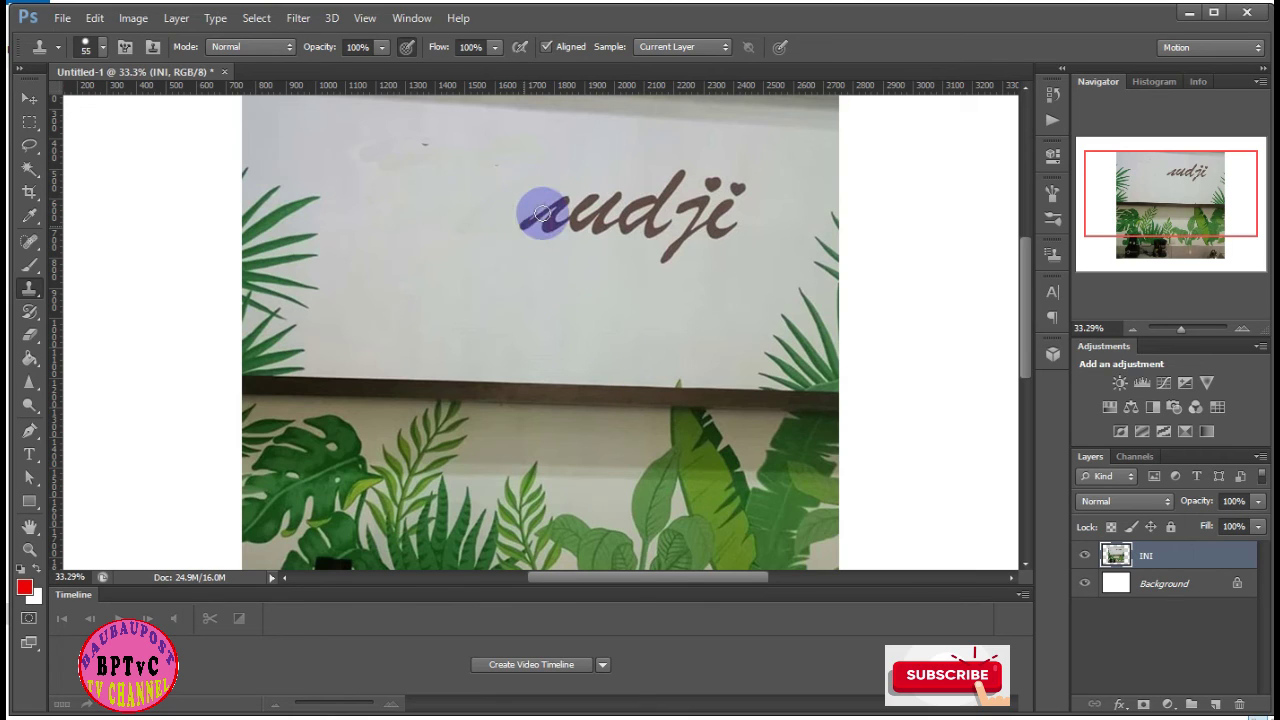
Clone across the 'u' and 'd', then resample wall to cover the green leaf patch
mouse_move(541, 213)
mouse_down()
mouse_move(598, 191)
mouse_move(545, 225)
mouse_move(570, 222)
mouse_move(556, 215)
mouse_move(692, 230)
mouse_up()
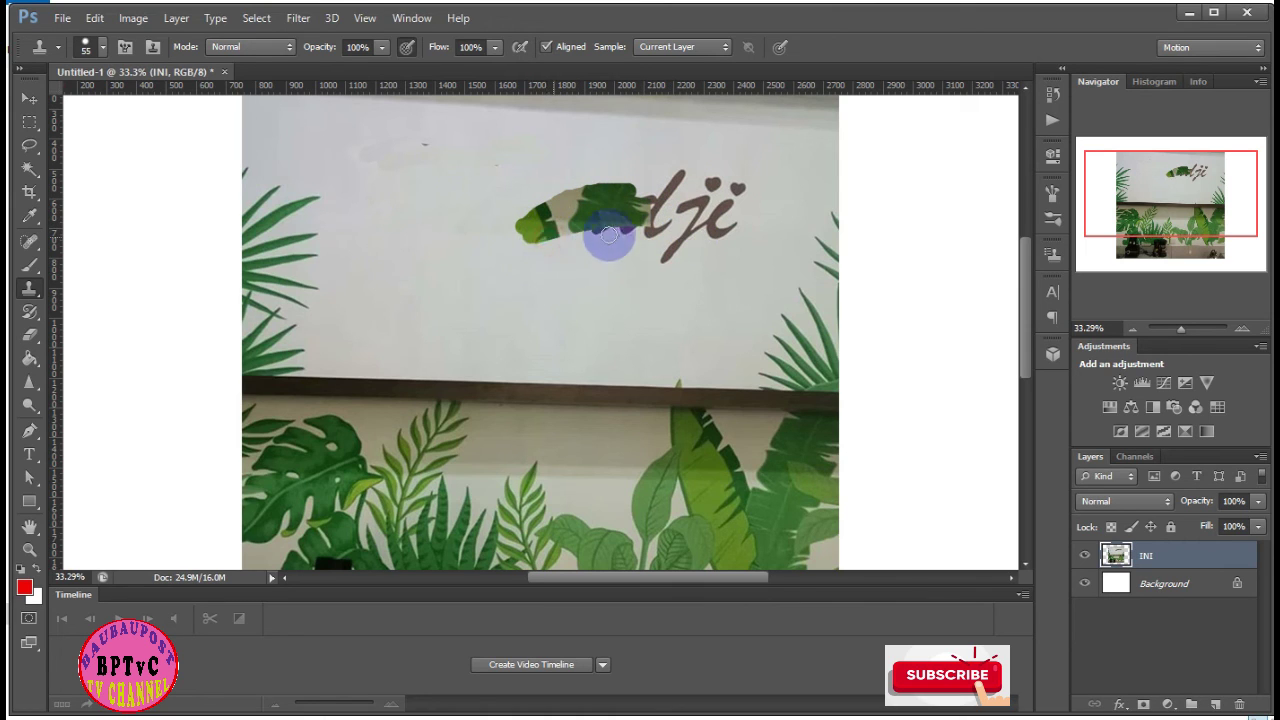
drag(517, 248, 689, 251)
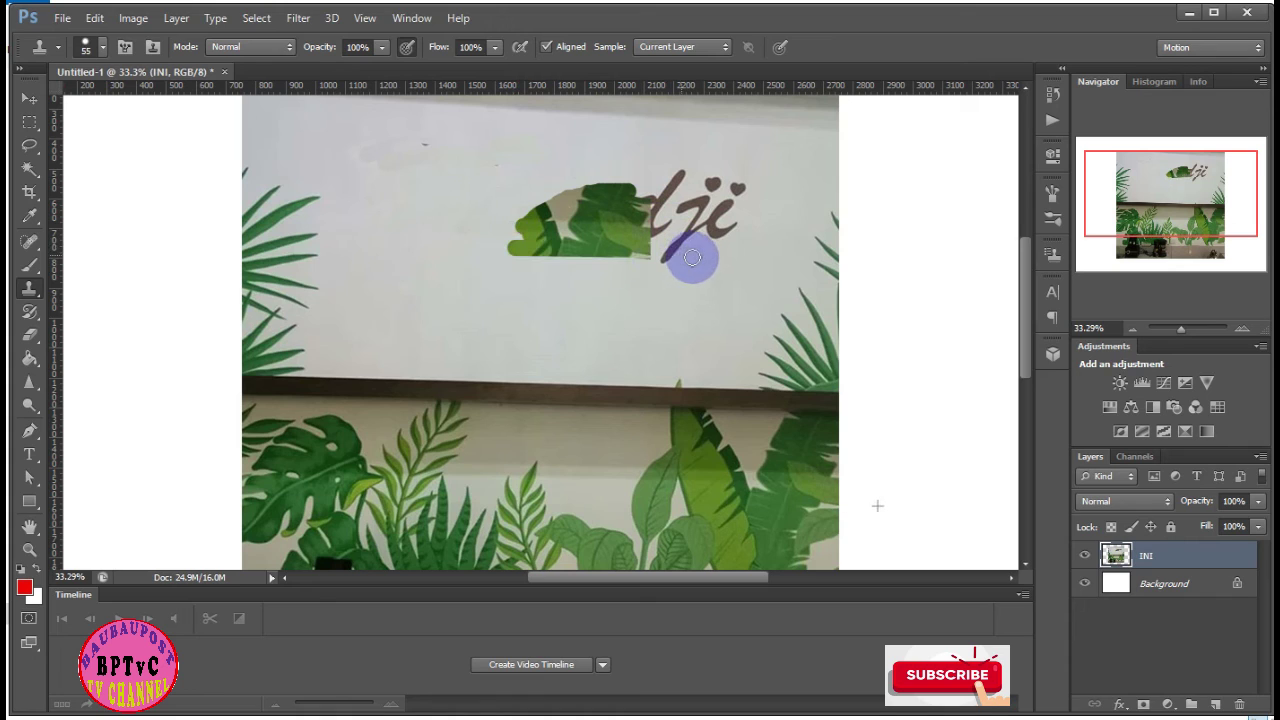
mouse_move(570, 194)
mouse_down()
mouse_move(634, 171)
mouse_move(645, 198)
mouse_move(600, 177)
mouse_up()
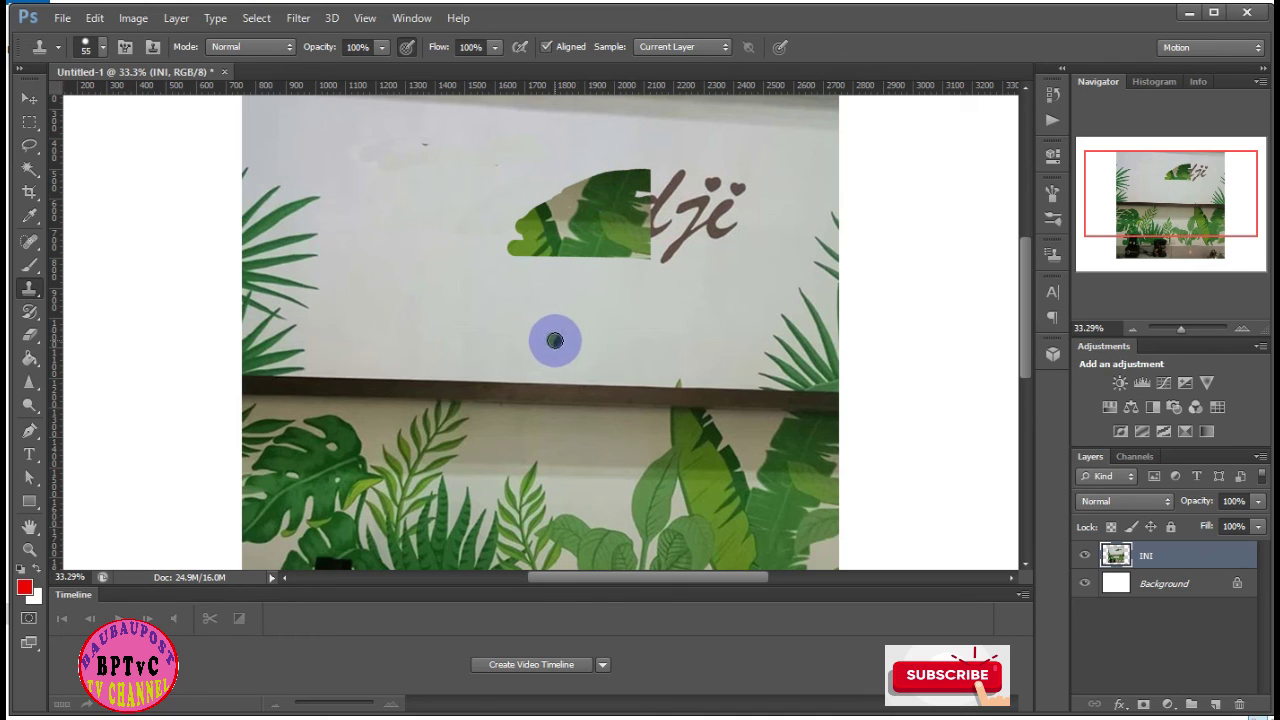
alt+click(586, 335)
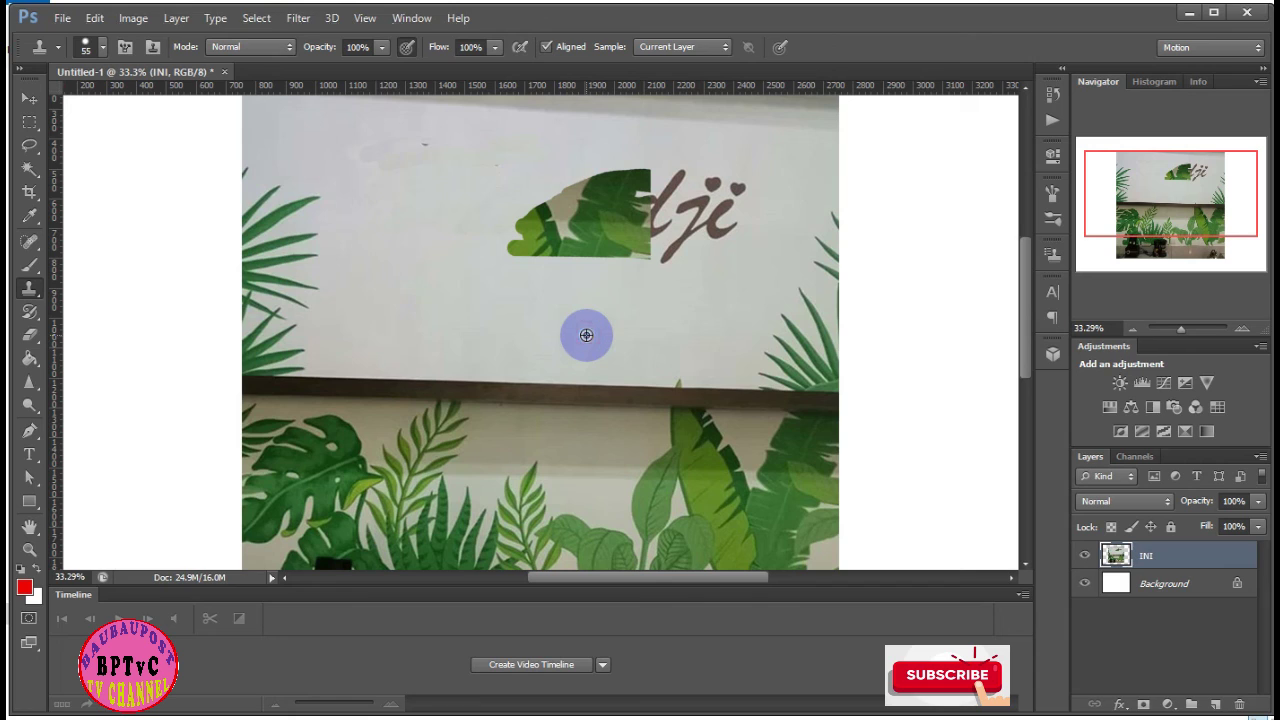
drag(507, 259, 628, 225)
alt+click(517, 320)
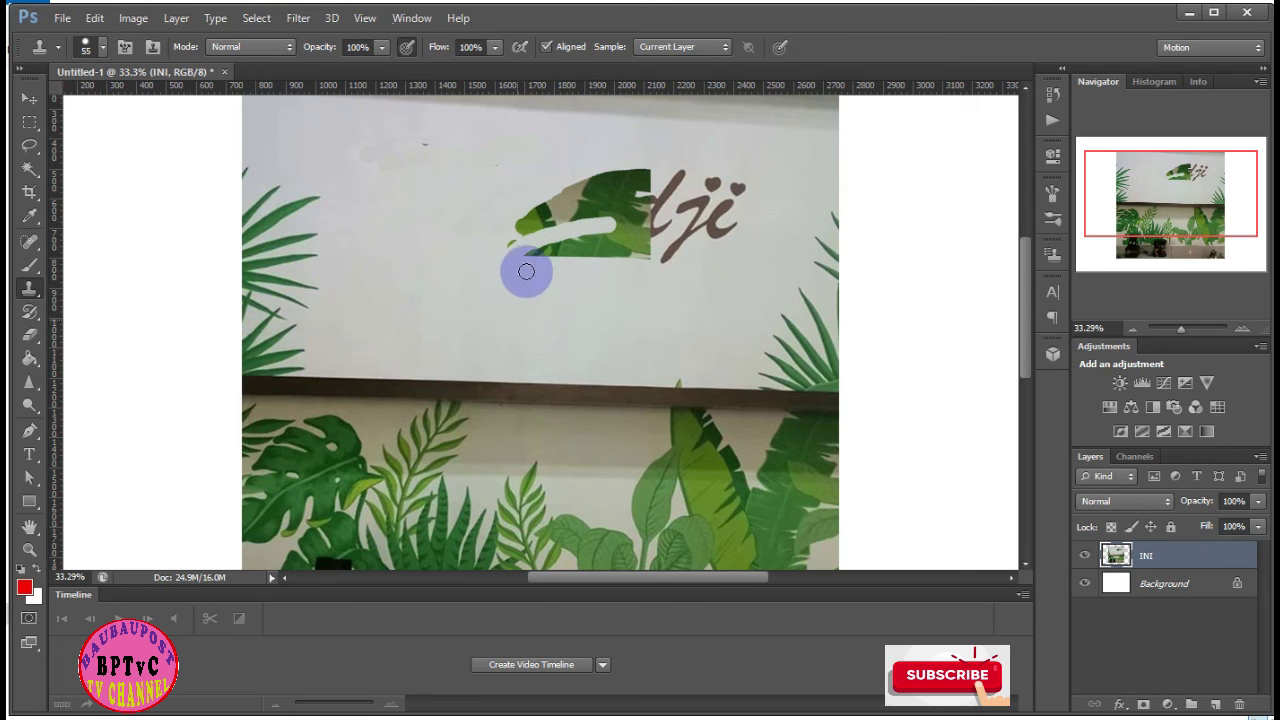
drag(523, 260, 669, 235)
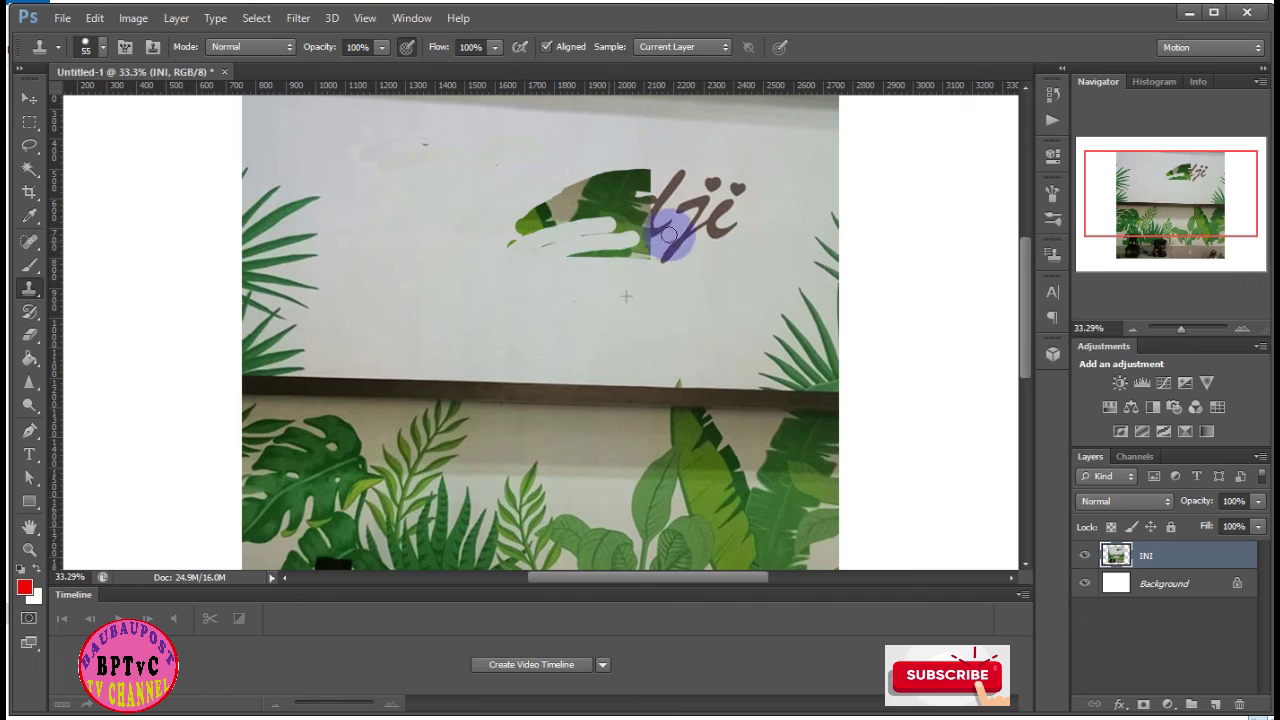
alt+click(531, 306)
mouse_move(560, 277)
mouse_down()
mouse_move(586, 254)
mouse_move(663, 251)
mouse_up()
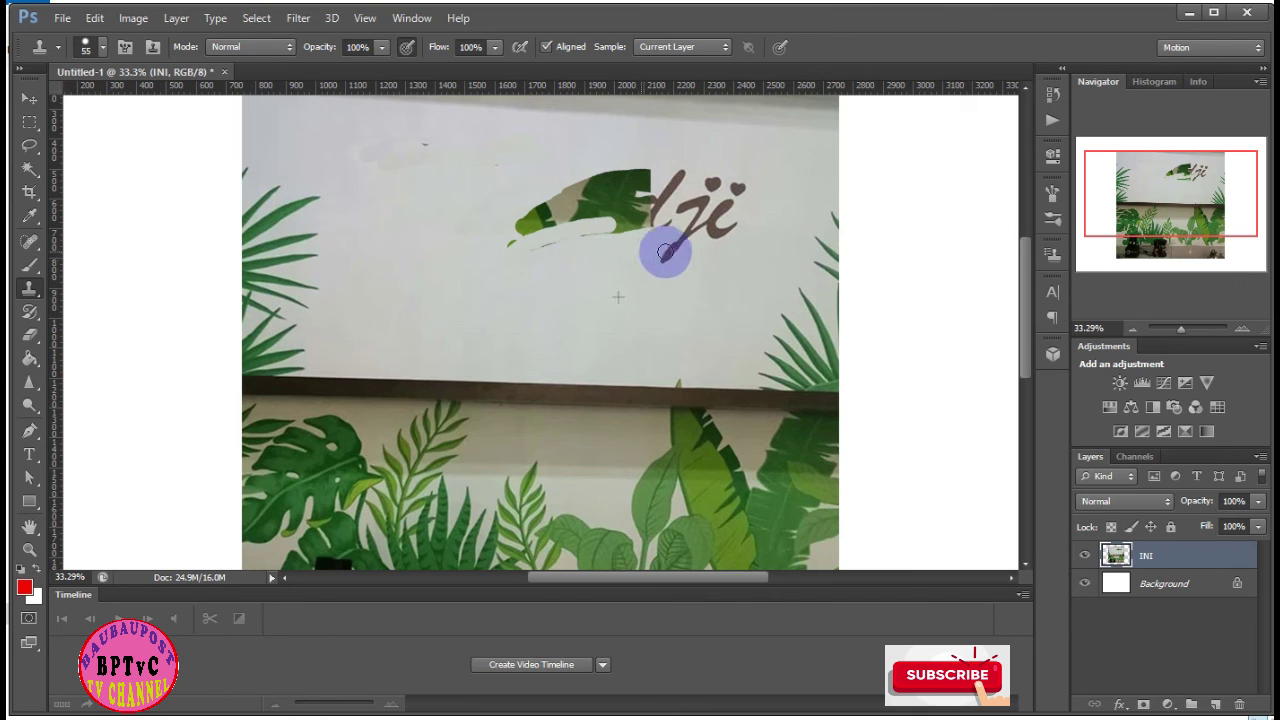
drag(491, 251, 647, 200)
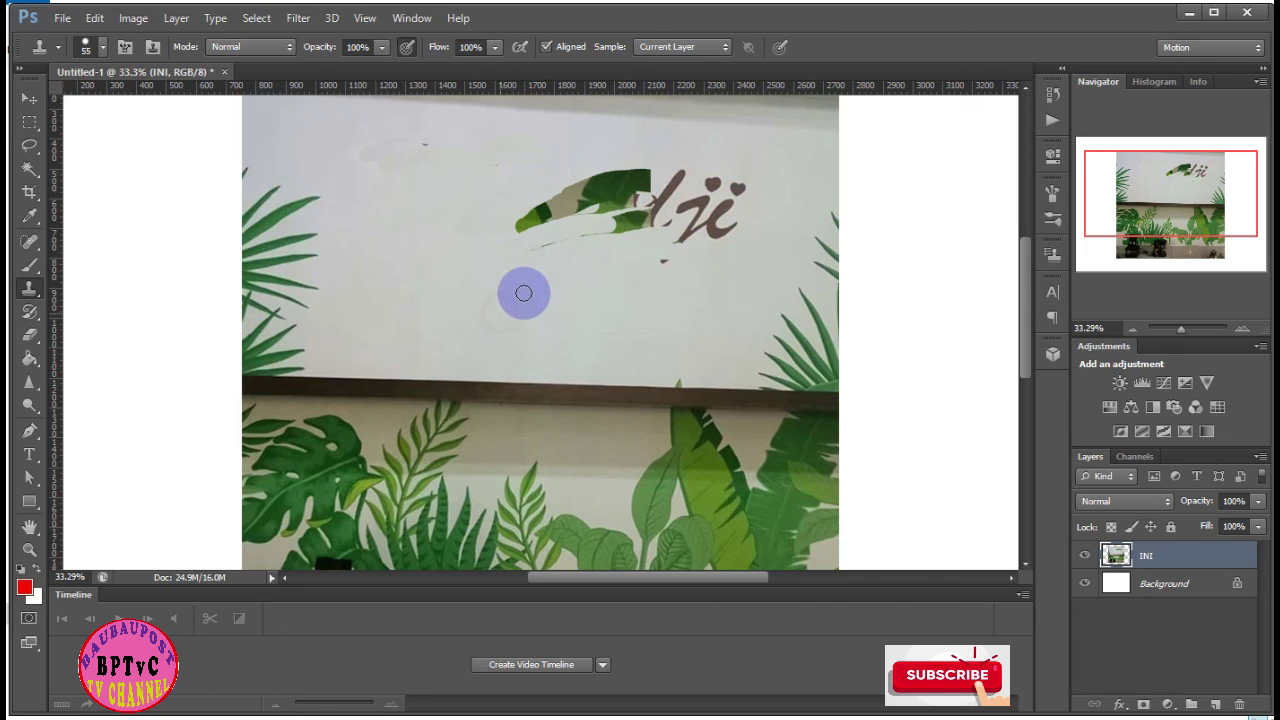
Switch from the Spot Healing Brush to the Clone Stamp Tool in the toolbar
click(33, 250)
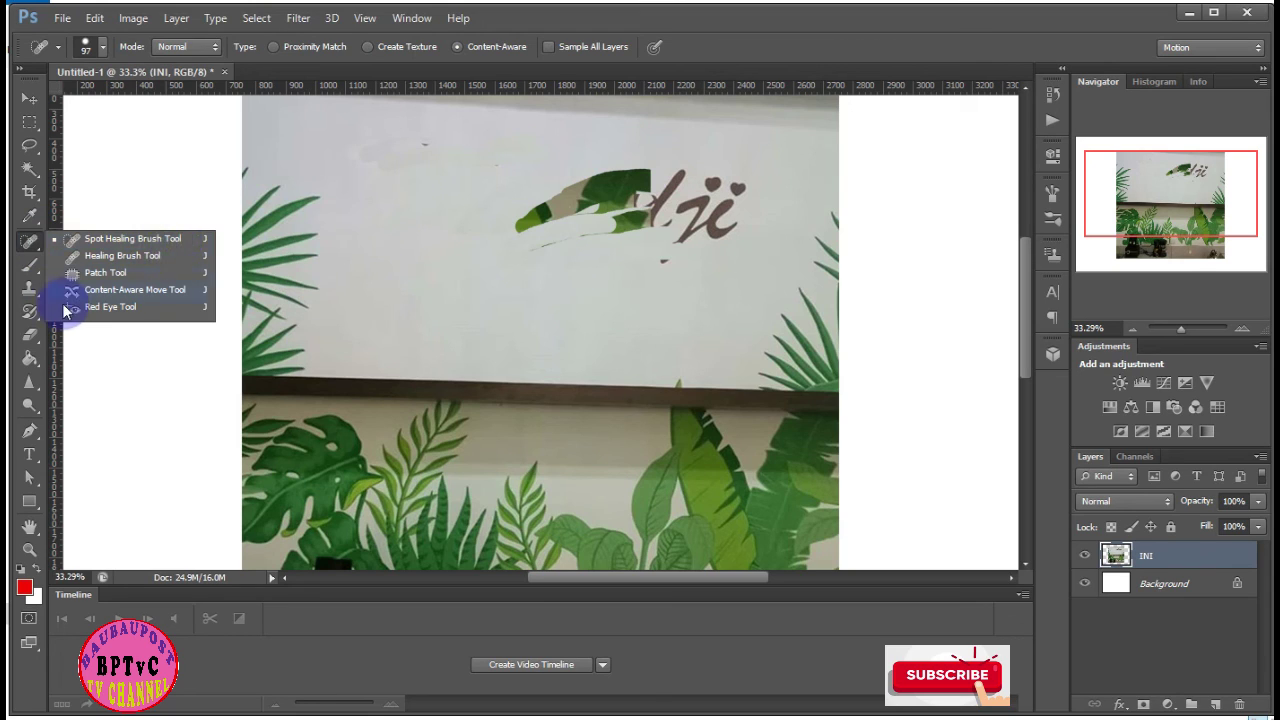
click(29, 288)
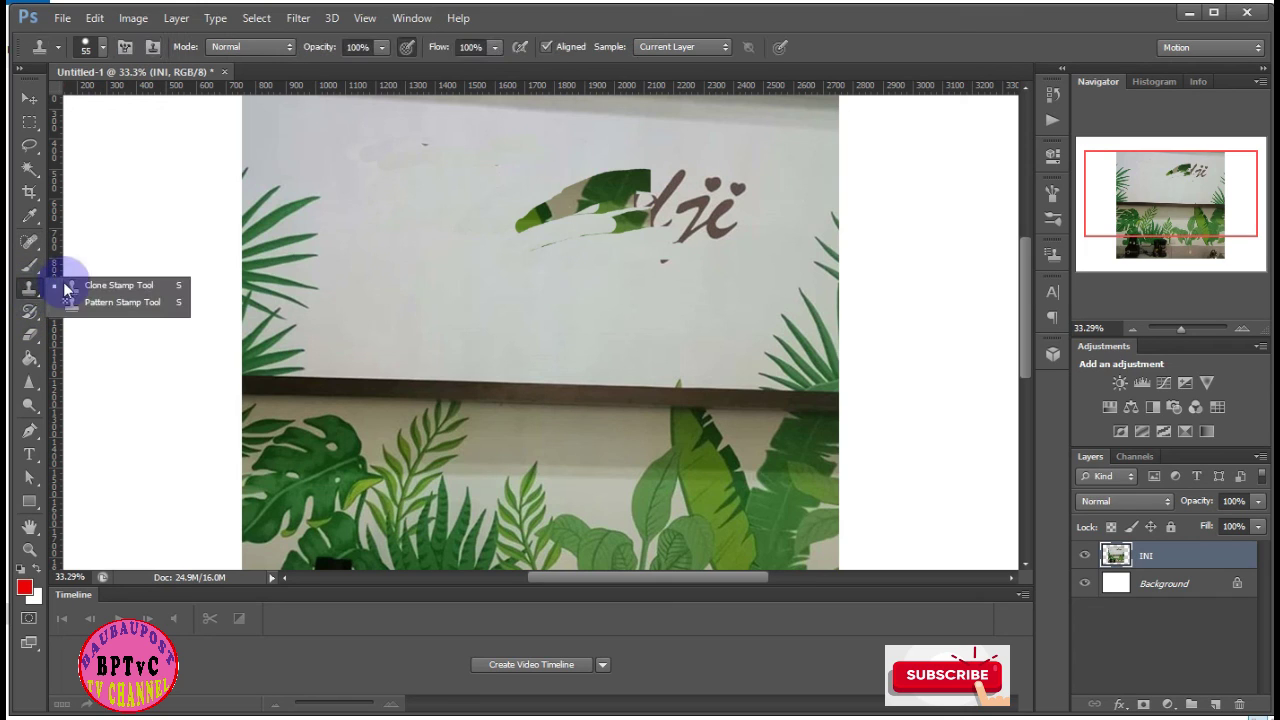
click(90, 287)
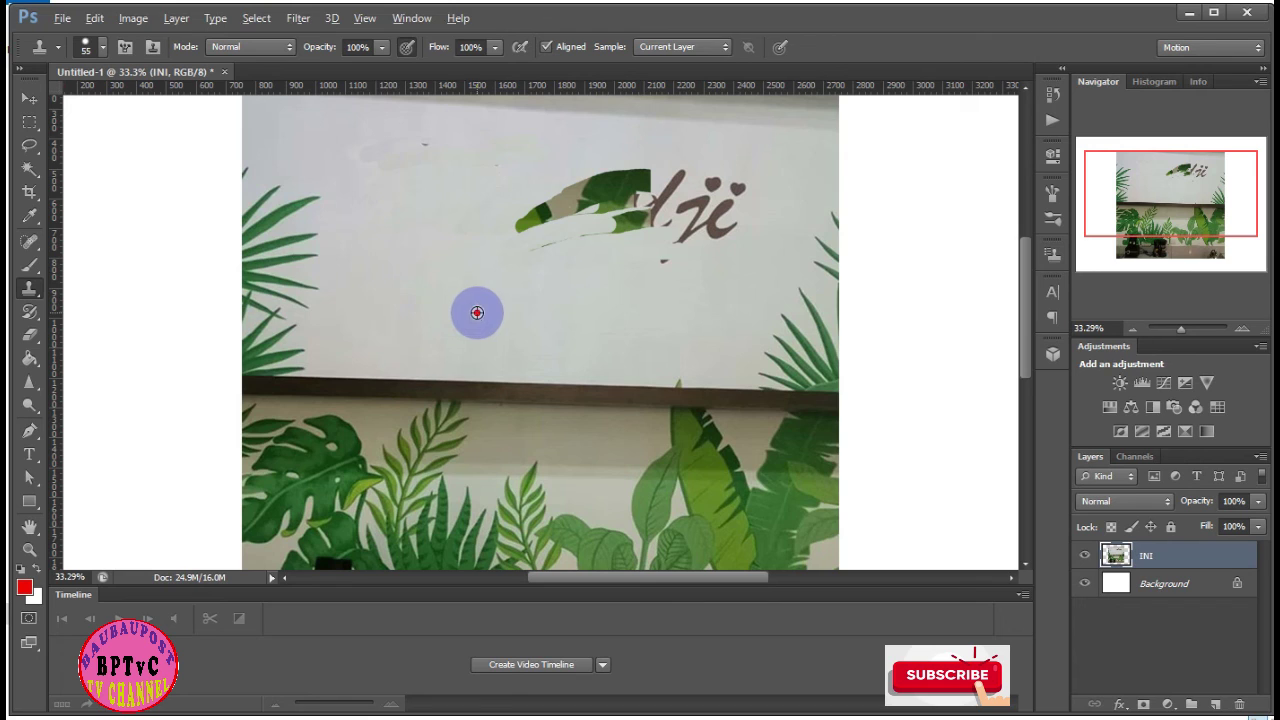
Sample plain wall and clone it over the green leaf patch and brown lettering
alt+click(477, 313)
drag(539, 222, 714, 195)
alt+click(478, 274)
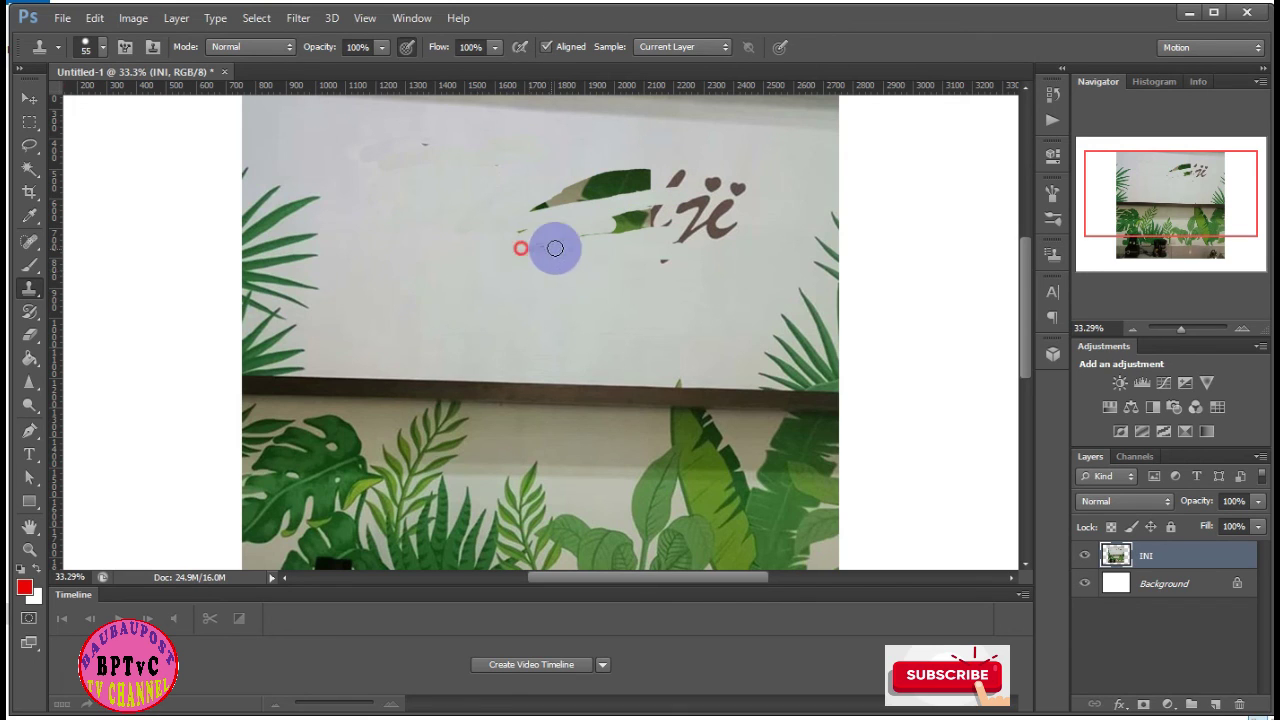
mouse_move(557, 246)
mouse_down()
mouse_move(591, 217)
mouse_move(772, 226)
mouse_up()
alt+click(460, 305)
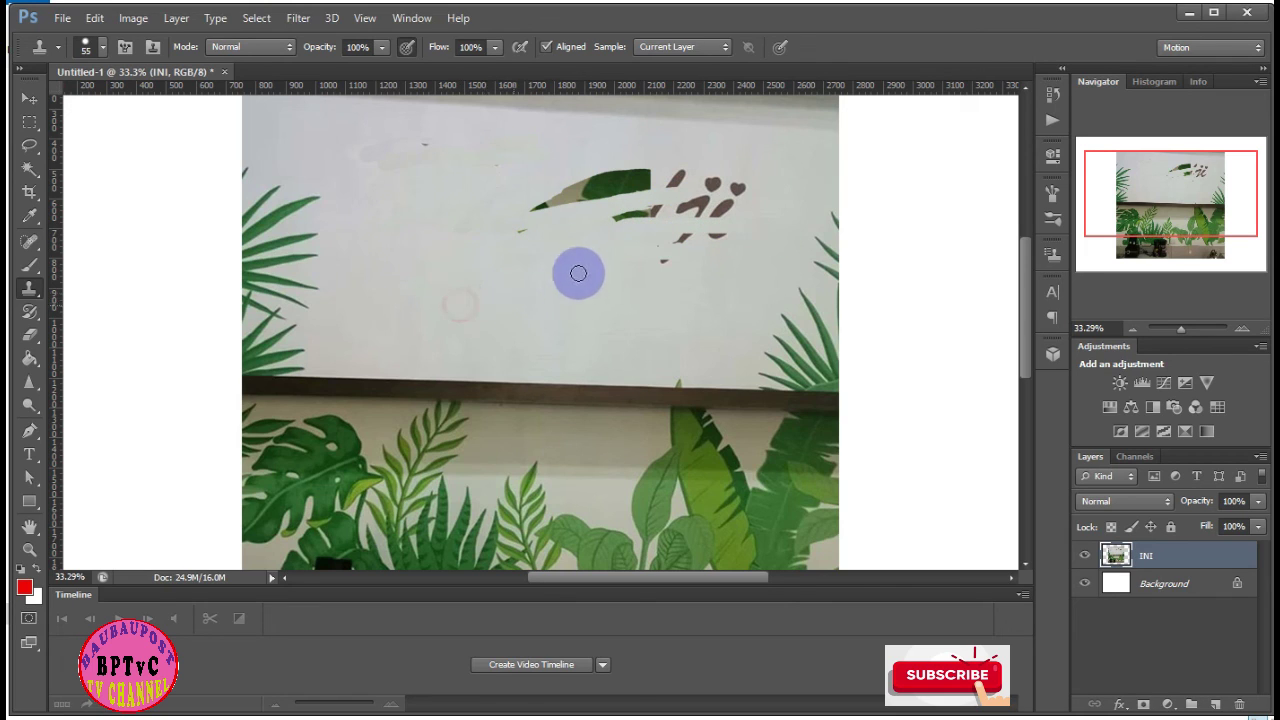
mouse_move(571, 271)
mouse_down()
mouse_move(585, 281)
mouse_move(518, 250)
mouse_up()
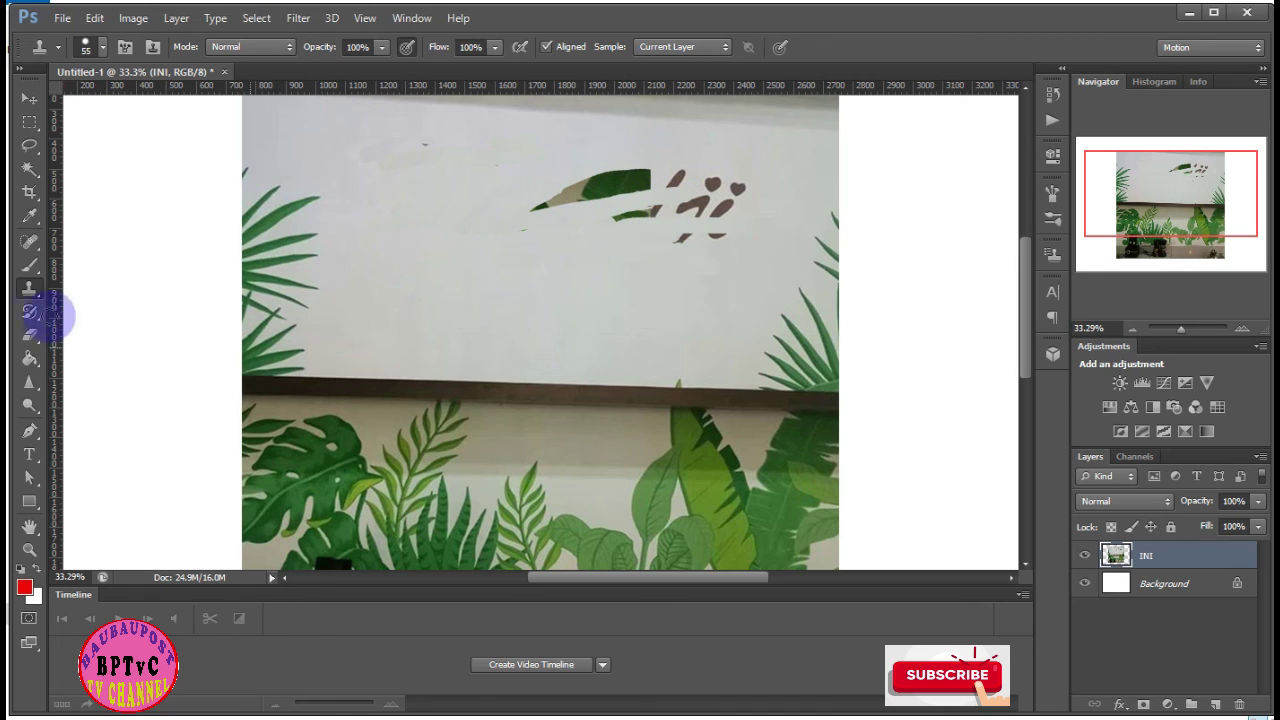
Reselect the Clone Stamp and cover the remaining leaf fragments, brown streaks and right-edge leaves
drag(31, 293, 198, 286)
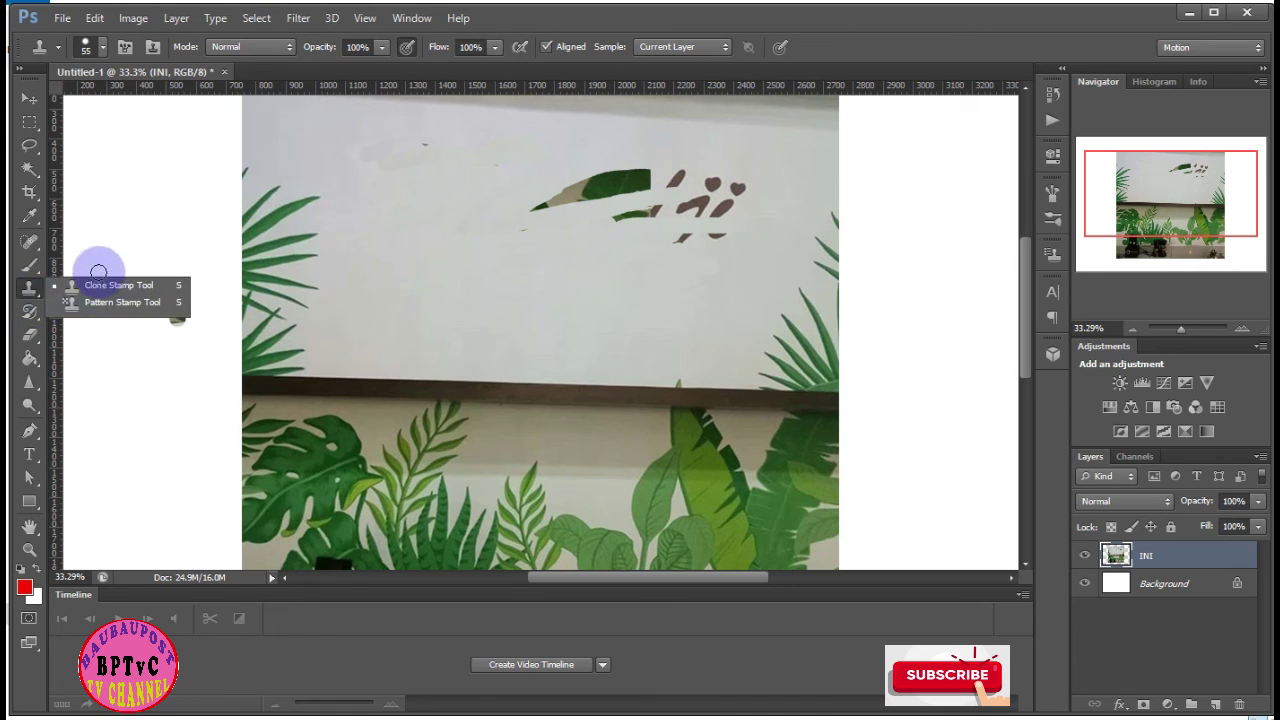
alt+click(574, 282)
drag(526, 240, 686, 174)
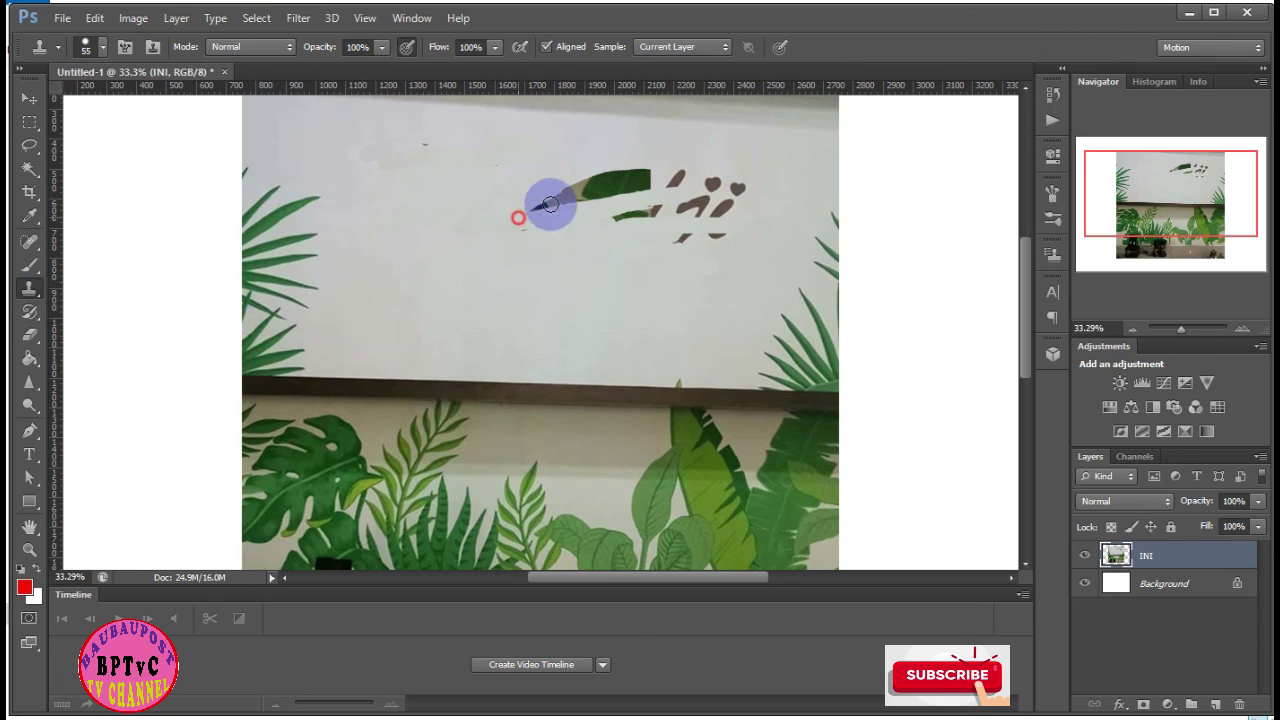
drag(506, 280, 610, 310)
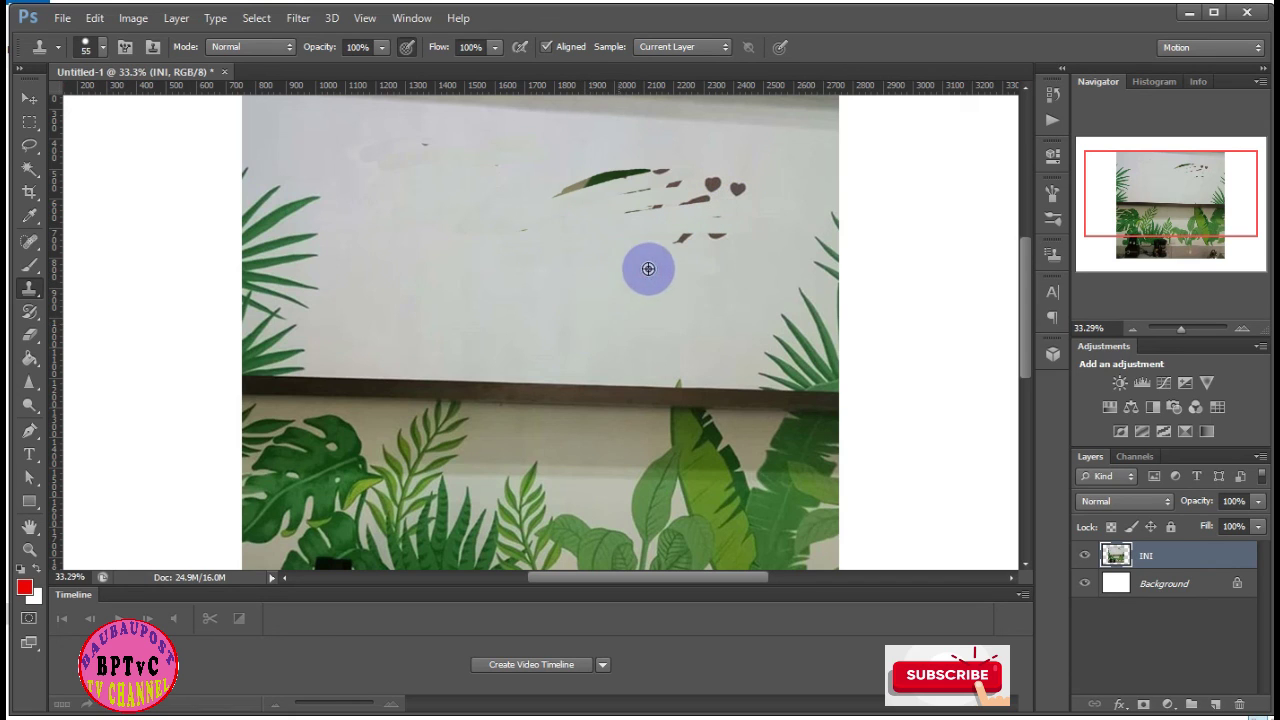
mouse_move(526, 271)
mouse_down()
mouse_move(552, 206)
mouse_move(737, 180)
mouse_up()
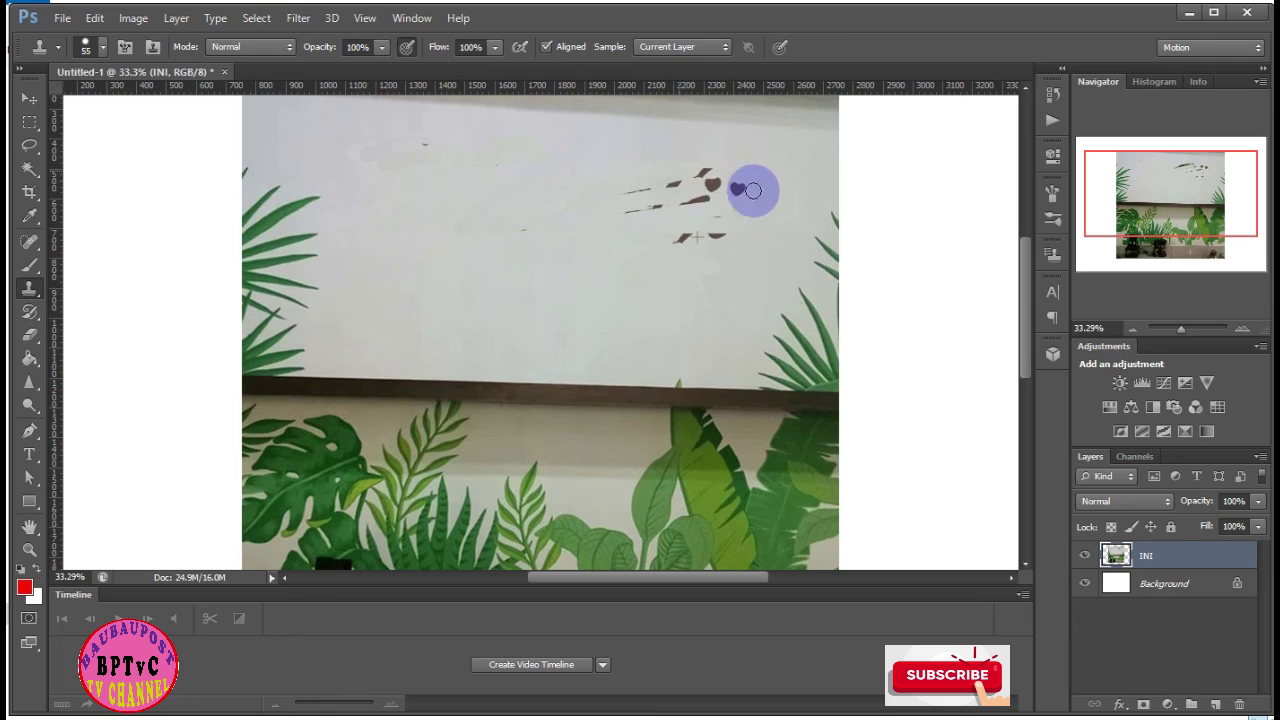
click(610, 259)
drag(610, 259, 720, 214)
drag(608, 321, 817, 347)
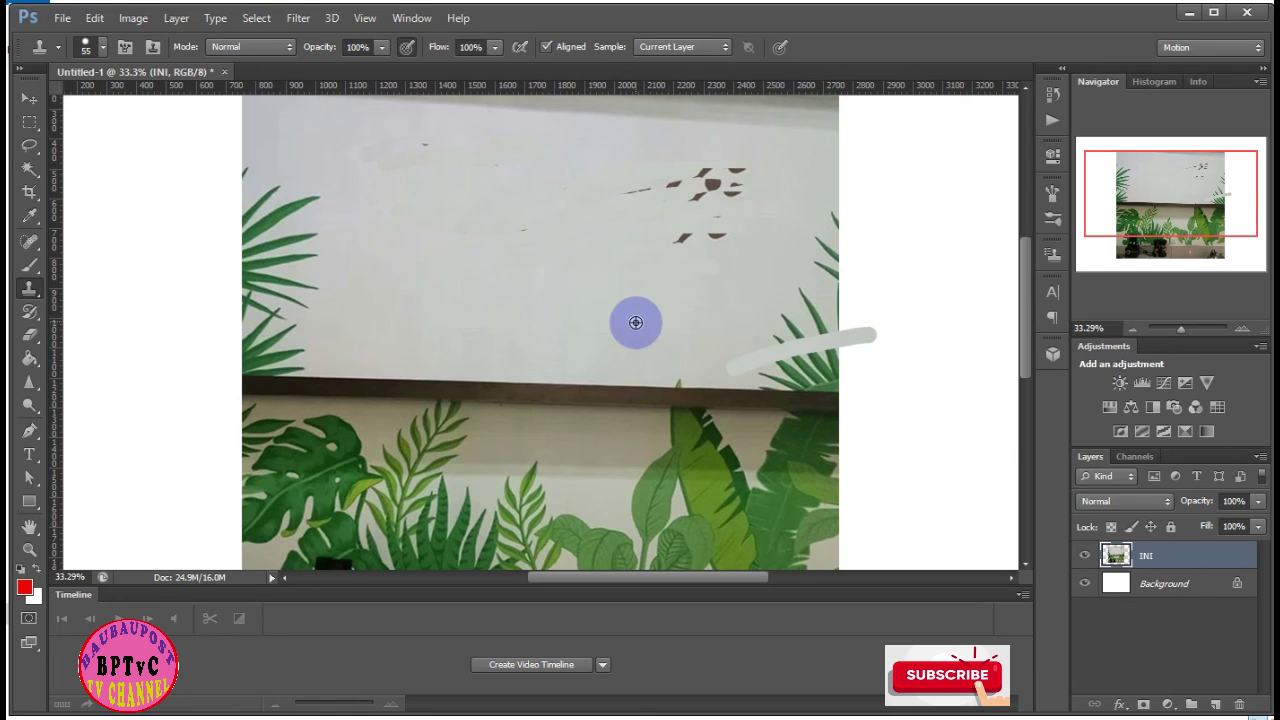
mouse_move(808, 323)
mouse_down()
mouse_move(824, 316)
mouse_move(809, 332)
mouse_move(808, 297)
mouse_move(789, 337)
mouse_move(791, 286)
mouse_move(804, 302)
mouse_move(757, 366)
mouse_move(806, 354)
mouse_move(819, 362)
mouse_move(776, 383)
mouse_move(834, 363)
mouse_move(834, 379)
mouse_move(754, 380)
mouse_move(831, 324)
mouse_move(834, 220)
mouse_move(840, 282)
mouse_move(814, 234)
mouse_move(813, 274)
mouse_up()
Clone out the last dark specks at the right edge, top-left and lower sign area
drag(606, 349, 566, 309)
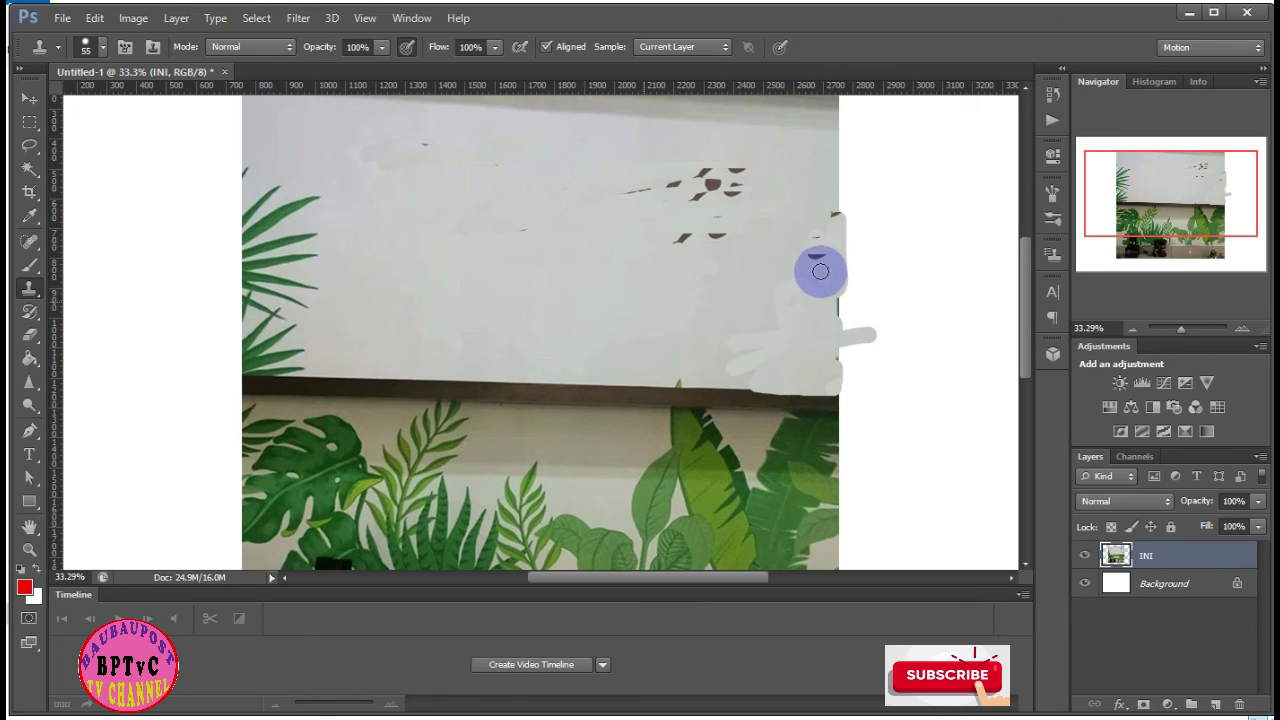
mouse_move(811, 238)
mouse_down()
mouse_move(817, 271)
mouse_move(829, 223)
mouse_up()
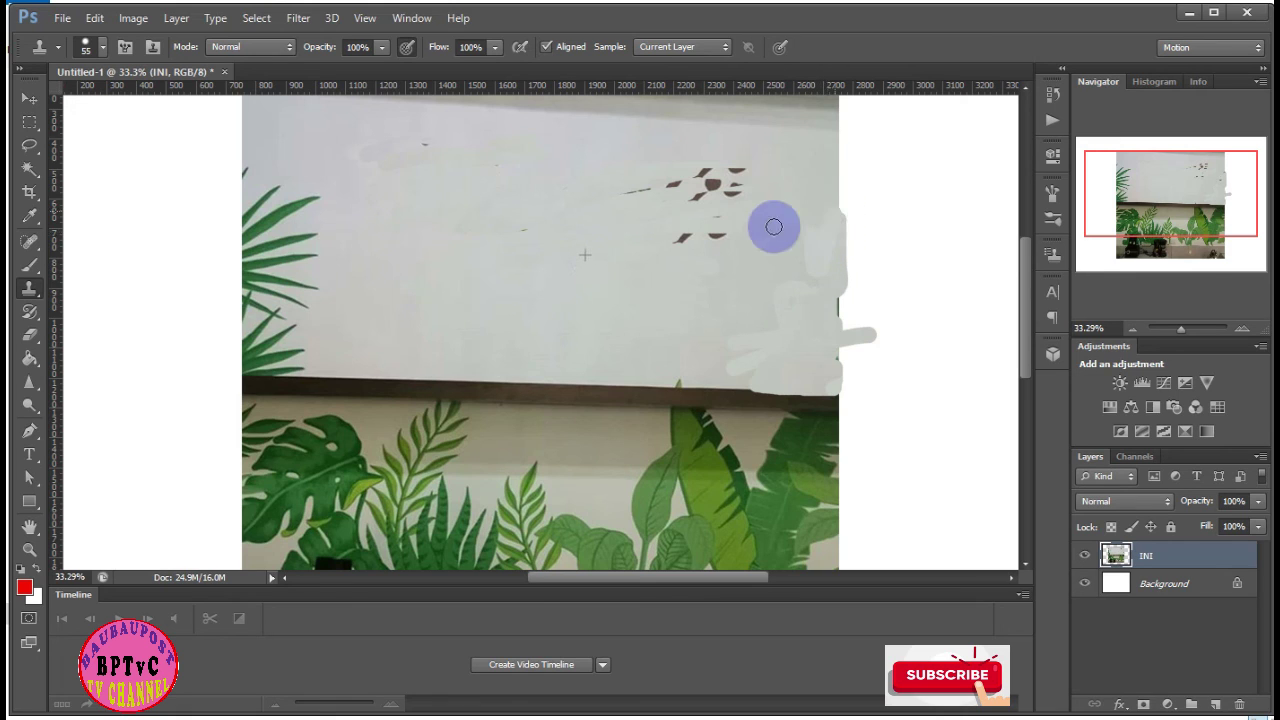
alt+click(563, 300)
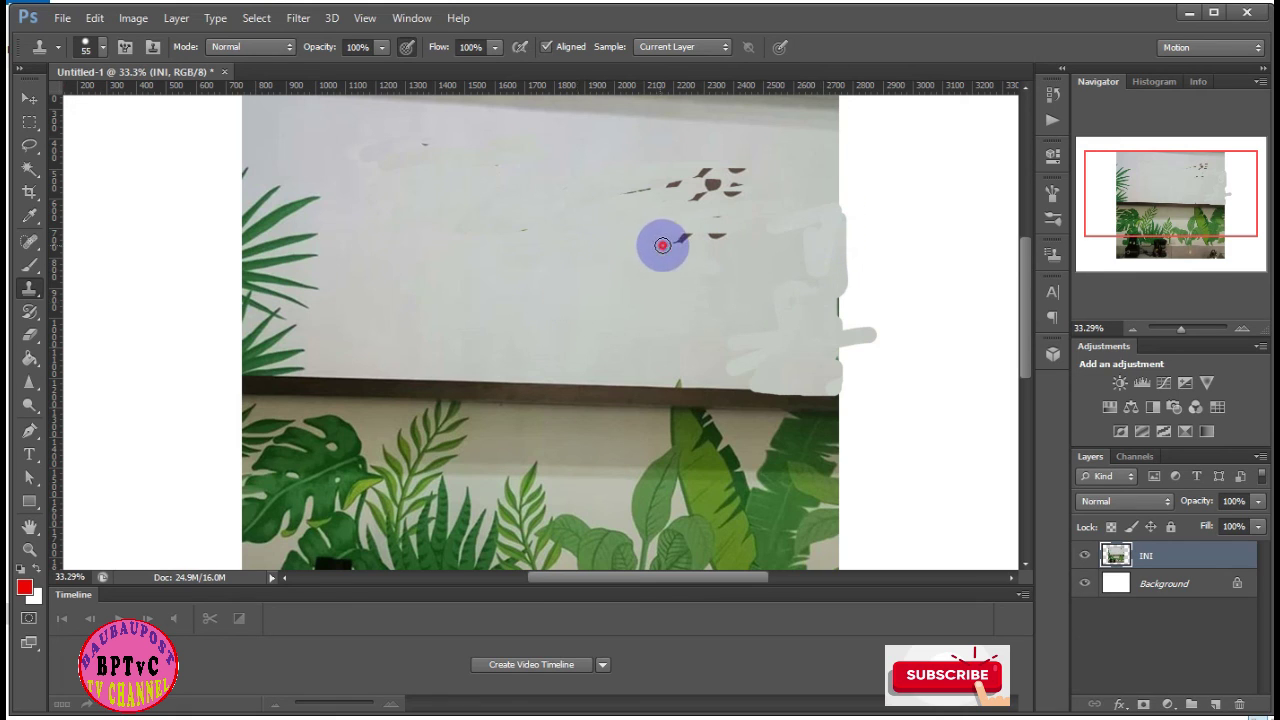
mouse_move(657, 249)
mouse_down()
mouse_move(733, 230)
mouse_move(666, 223)
mouse_move(751, 189)
mouse_move(680, 197)
mouse_move(757, 180)
mouse_move(689, 186)
mouse_move(726, 169)
mouse_move(643, 200)
mouse_move(654, 188)
mouse_move(726, 214)
mouse_move(520, 234)
mouse_move(465, 216)
mouse_up()
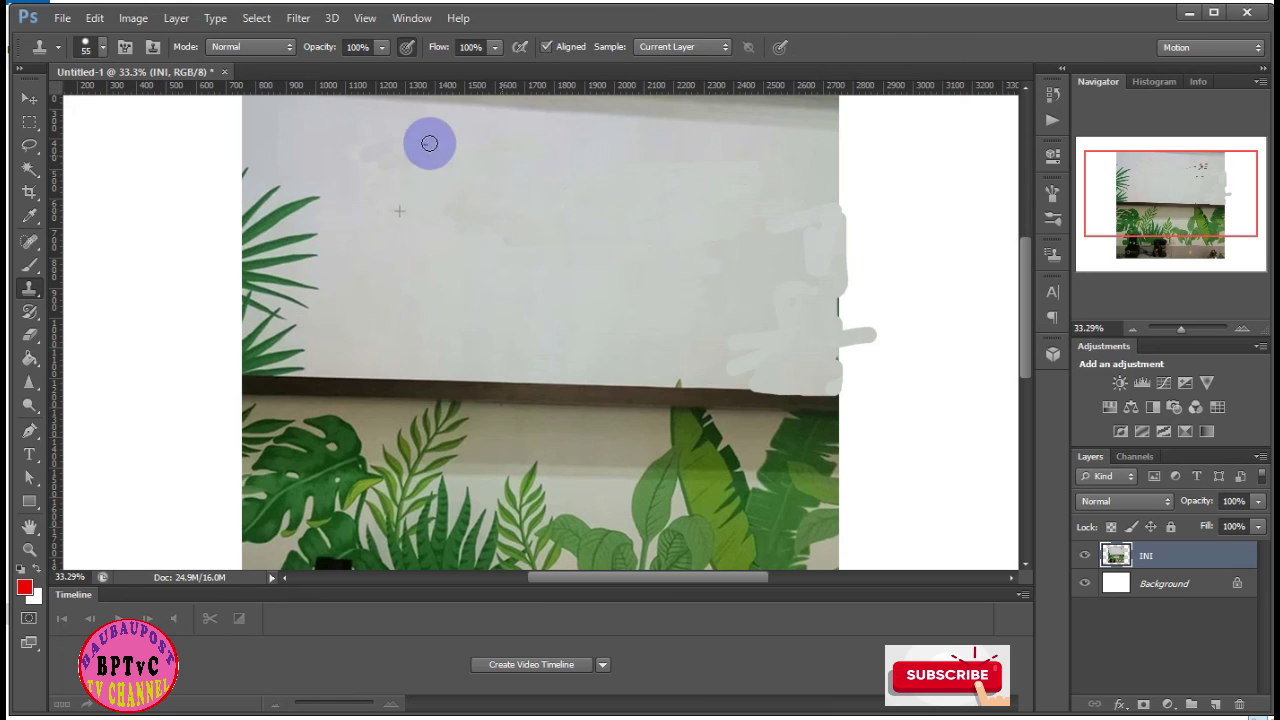
mouse_move(429, 140)
mouse_down()
mouse_move(366, 157)
mouse_move(411, 166)
mouse_up()
alt+click(394, 291)
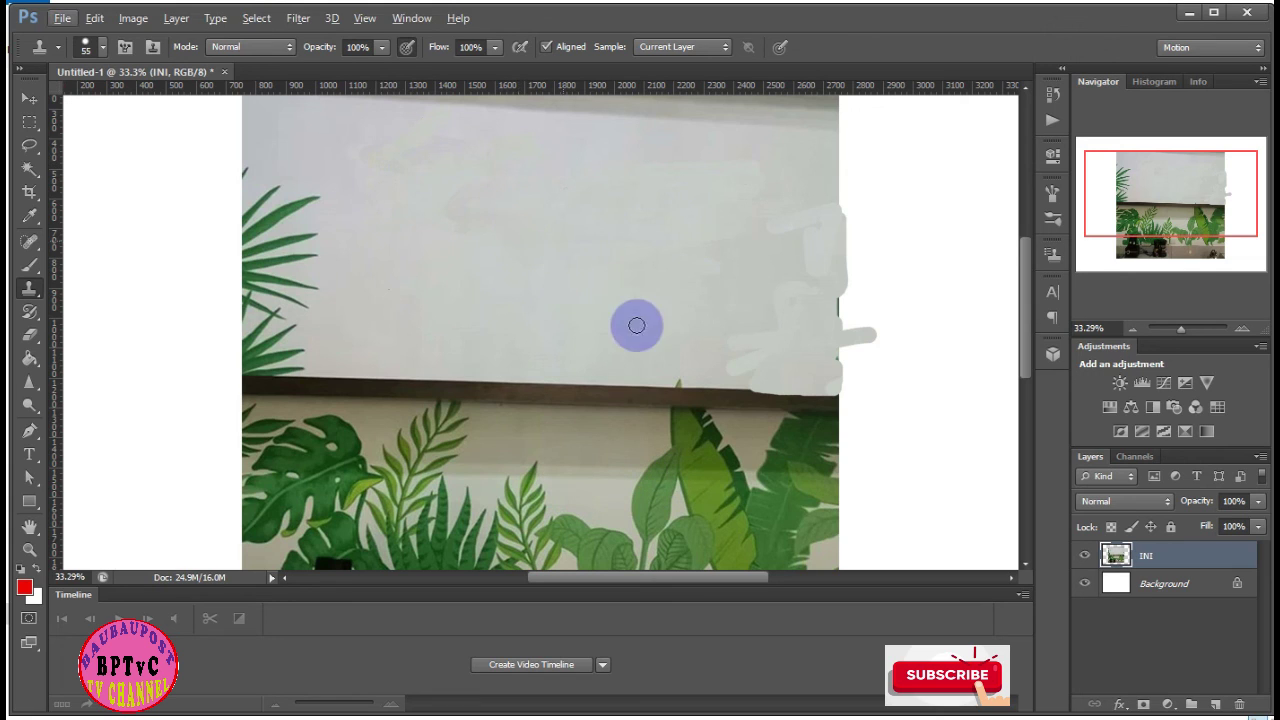
alt+click(655, 392)
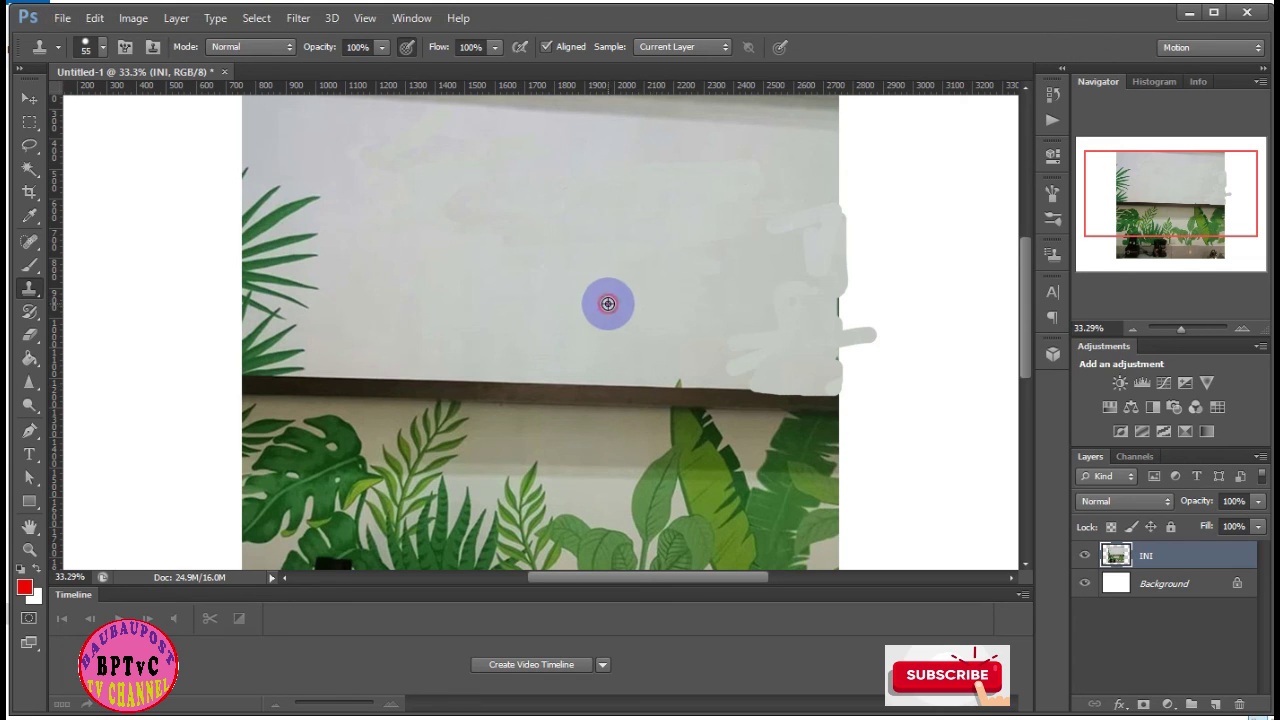
mouse_move(666, 371)
mouse_down()
mouse_move(706, 377)
mouse_move(602, 360)
mouse_up()
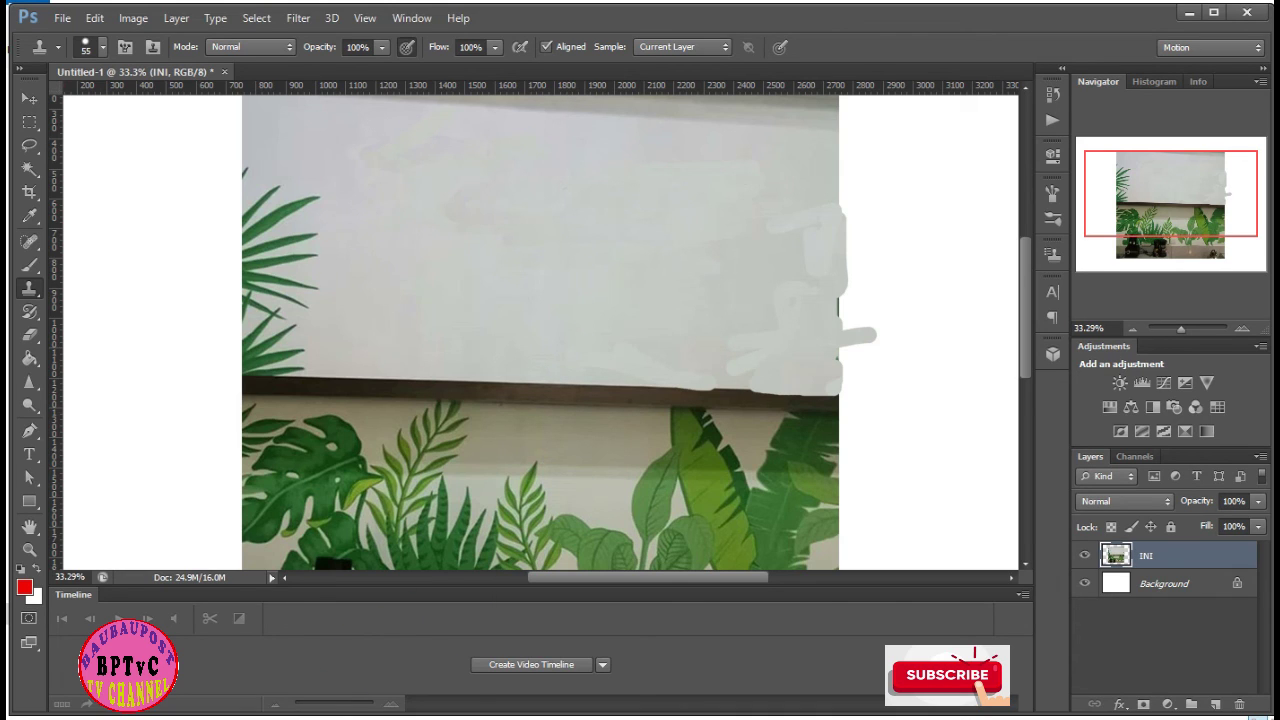
Switch to Opera and browse the BAUBAUPOST TV CHANNEL playlists page on YouTube
click(240, 665)
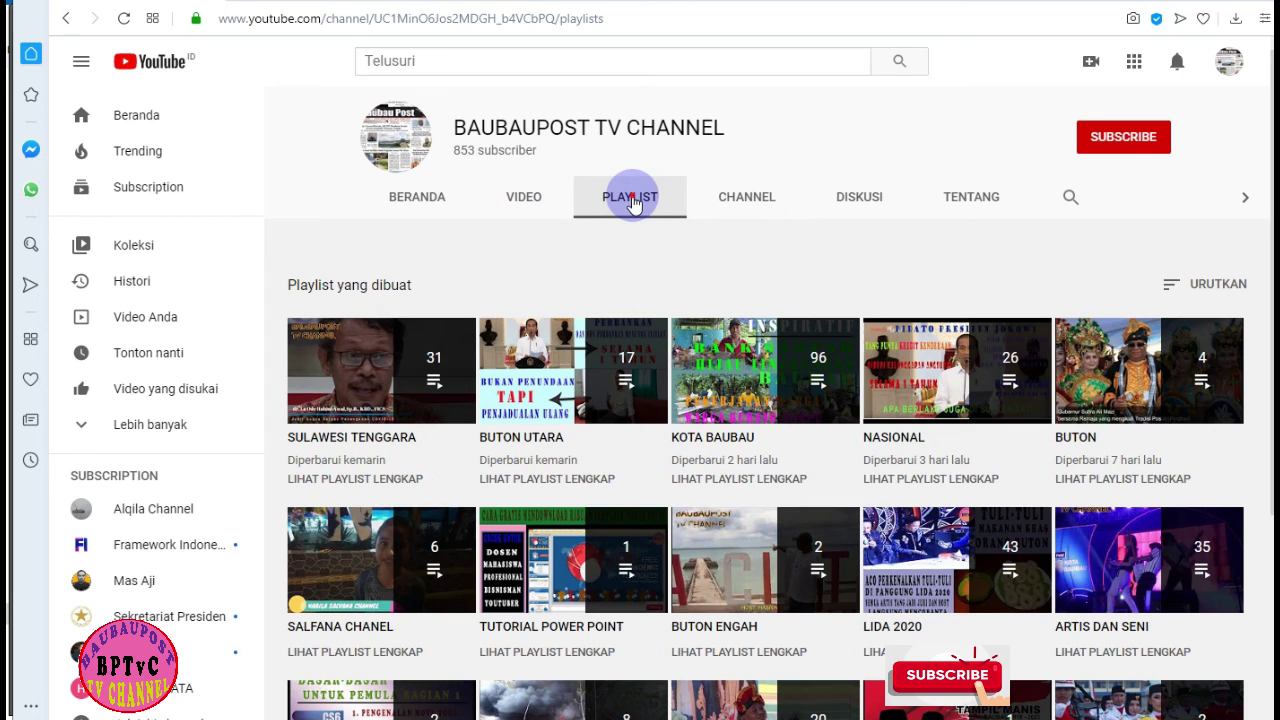
click(630, 198)
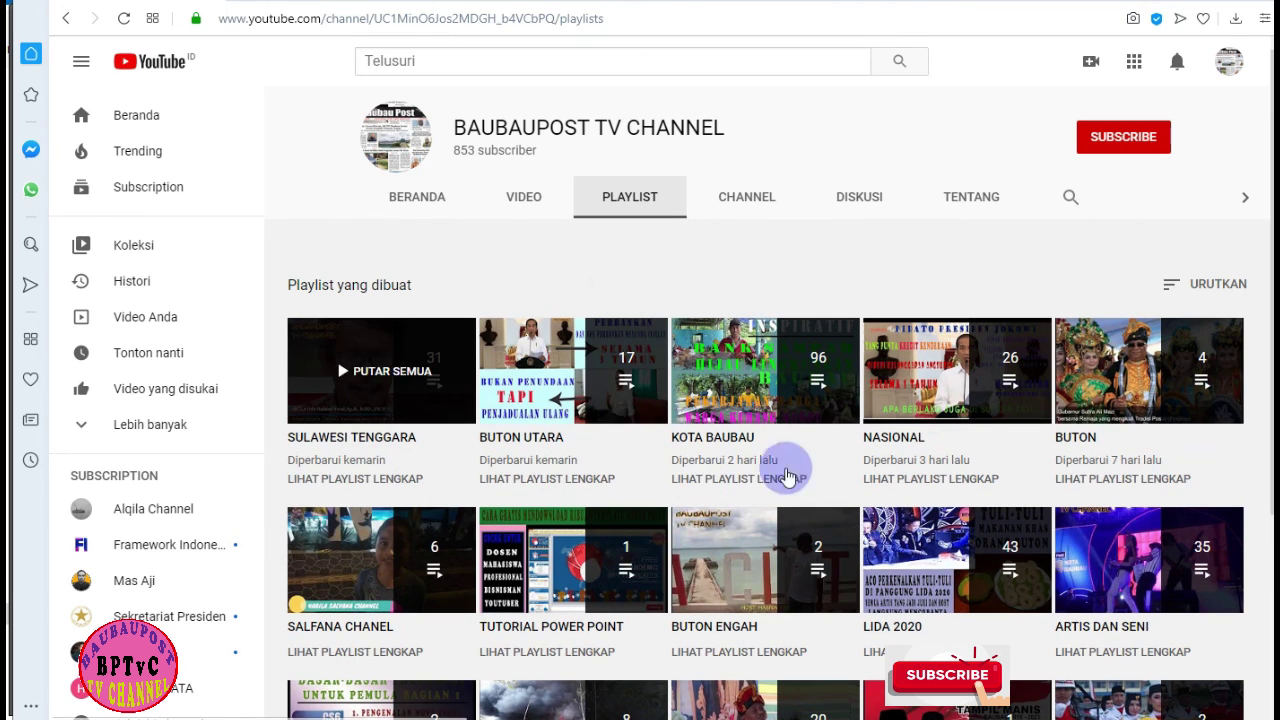
scroll(765, 458, down, 1)
scroll(765, 458, down, 2)
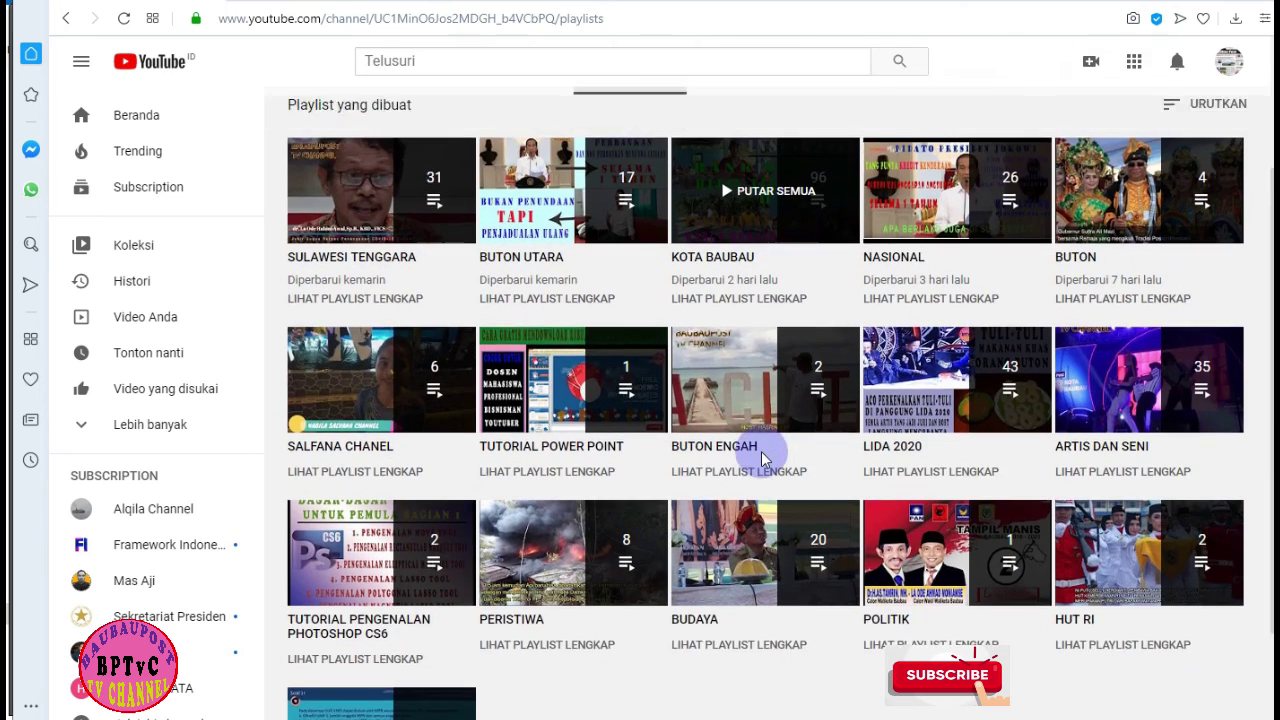
scroll(765, 458, down, 1)
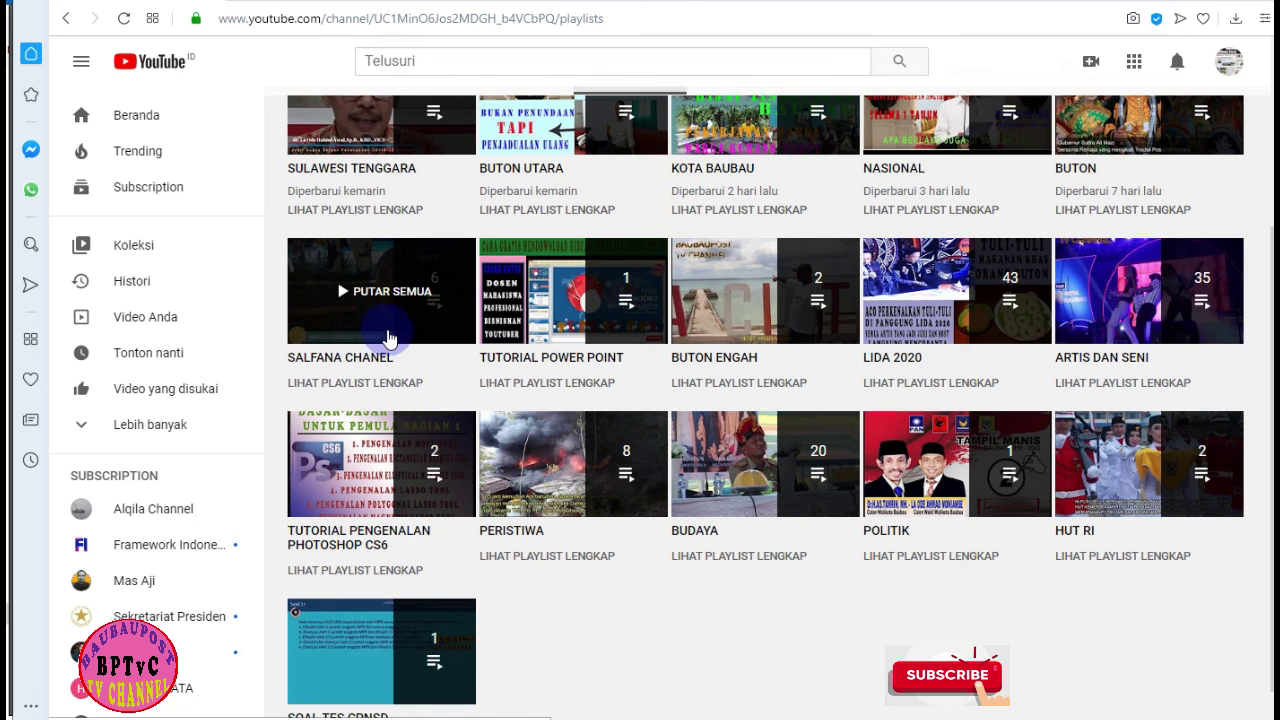
scroll(591, 380, up, 3)
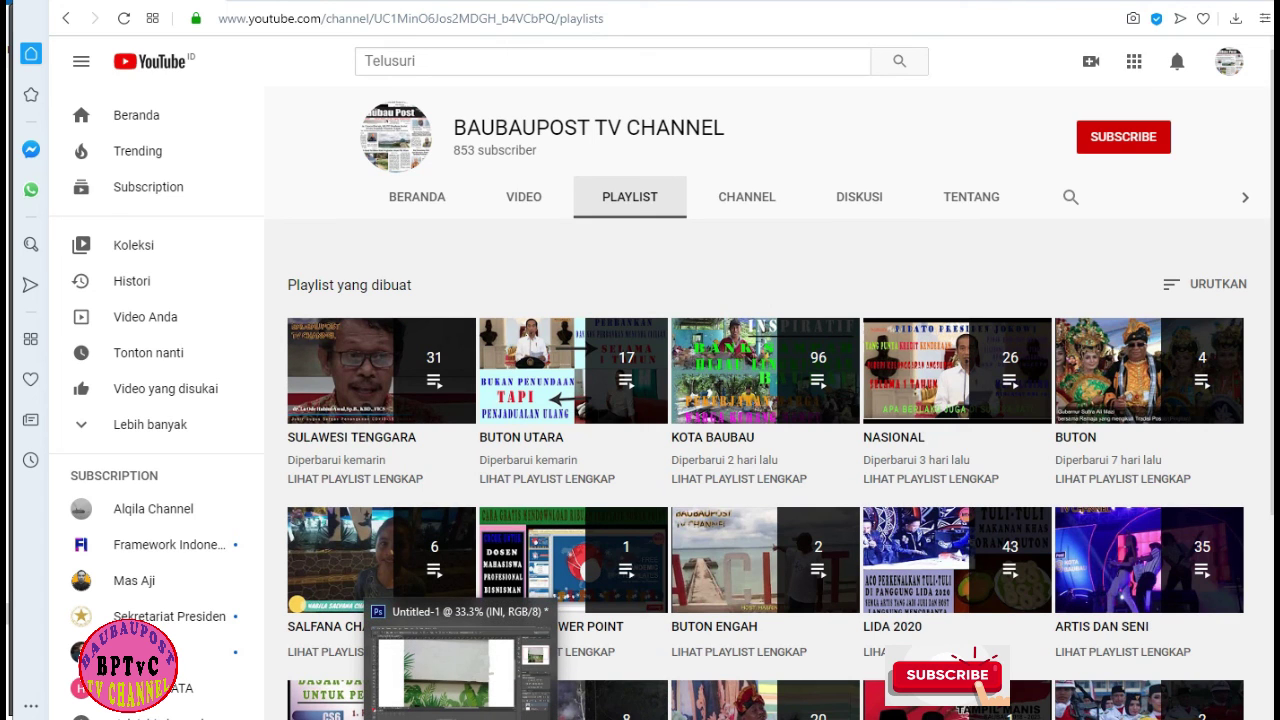
Bring the Photoshop Untitled-1 document back to the front
click(455, 665)
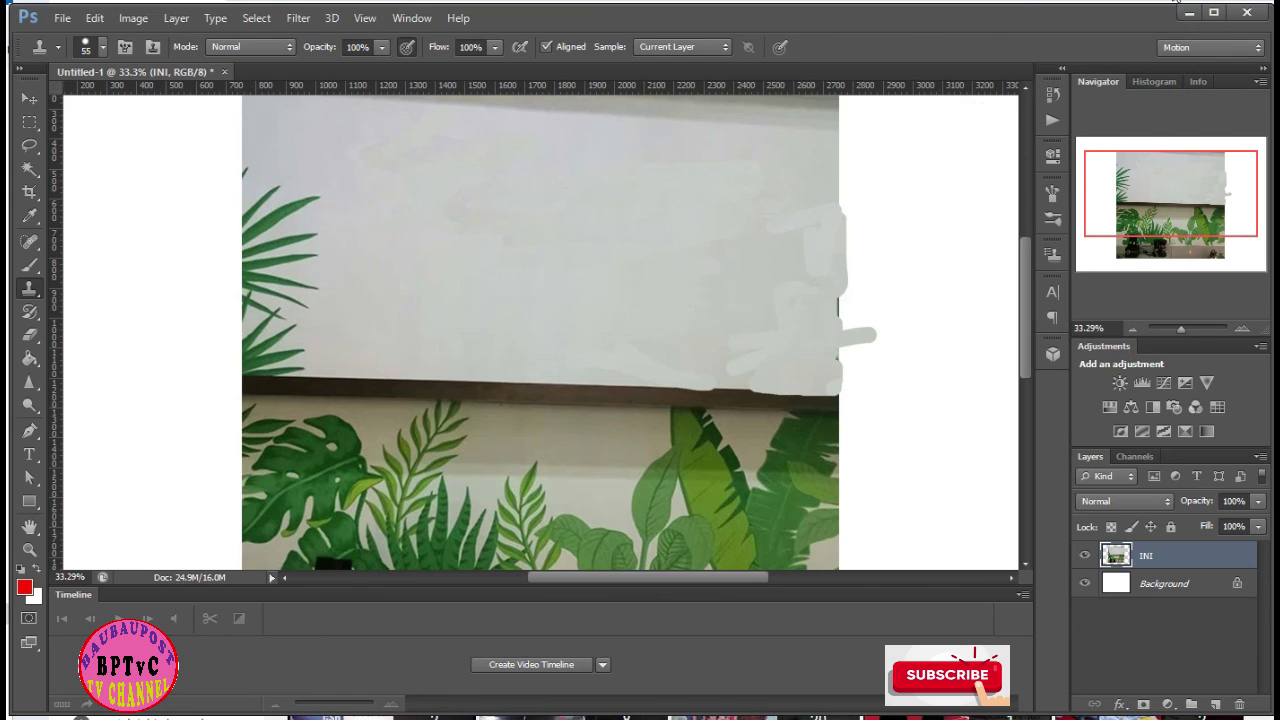
click(950, 33)
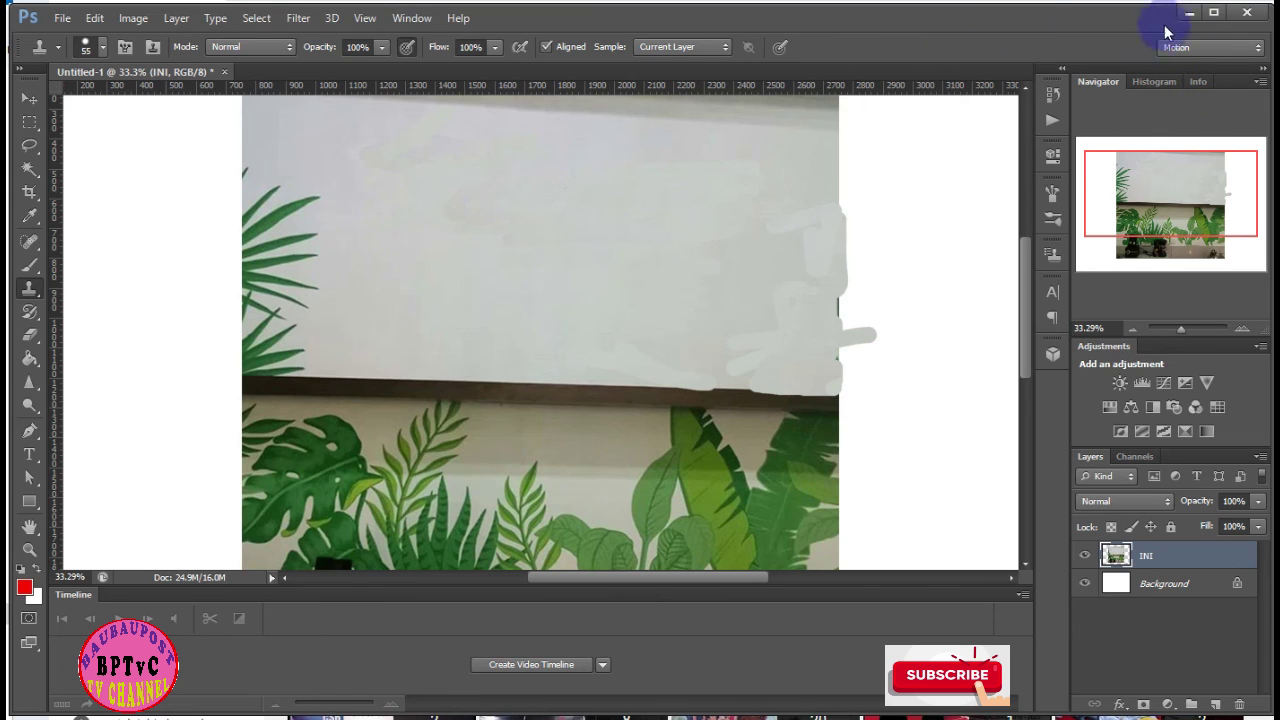